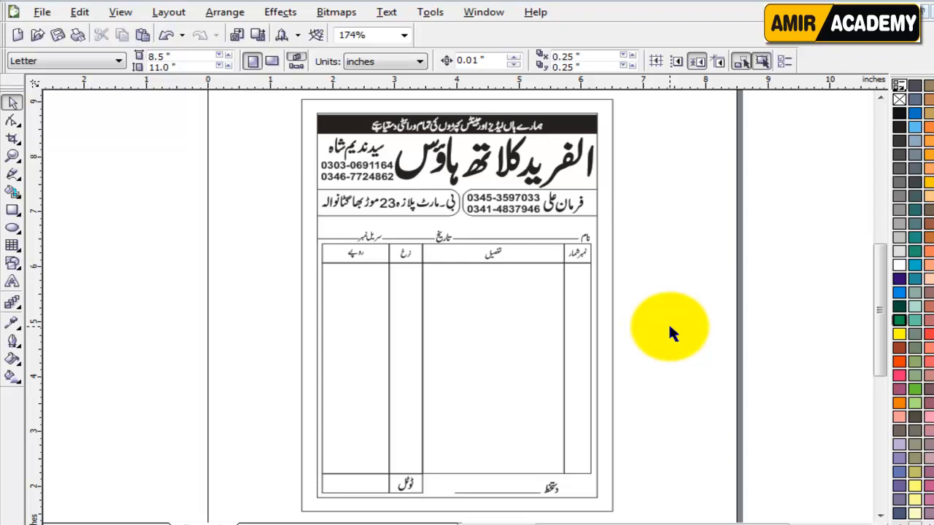
Step: Inspect the sample invoice's title and form objects, then move to the blank next page
click(531, 174)
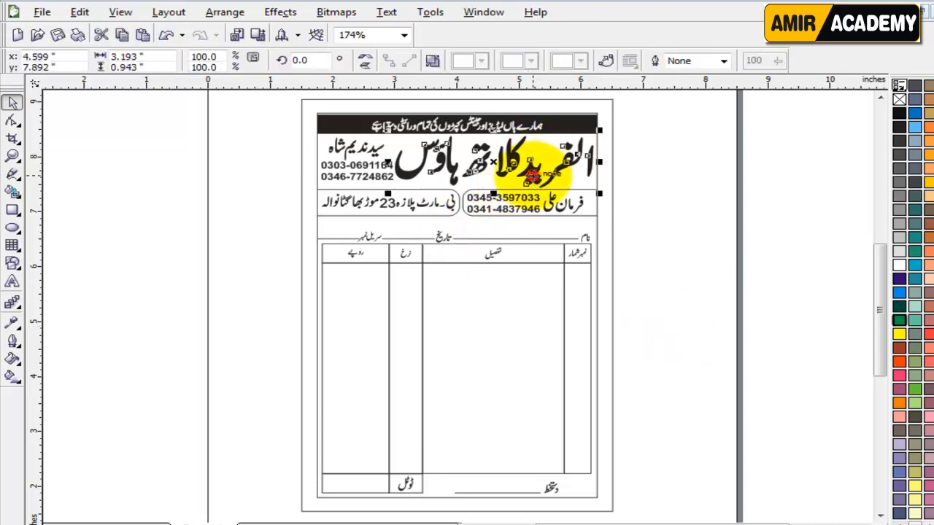
click(639, 212)
drag(641, 102, 260, 309)
click(643, 329)
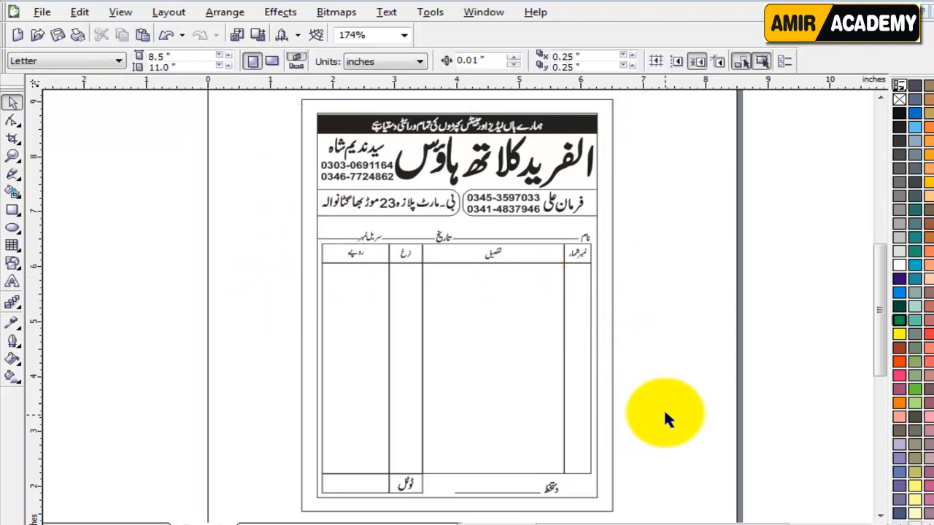
click(665, 413)
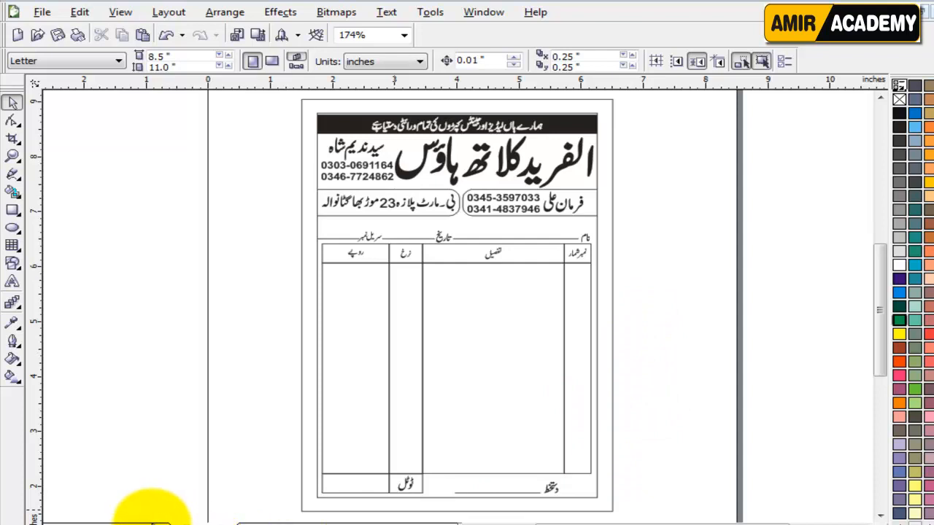
click(140, 519)
click(591, 293)
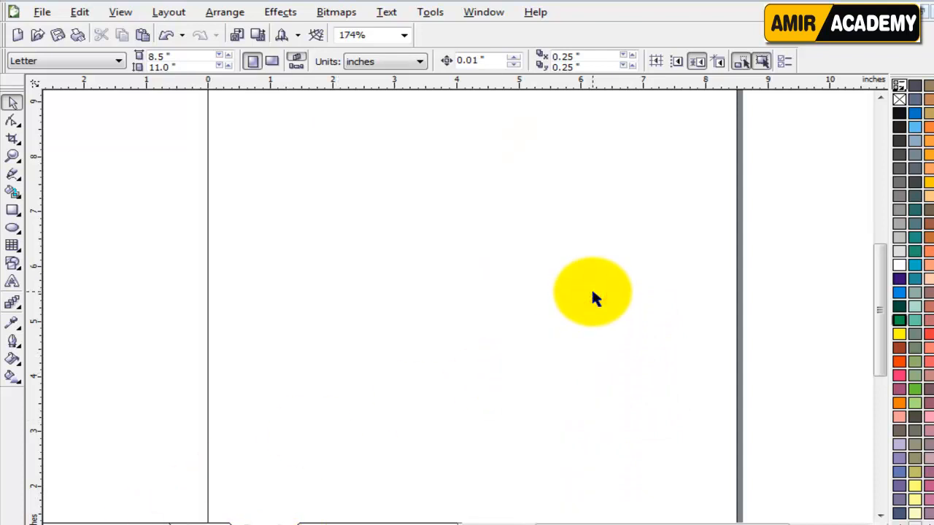
Step: Draw a small trial rectangle on the empty page
click(579, 284)
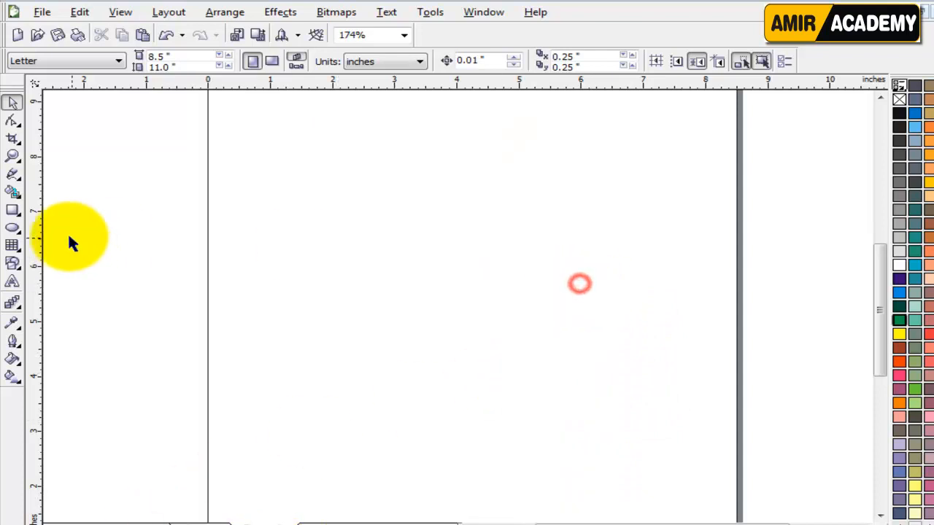
click(13, 211)
drag(331, 168, 391, 268)
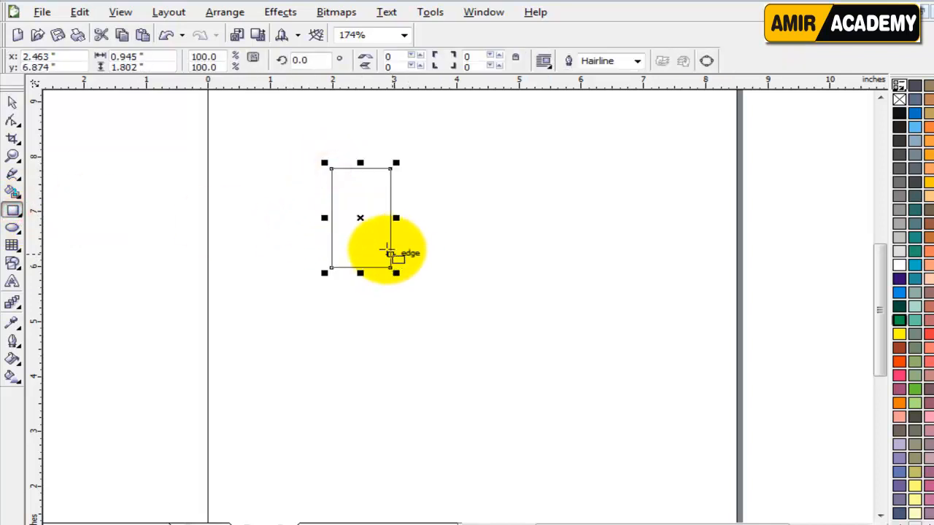
click(156, 57)
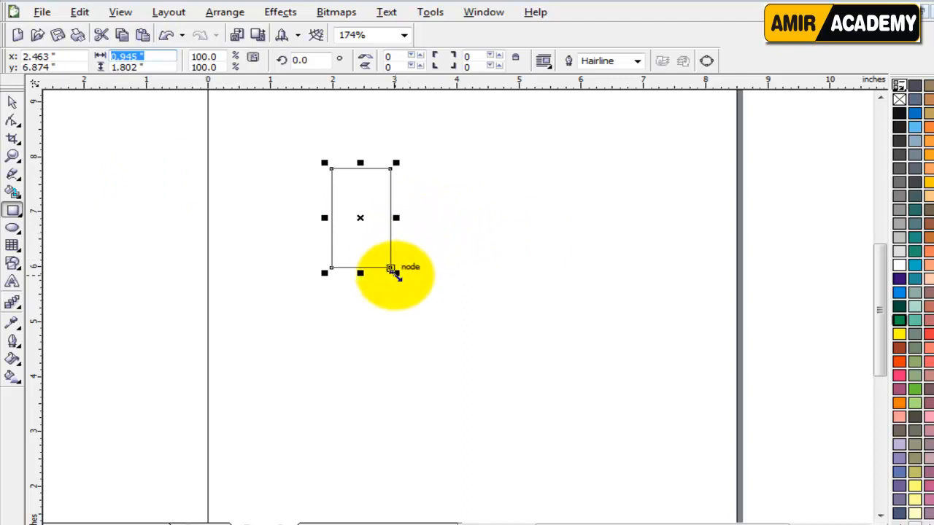
click(474, 162)
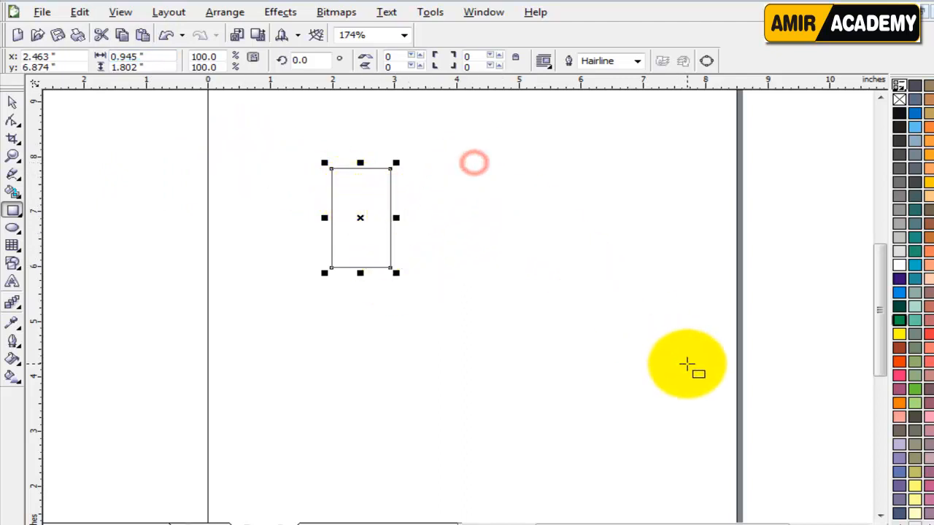
Step: Draw a larger rectangle, size it to 20 × 30 inches and zoom to fit it
drag(465, 165, 695, 355)
drag(155, 54, 113, 58)
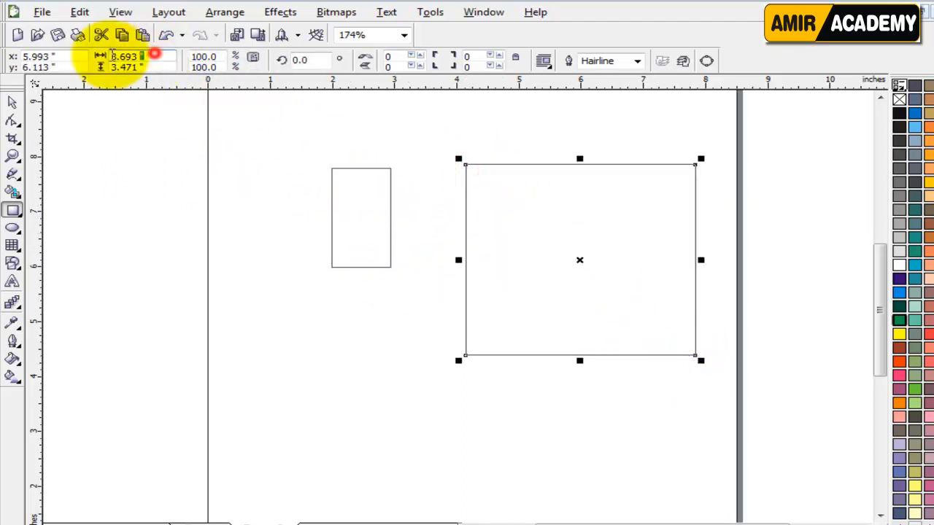
text(20)
key(Tab)
text(3)
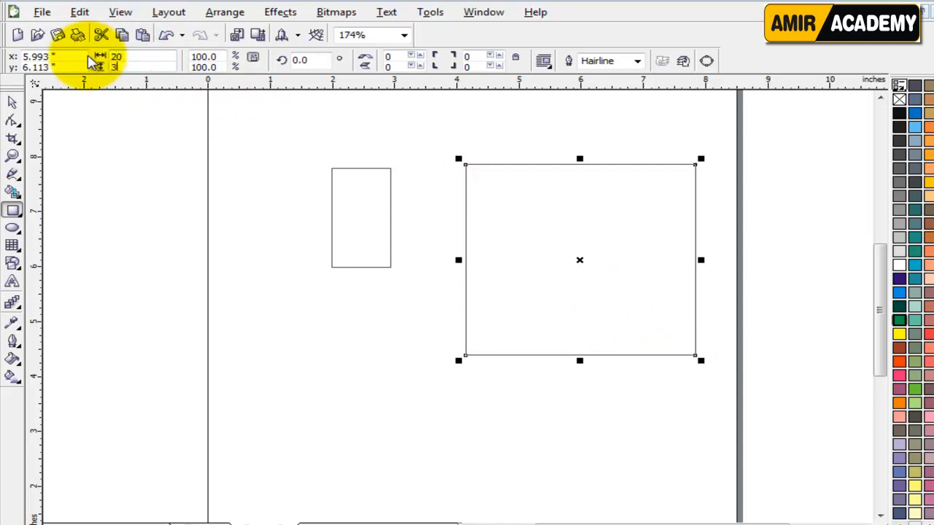
text(0.0 ")
key(Return)
key(shift+F2)
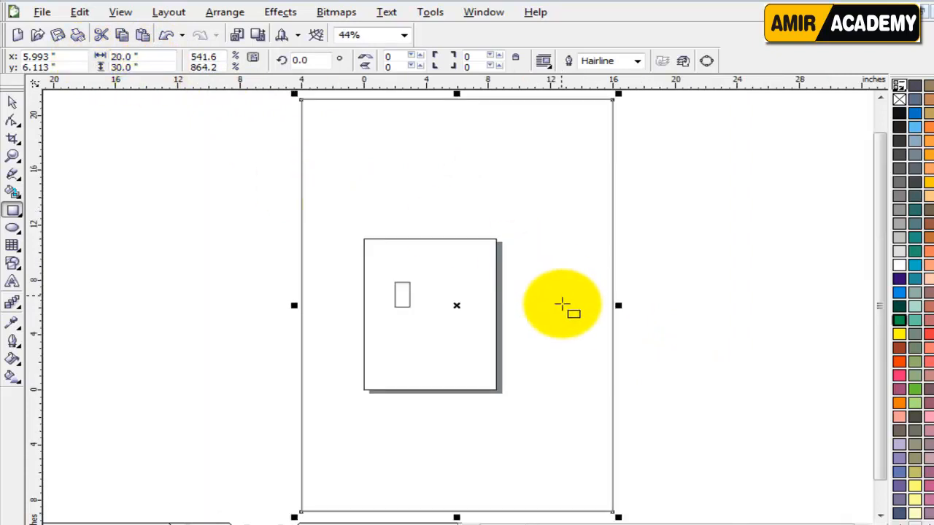
click(12, 102)
Step: Fill the 20 × 30 rectangle light grey and shift it right of the page
click(898, 252)
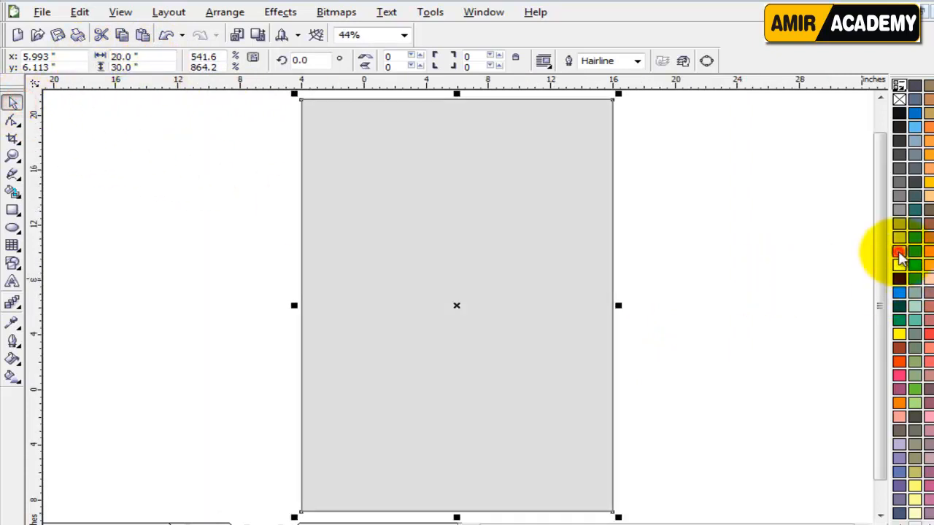
click(708, 327)
click(547, 254)
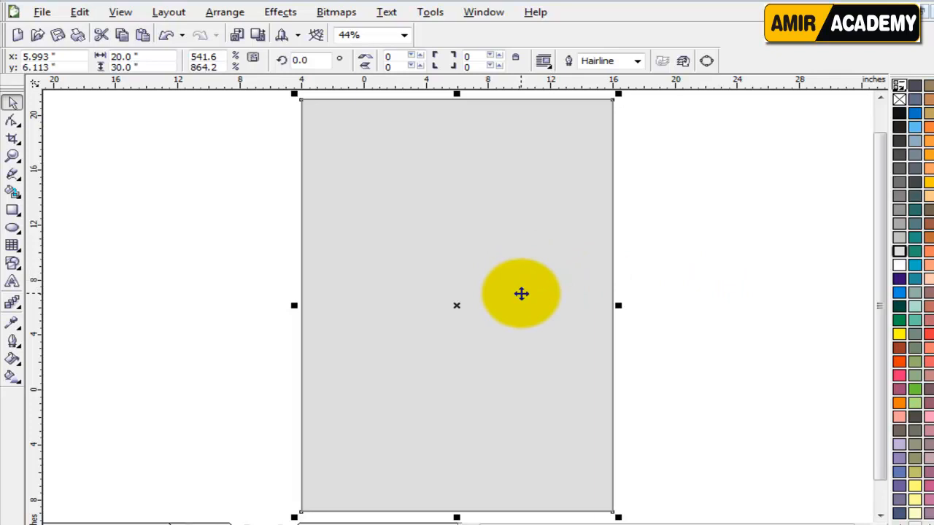
drag(504, 264, 654, 268)
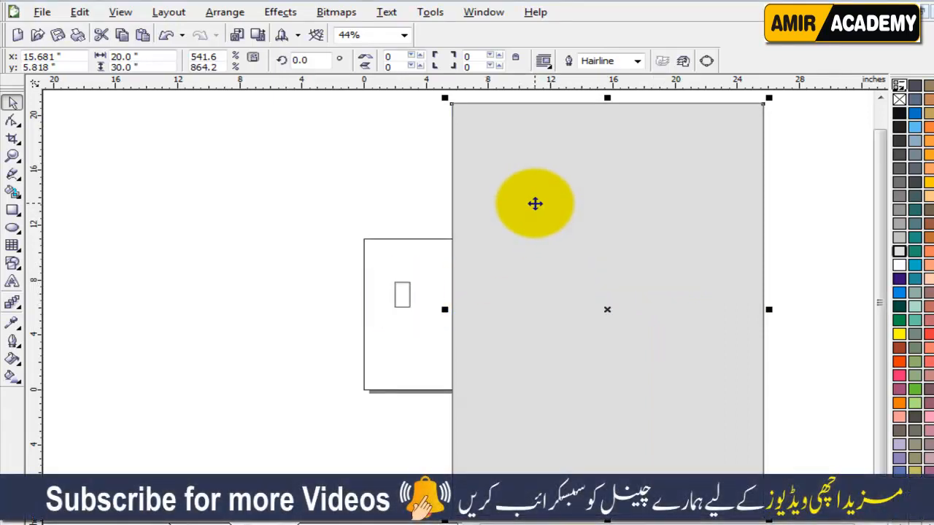
drag(511, 169, 524, 171)
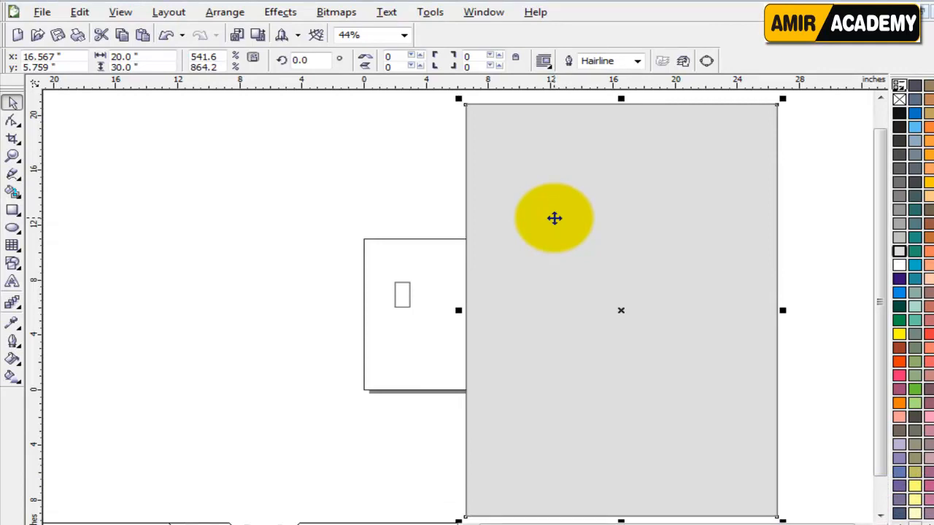
click(401, 294)
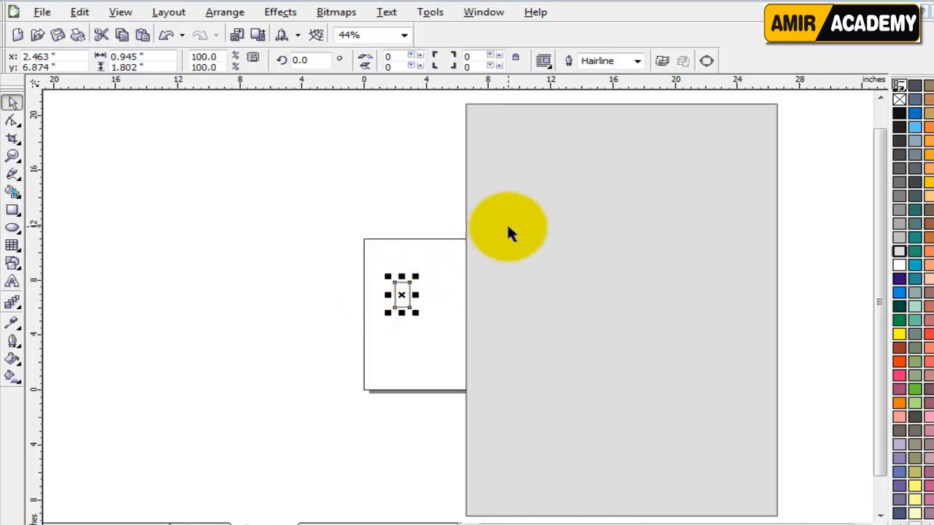
click(570, 148)
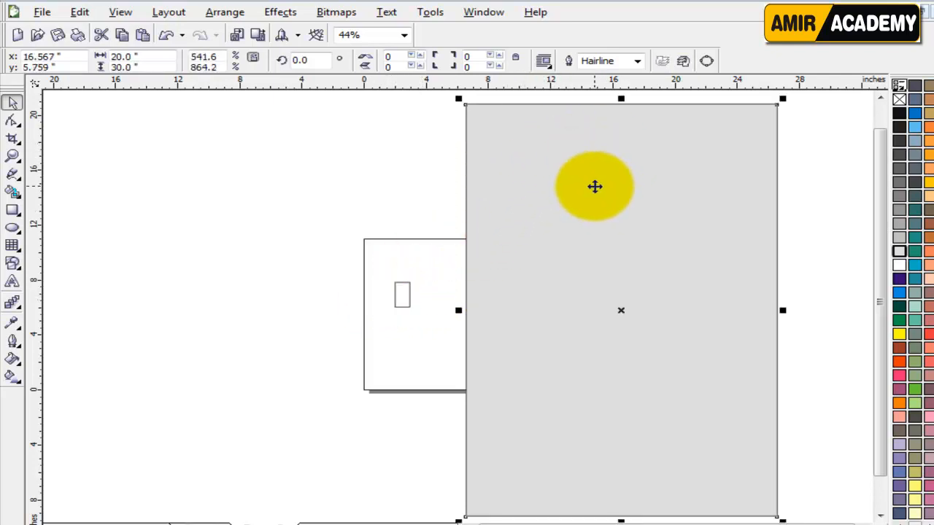
click(405, 303)
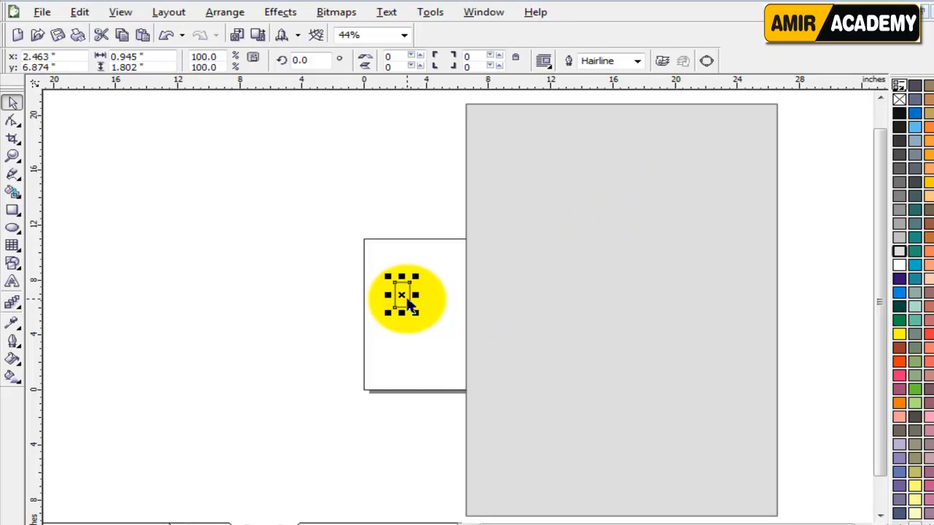
Step: Draw a square and mirror copies of it into a row of four squares
click(255, 219)
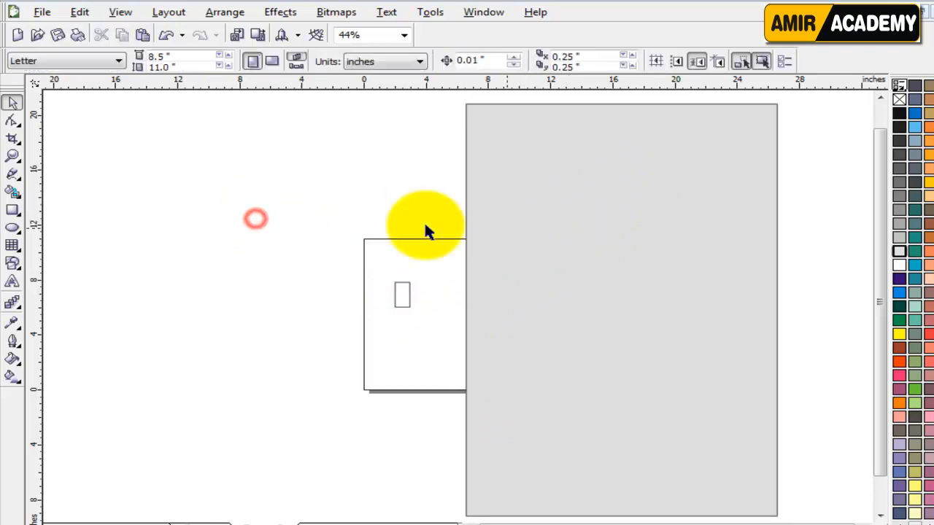
click(12, 210)
drag(155, 151, 209, 198)
click(13, 103)
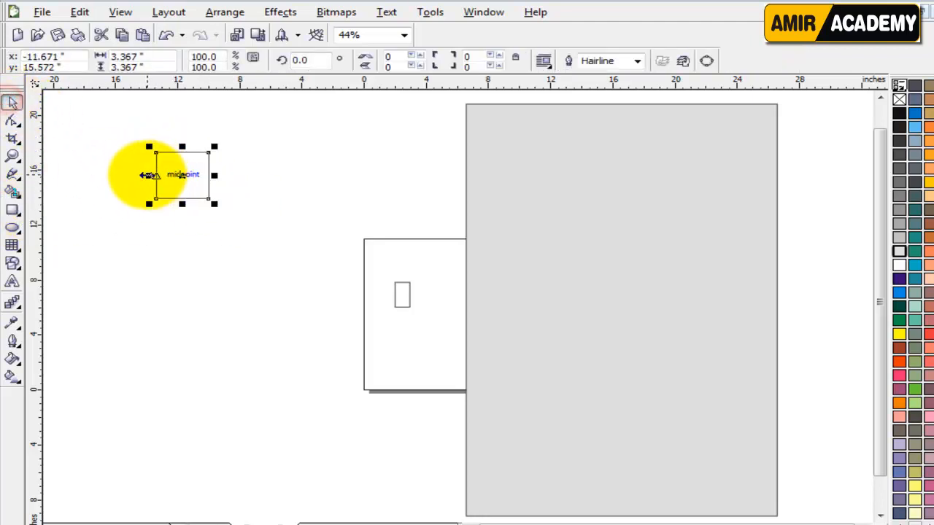
drag(148, 175, 270, 189)
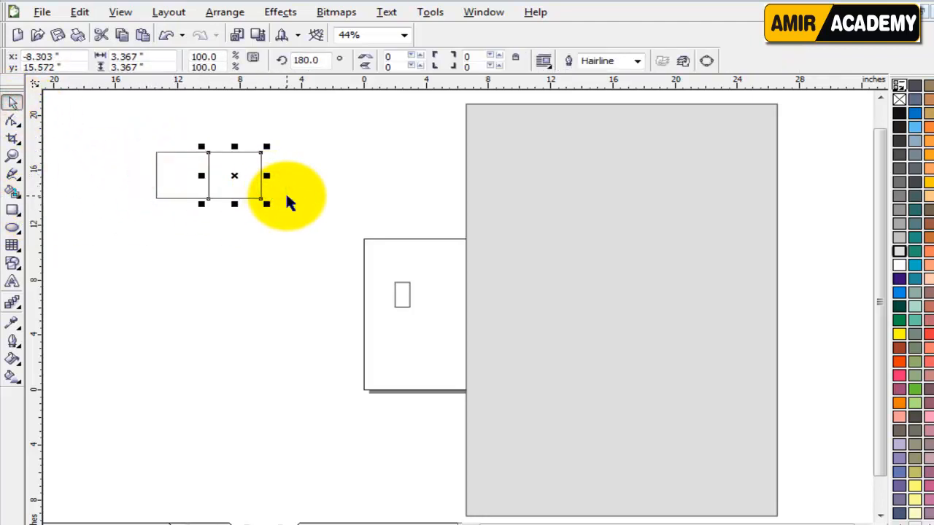
click(186, 175)
shift+click(234, 175)
drag(149, 176, 283, 177)
click(302, 233)
Step: Mirror the row downward into four rows and group the whole grid
drag(396, 131, 202, 215)
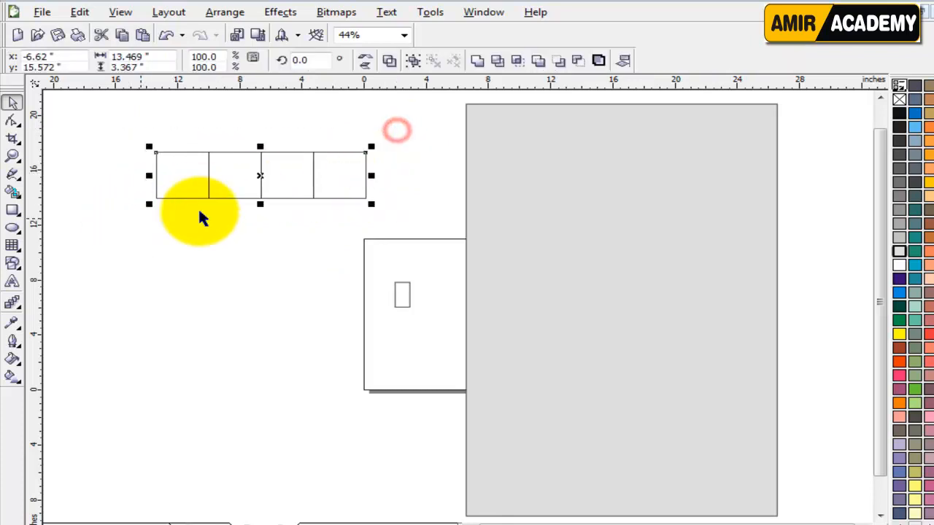
drag(260, 148, 258, 256)
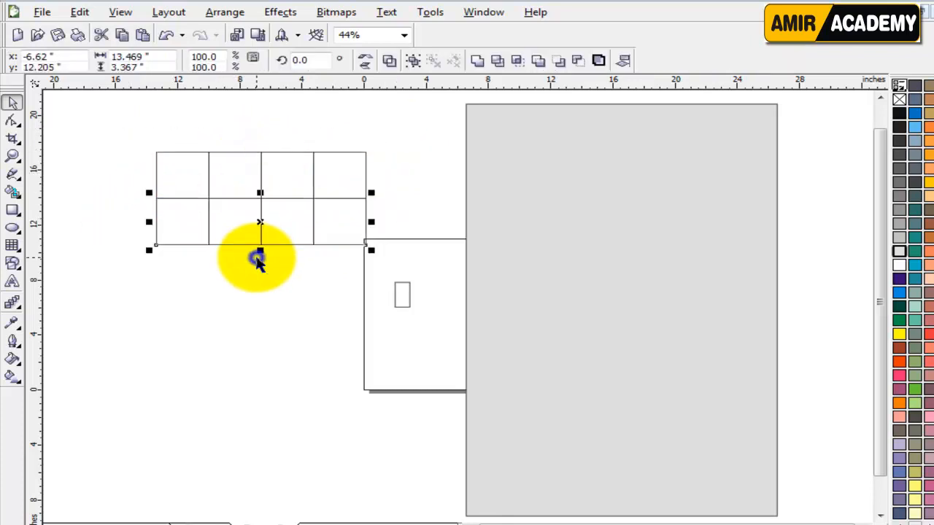
drag(128, 130, 382, 260)
drag(261, 147, 257, 307)
click(114, 215)
drag(109, 114, 384, 398)
key(ctrl+g)
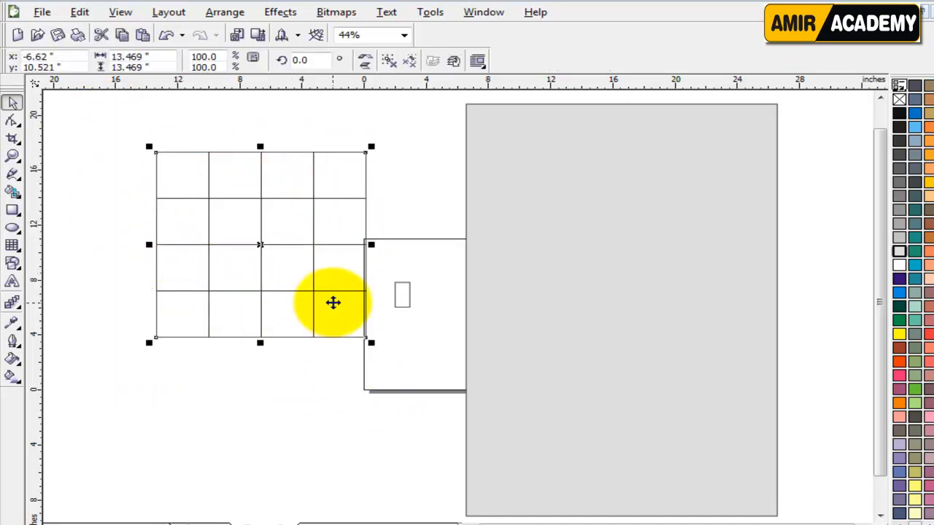
Step: Resize the grid to 20 × 30 inches and move it beside the page
double_click(154, 58)
text(20)
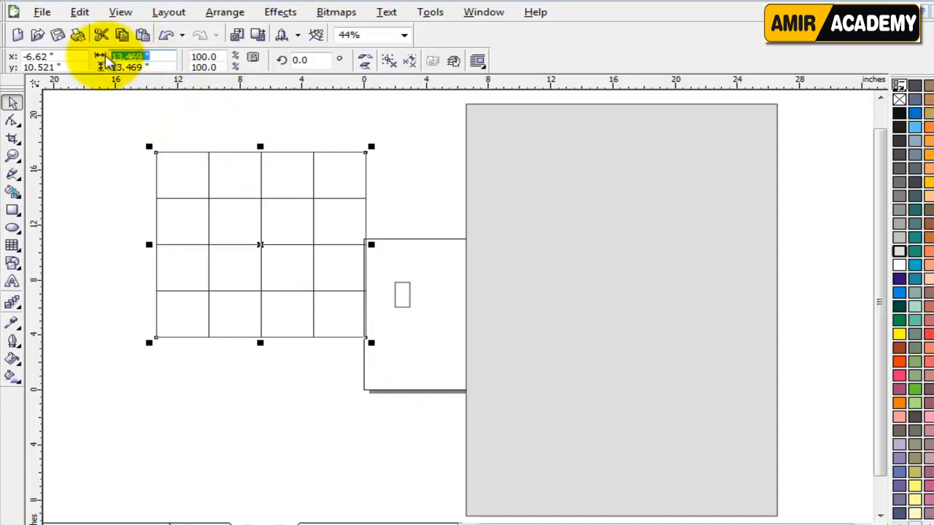
key(Tab)
text(30)
key(Return)
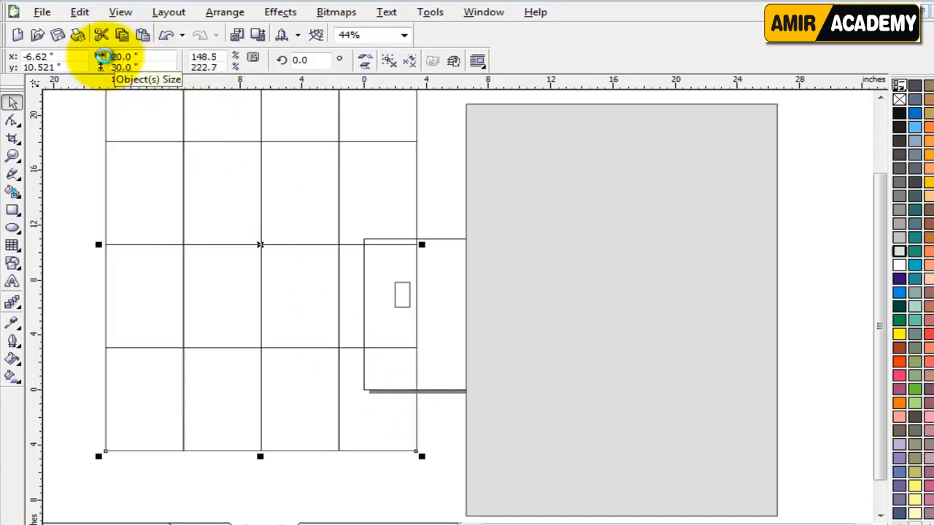
scroll(207, 244, down, 2)
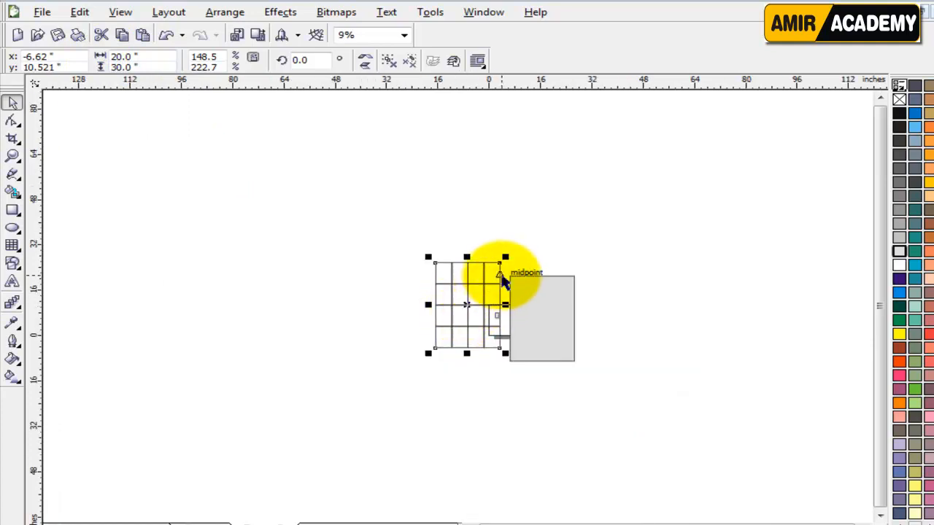
drag(493, 275, 445, 286)
scroll(479, 308, up, 1)
scroll(458, 314, up, 1)
drag(250, 267, 296, 245)
Step: Ungroup the grid, pull out its top-right cell, and delete the grid of rectangles
click(392, 64)
click(442, 160)
click(333, 194)
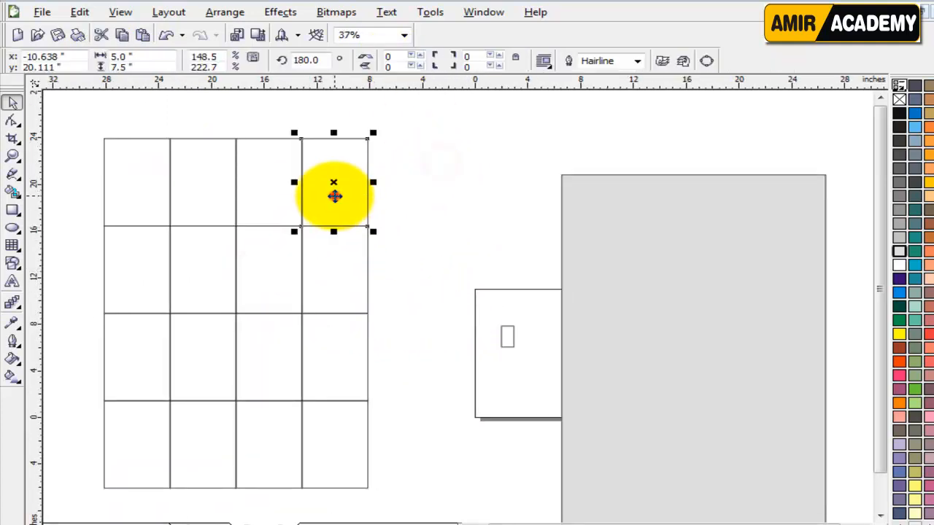
drag(336, 158, 471, 211)
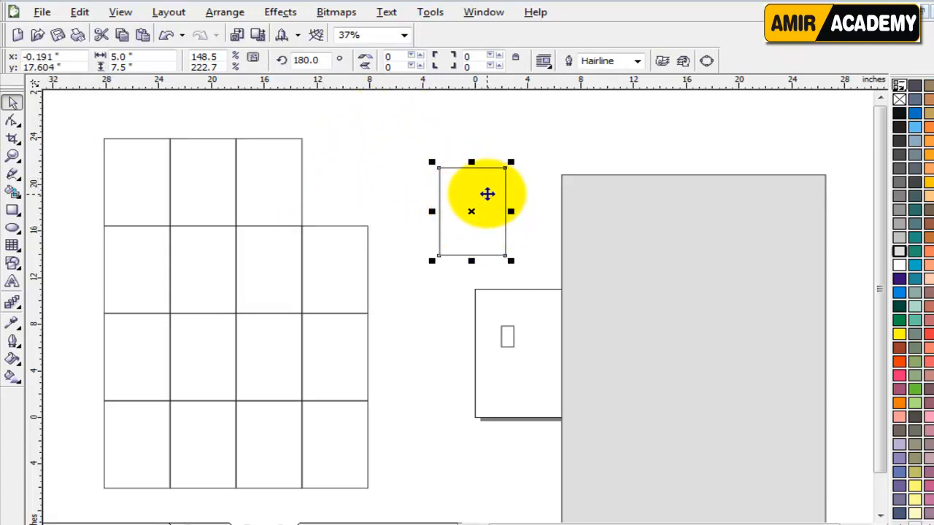
drag(407, 115, 84, 514)
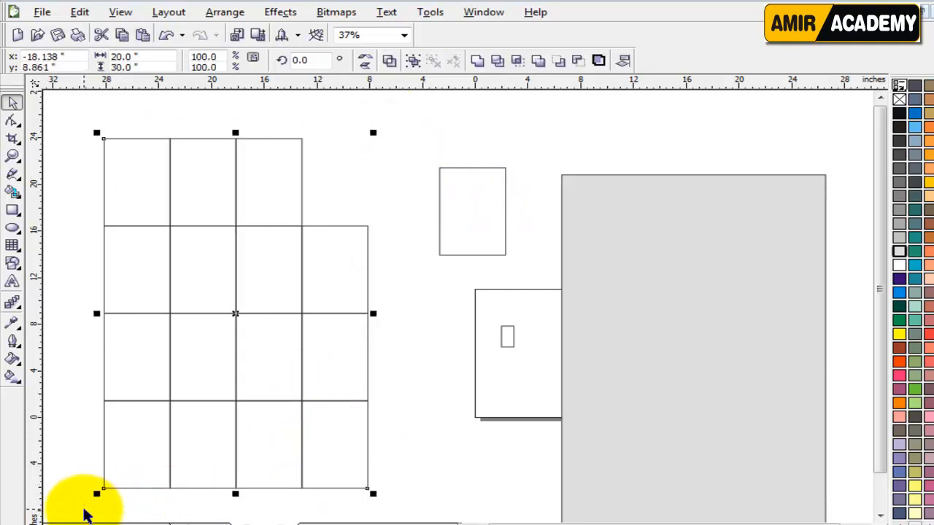
key(Delete)
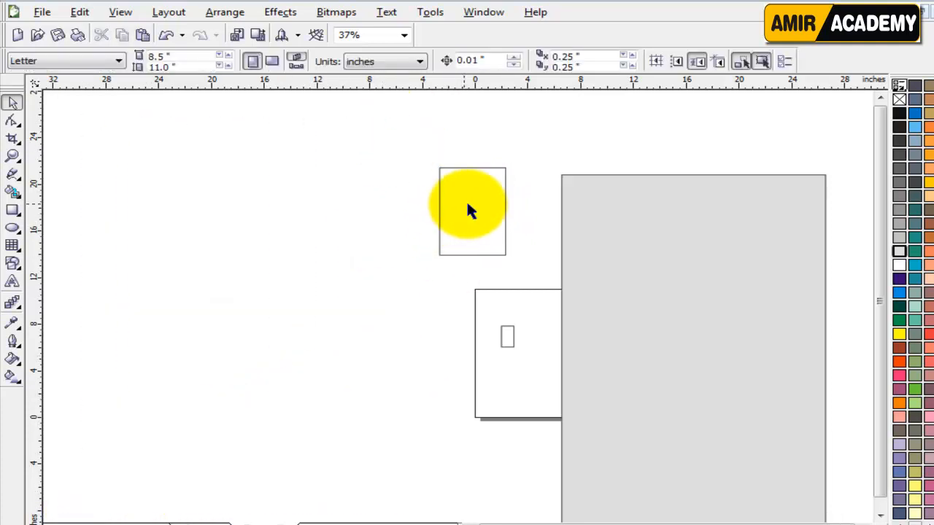
Step: Delete the large grey rectangle and place the 5 × 7.5 inch rectangle onto the page
drag(470, 210, 379, 259)
drag(590, 280, 647, 248)
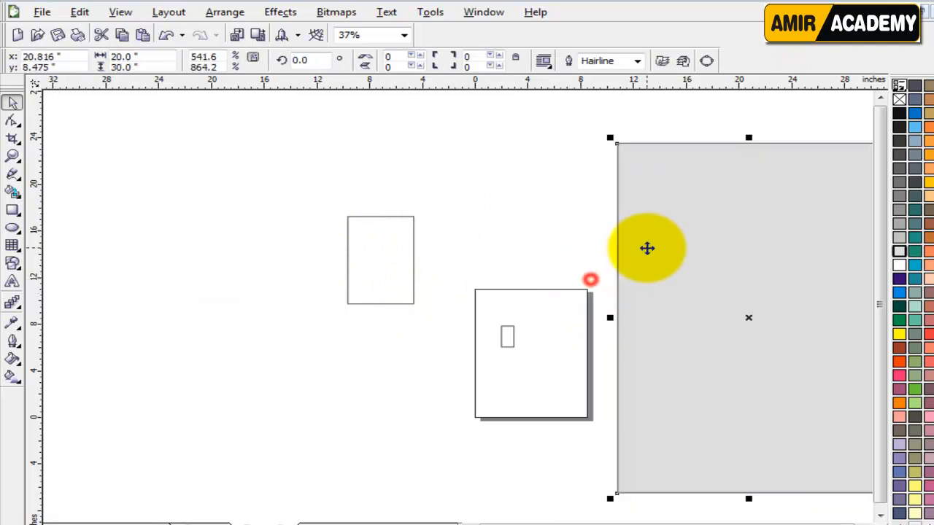
key(Delete)
click(564, 251)
drag(374, 241, 542, 323)
key(shift+F2)
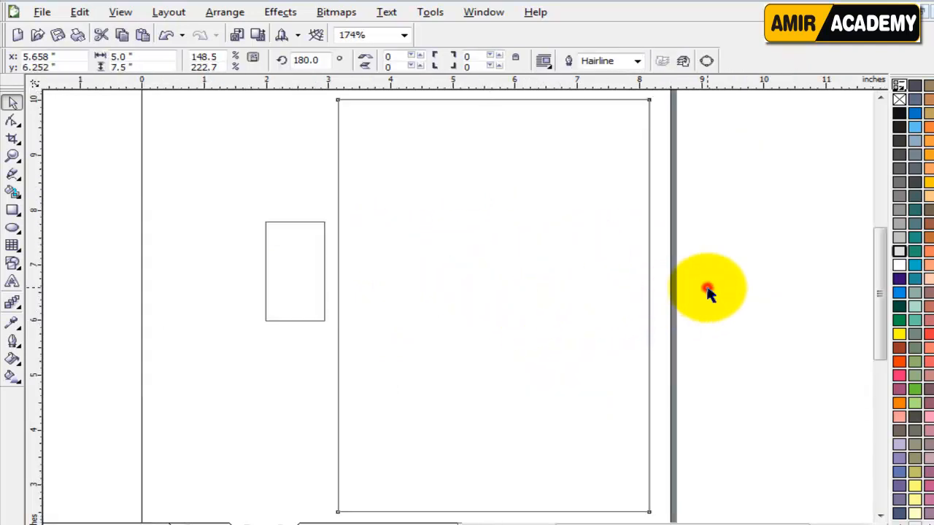
Step: Delete the small leftover rectangle and nudge the page rectangle slightly left
click(706, 287)
click(562, 252)
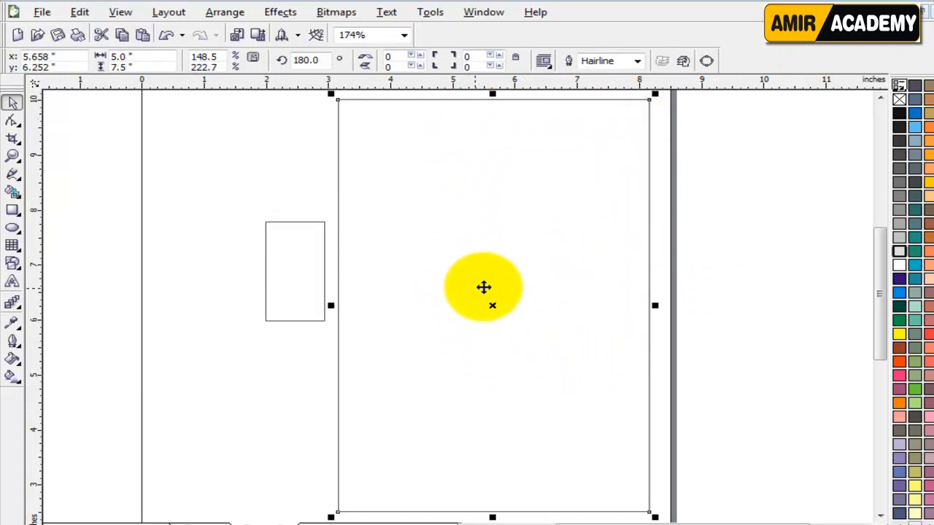
drag(297, 255, 262, 252)
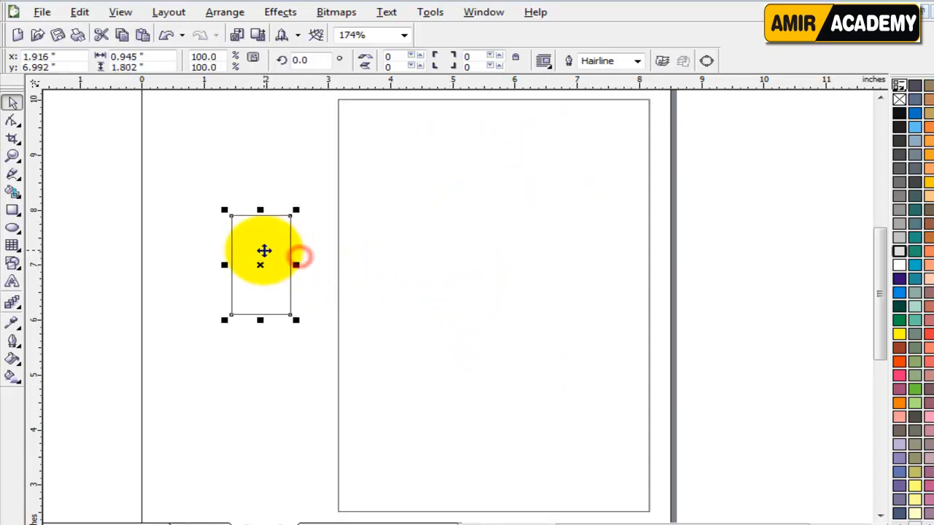
key(Delete)
drag(545, 212, 529, 211)
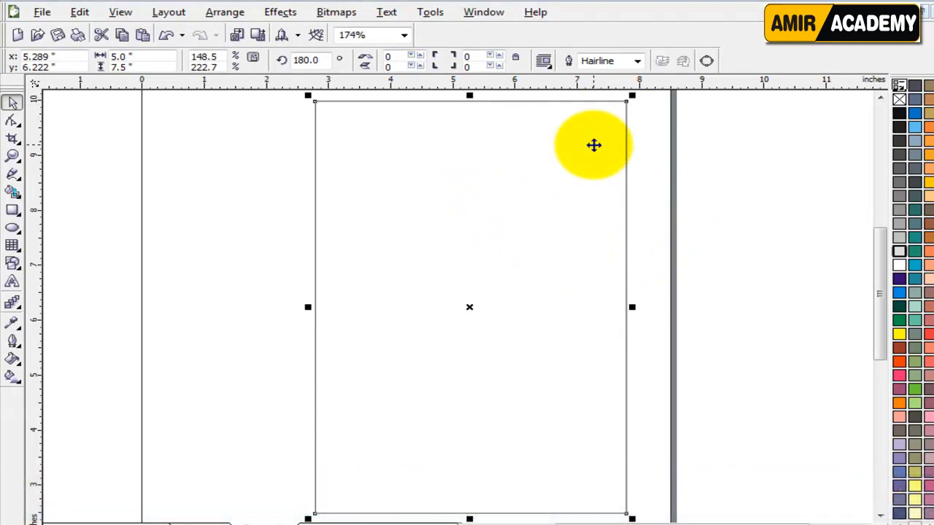
Step: Copy the page rectangle and paste a duplicate onto the canvas
right_click(525, 158)
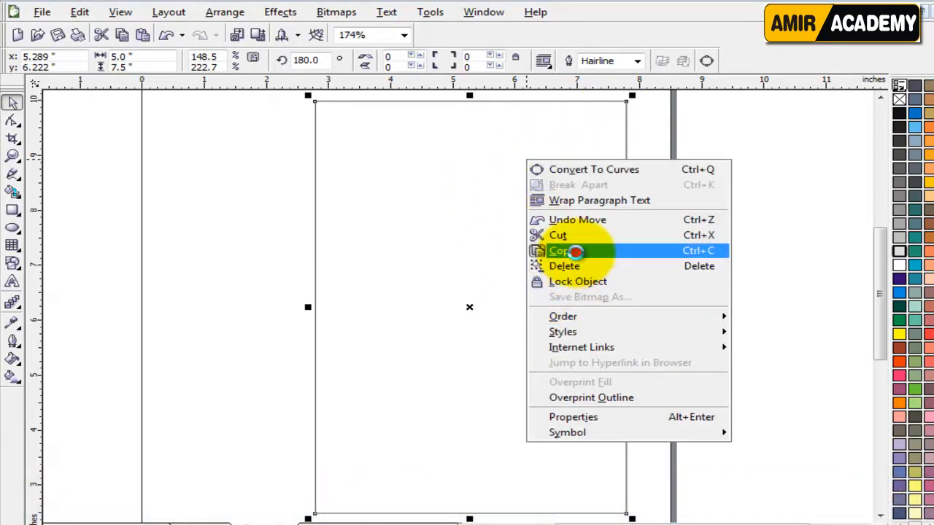
click(575, 251)
right_click(700, 175)
click(706, 267)
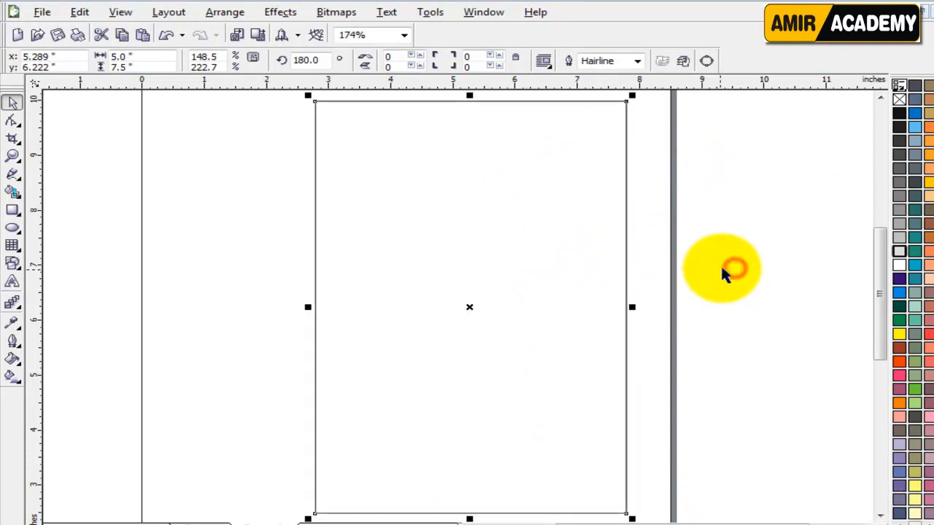
Step: Resize the pasted duplicate to 4.5 × 7 inches so it nests inside the original
click(142, 56)
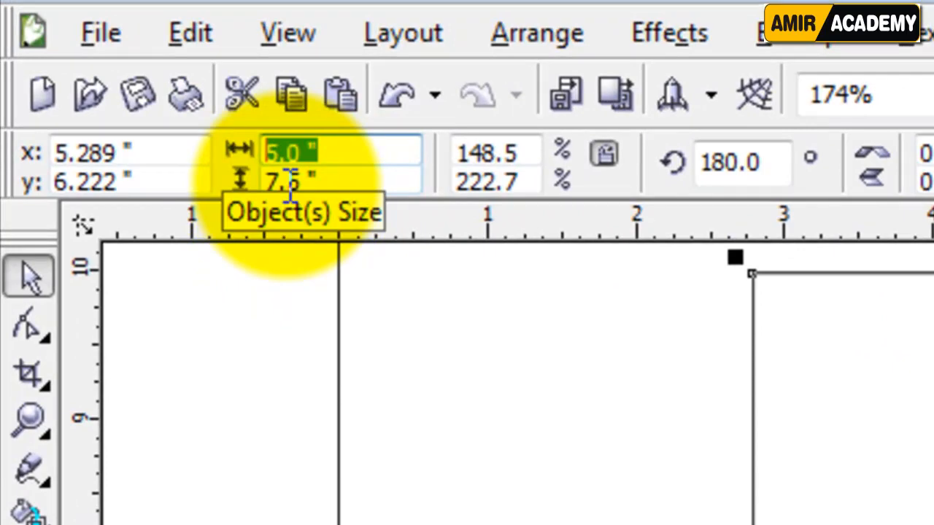
text(4.)
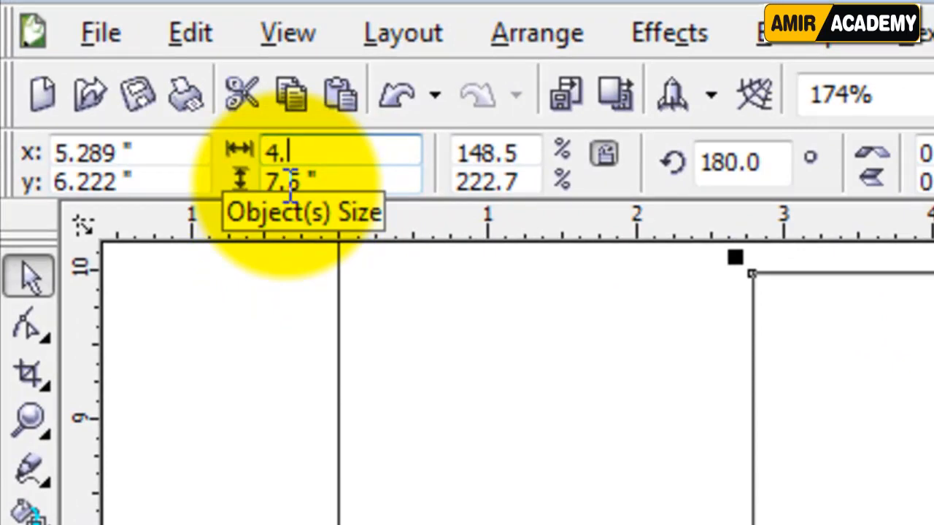
text(5)
key(Tab)
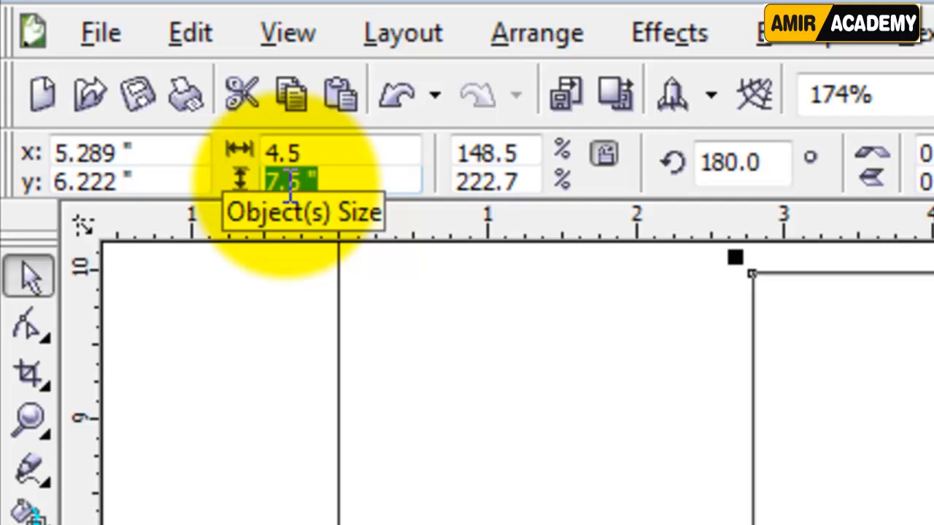
text(7)
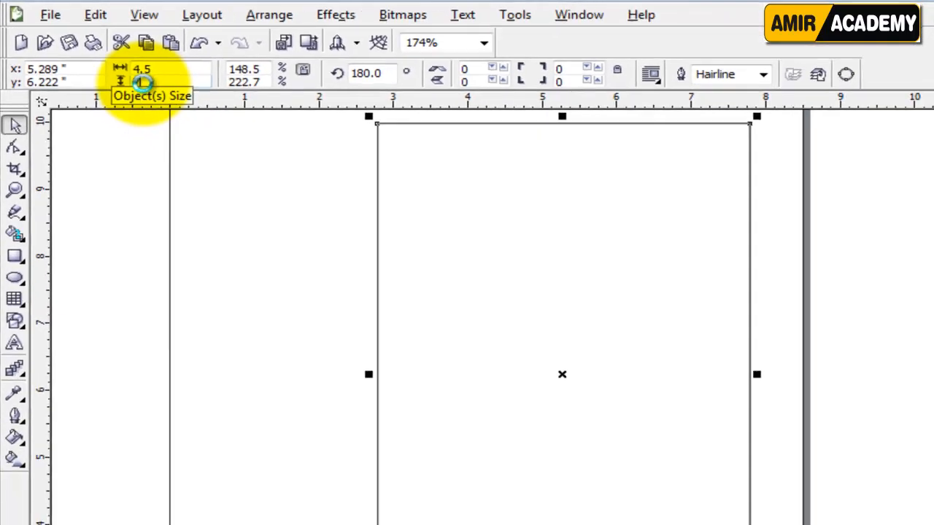
key(Return)
click(684, 214)
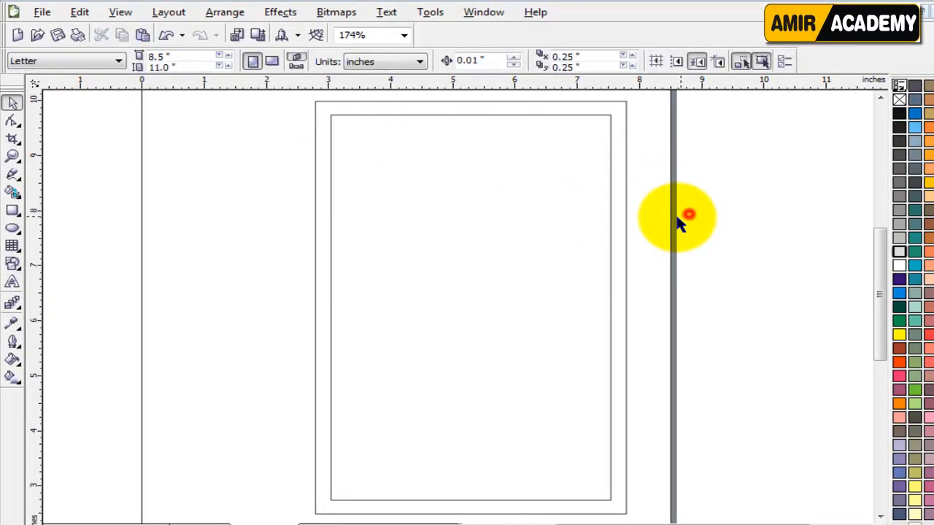
click(609, 130)
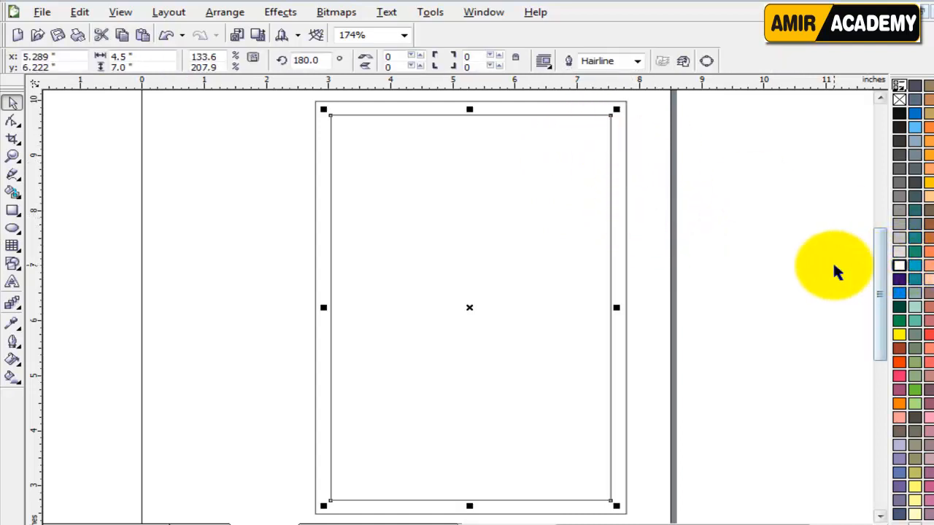
Step: Fill the outer border rectangle with the 30% Black grey swatch
click(625, 132)
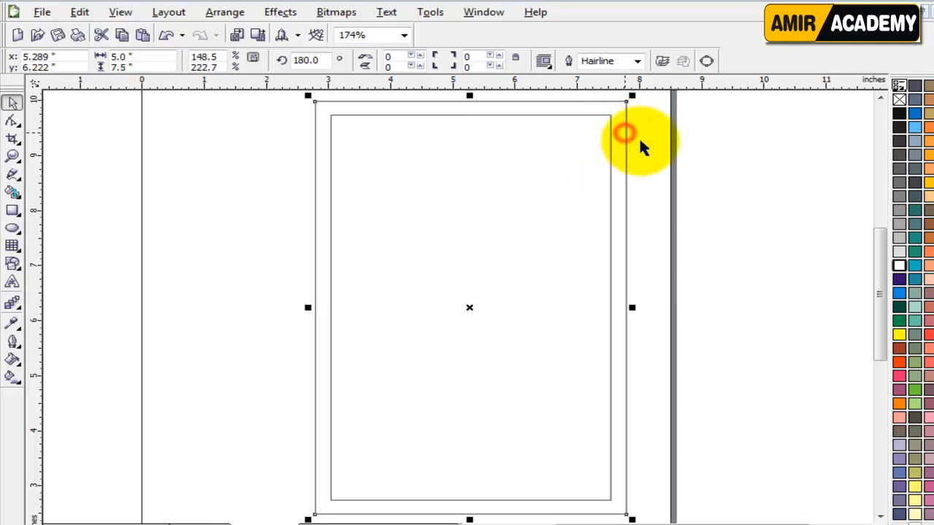
click(899, 227)
click(792, 258)
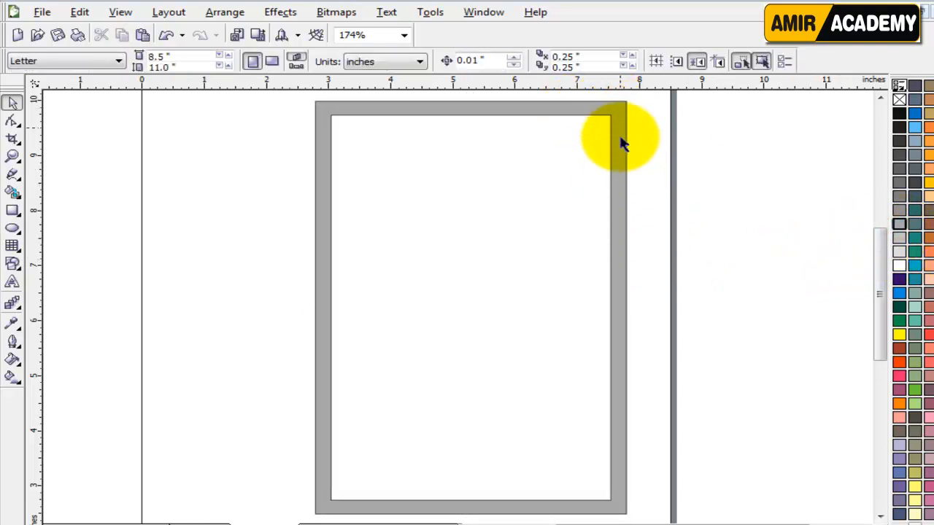
click(621, 174)
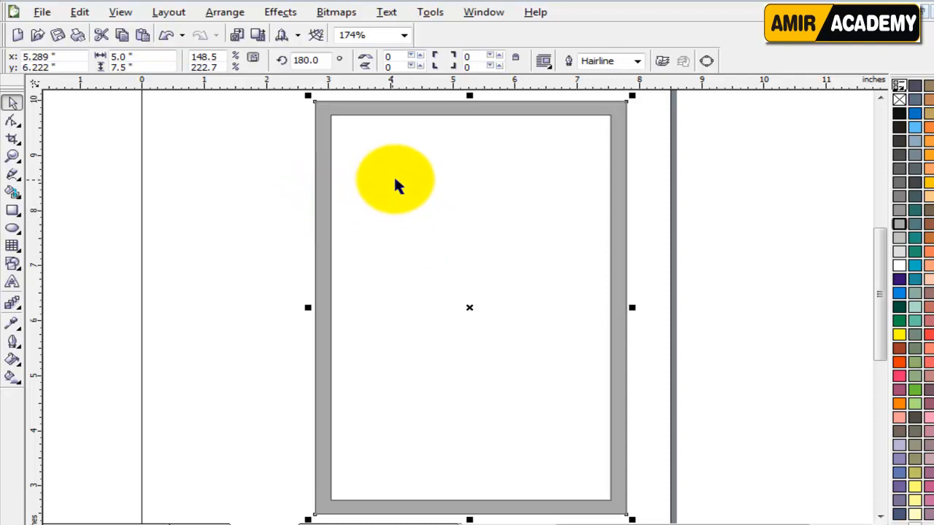
Step: Try moving the inner white rectangle right, then undo the move
click(412, 190)
drag(410, 190, 466, 189)
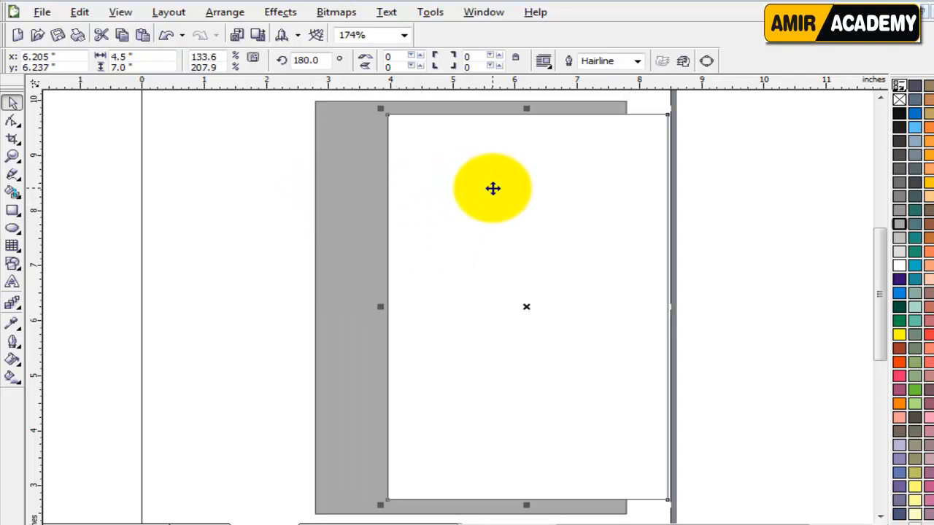
key(ctrl+z)
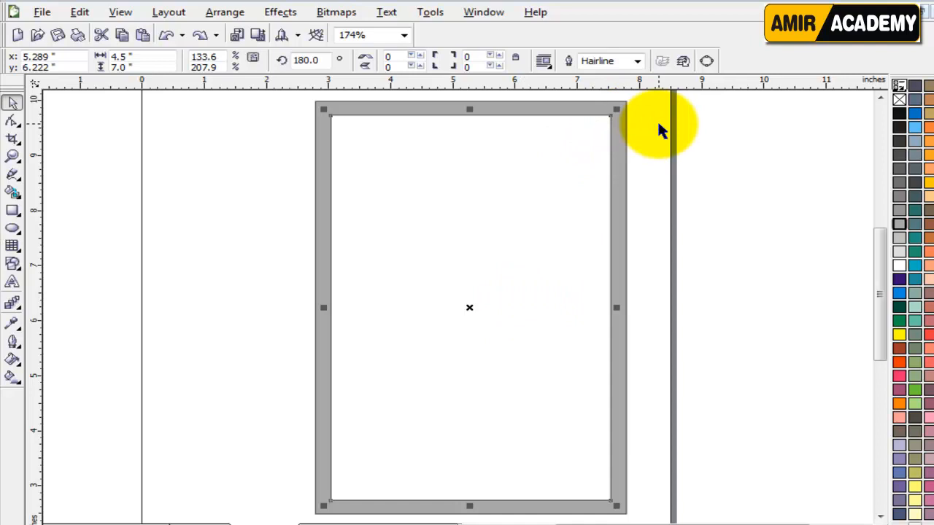
Step: Remove the grey fill from the outer rectangle
click(640, 162)
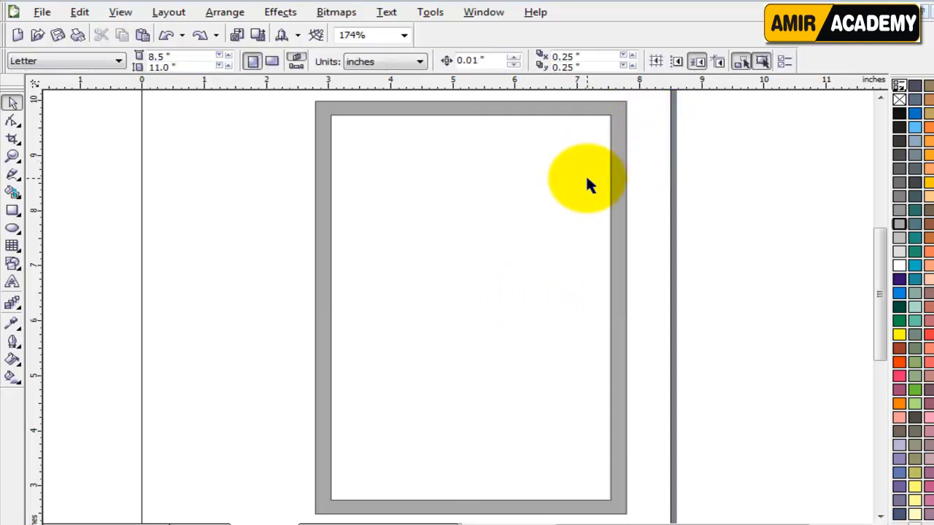
click(624, 110)
click(899, 99)
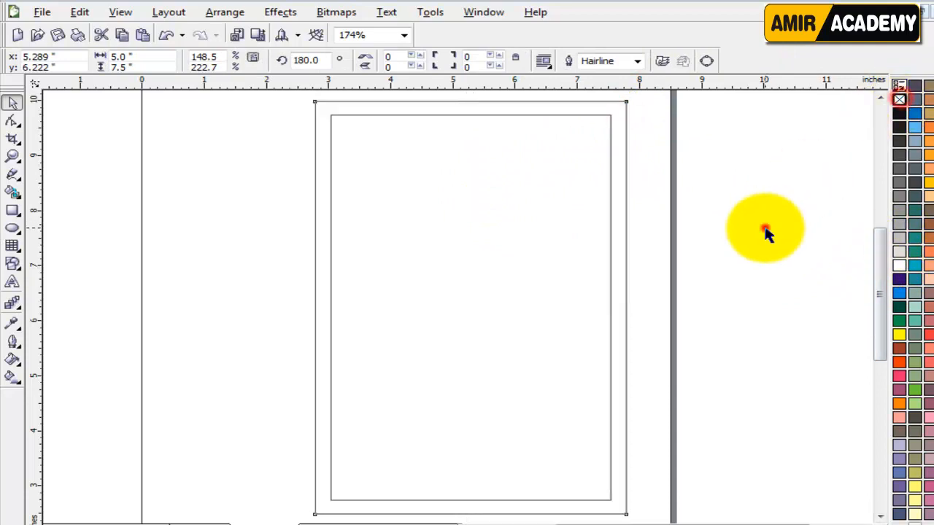
click(765, 229)
Step: Select both border rectangles and centre them on the page with P
click(609, 124)
shift+click(626, 101)
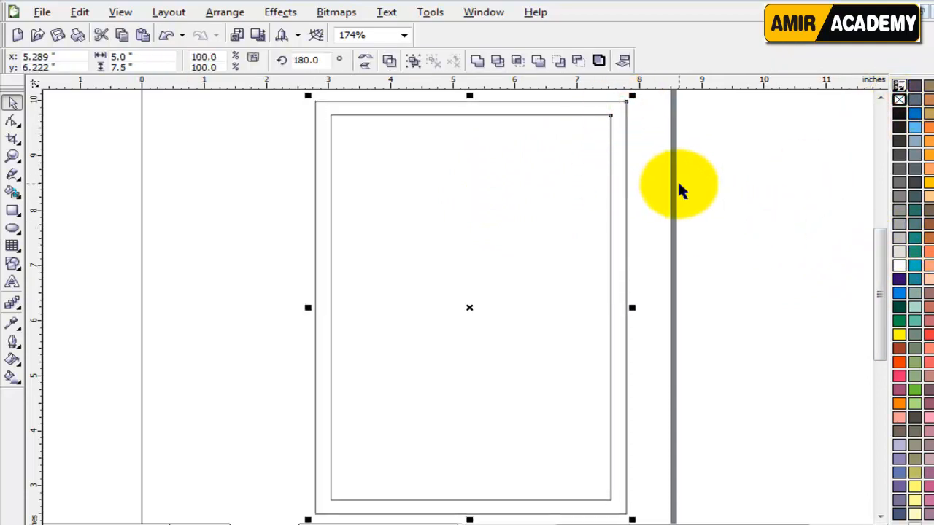
key(p)
click(702, 204)
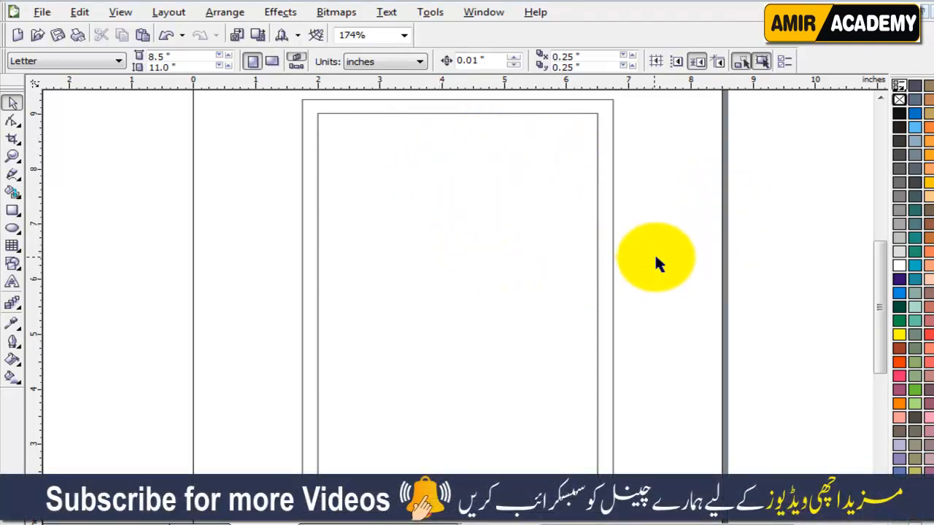
click(243, 330)
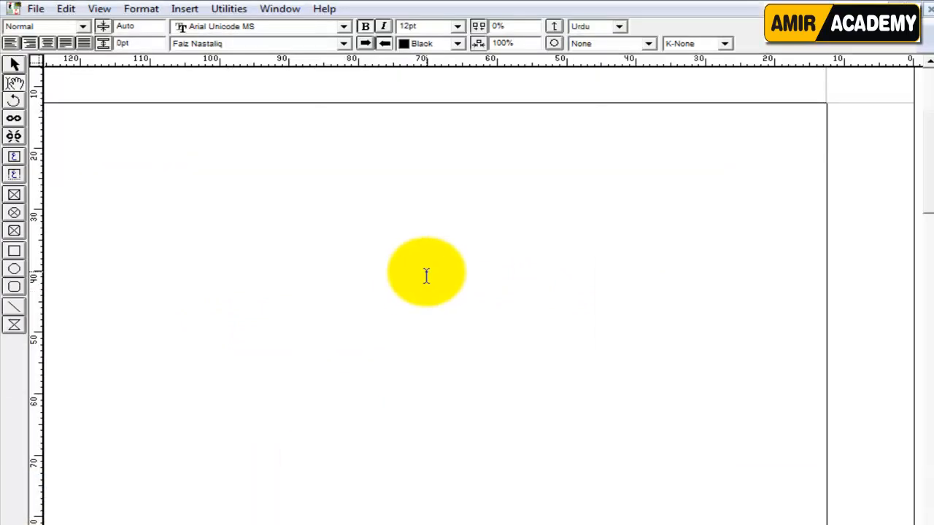
Step: Correct the shop-name heading to read 'الفرید کلتھ ہاؤس'
text(الفرید کلتھ)
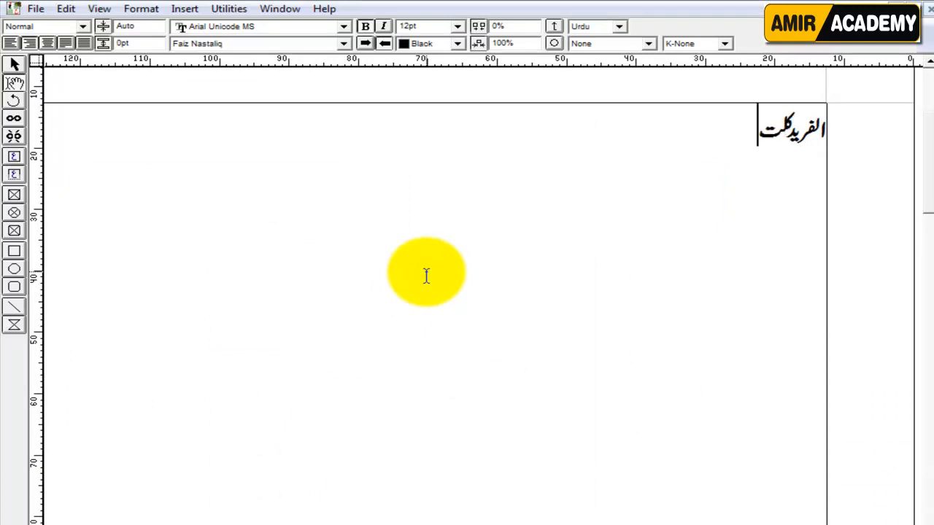
key(BackSpace)
key(BackSpace)
text(ا)
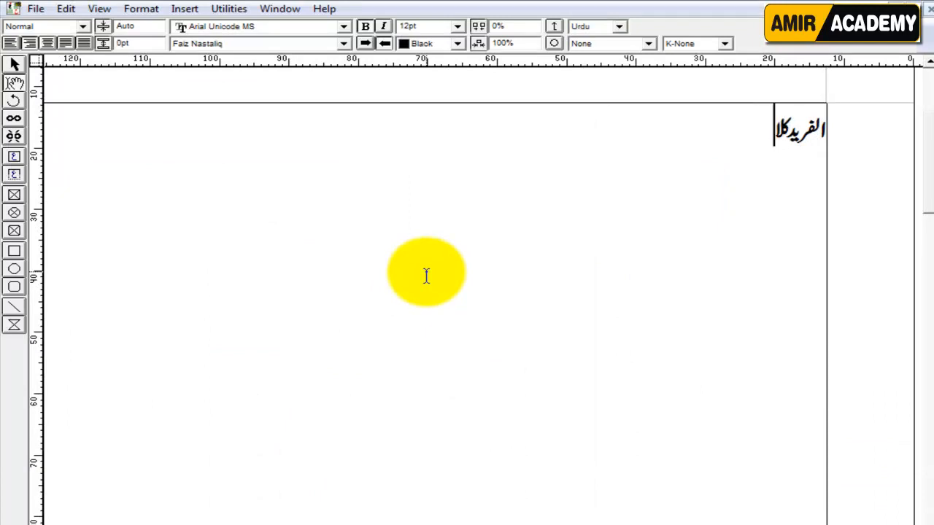
text(تھ ہاؤس)
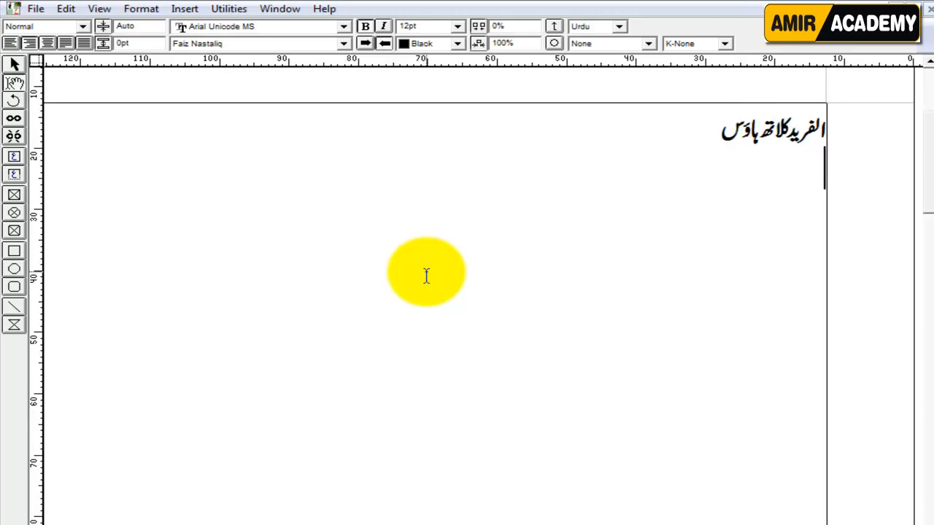
key(Return)
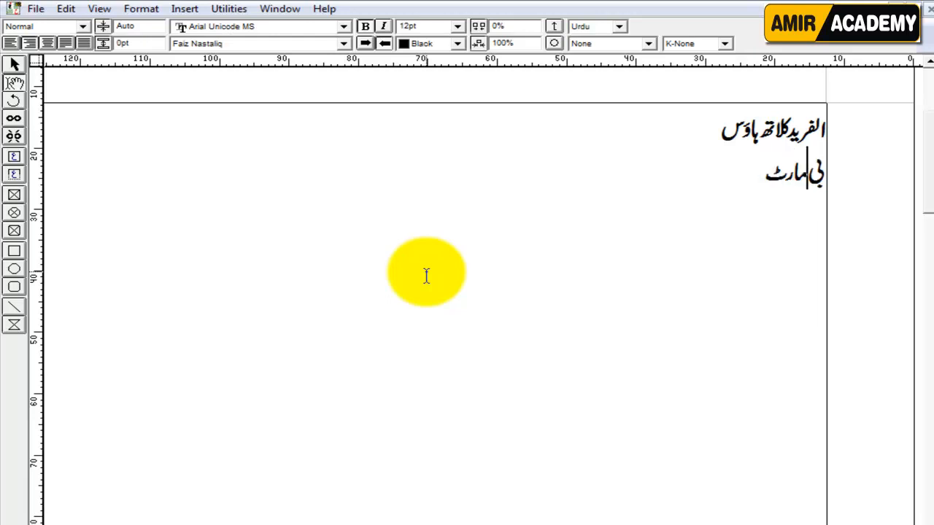
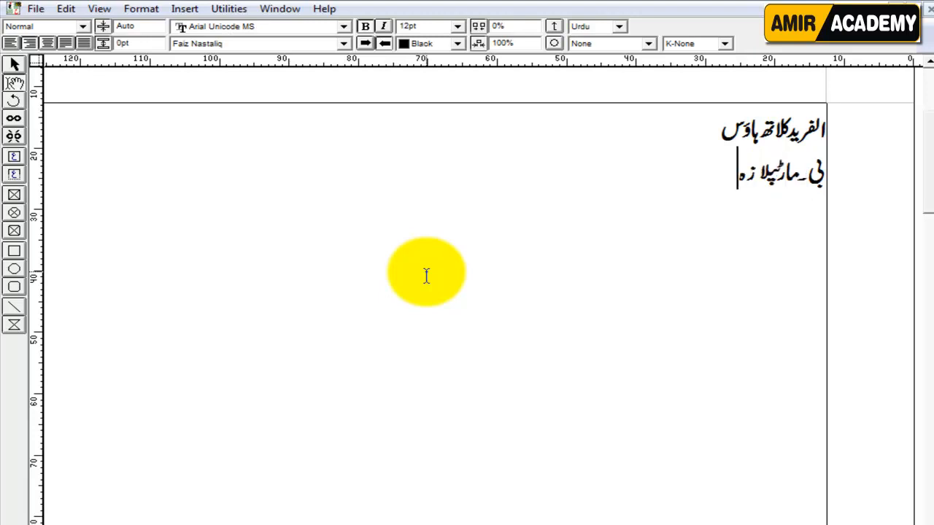
Step: Type the shop's full address on the second line, fixing its last word
key(BackSpace)
key(BackSpace)
key(BackSpace)
key(BackSpace)
key(BackSpace)
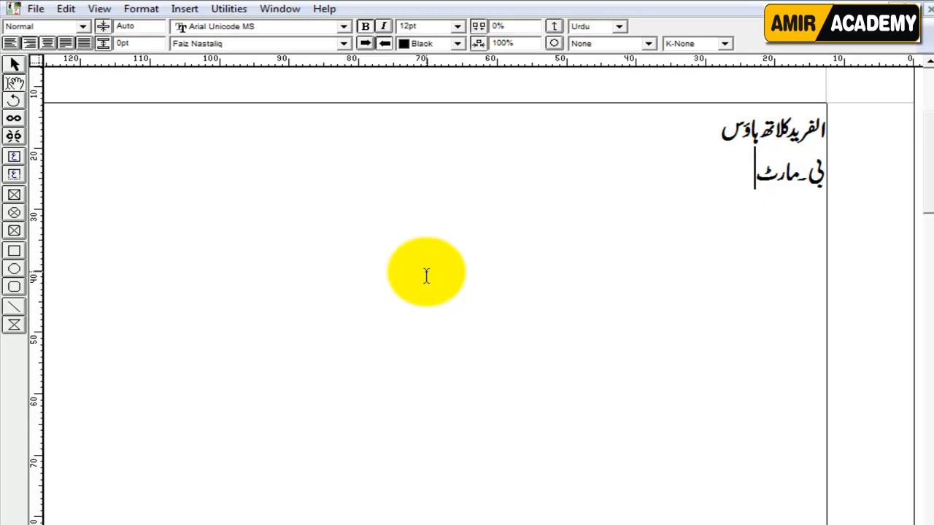
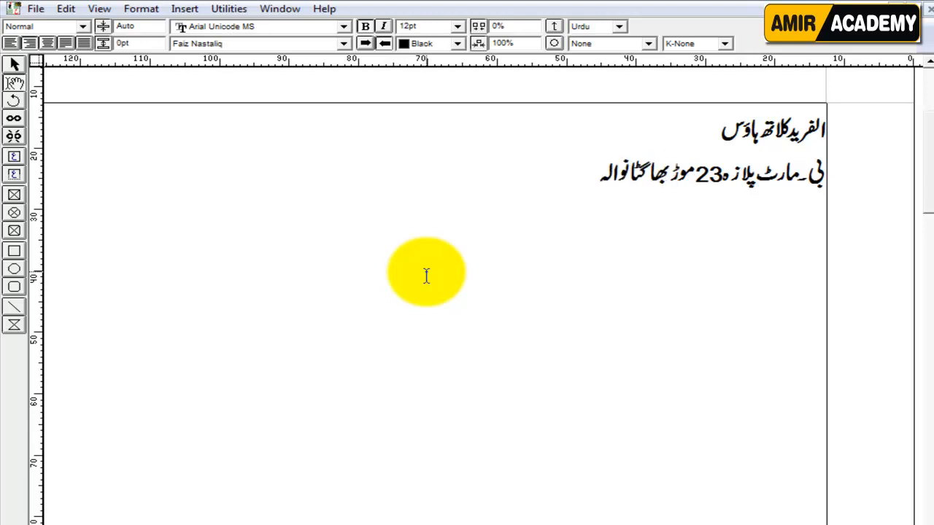
key(Return)
Step: Add a third line listing the two owners' names
text(شاہ )
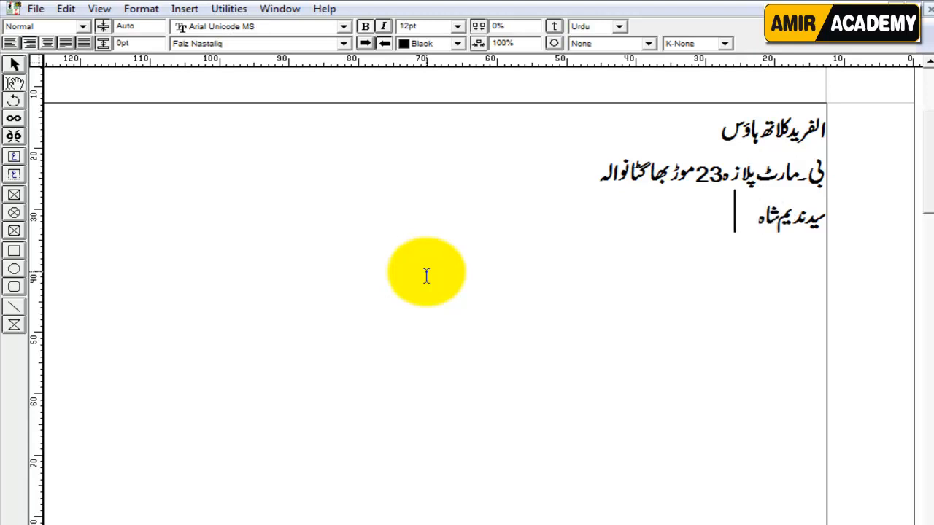
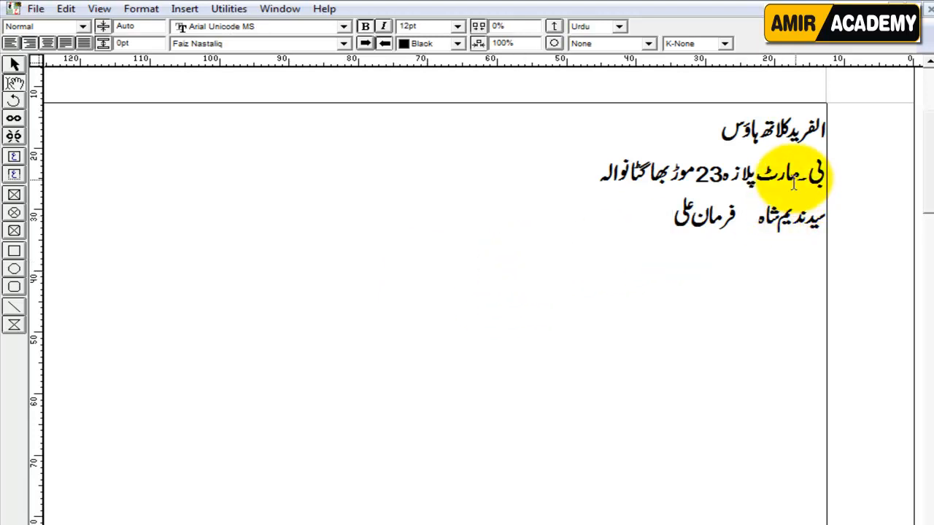
Step: Apply Noori Nastaliq to the first letters of the second word on line 2
drag(787, 174, 797, 175)
click(219, 43)
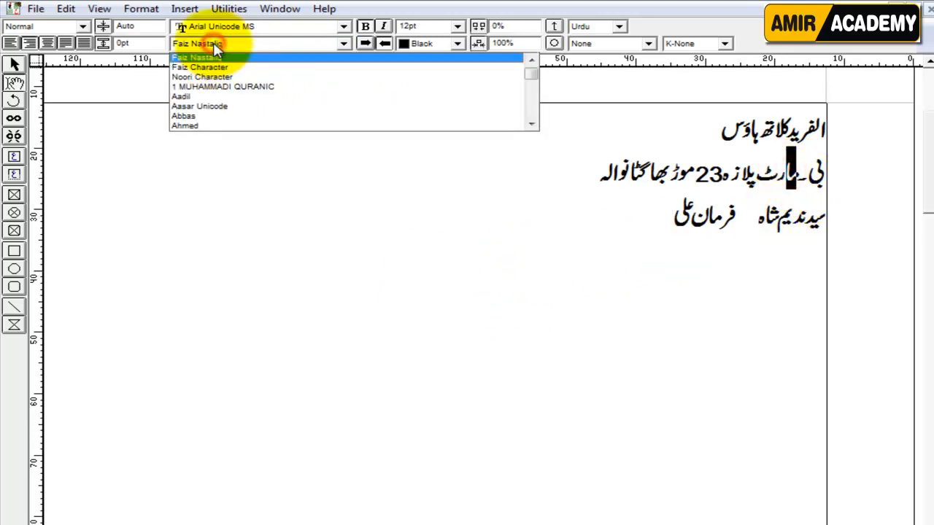
click(225, 59)
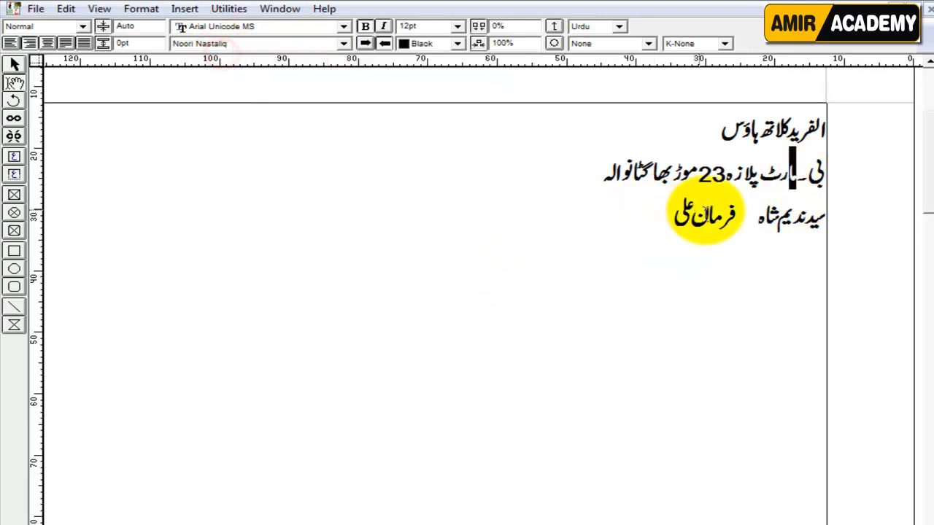
Step: Apply Noori Nastaliq to a few letters of the second name on line 3, then start a new fourth line
drag(722, 216, 711, 217)
click(228, 44)
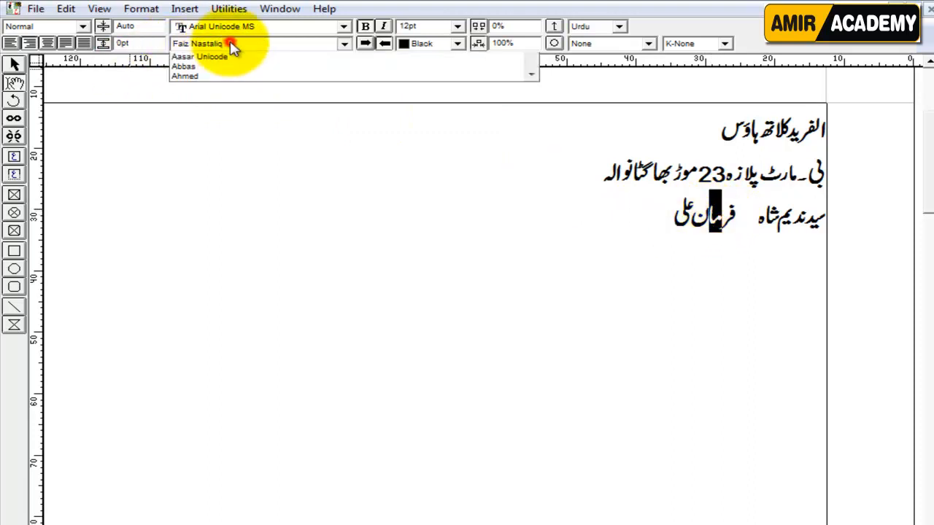
click(221, 57)
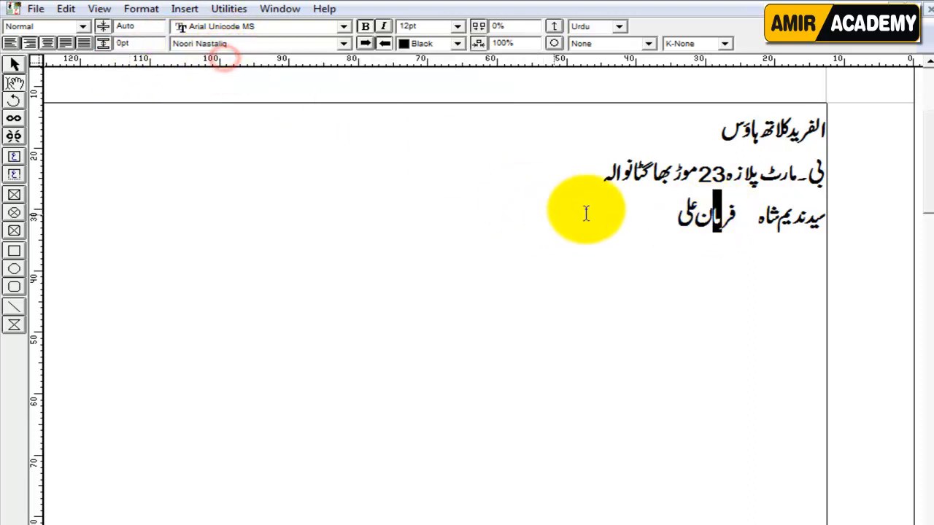
click(603, 207)
key(Return)
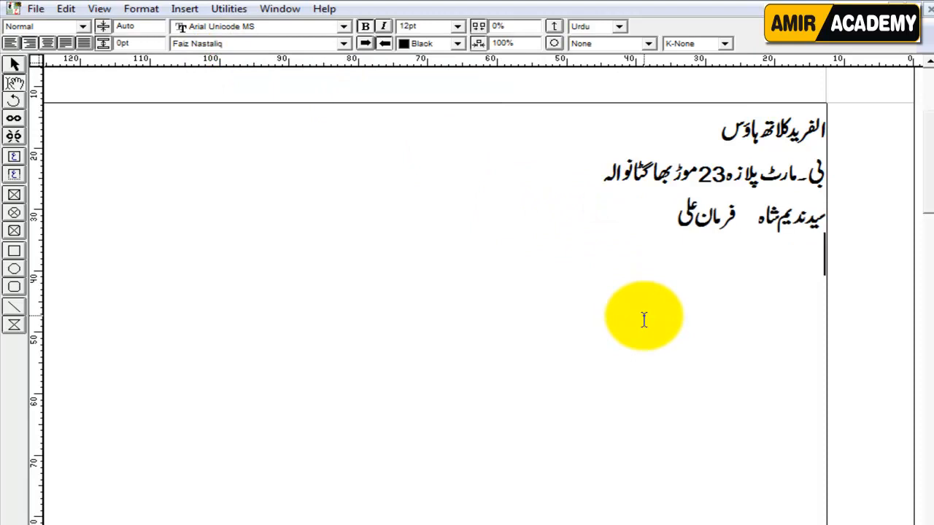
Step: Type the Urdu line saying all varieties of ladies' and gents' clothing are available here
text(ہمارے)
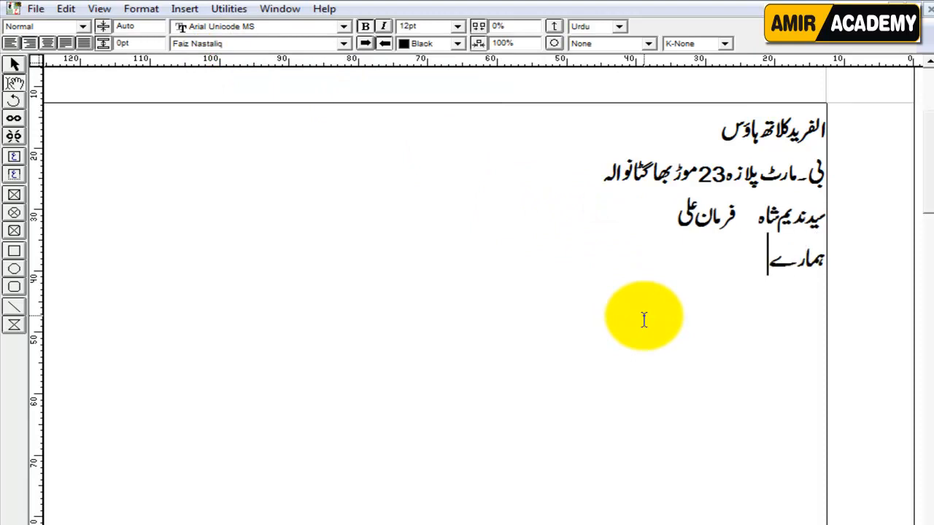
text( ہاں)
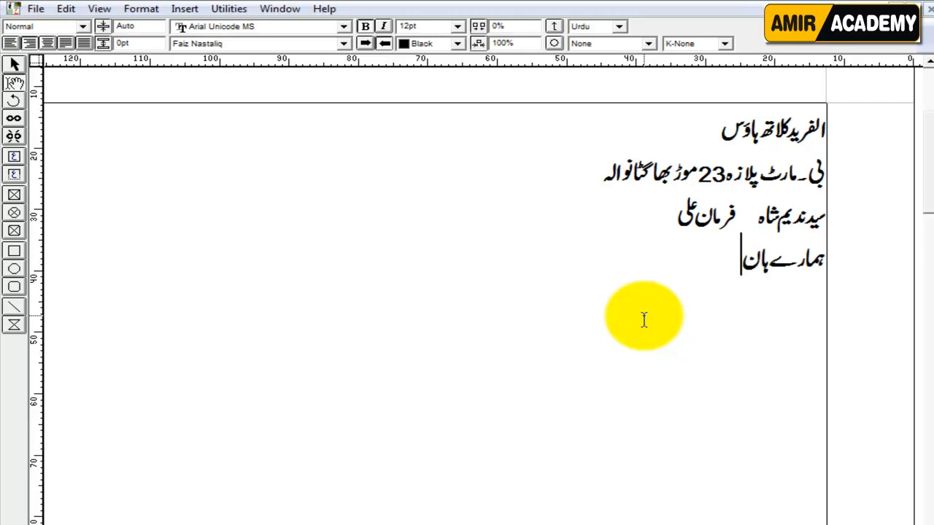
key(BackSpace)
text(ں لیڈیزا)
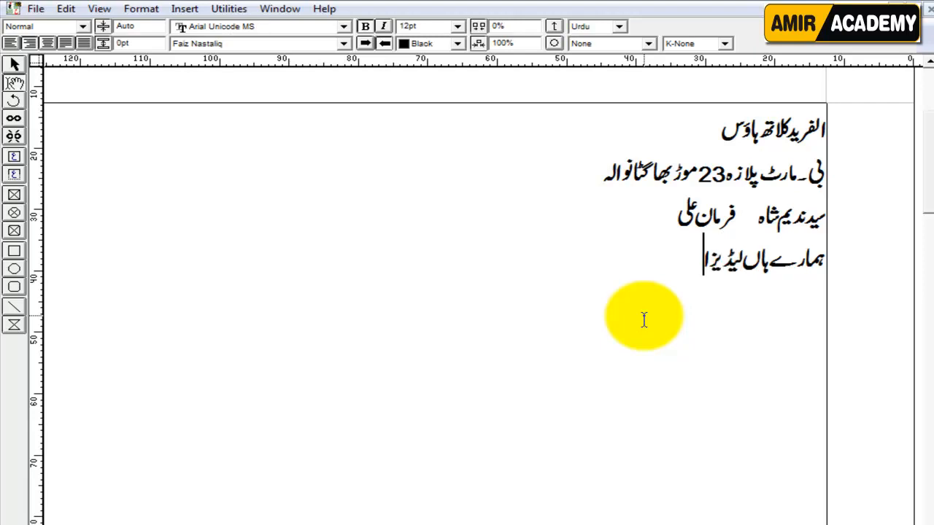
text(ور جین)
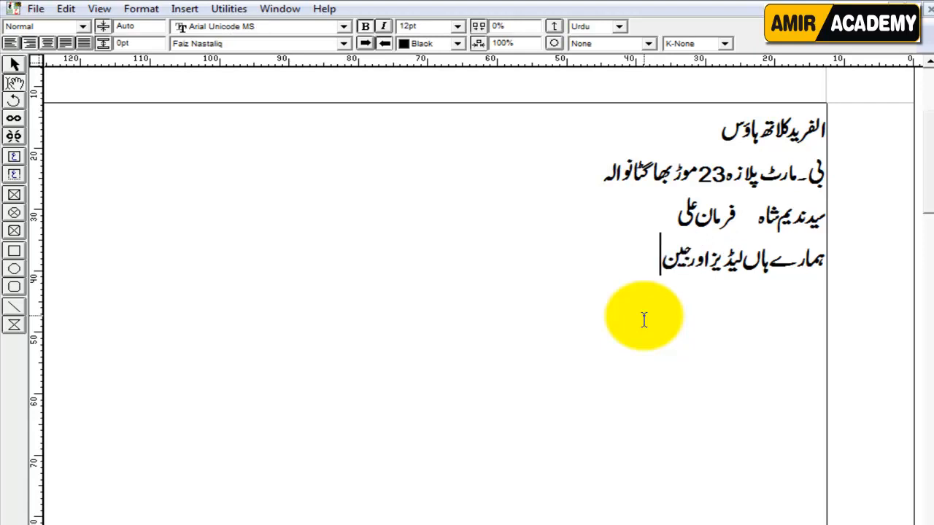
text(ٹ)
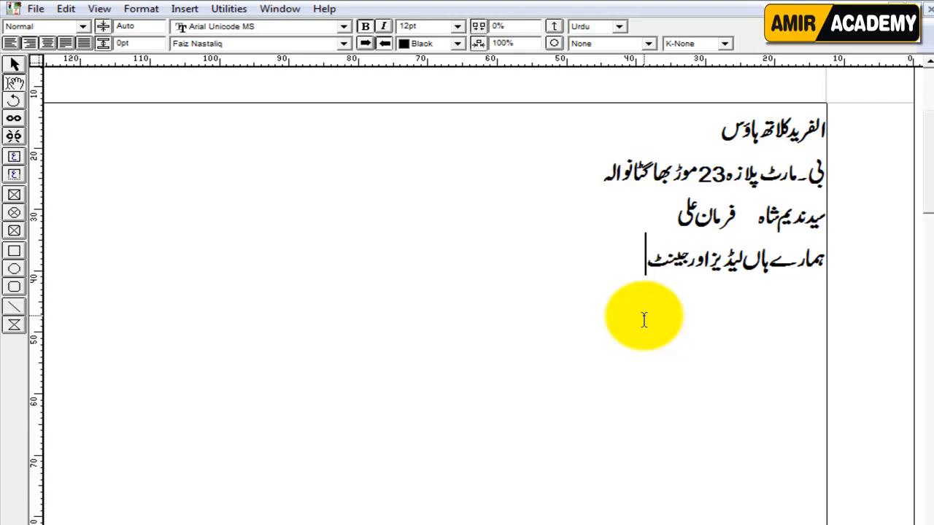
text(س کپ)
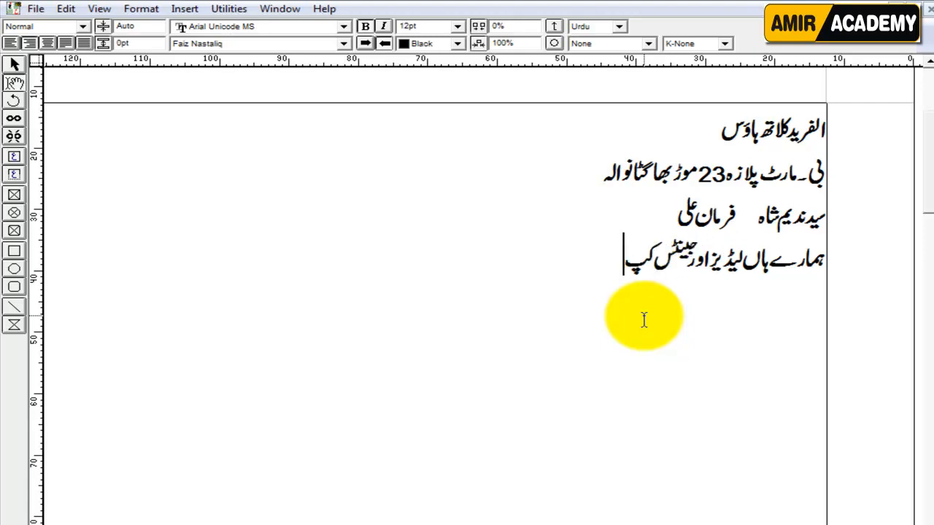
text(ڑ)
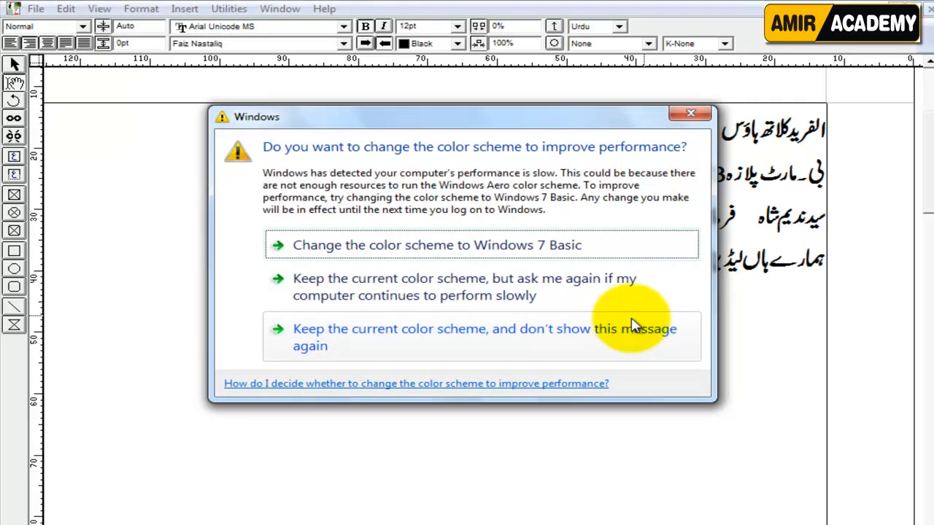
click(726, 308)
click(606, 271)
text(و)
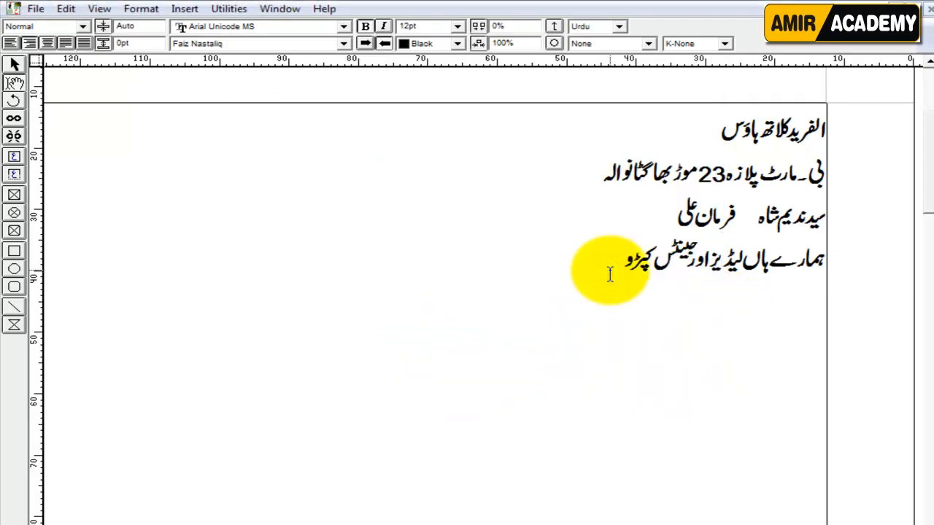
text(ں کی ت)
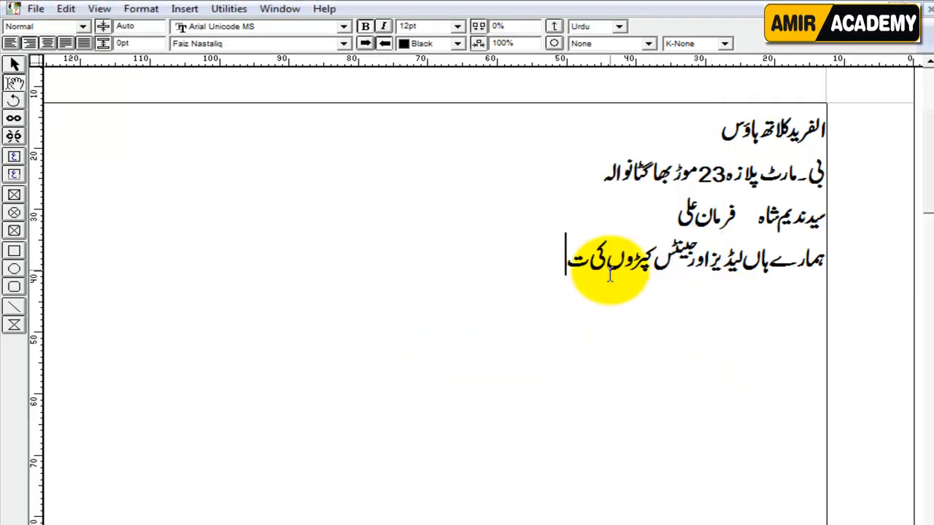
text(مام ور)
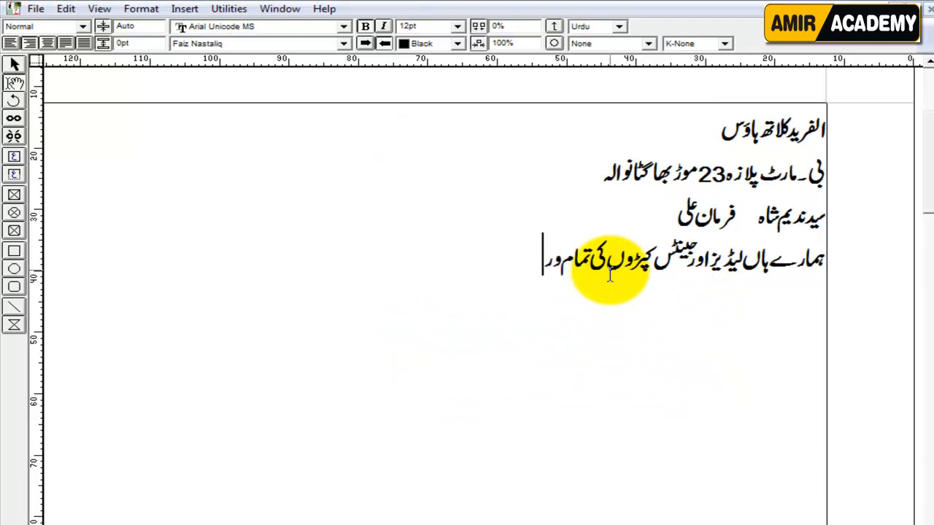
text(ائٹی)
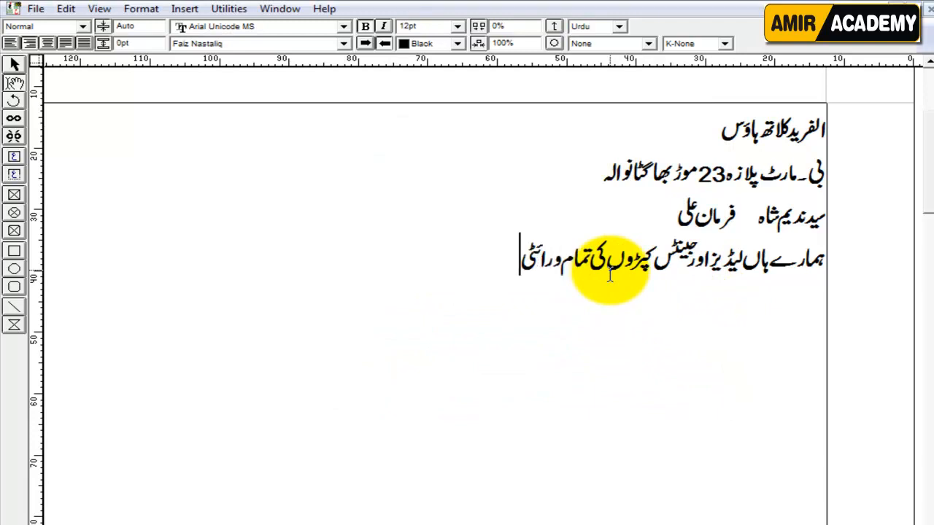
text( دستیاب ہ)
text(ے)
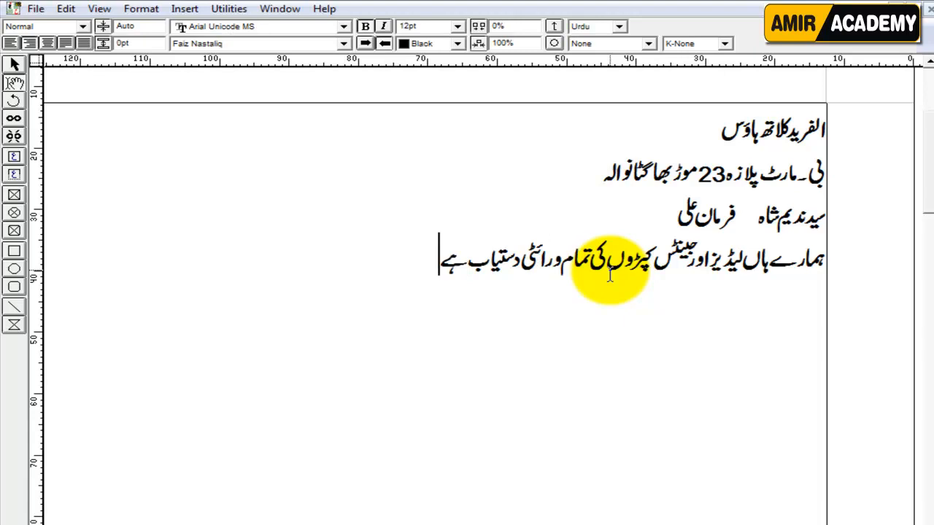
Step: On a new fifth line, type the Urdu labels Name, Date and Serial Number (نام تاریخ سریل نمبر)
key(Return)
text(نام  تار)
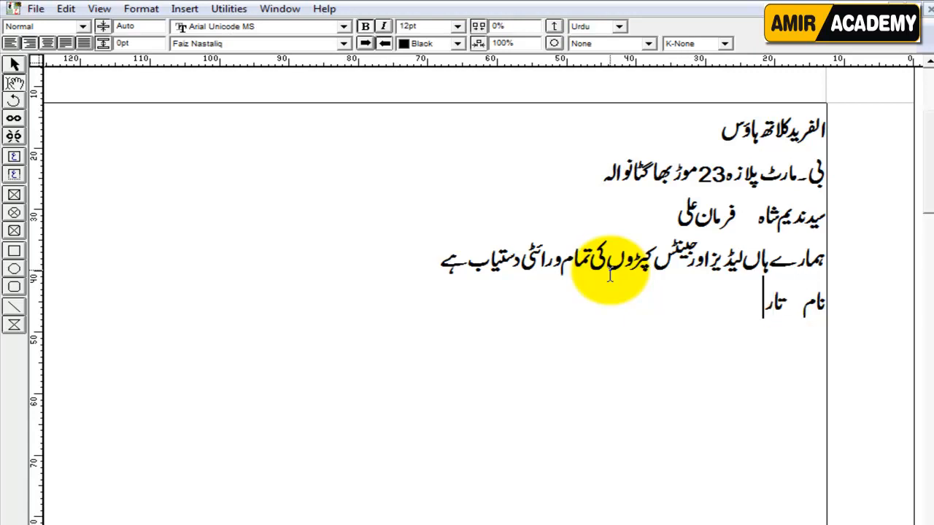
text(یخ  سری)
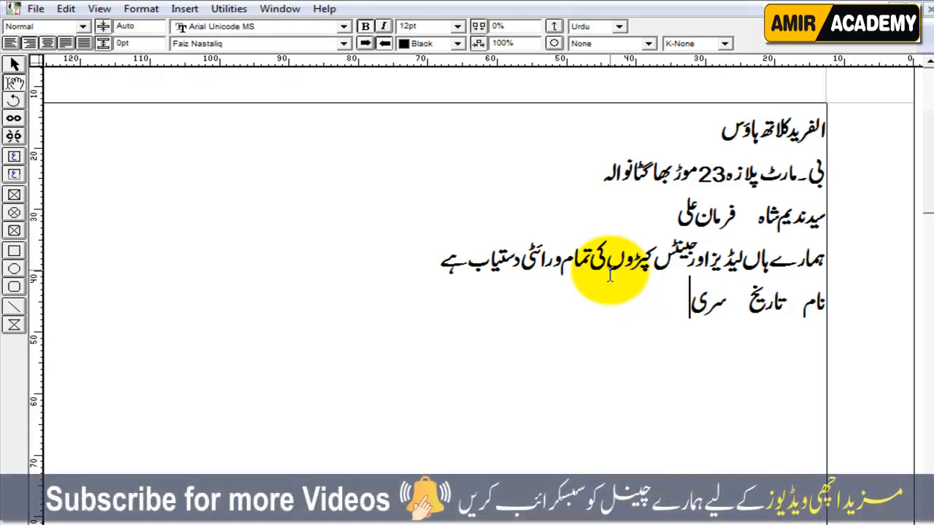
text(ل)
key(BackSpace)
text(ل ن)
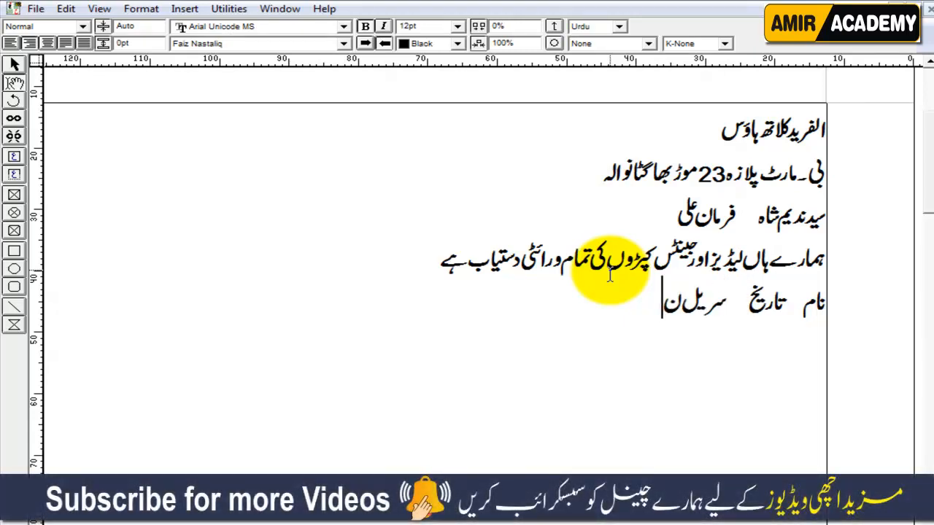
text(مبر)
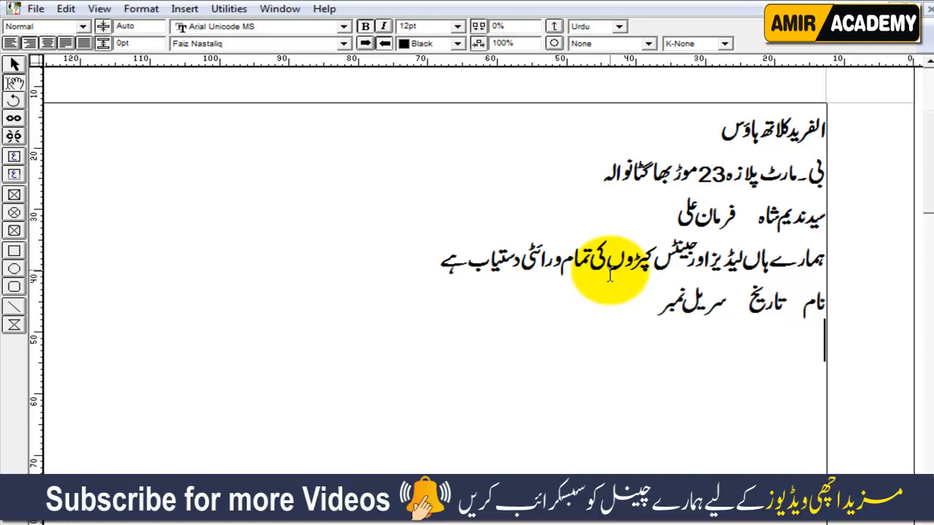
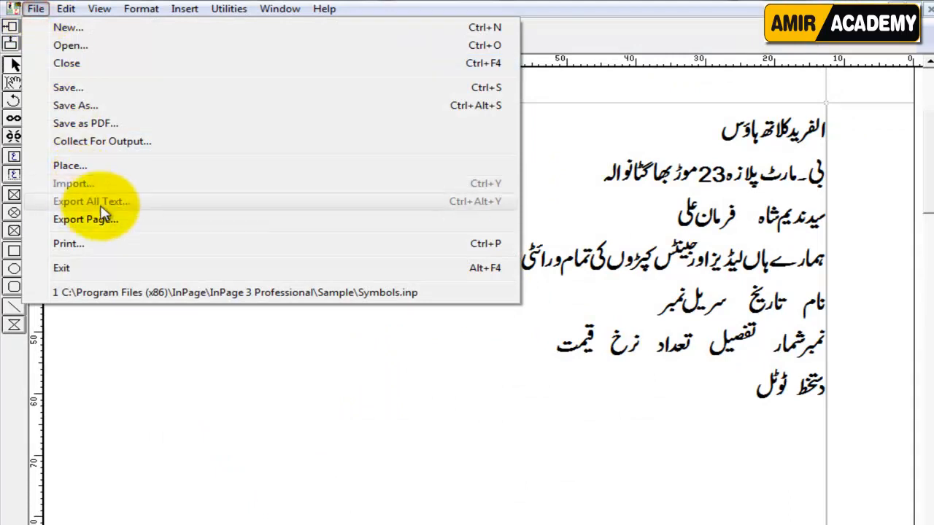
Step: Export InPage's page 1 to the Desktop as the EPS file clouth.eps and drag it into CorelDRAW
click(99, 217)
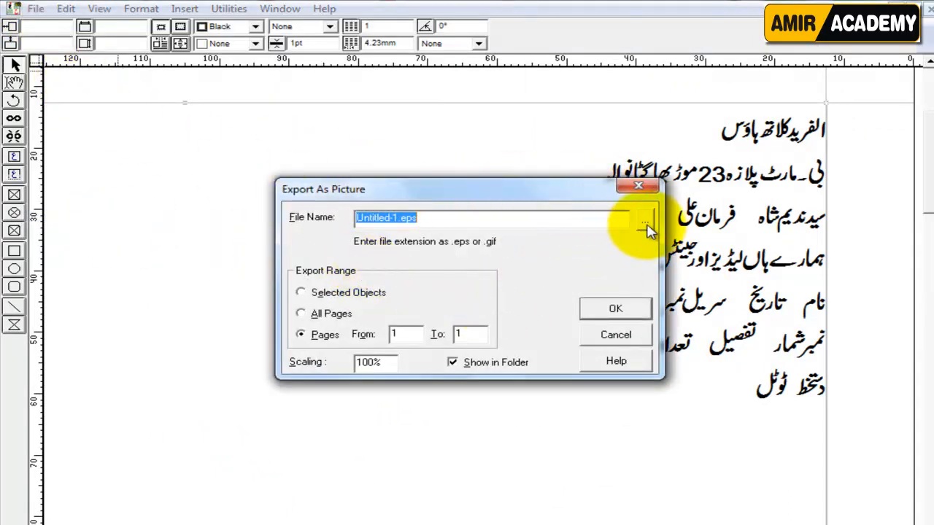
click(645, 222)
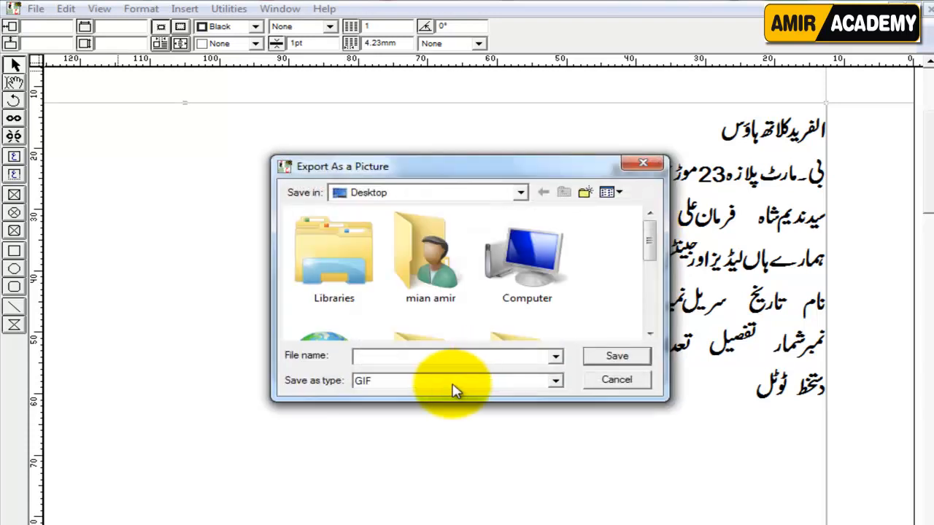
click(373, 381)
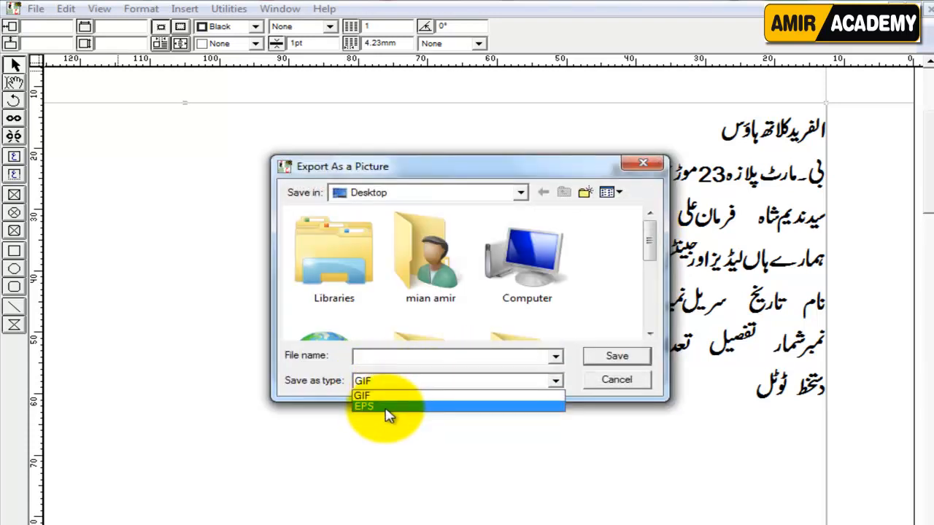
click(388, 407)
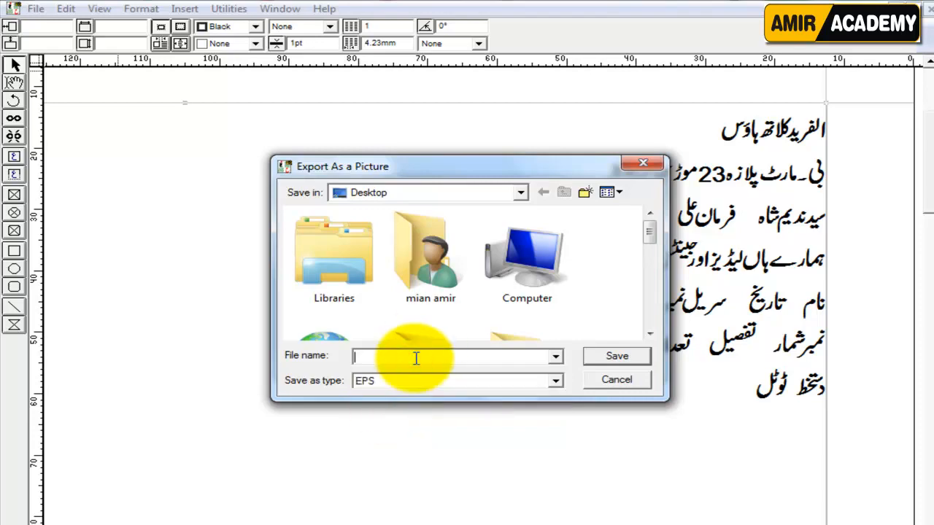
click(524, 436)
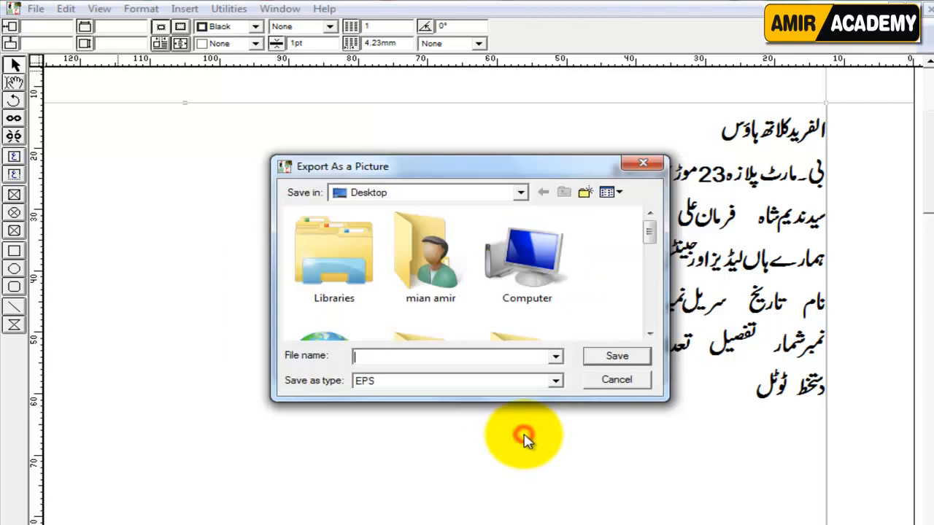
text(clouth)
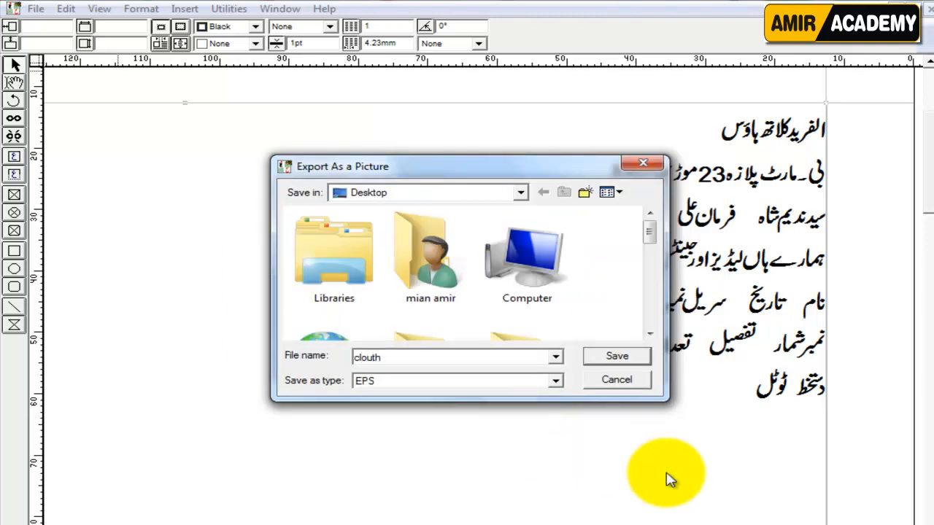
click(619, 357)
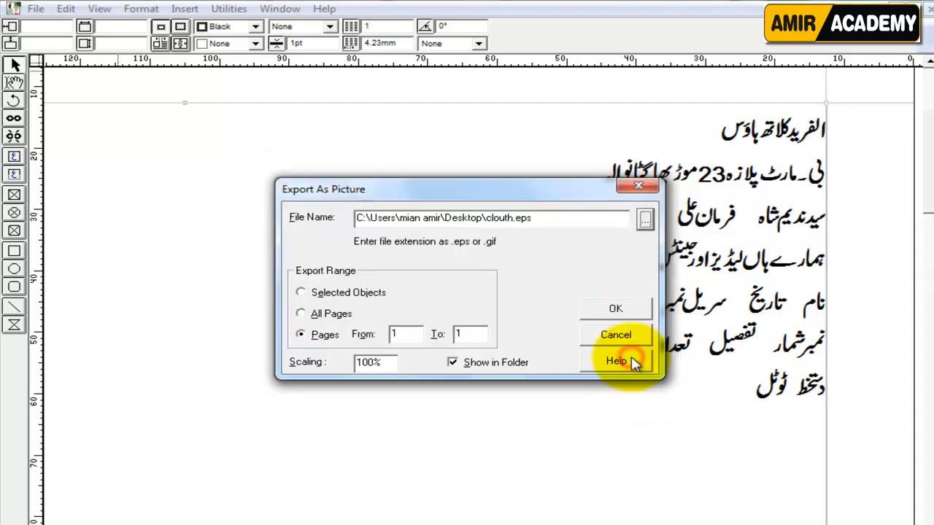
click(633, 312)
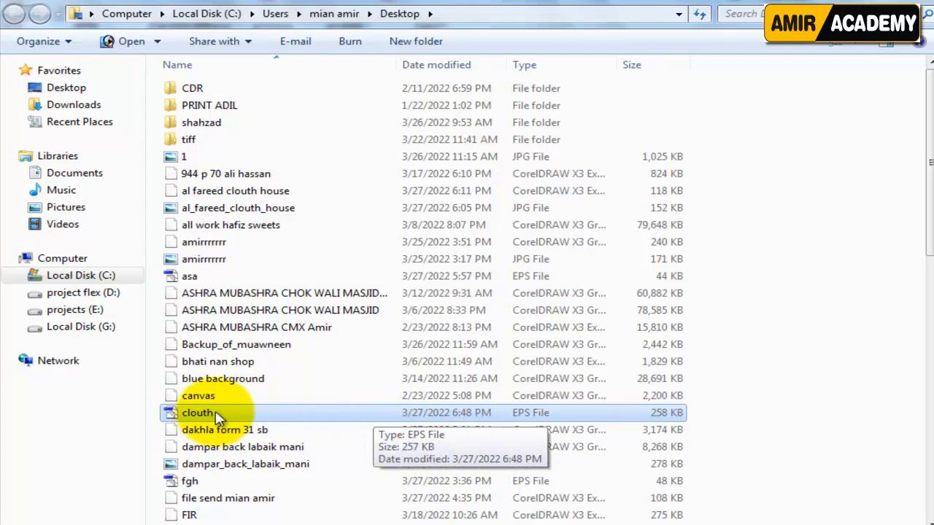
drag(216, 412, 677, 313)
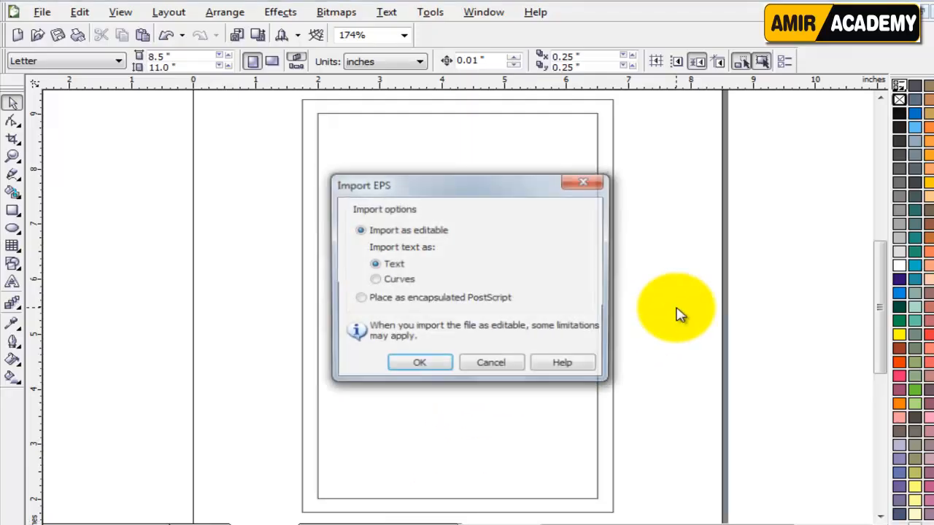
Step: Import clouth.eps as editable text, move it up beside the page and ungroup it
click(419, 364)
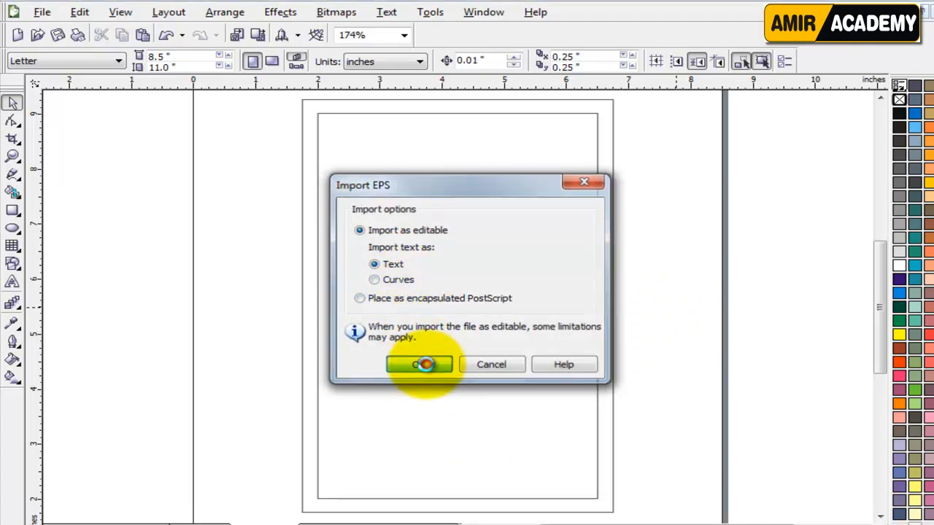
drag(694, 292, 722, 171)
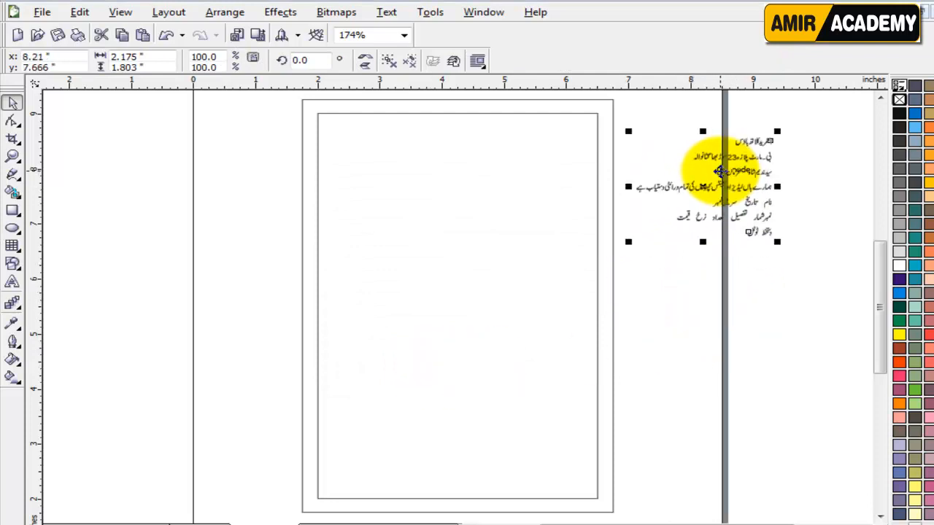
click(389, 64)
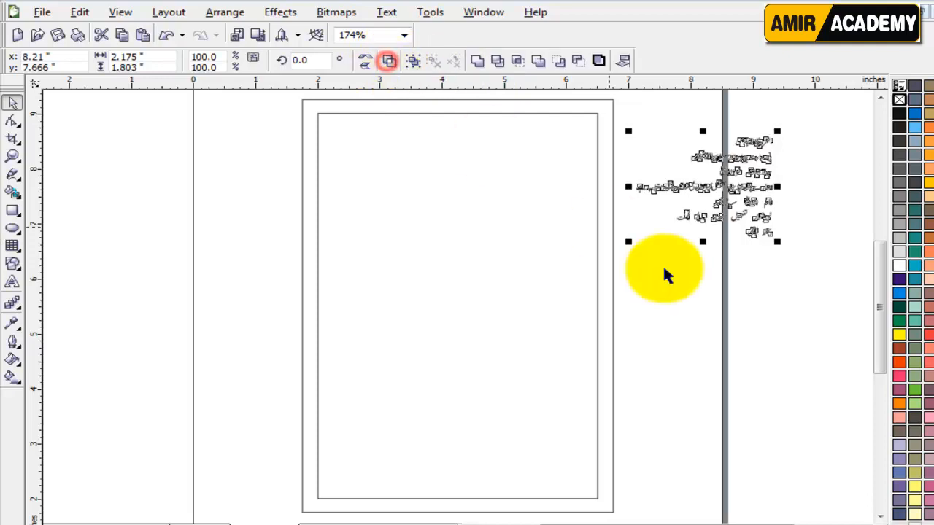
Step: Move the shop-title heading up and left, away from the address line
click(679, 287)
scroll(754, 142, up, 5)
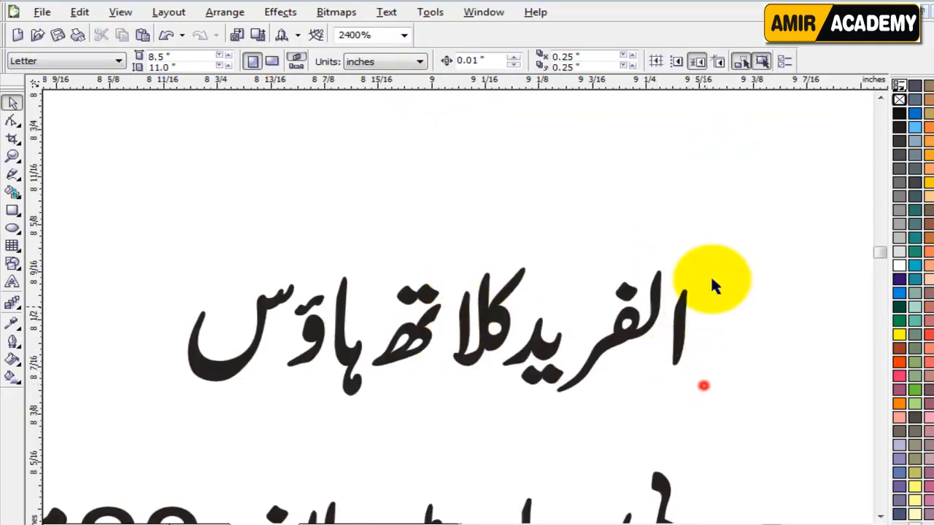
drag(742, 225, 130, 433)
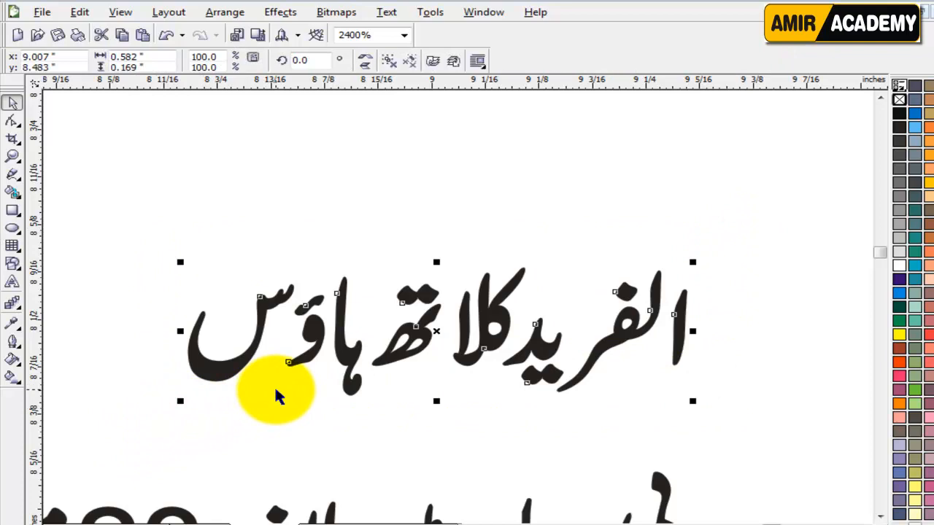
scroll(310, 374, down, 2)
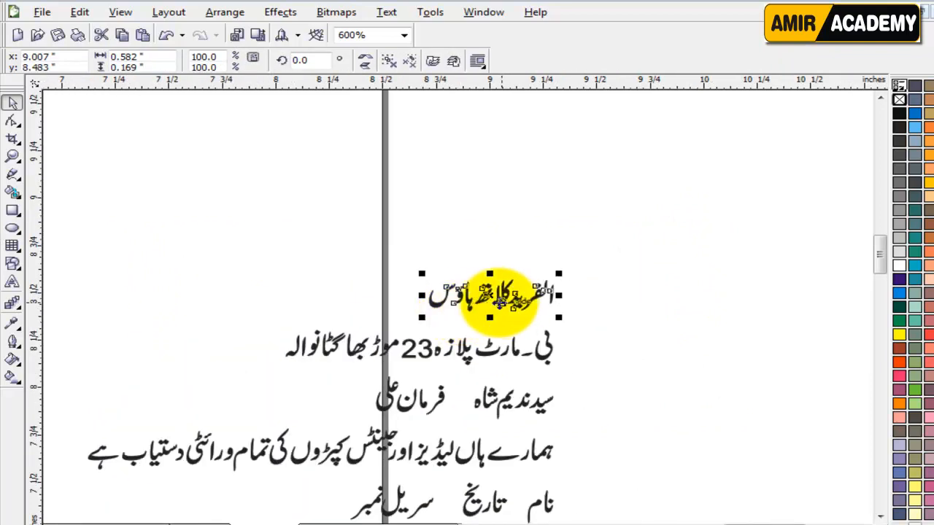
drag(498, 295, 342, 256)
click(567, 292)
drag(604, 313, 229, 374)
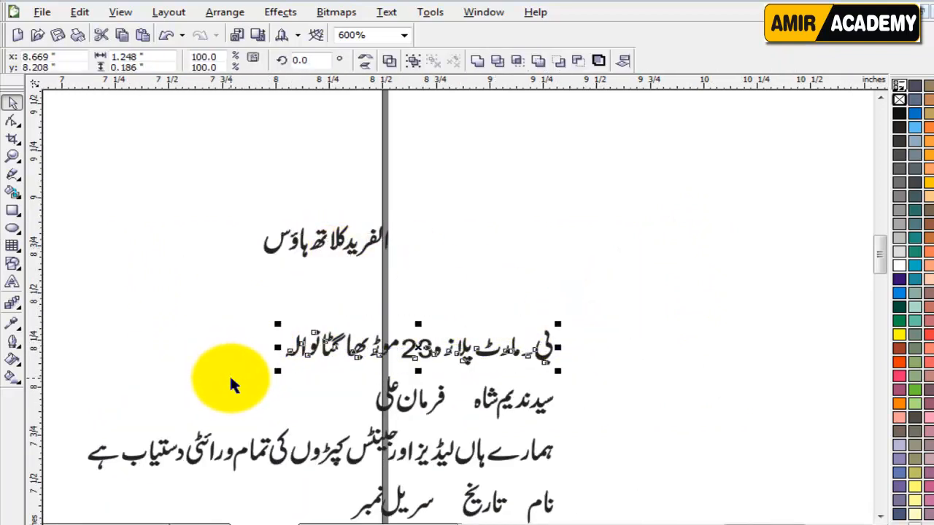
click(631, 385)
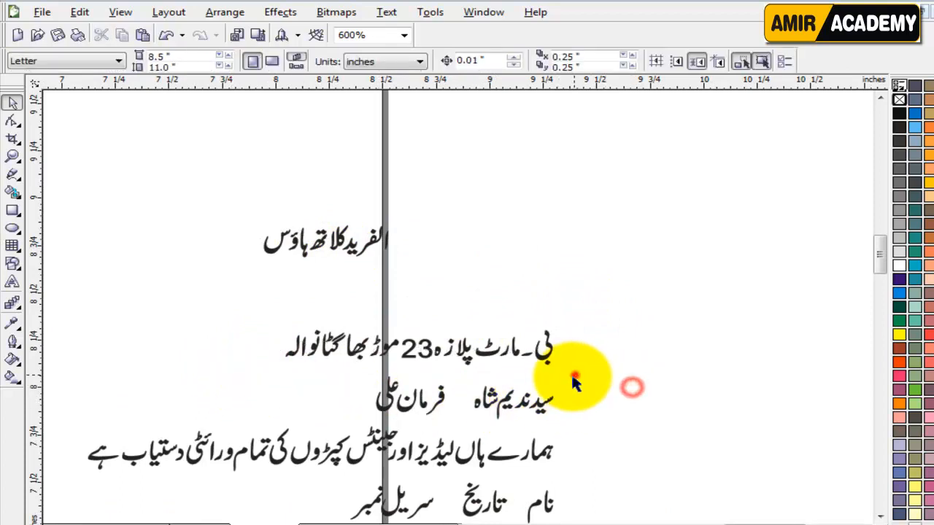
Step: Combine the first and second owner names each into a single object
drag(574, 376, 456, 427)
click(477, 61)
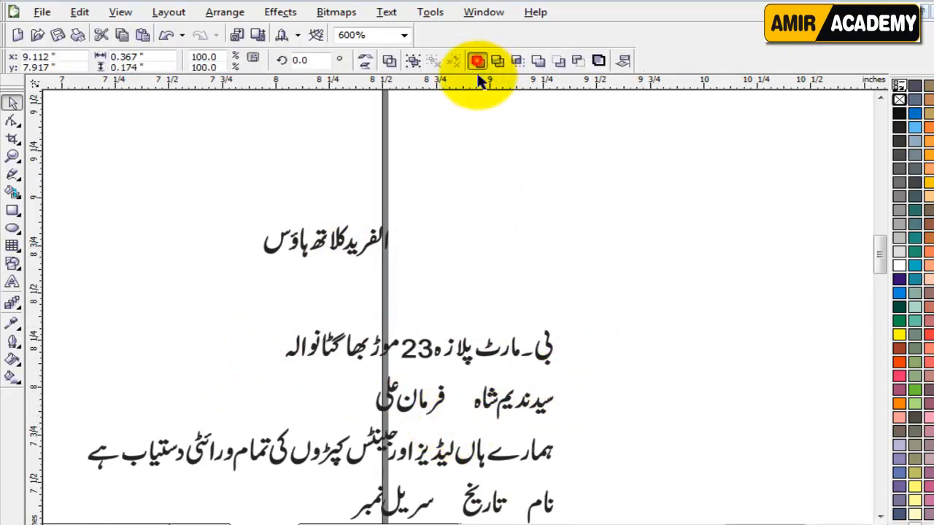
click(604, 350)
drag(362, 372, 463, 422)
click(476, 61)
click(604, 402)
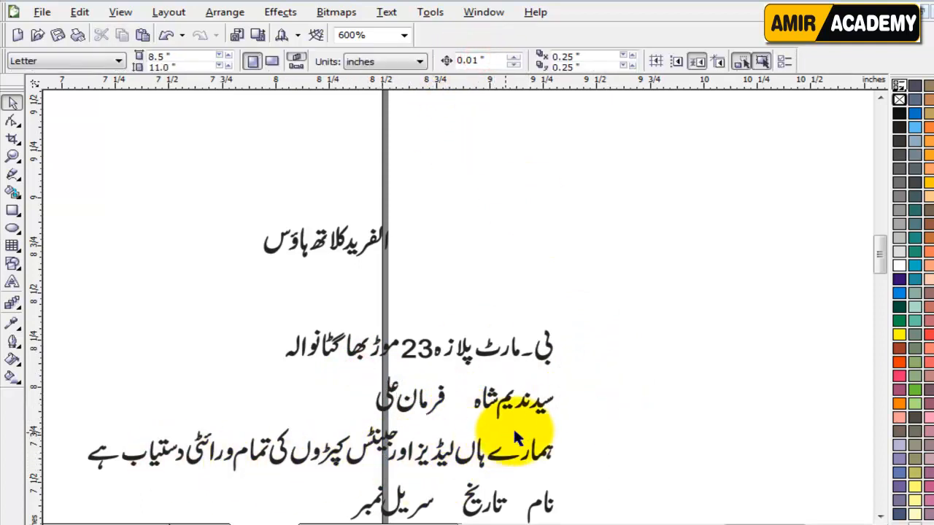
Step: Move the clothing-stock line above the shop title
drag(521, 445, 80, 479)
drag(258, 452, 277, 184)
scroll(276, 188, up, 1)
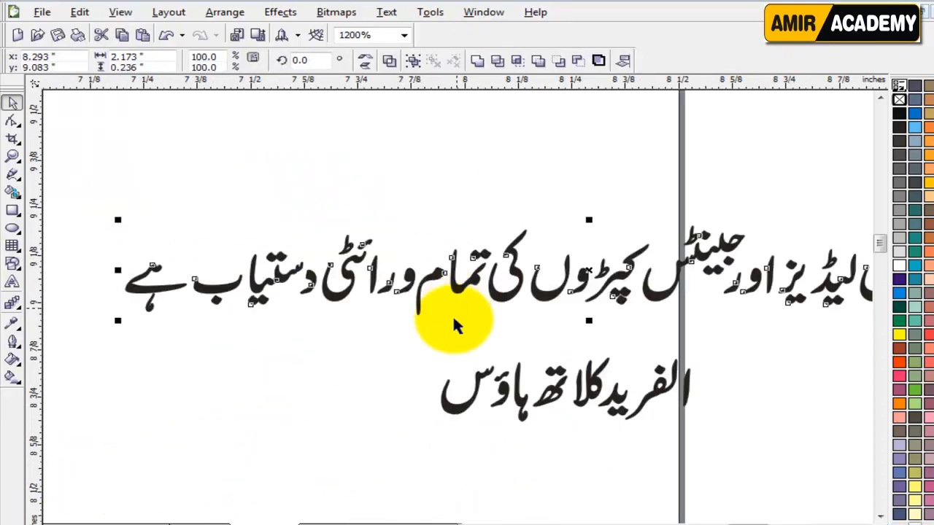
click(259, 405)
scroll(203, 302, up, 2)
scroll(628, 321, down, 1)
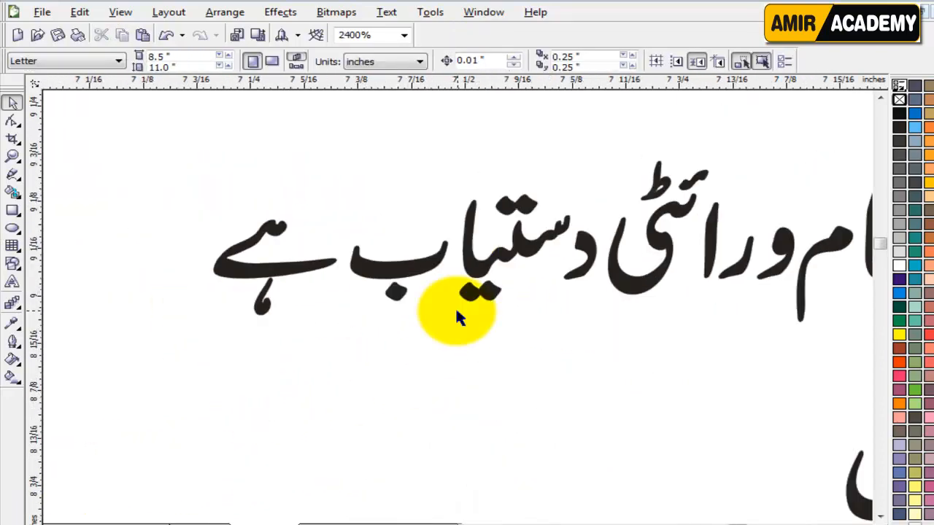
Step: Try repositioning the word ہے in the stock line, then undo the move
drag(266, 286, 397, 206)
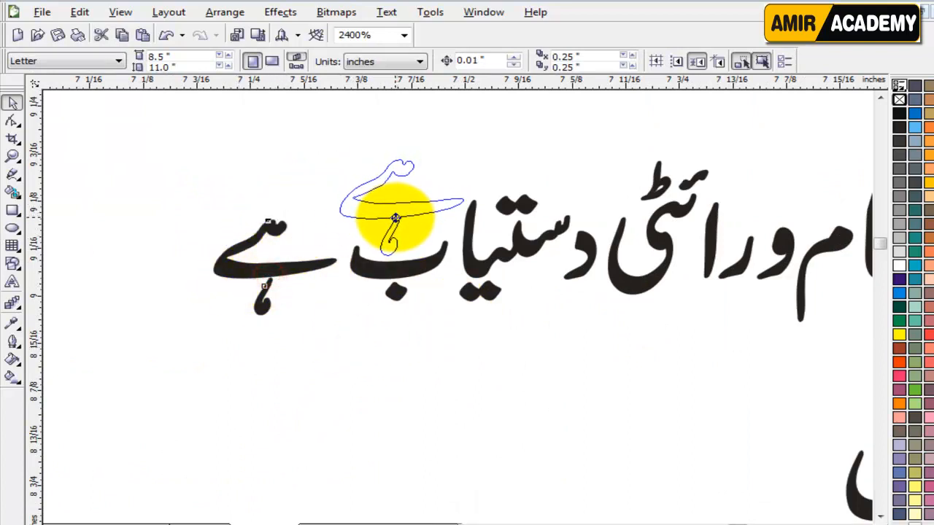
drag(395, 219, 396, 219)
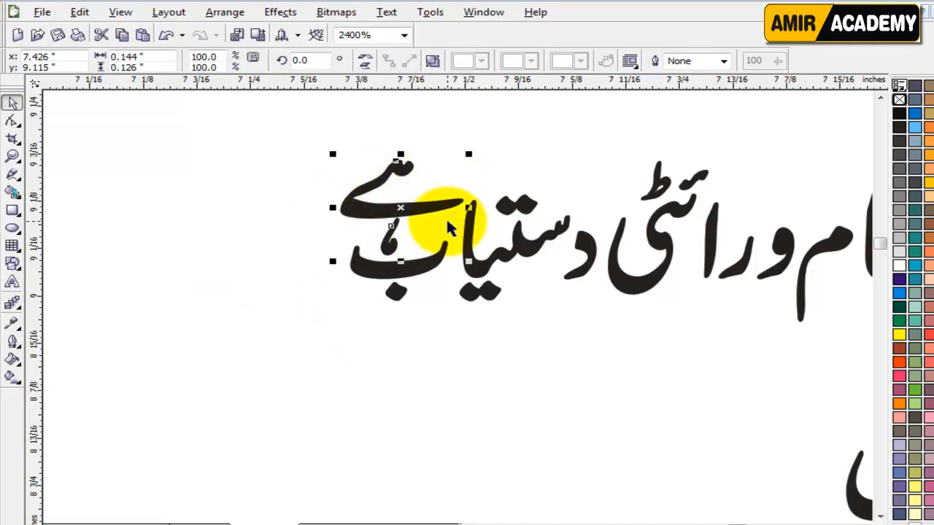
key(ctrl+z)
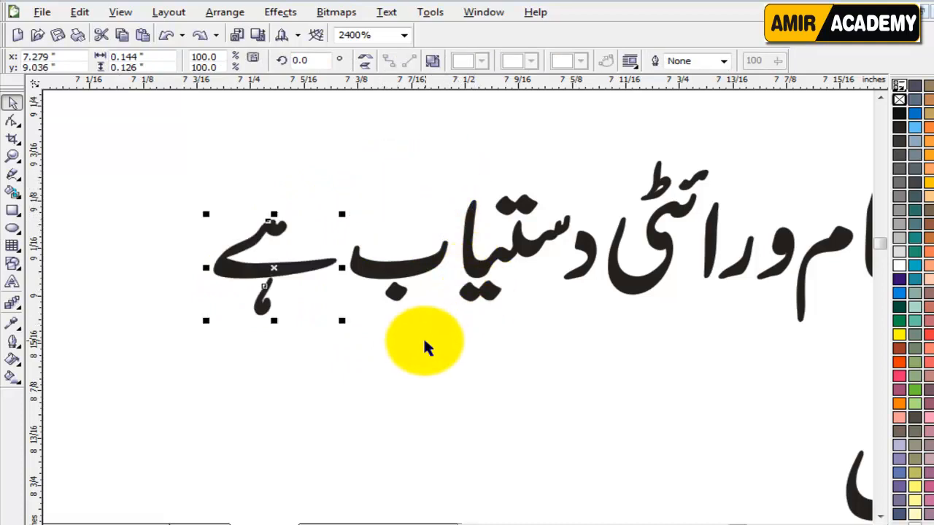
click(428, 343)
click(272, 275)
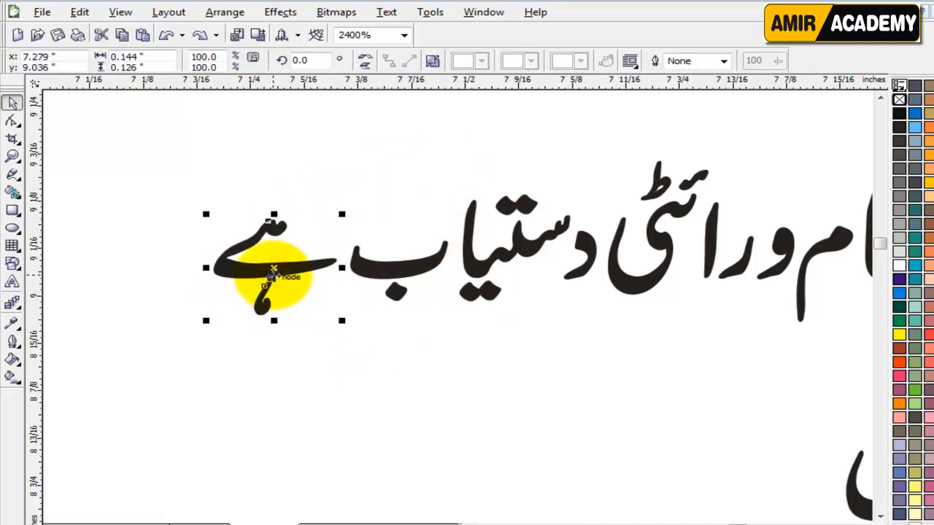
click(406, 348)
scroll(458, 316, down, 2)
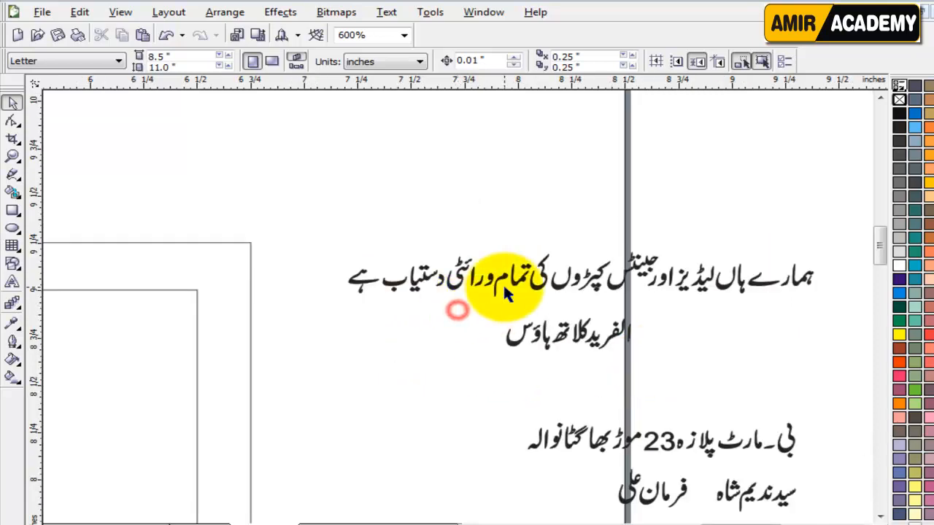
scroll(503, 281, up, 2)
Step: Raise a stray letter of تمام slightly to align it with the stock line
drag(466, 239, 465, 238)
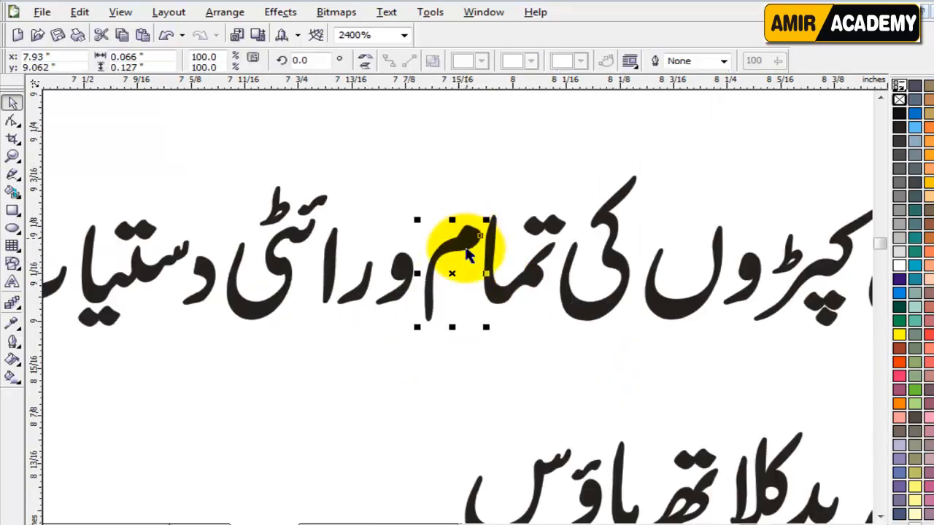
scroll(458, 310, down, 1)
click(522, 318)
scroll(525, 321, down, 1)
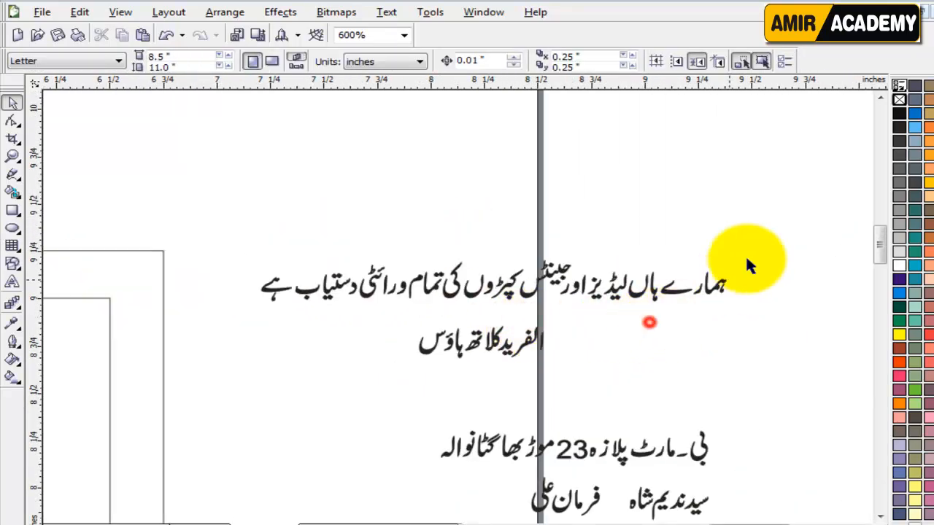
drag(775, 243, 264, 306)
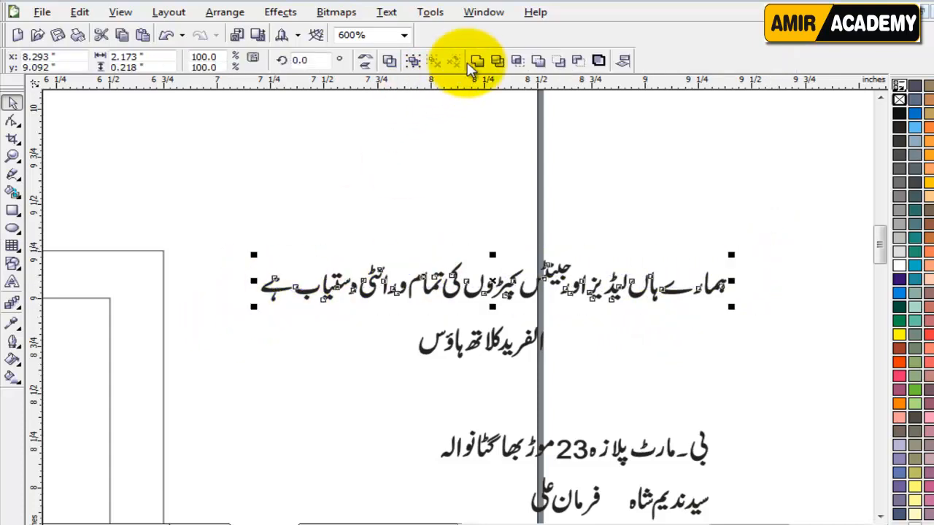
click(649, 387)
drag(880, 246, 880, 271)
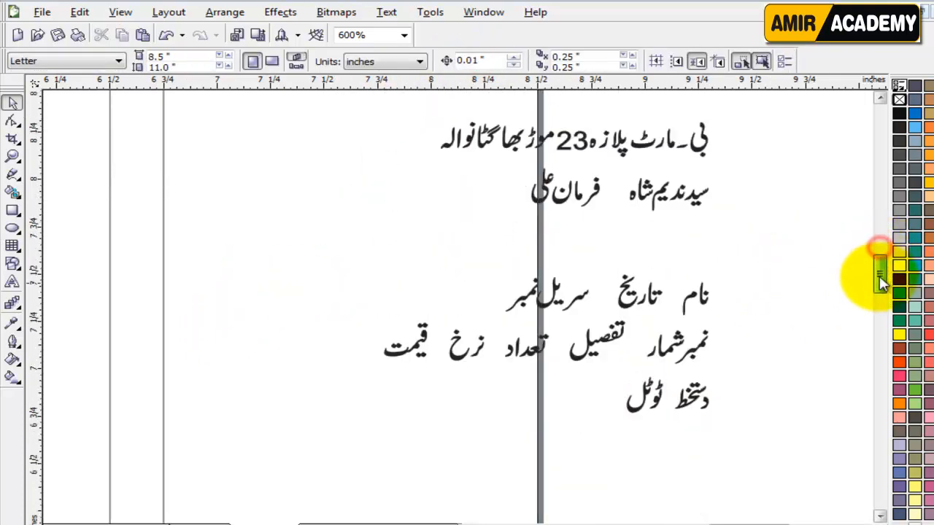
Step: Nudge the final letter of نام into place and weld تاریخ into one curve
scroll(455, 303, up, 2)
click(450, 275)
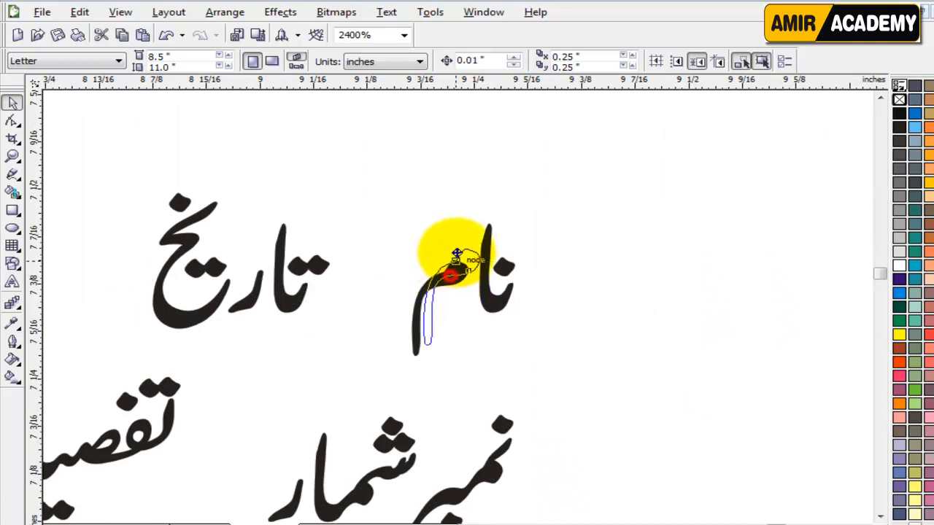
drag(454, 247, 454, 247)
drag(352, 358, 351, 357)
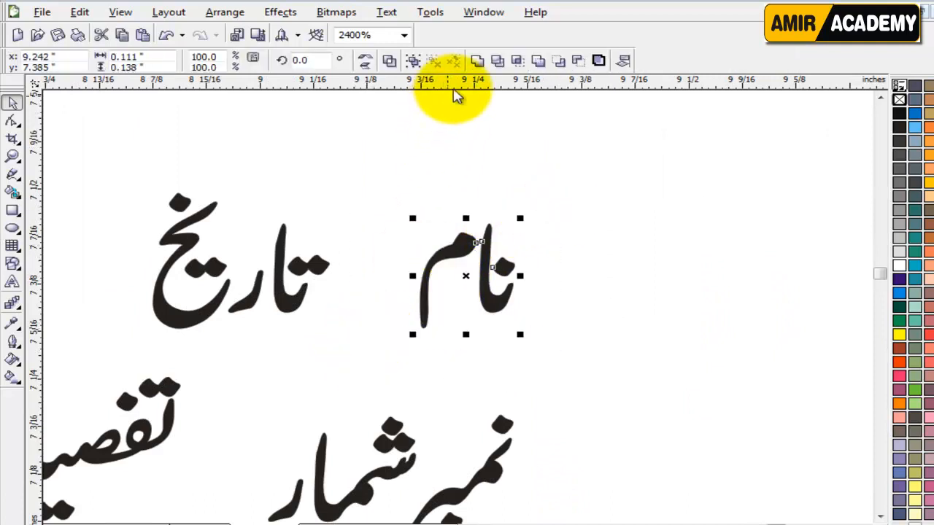
drag(354, 158, 186, 367)
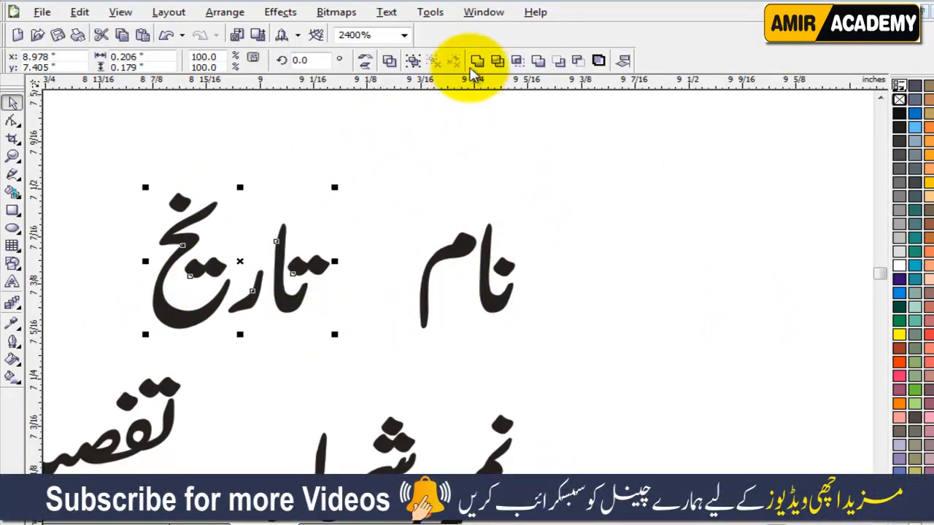
click(477, 61)
Step: Weld سریل نمبر and نمبرشمار each into a single curve
scroll(247, 266, down, 1)
click(381, 310)
drag(376, 236, 167, 371)
click(476, 63)
click(611, 371)
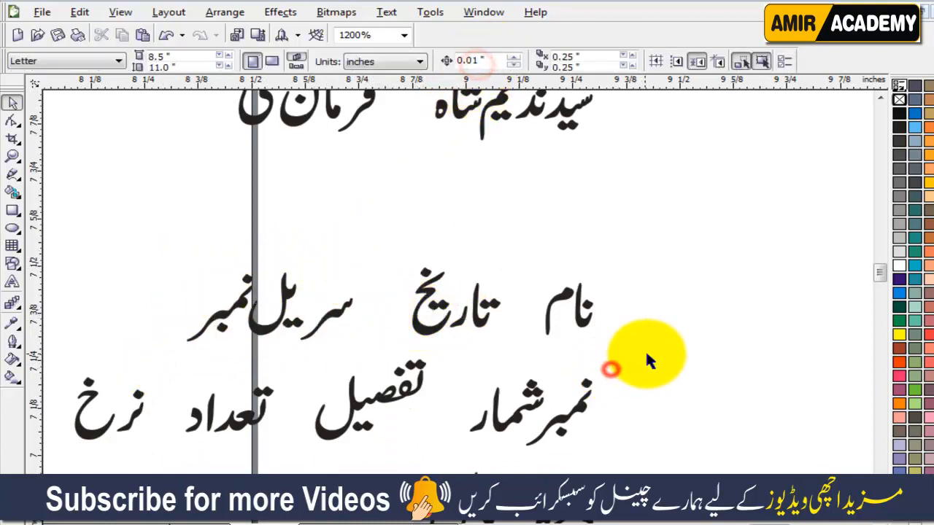
drag(646, 354, 427, 456)
click(475, 64)
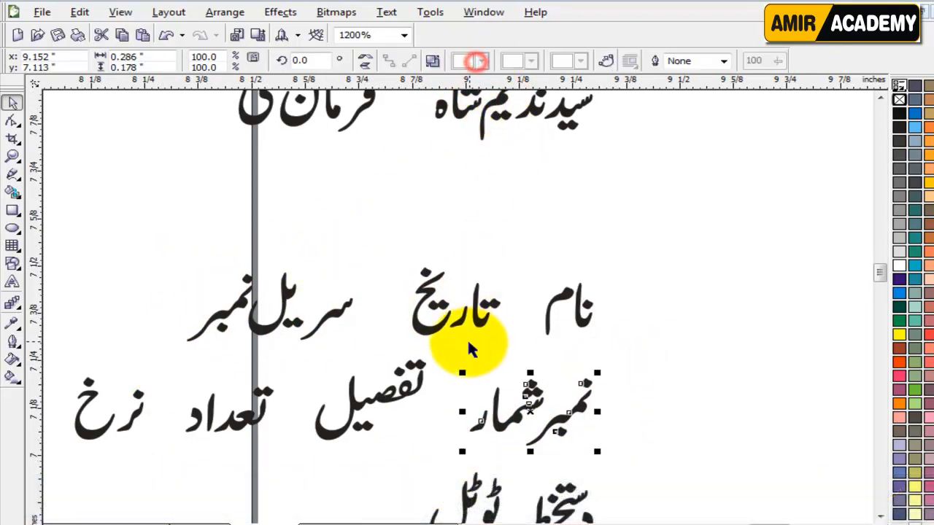
click(442, 343)
Step: Weld the table headings تعداد, نرخ and قیمت each into a single curve
drag(447, 334, 287, 484)
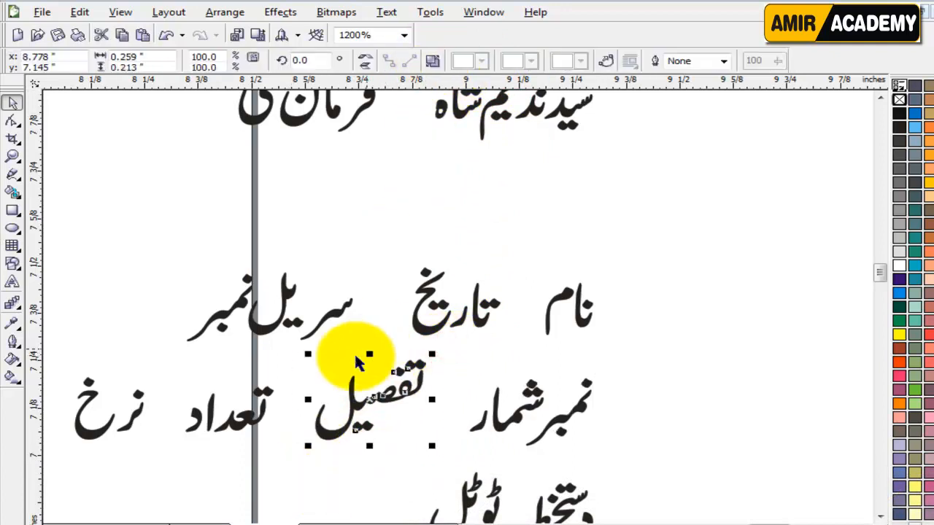
drag(163, 360, 303, 447)
click(474, 63)
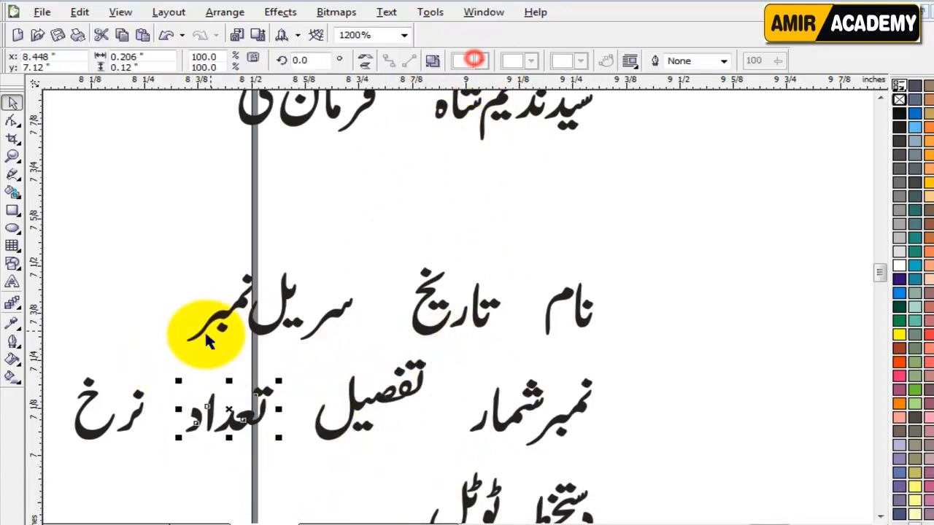
drag(152, 481, 152, 480)
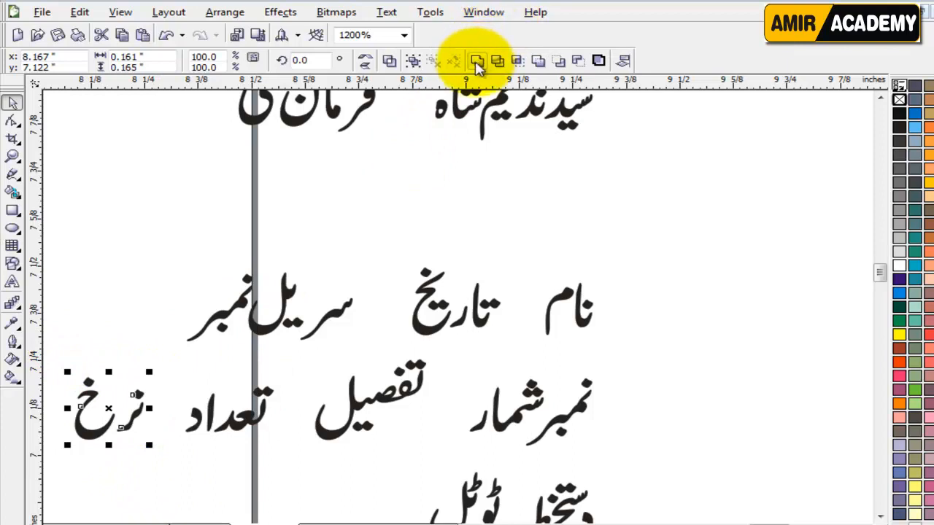
click(476, 63)
click(265, 477)
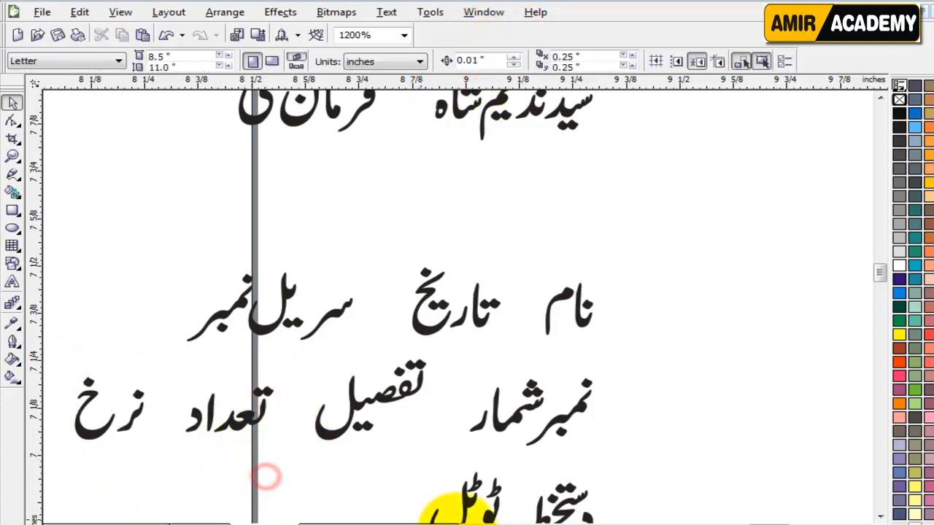
click(468, 522)
drag(128, 461, 78, 474)
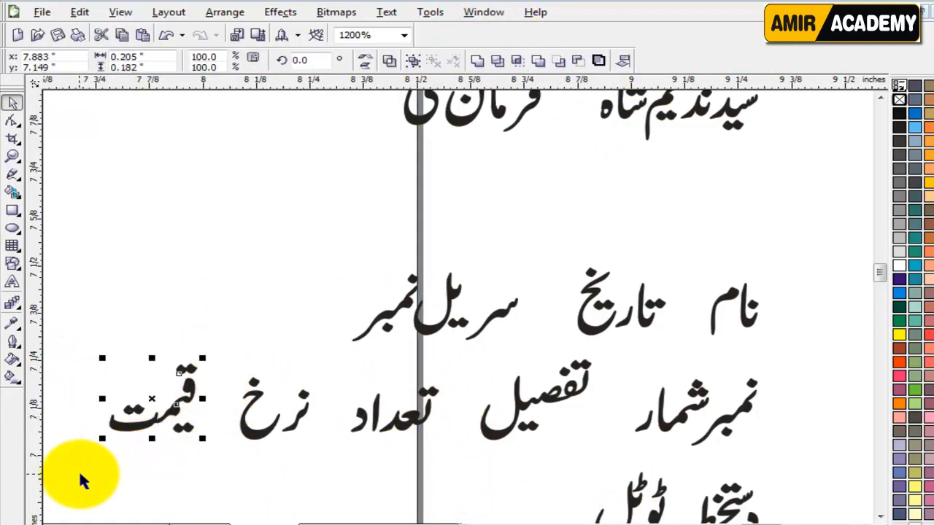
click(477, 61)
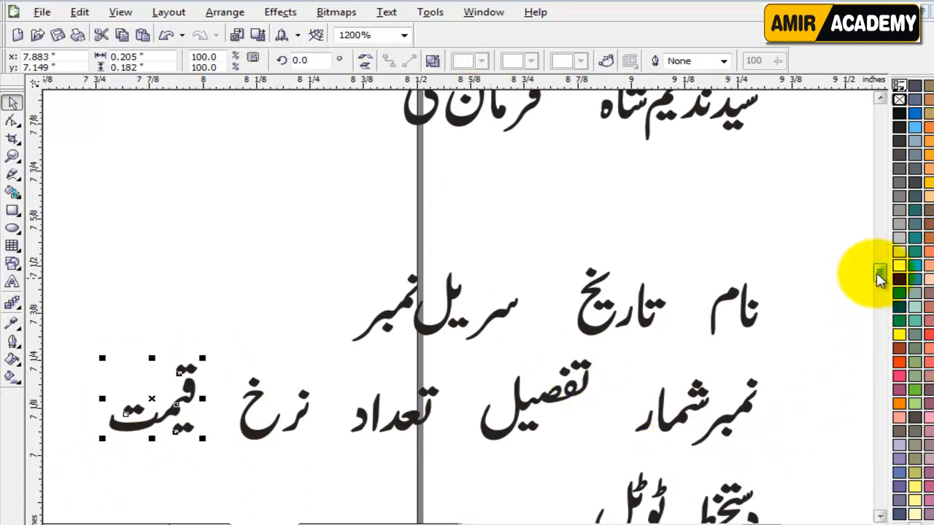
Step: Weld دستخط and ٹوٹل each into a single curve
drag(879, 270, 879, 276)
drag(800, 280, 675, 407)
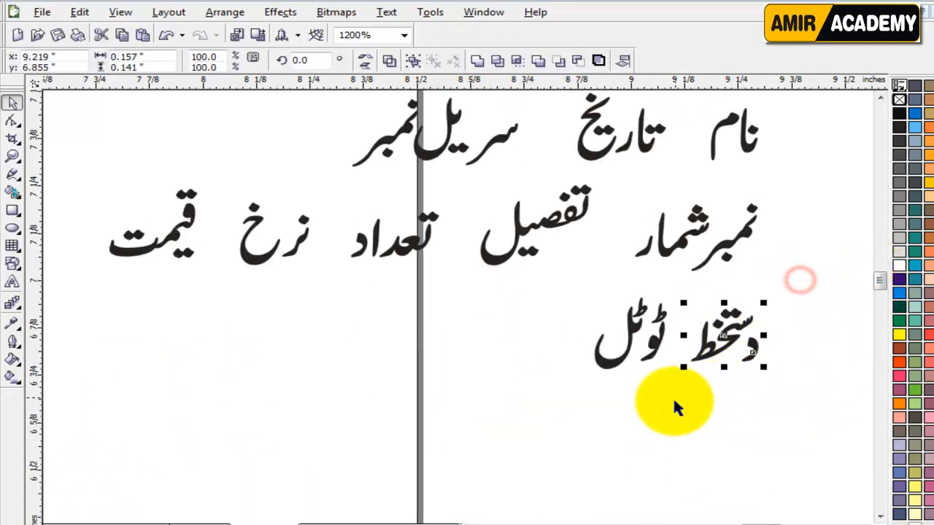
click(476, 61)
drag(580, 414, 666, 192)
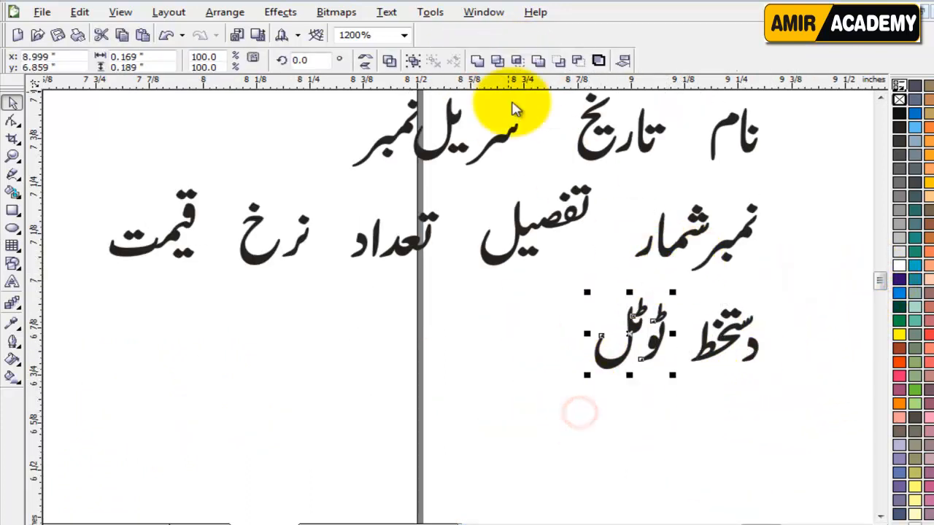
click(476, 61)
scroll(457, 315, down, 2)
click(595, 314)
drag(565, 156, 463, 355)
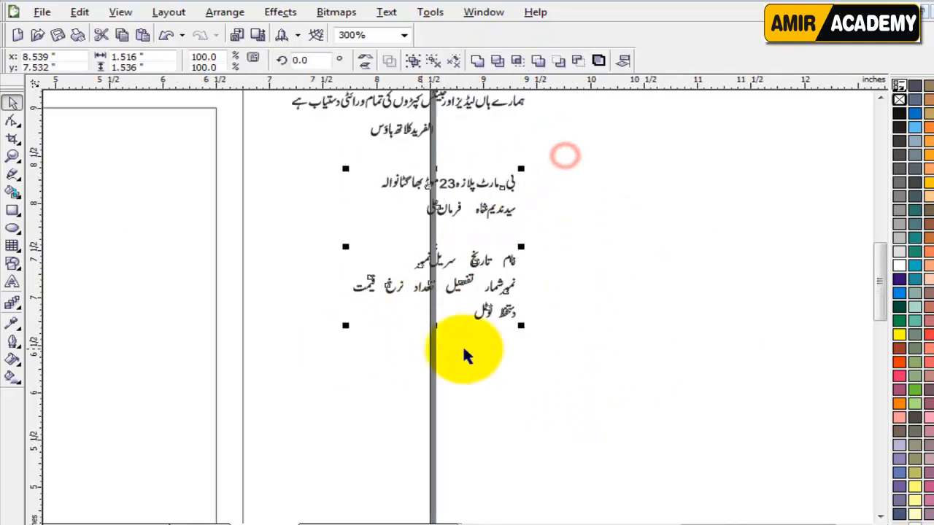
Step: Shrink the address and labels block, then move the tagline and shop title onto the page
drag(502, 329, 487, 318)
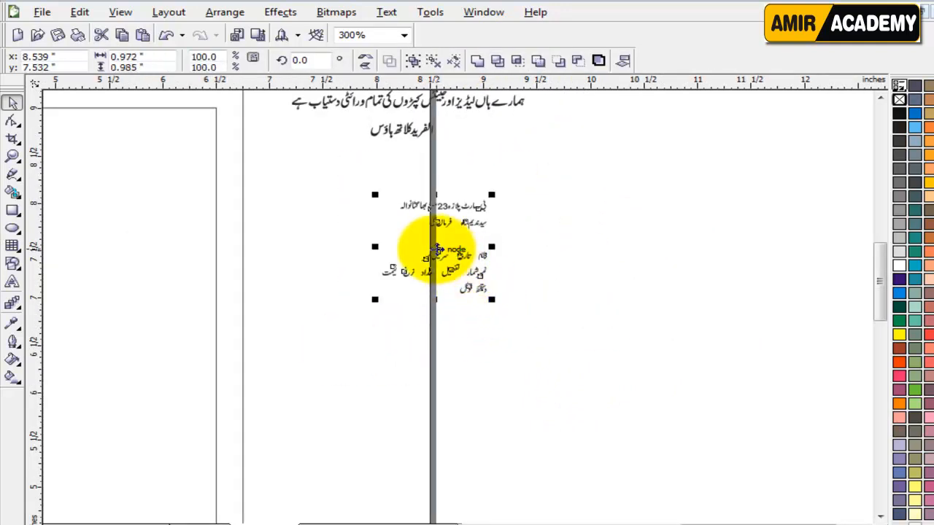
drag(436, 249, 309, 356)
click(526, 196)
drag(579, 185, 273, 104)
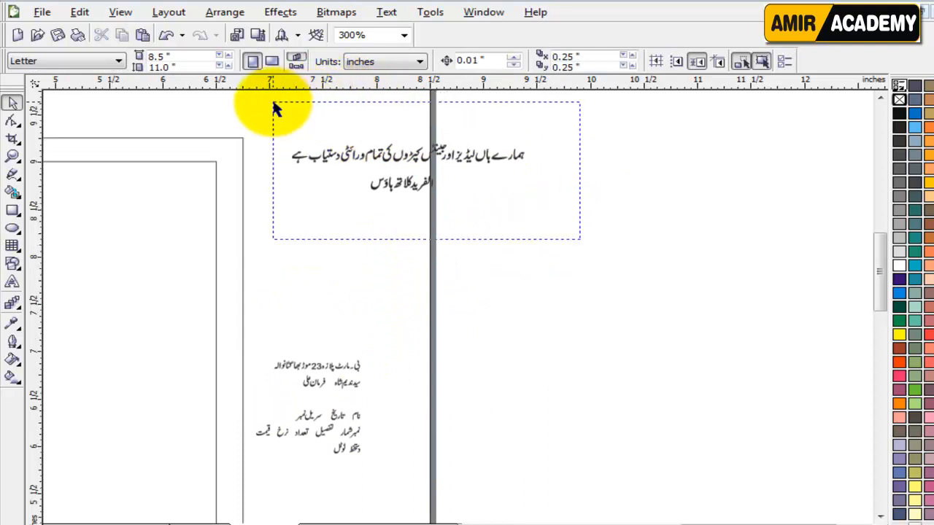
drag(401, 160, 81, 333)
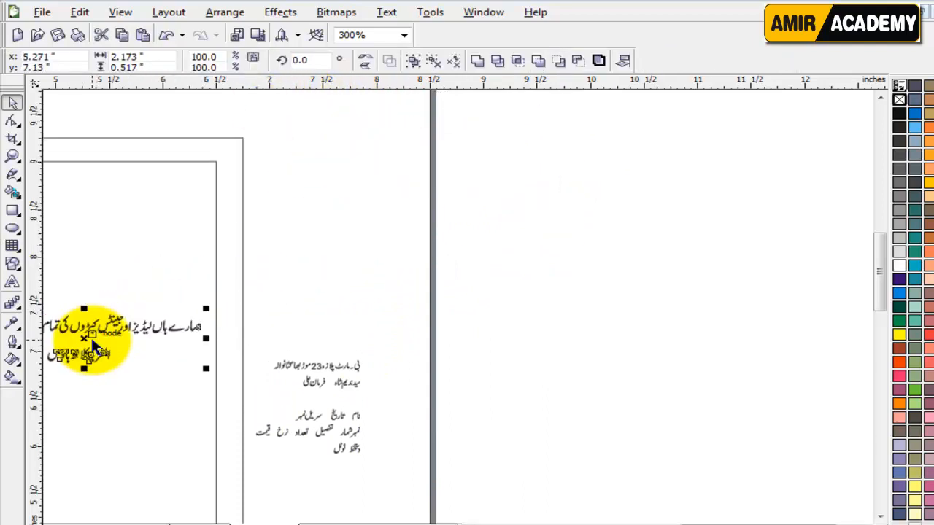
key(shift+F4)
click(656, 388)
Step: Place the clothing-stock tagline at the frame top, enlarged to 139.1%
scroll(482, 195, up, 1)
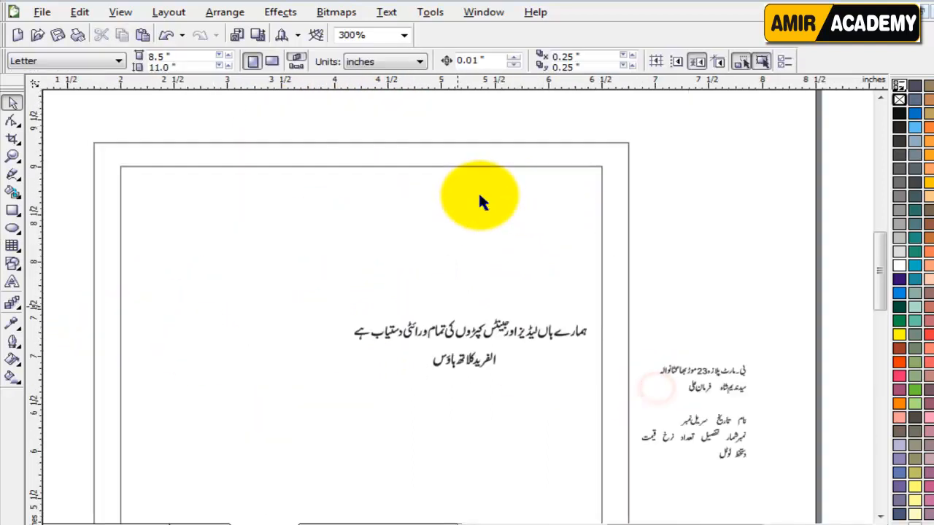
click(673, 237)
drag(524, 337, 403, 191)
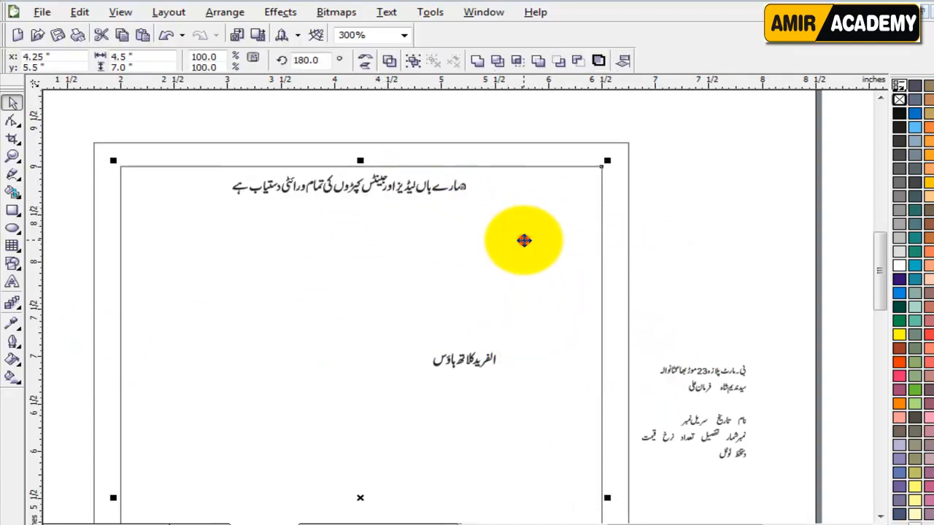
click(693, 245)
click(438, 185)
drag(483, 202, 528, 211)
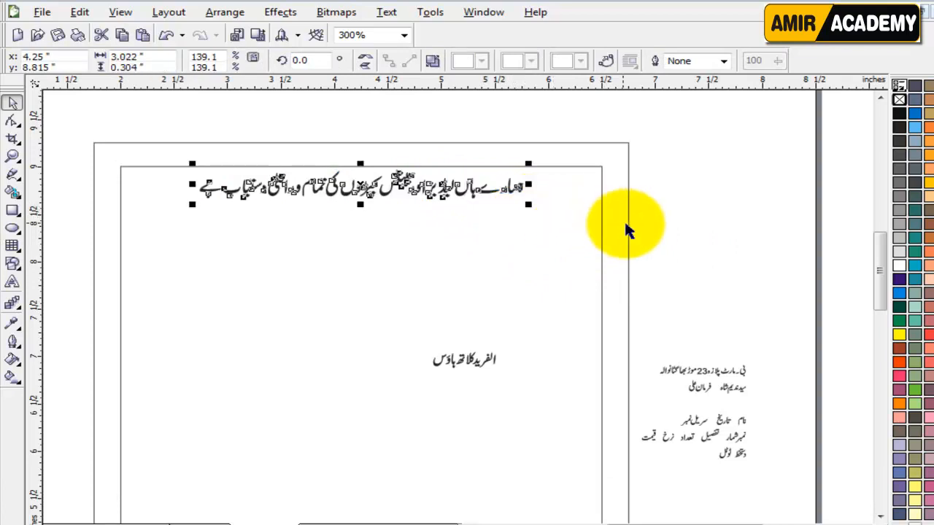
click(700, 224)
Step: Draw a banner rectangle across the frame top and fill it dark purple
click(12, 211)
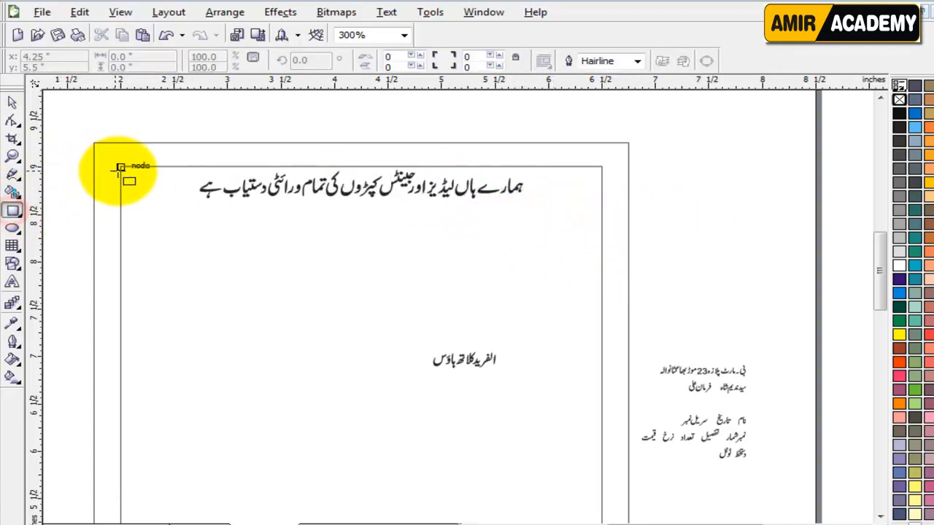
drag(120, 165, 610, 208)
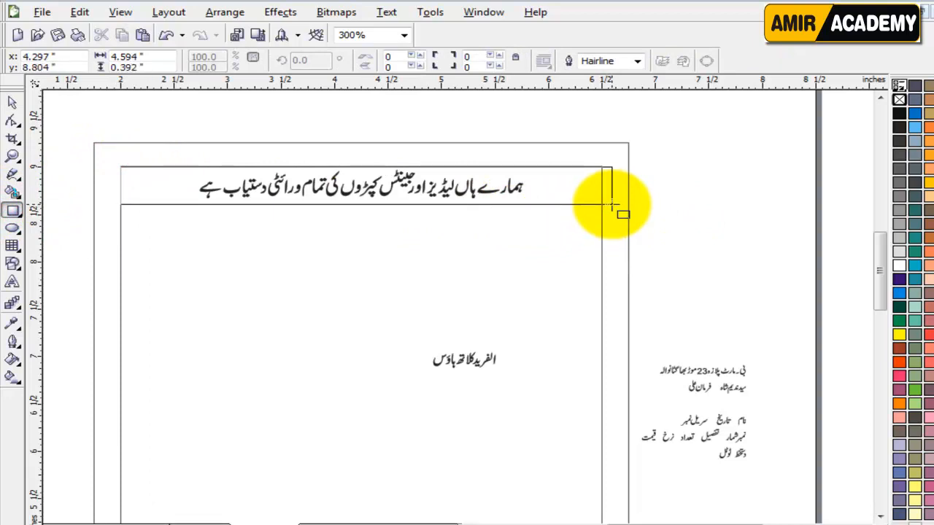
drag(612, 206, 613, 205)
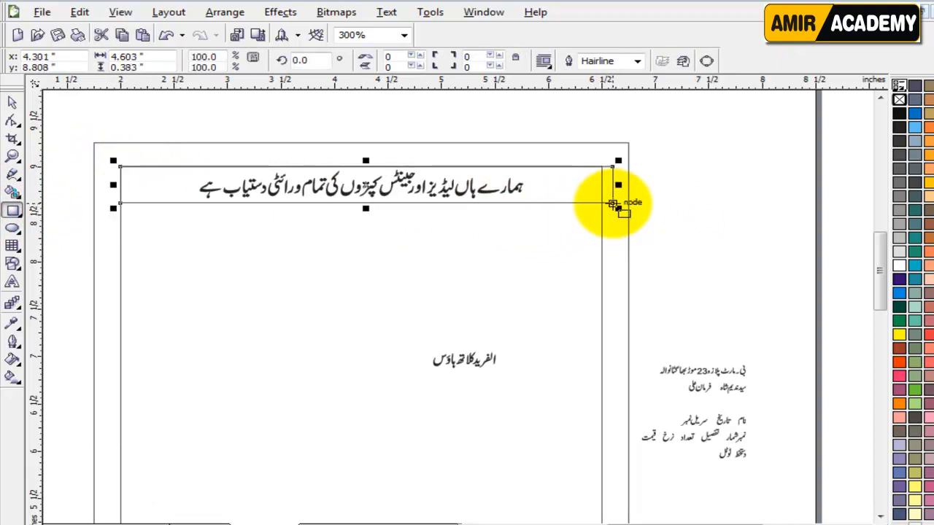
click(901, 128)
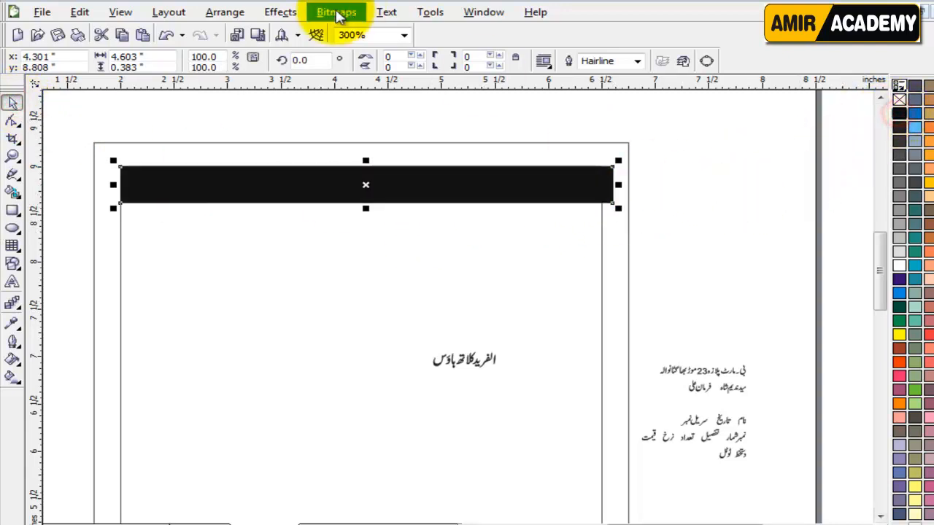
click(280, 12)
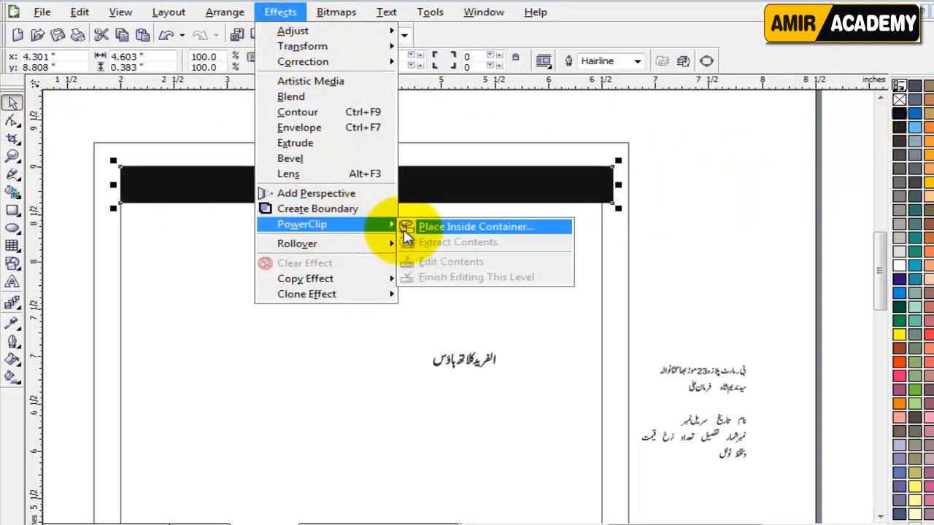
click(594, 127)
click(667, 163)
click(610, 177)
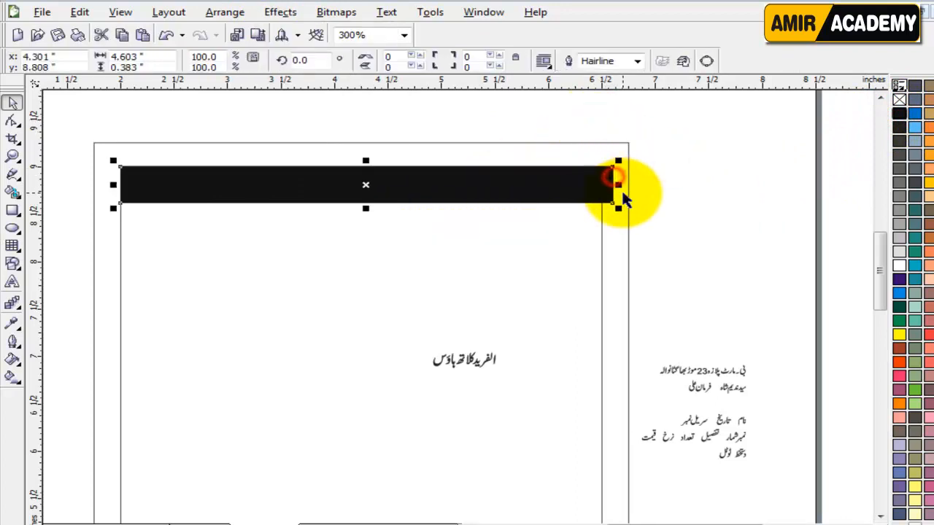
click(899, 280)
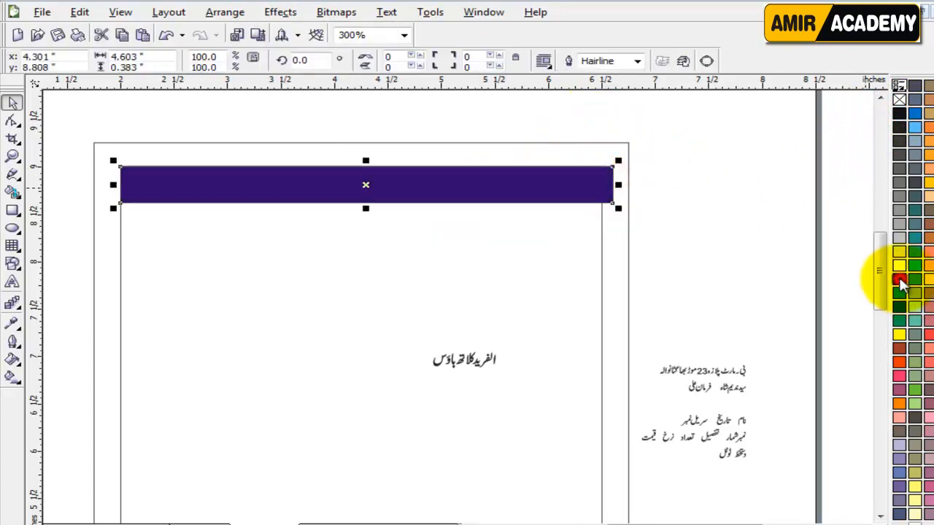
Step: PowerClip the tagline inside the purple banner rectangle
click(280, 13)
mouse_move(365, 230)
click(428, 224)
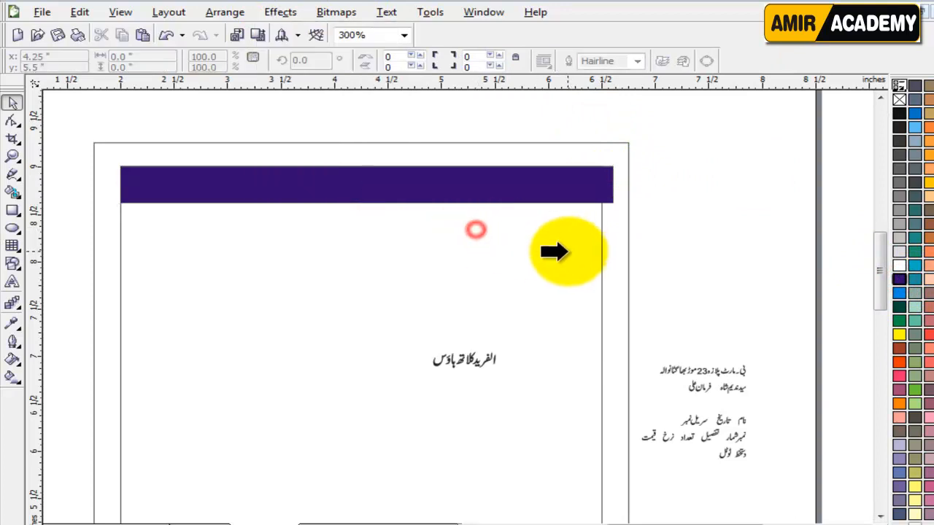
click(584, 253)
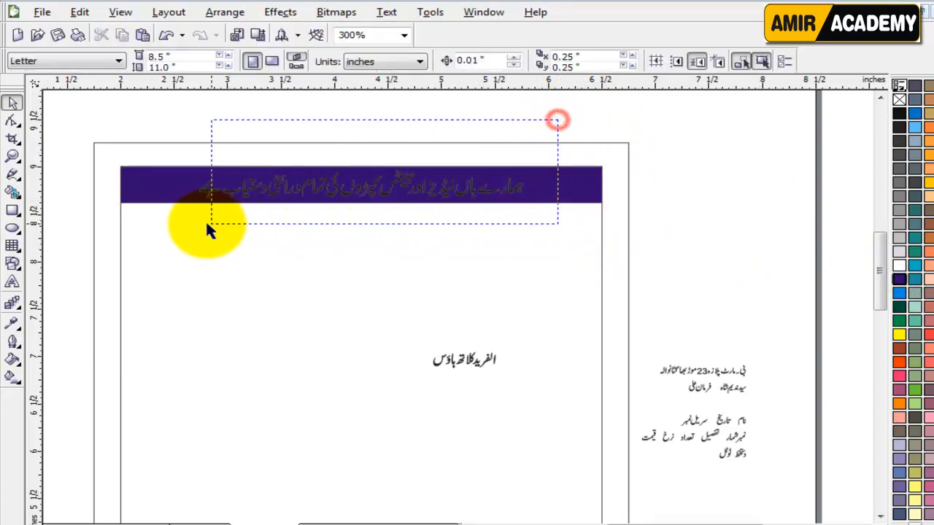
Step: Make the tagline white and enlarge it inside the purple banner
drag(207, 224, 128, 242)
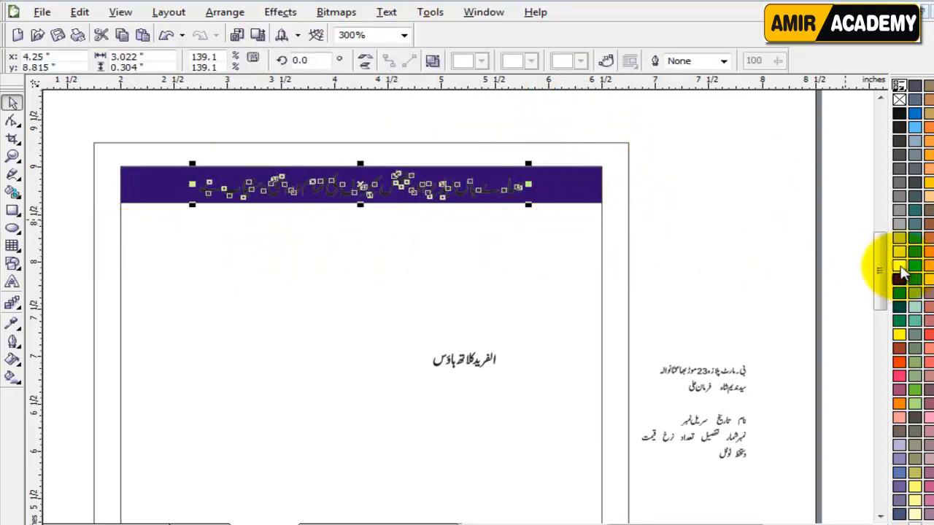
click(899, 267)
click(779, 262)
click(443, 201)
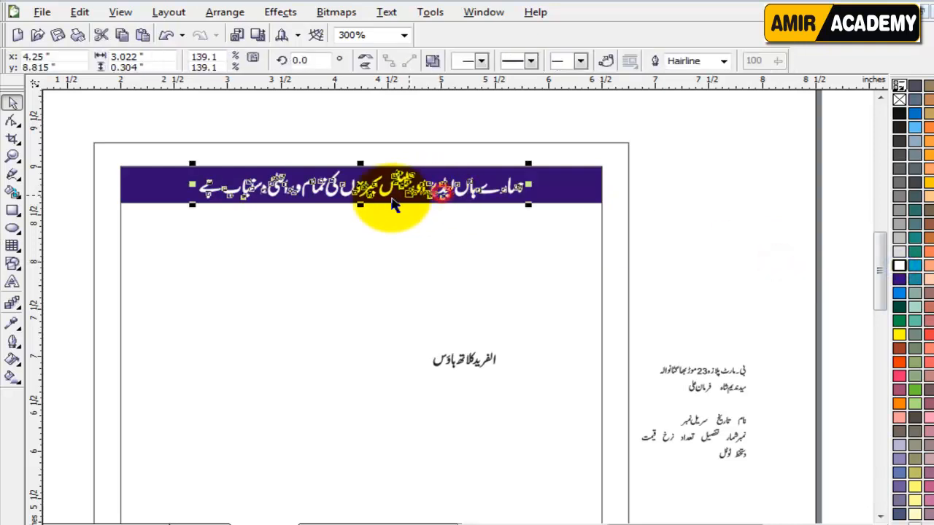
scroll(444, 302, up, 1)
click(531, 193)
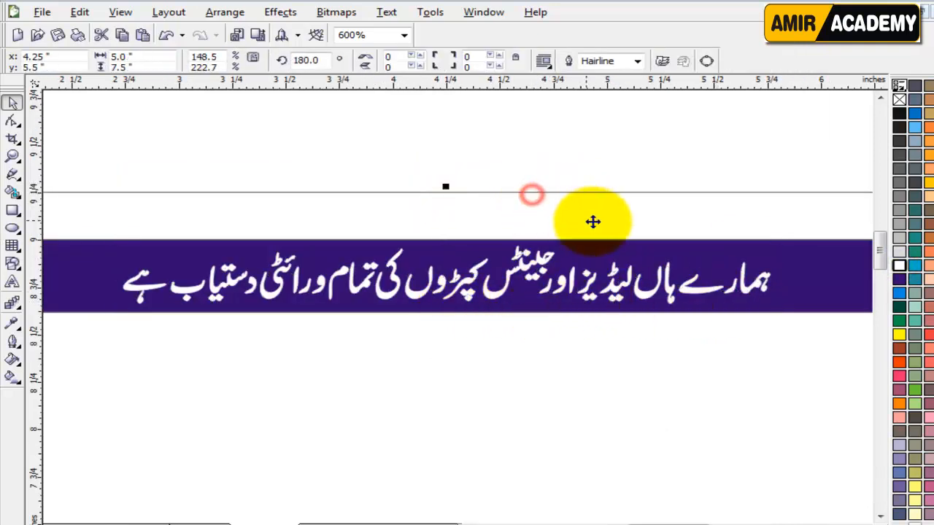
click(586, 164)
click(546, 259)
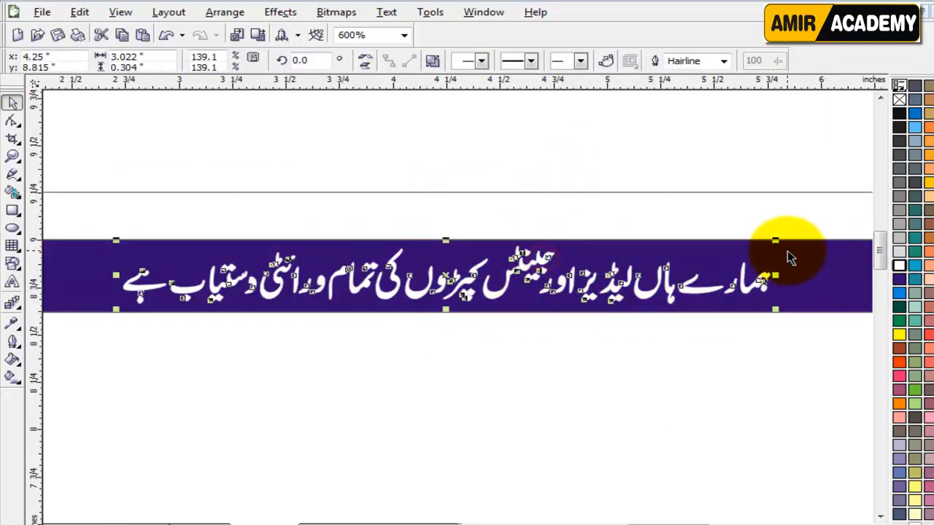
drag(778, 242, 804, 234)
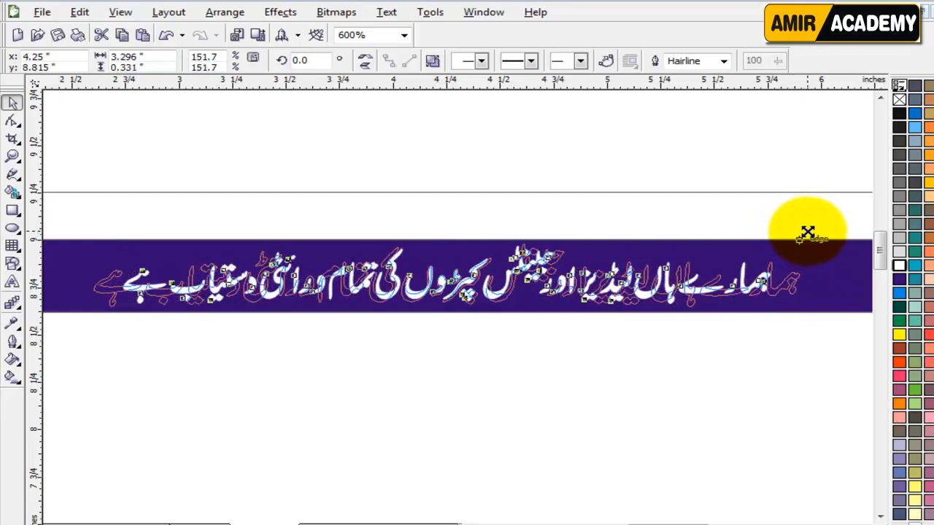
Step: Deselect the header slogan and scroll the page to review the layout
scroll(636, 369, down, 1)
click(657, 282)
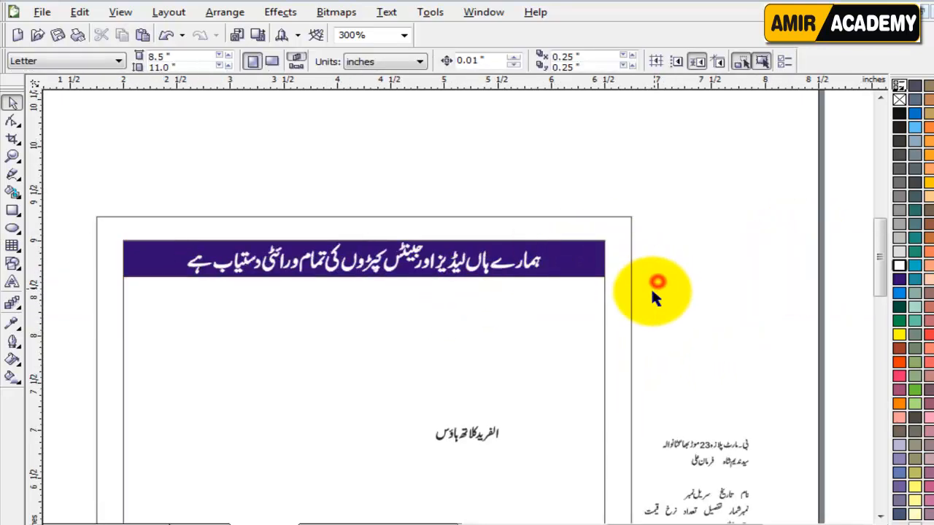
scroll(362, 292, up, 1)
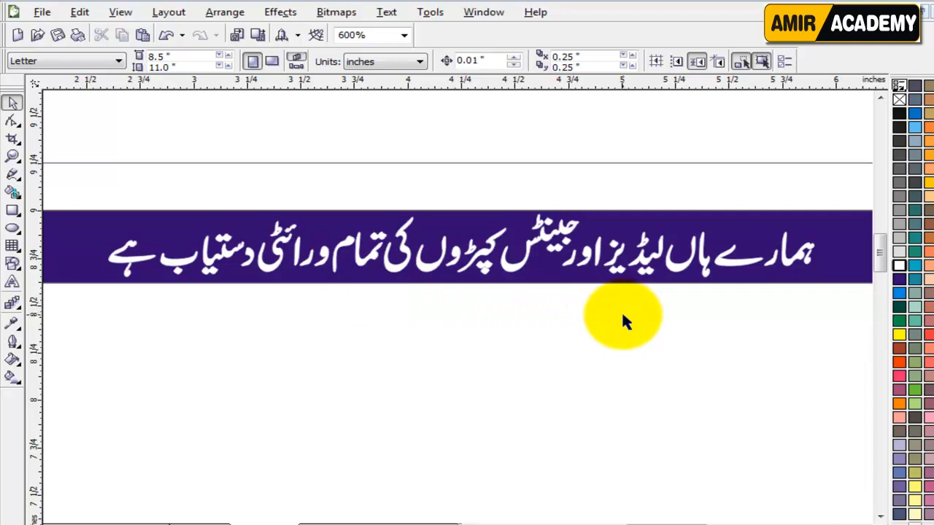
scroll(622, 312, down, 1)
click(710, 305)
drag(878, 241, 878, 271)
Step: Move the shop name under the header banner and enlarge it to about 544%
drag(505, 284, 597, 146)
drag(534, 162, 257, 275)
key(Right)
key(Right)
key(Right)
key(Right)
key(Right)
key(Right)
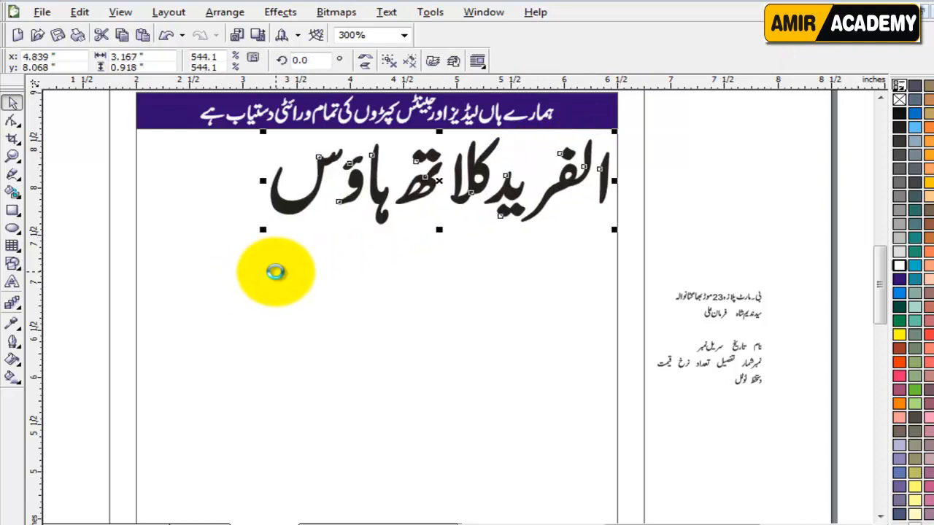
key(Up)
key(Up)
key(Up)
key(Up)
key(Up)
drag(263, 226, 261, 227)
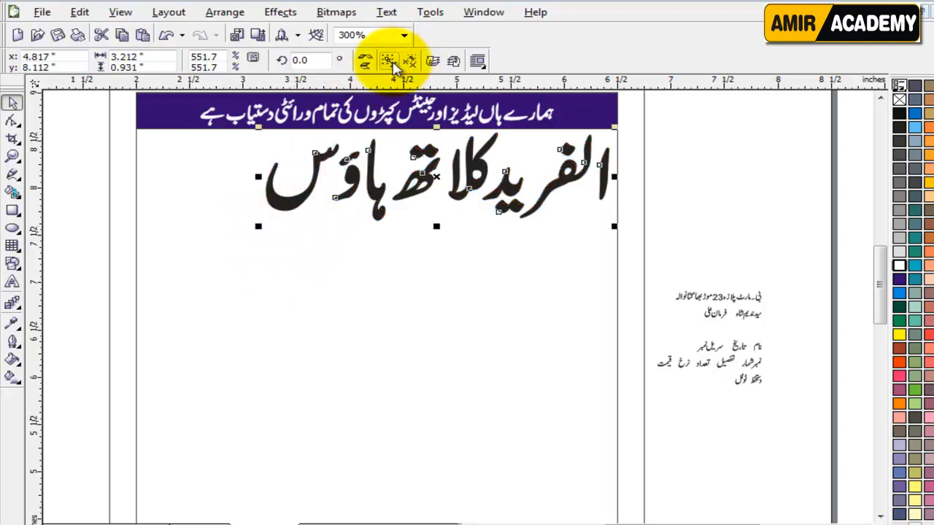
click(696, 211)
scroll(365, 191, up, 3)
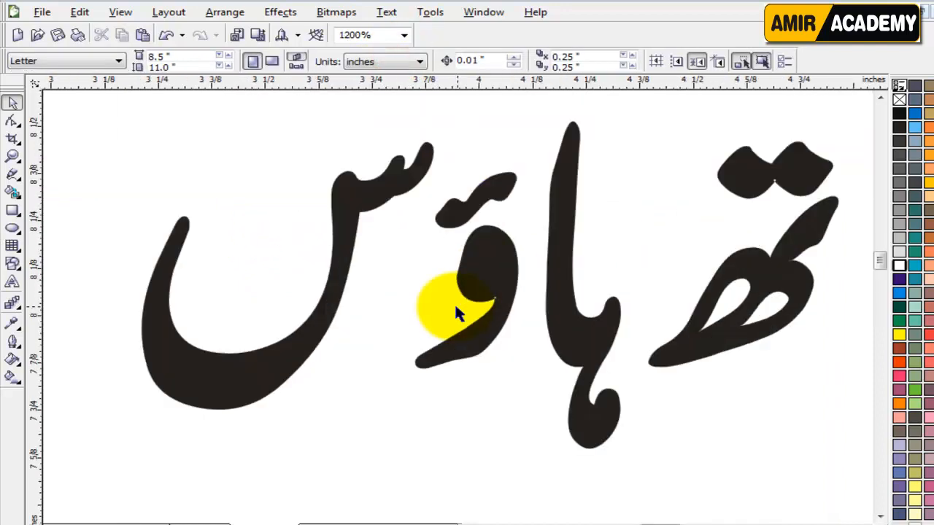
Step: Shift the last word's letters, including the hamza mark, left to close their gaps
click(590, 333)
drag(572, 334, 563, 335)
shift+click(488, 256)
drag(490, 256, 473, 257)
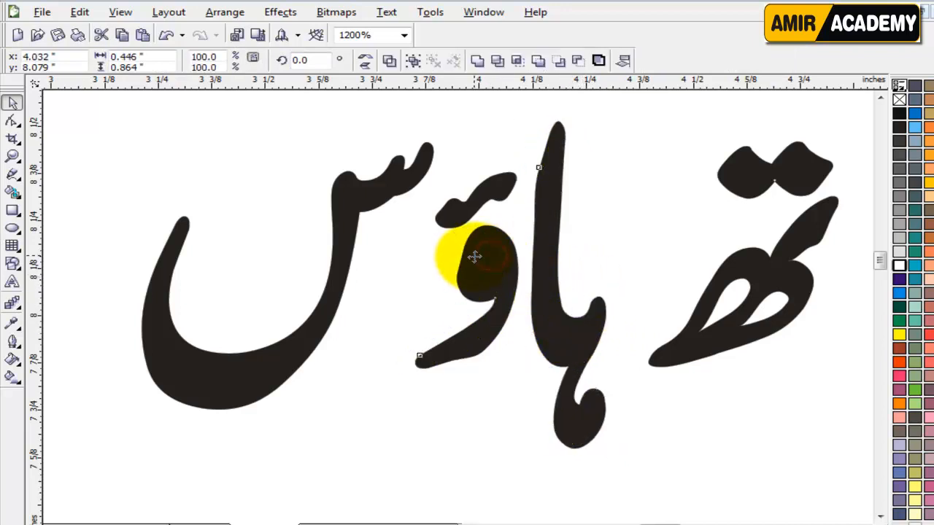
key(ctrl+z)
shift+click(490, 196)
drag(494, 191, 453, 198)
shift+click(400, 186)
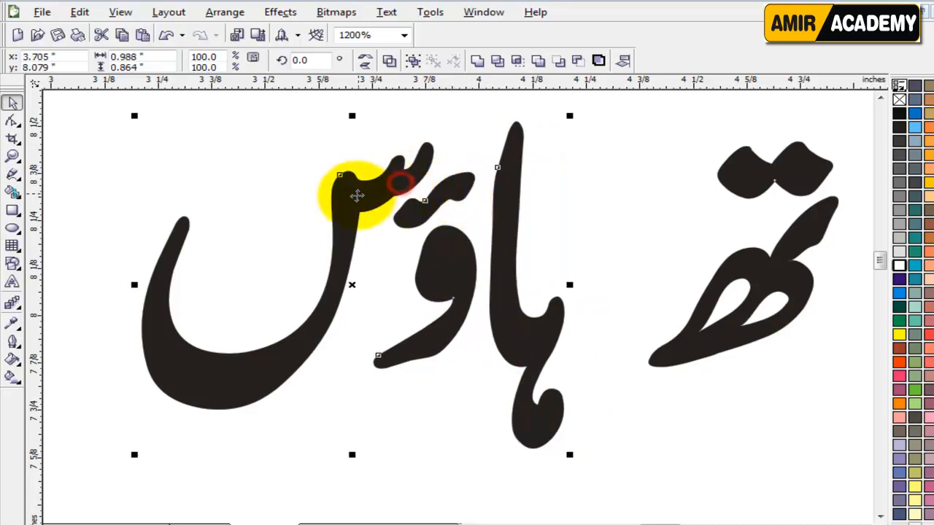
drag(356, 192, 449, 198)
Step: Move the whole last word right to close the gap with the rest of the title
scroll(727, 314, down, 1)
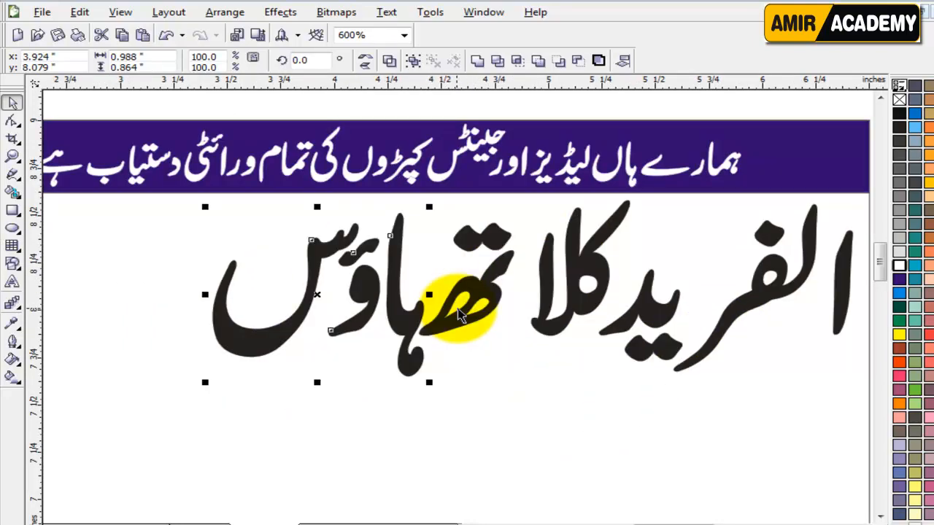
drag(536, 195, 169, 440)
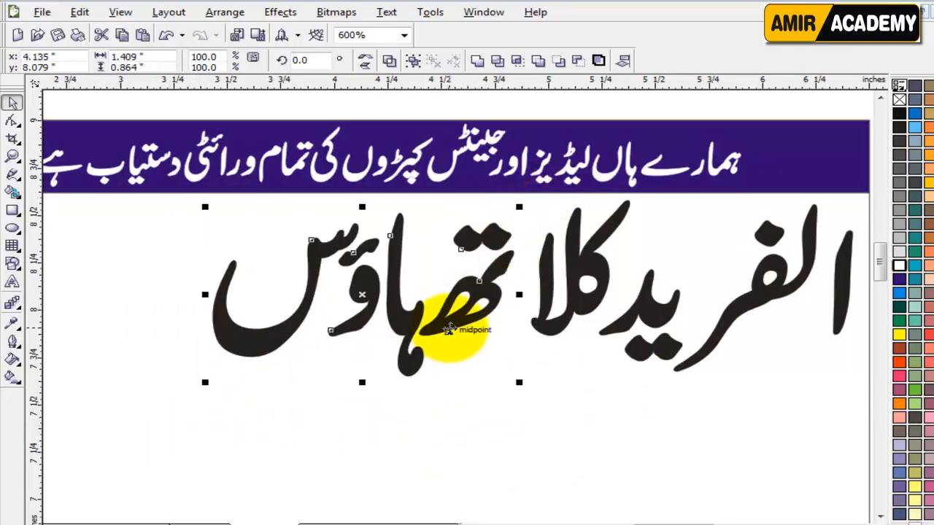
drag(447, 329, 495, 334)
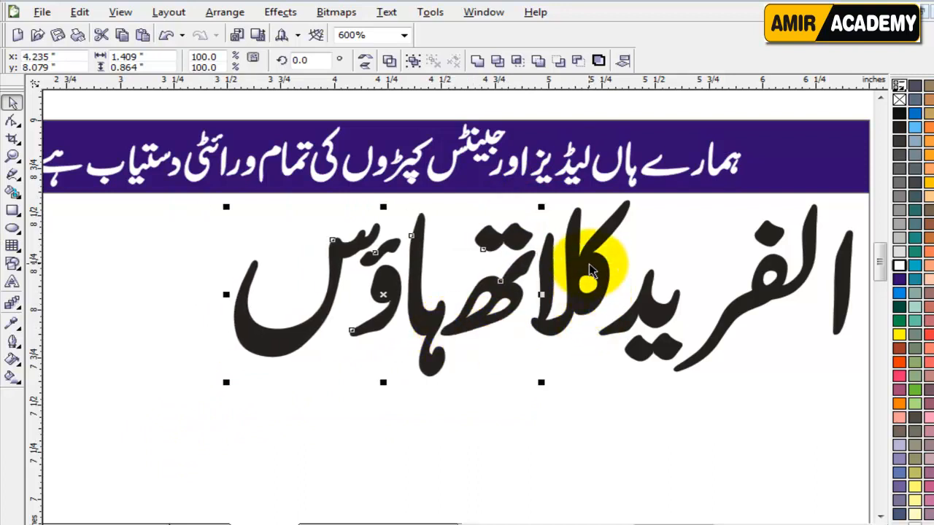
drag(588, 268, 572, 298)
scroll(587, 340, down, 1)
click(700, 271)
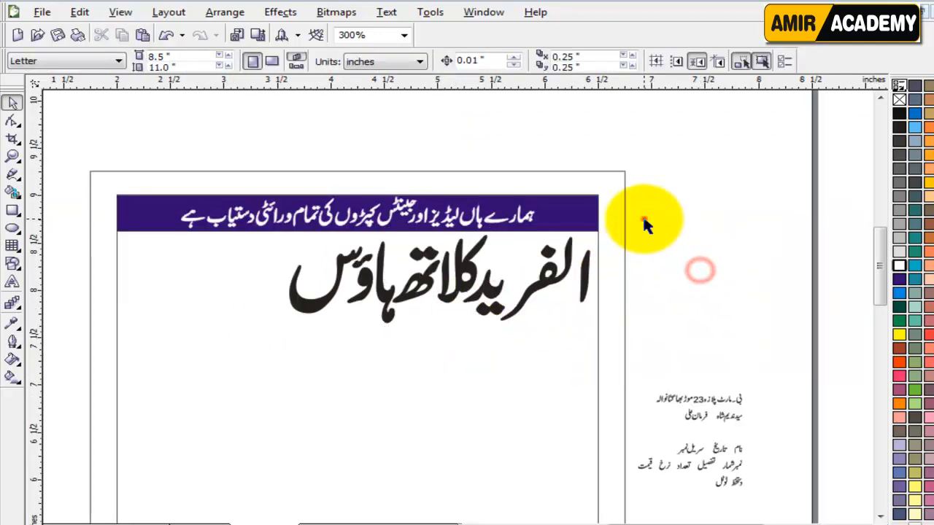
Step: Combine the shop title's letters into one object and colour it dark purple
drag(644, 219, 249, 365)
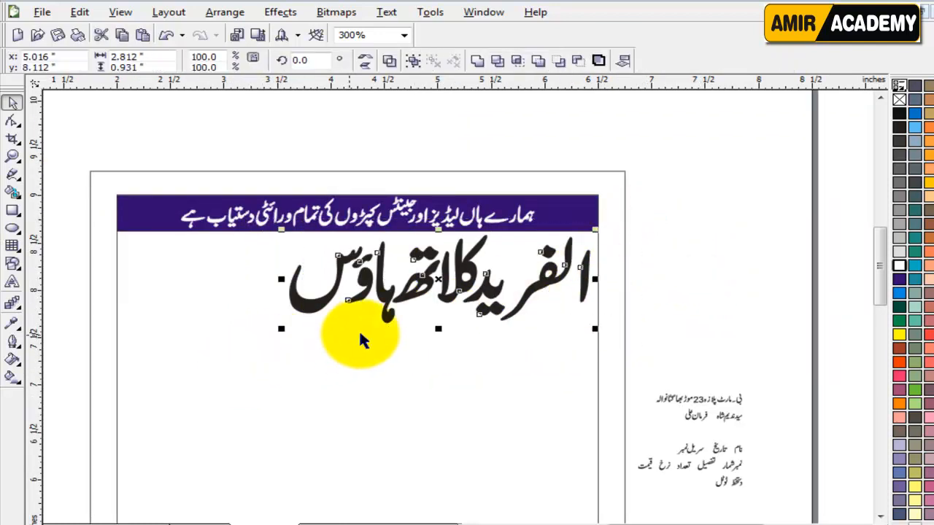
click(475, 60)
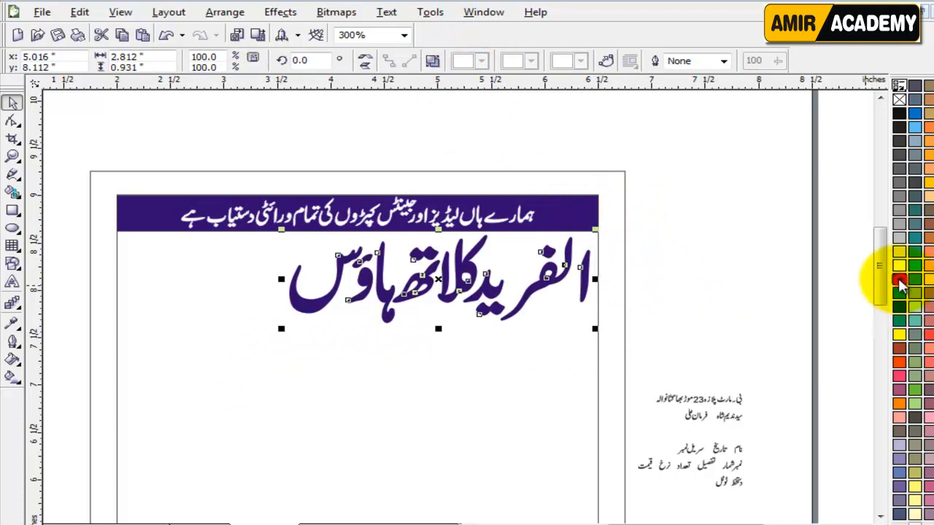
click(746, 298)
click(682, 297)
drag(876, 250, 876, 261)
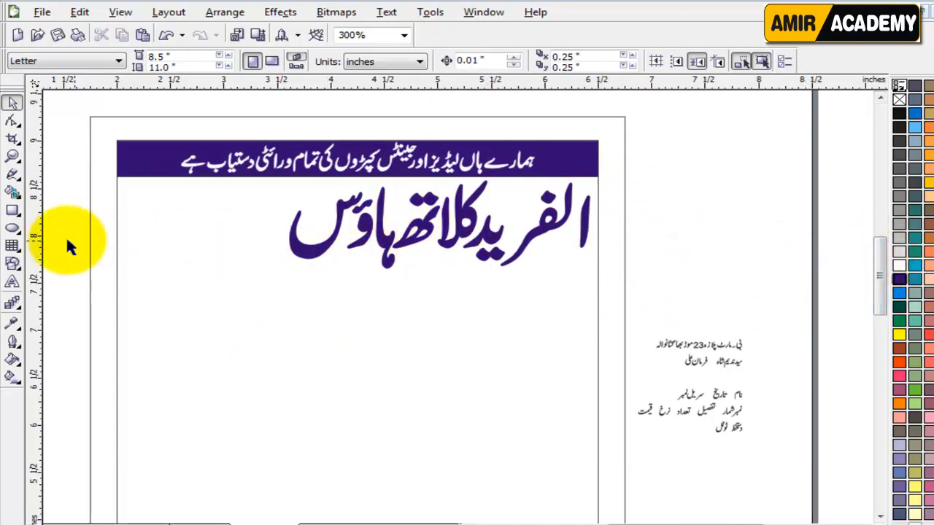
Step: Draw a long rectangle across the page just below the shop title
click(13, 210)
drag(90, 266, 616, 312)
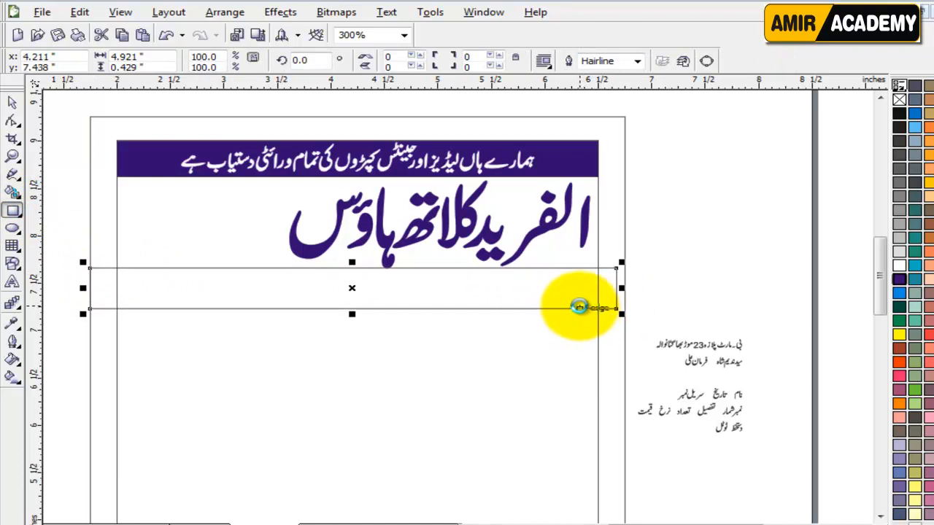
key(Up)
key(Up)
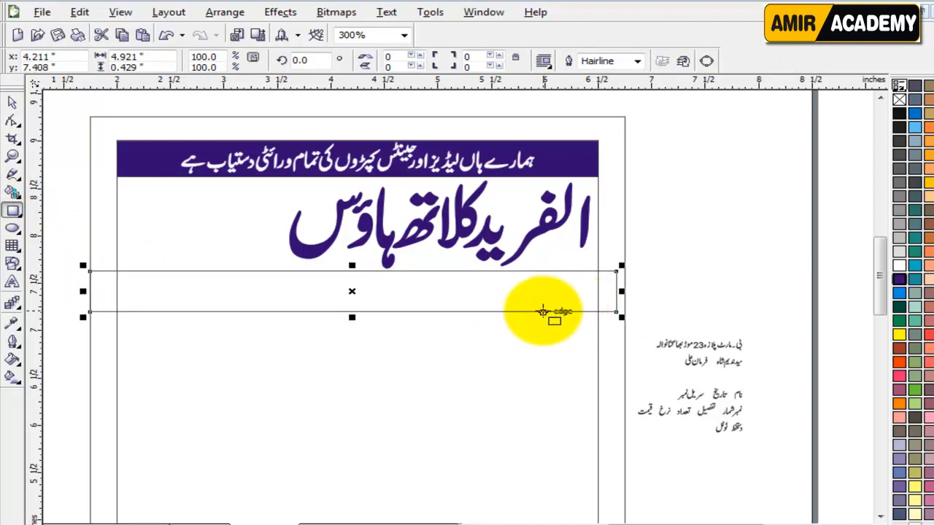
click(15, 104)
click(702, 292)
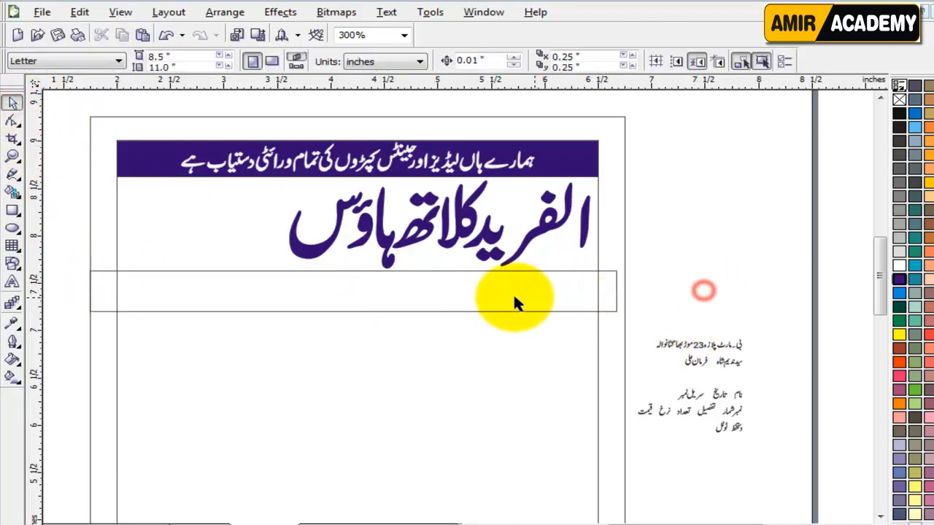
click(529, 298)
Step: Round the box's corners slightly and move it to the right
click(15, 121)
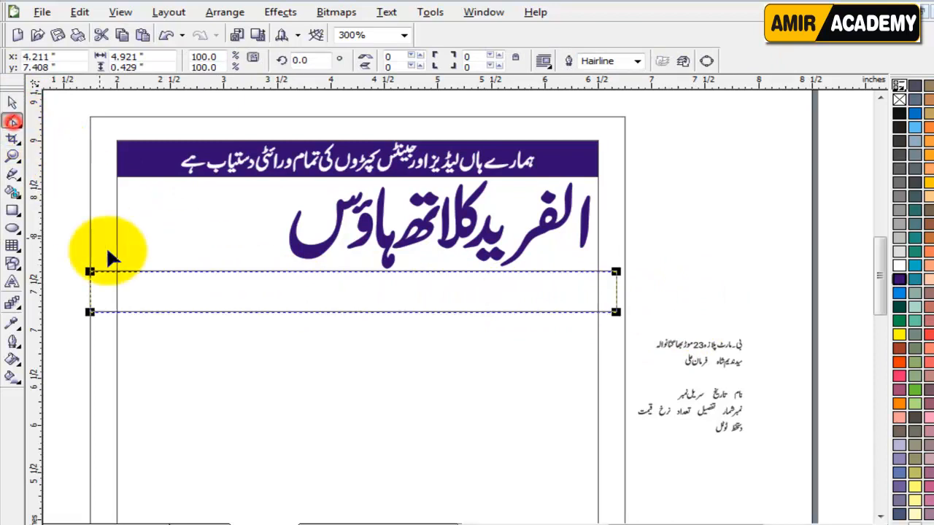
click(80, 267)
drag(80, 266, 115, 274)
click(15, 104)
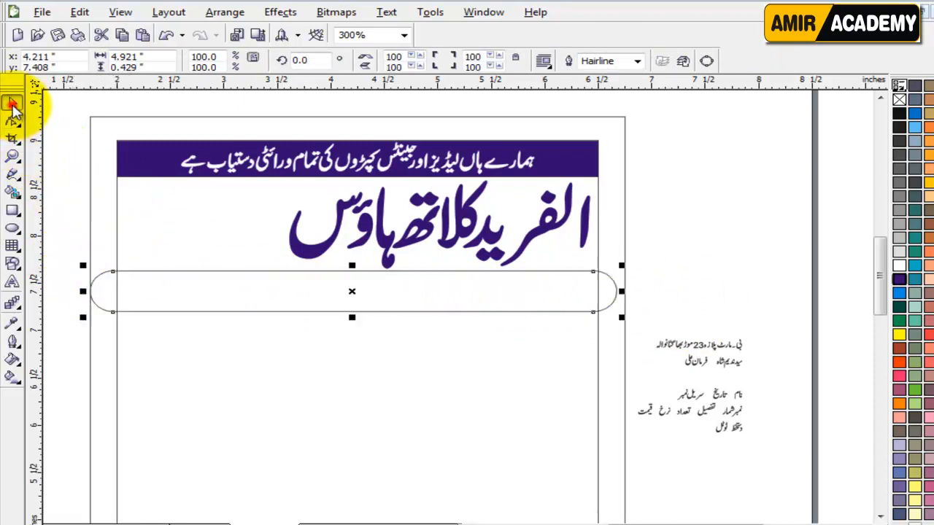
scroll(122, 292, up, 1)
click(12, 121)
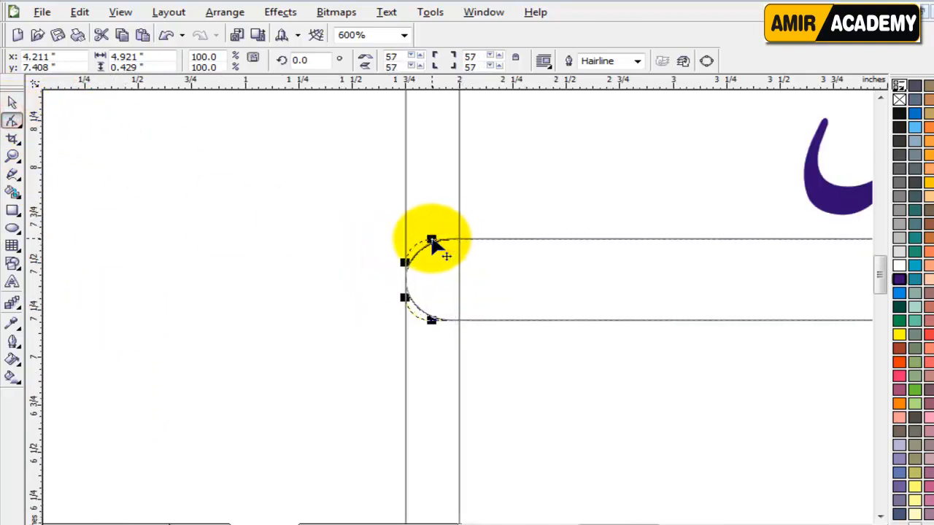
drag(431, 241, 433, 239)
click(13, 103)
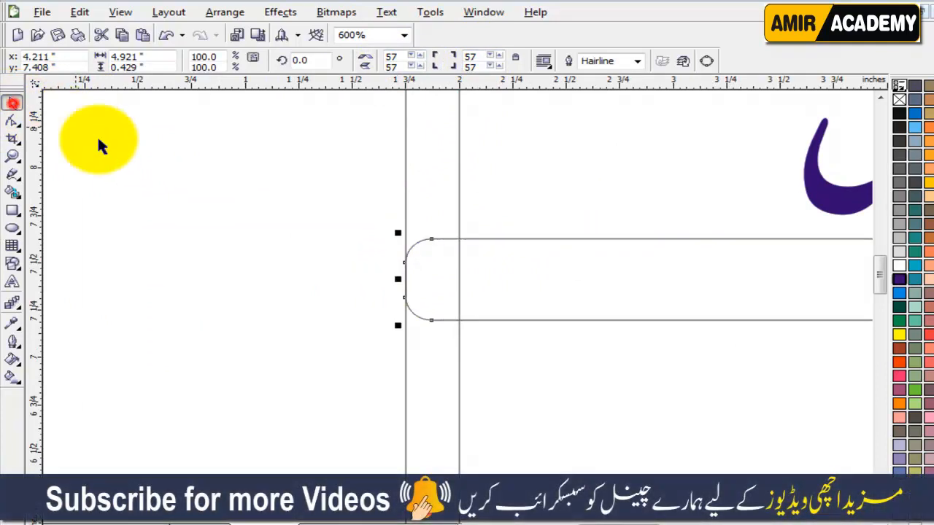
scroll(242, 295, down, 1)
drag(379, 279, 699, 296)
Step: Place a vertical guideline at the centre of the page
scroll(771, 444, right, 2)
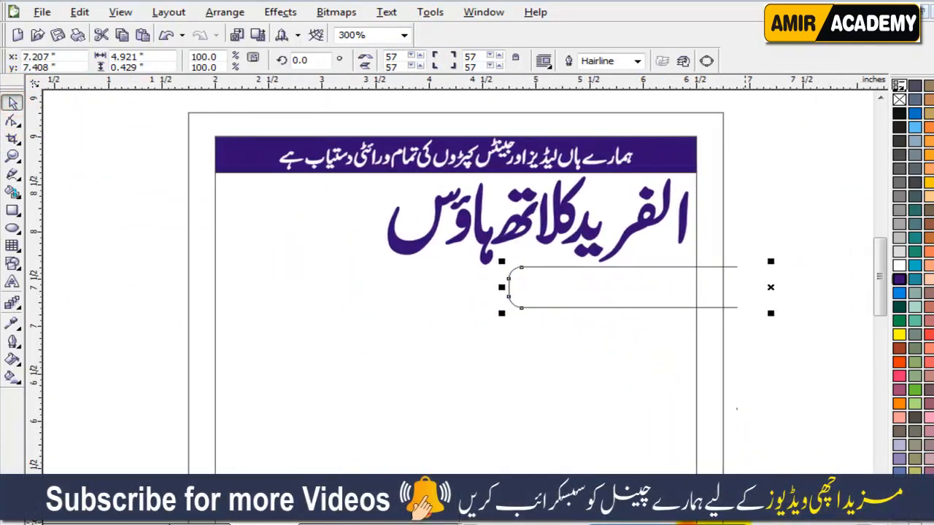
click(427, 406)
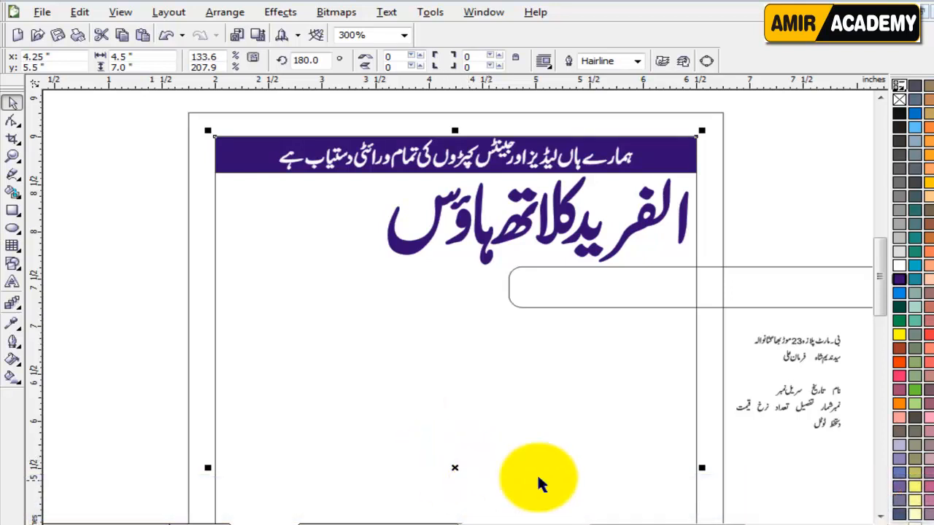
scroll(876, 261, down, 3)
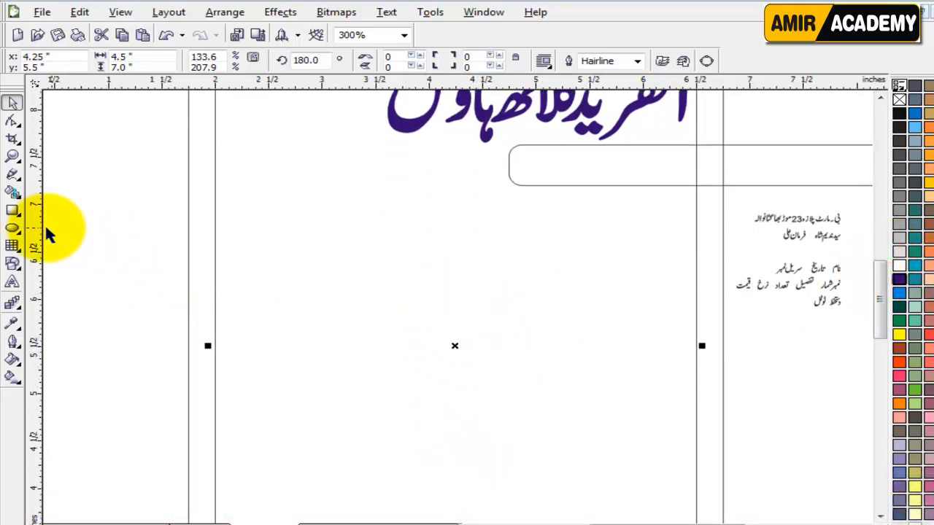
drag(34, 224, 455, 349)
Step: Align the box to the guideline, give it a 2.0 pt dark purple outline, and drag a copy left
click(767, 177)
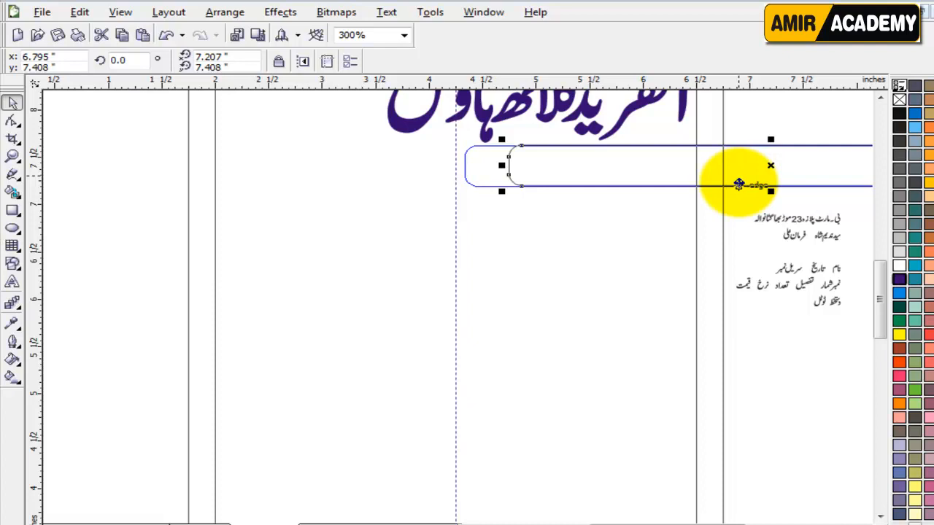
drag(736, 184, 735, 184)
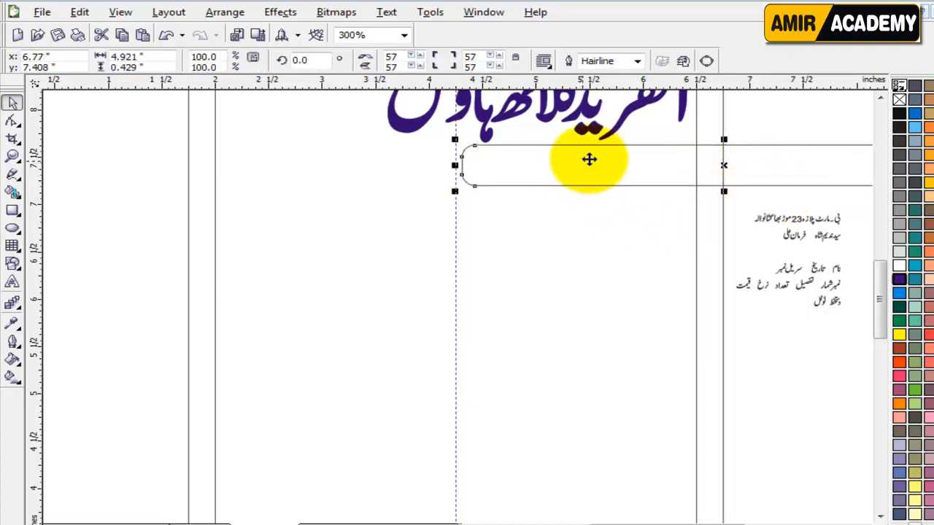
click(637, 60)
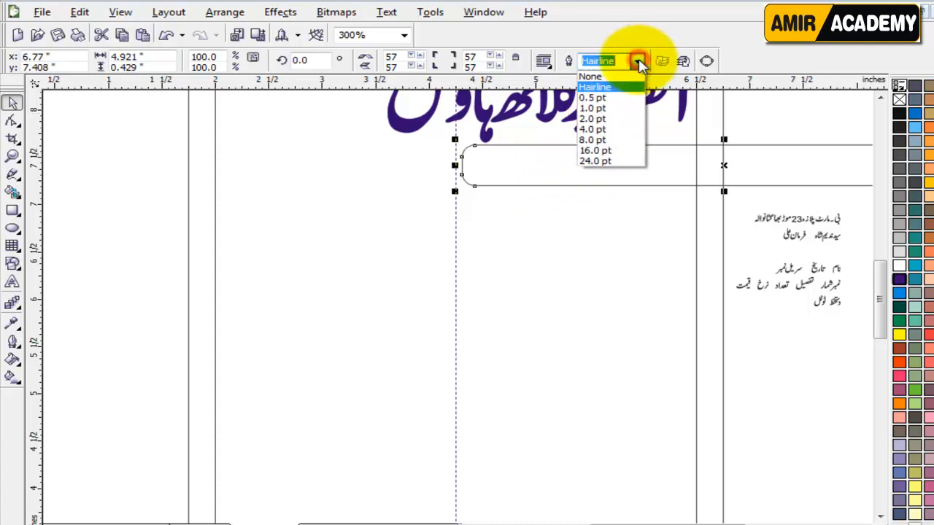
click(617, 118)
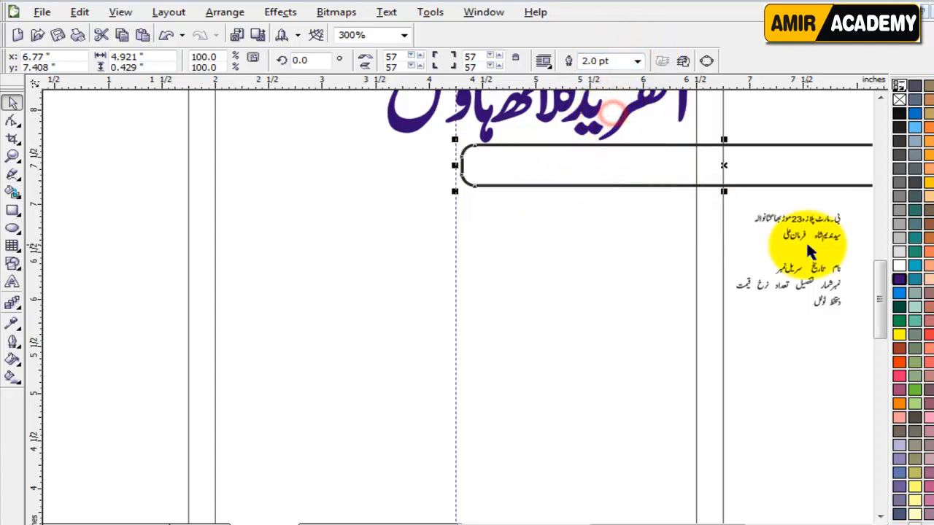
right_click(902, 280)
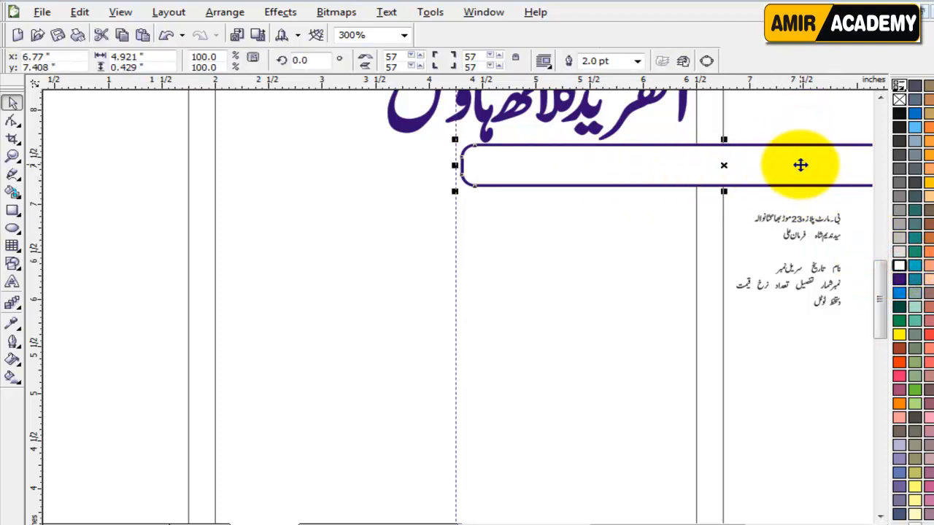
click(799, 169)
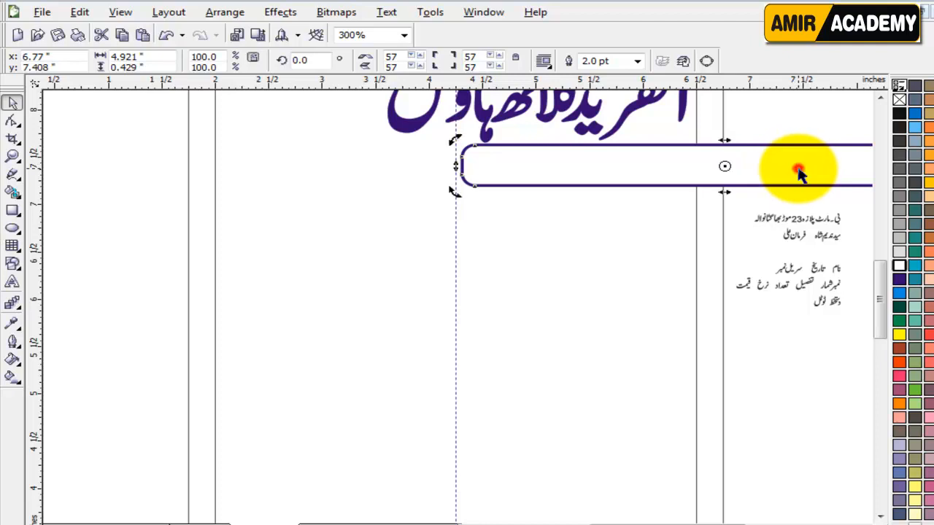
drag(820, 162, 293, 160)
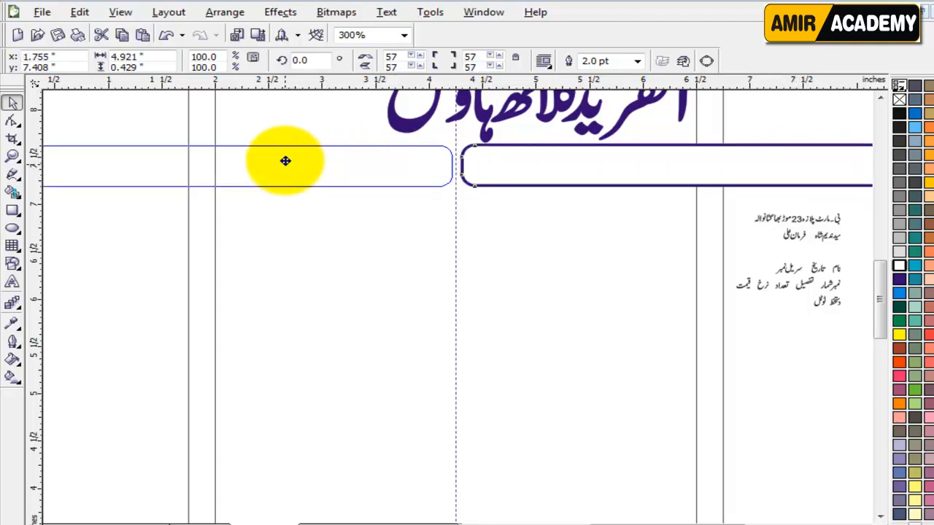
Step: PowerClip both rounded boxes inside the page frame and fit the page in view
drag(286, 163, 283, 161)
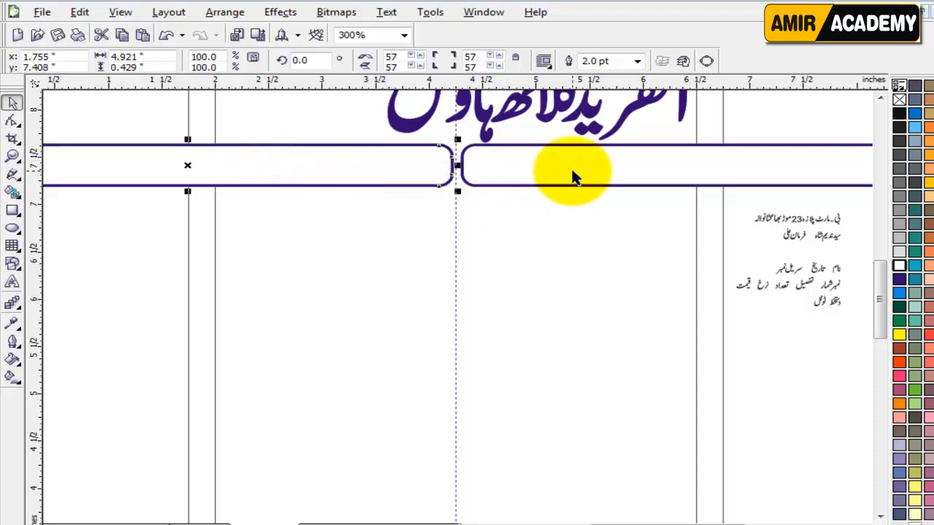
shift+click(771, 159)
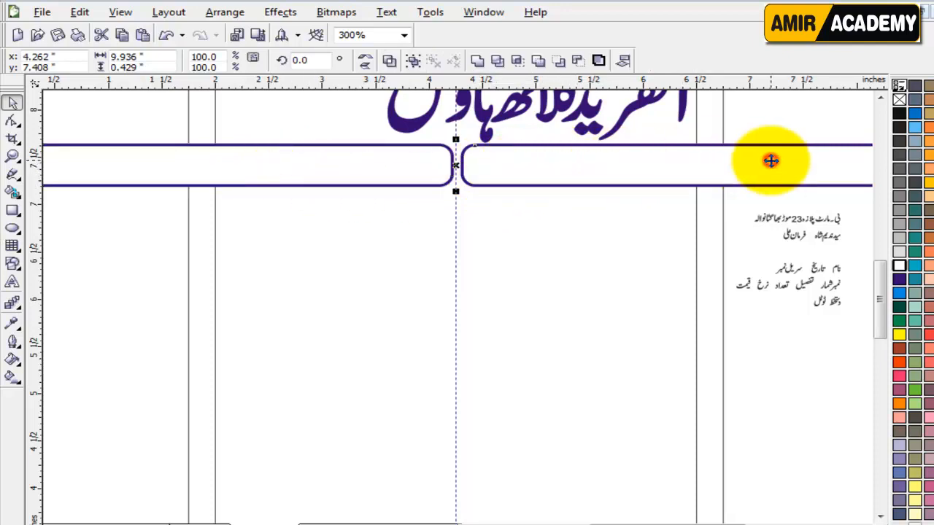
click(280, 13)
mouse_move(346, 227)
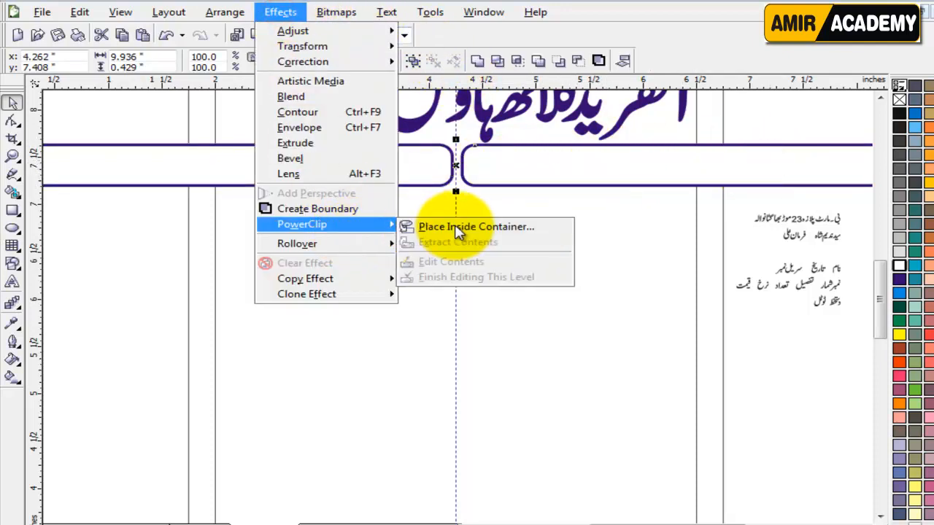
click(454, 226)
click(568, 265)
click(744, 360)
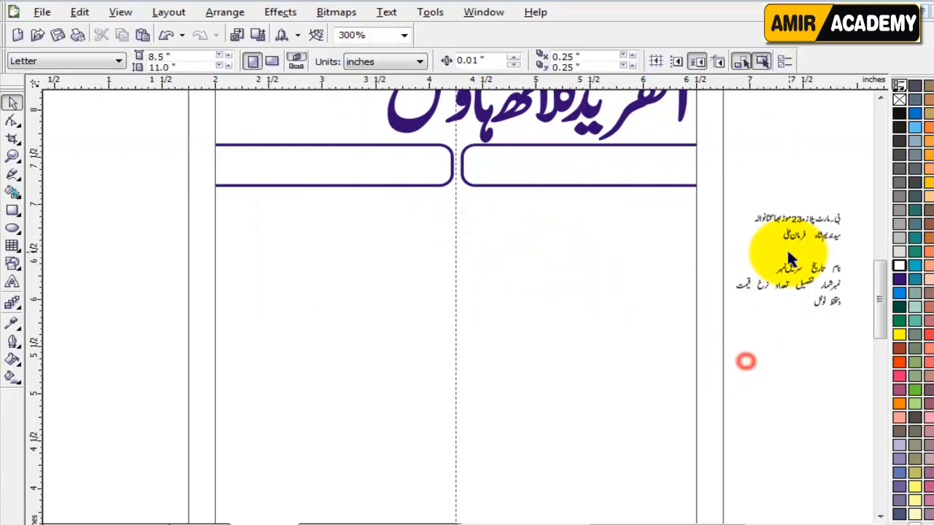
key(shift+F4)
click(424, 265)
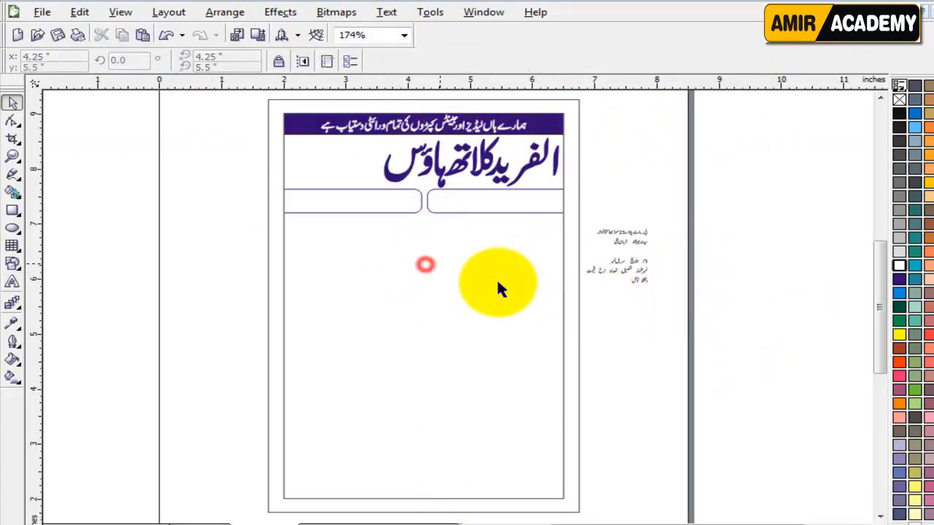
Step: Delete the guideline and move the address and contact lines into the left and right header boxes
key(Delete)
click(642, 340)
click(636, 334)
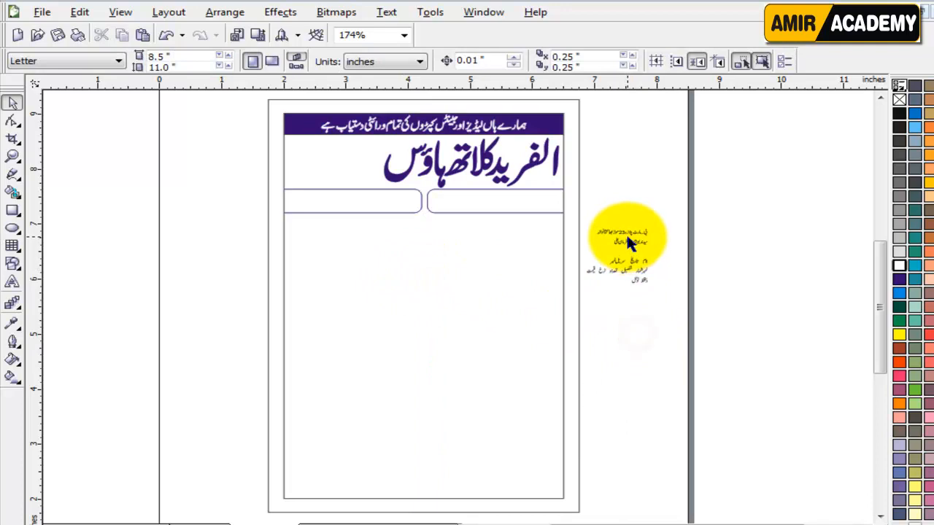
drag(637, 233, 367, 201)
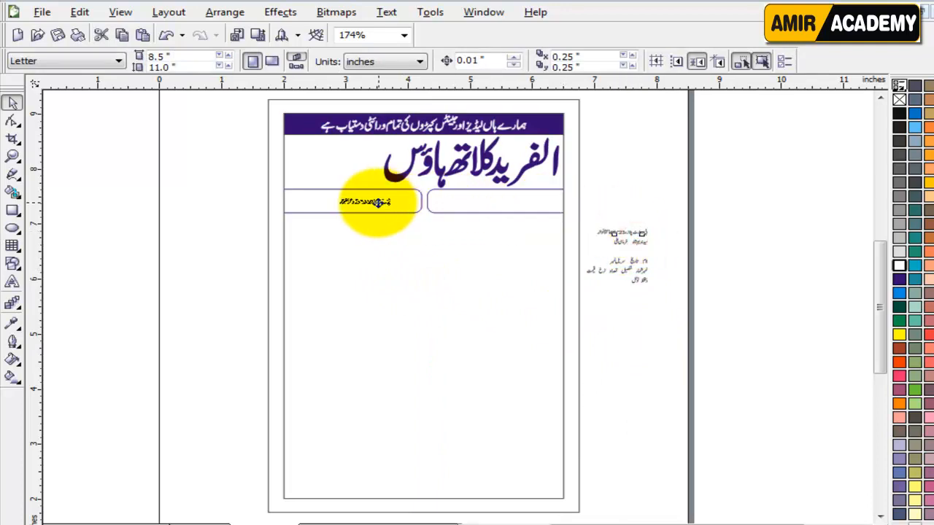
click(616, 330)
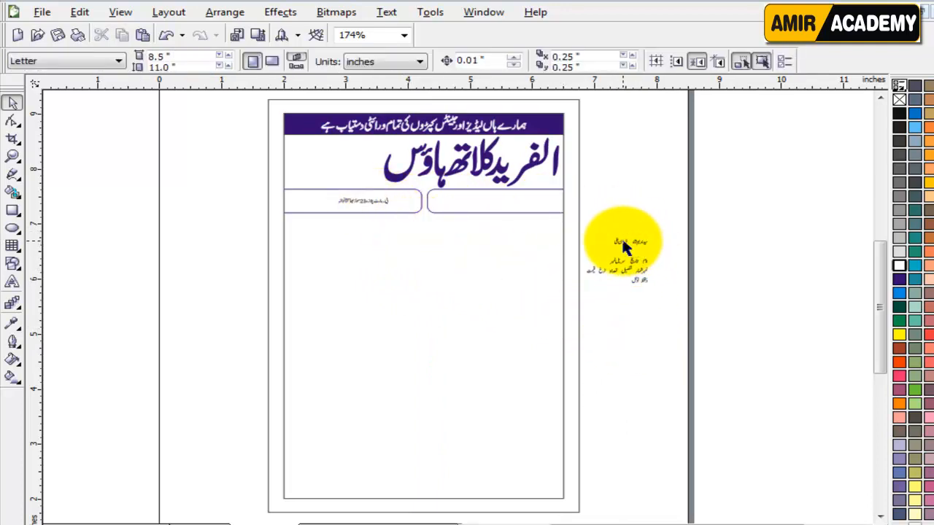
drag(620, 241, 509, 208)
click(618, 207)
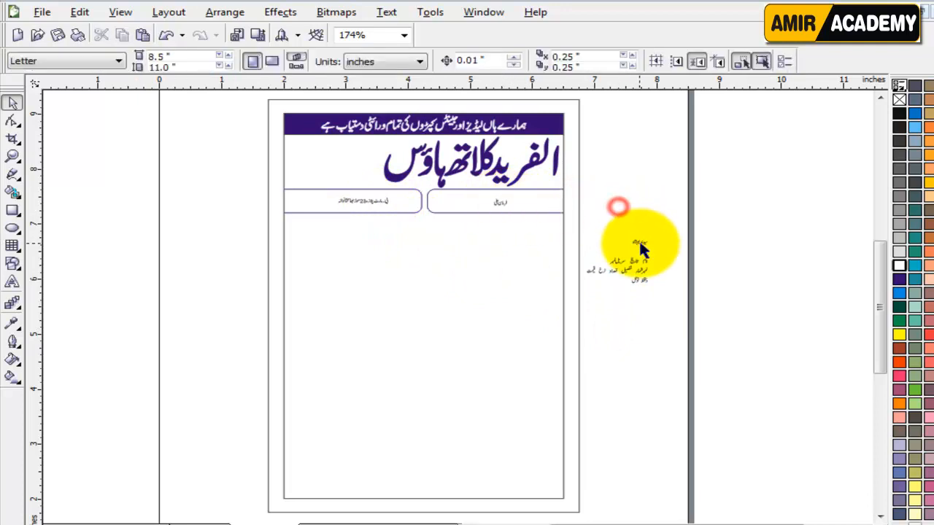
Step: Move the owner's name into the header's left area and enlarge it to about 264%
drag(639, 243, 327, 150)
scroll(327, 150, up, 1)
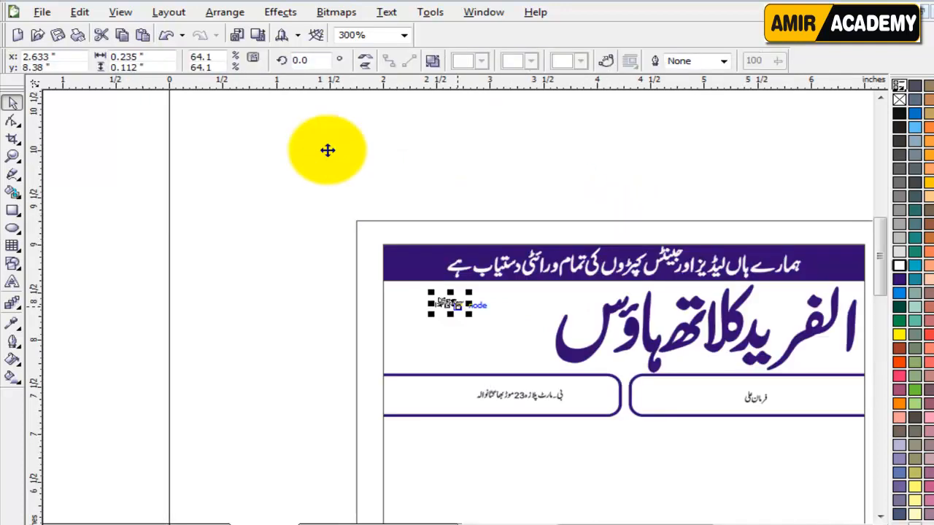
key(z)
drag(345, 271, 807, 443)
click(11, 103)
scroll(243, 215, up, 1)
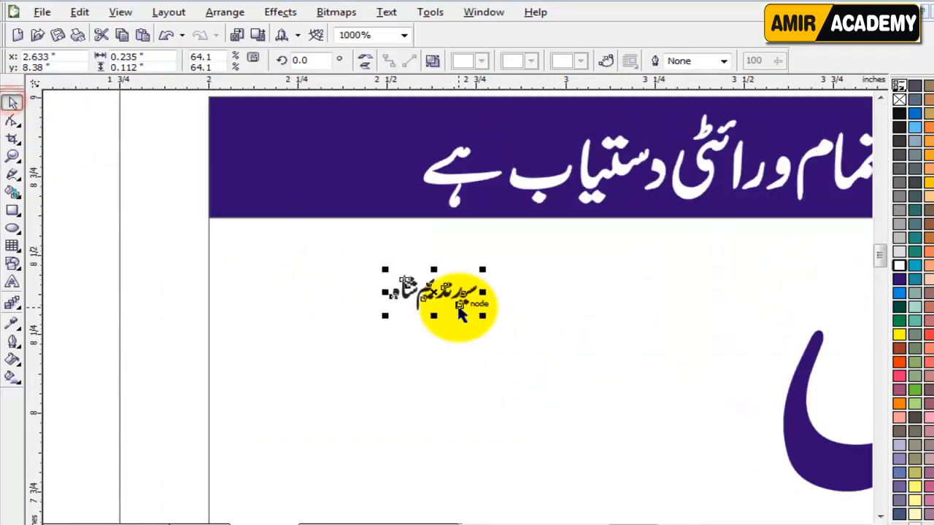
drag(482, 269, 657, 222)
drag(600, 367, 624, 376)
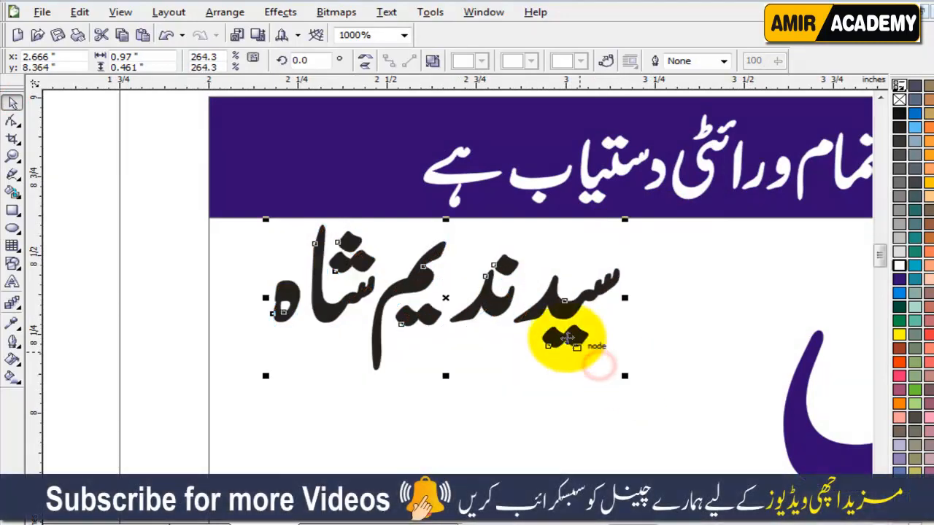
drag(543, 317, 578, 337)
Step: Colour the owner's name orange after trying navy and light blue
click(898, 280)
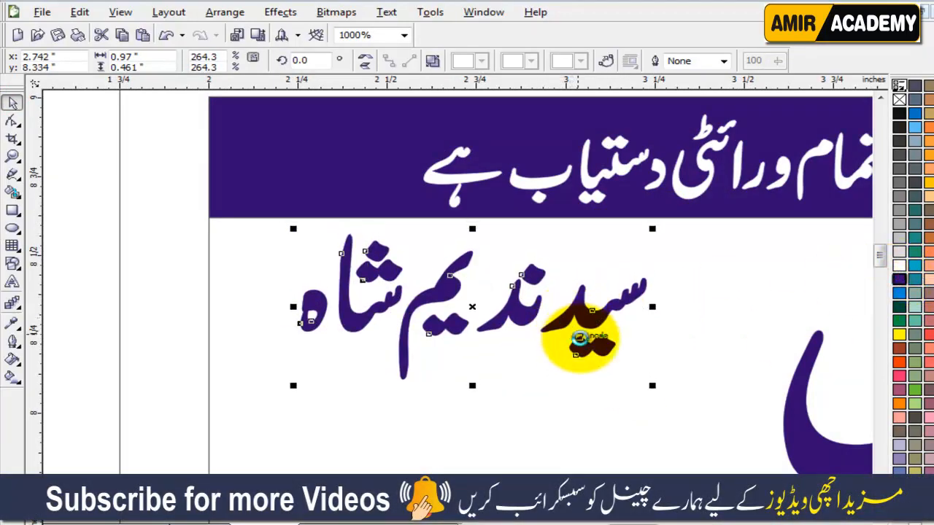
key(Down)
click(93, 293)
click(517, 314)
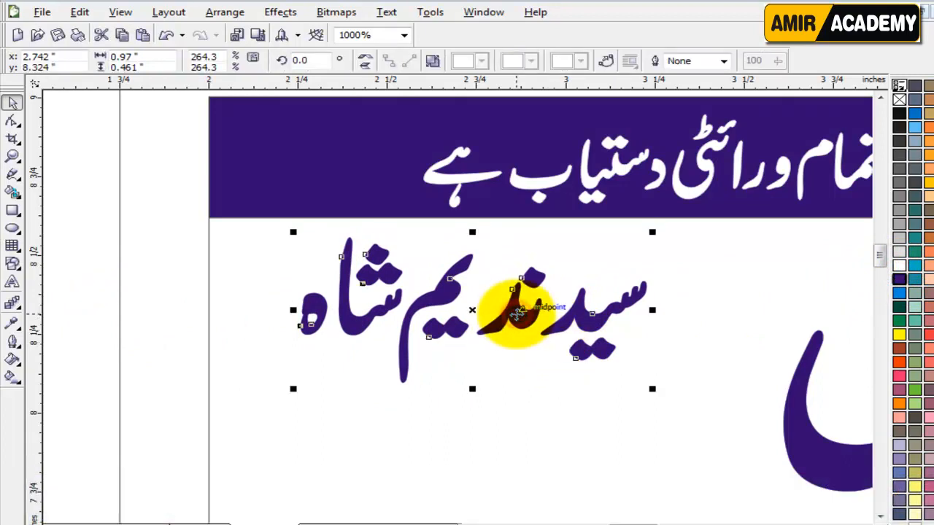
click(901, 294)
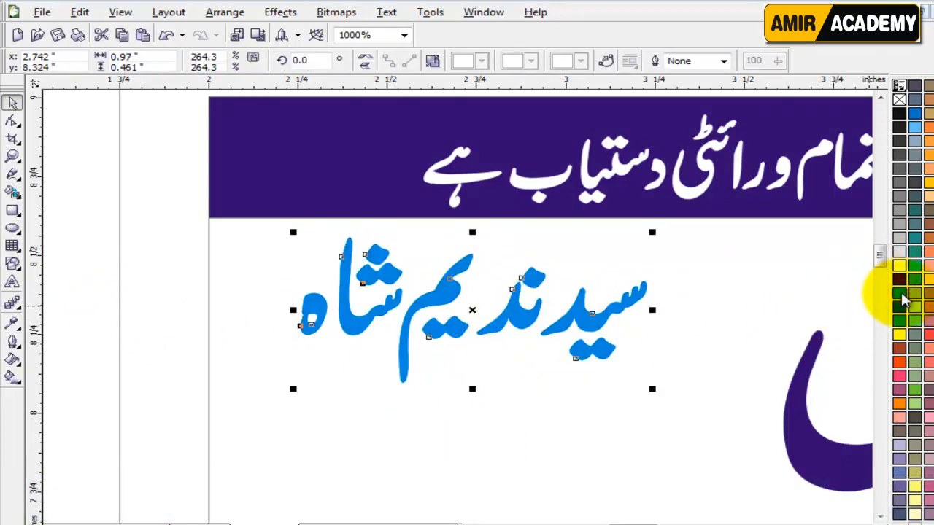
click(899, 361)
click(95, 330)
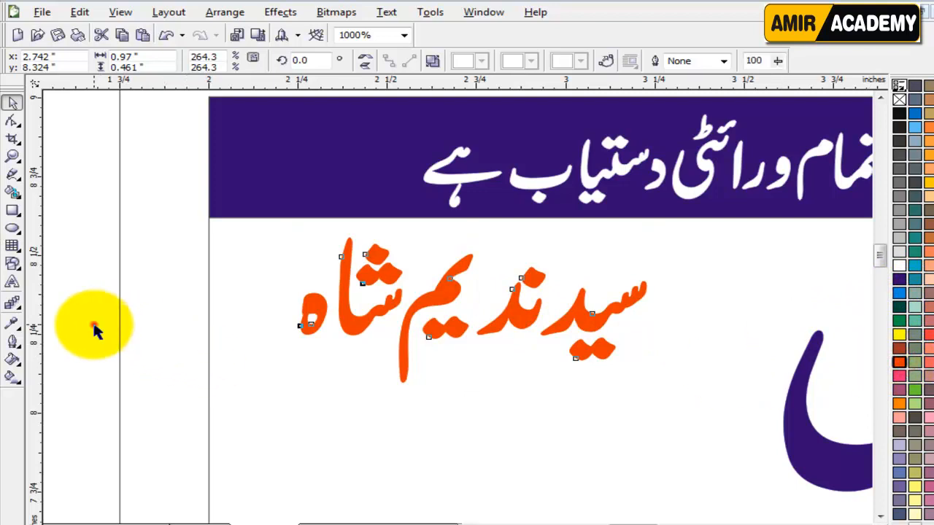
click(519, 321)
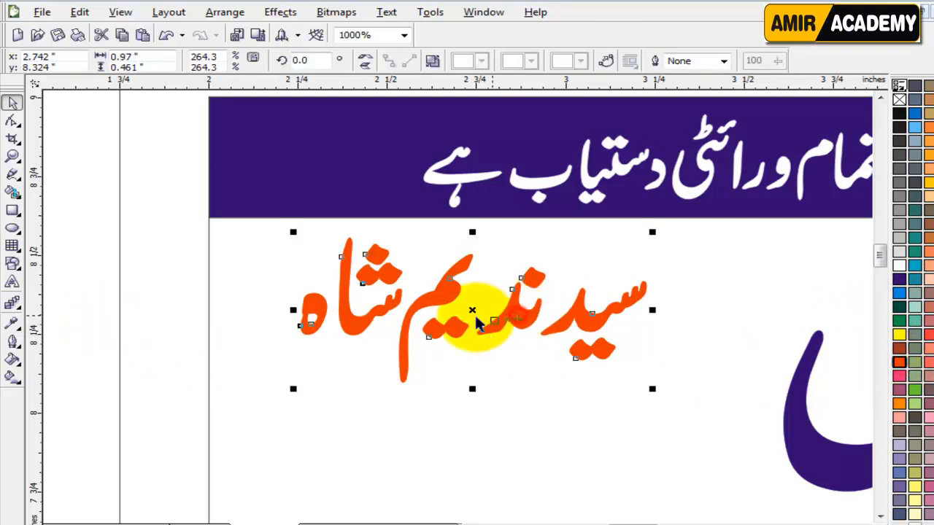
click(92, 344)
drag(881, 262, 865, 269)
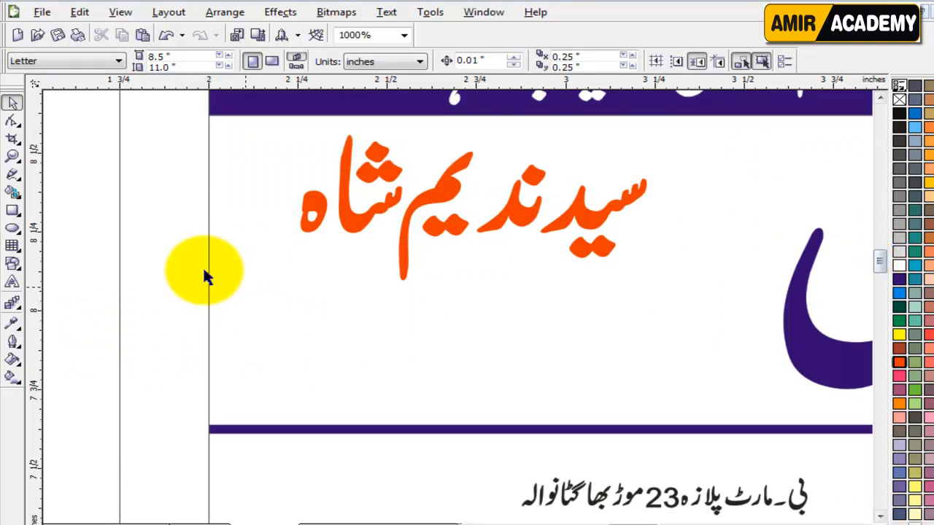
Step: Type the two phone numbers as a new text line and make them bold
click(12, 281)
click(99, 259)
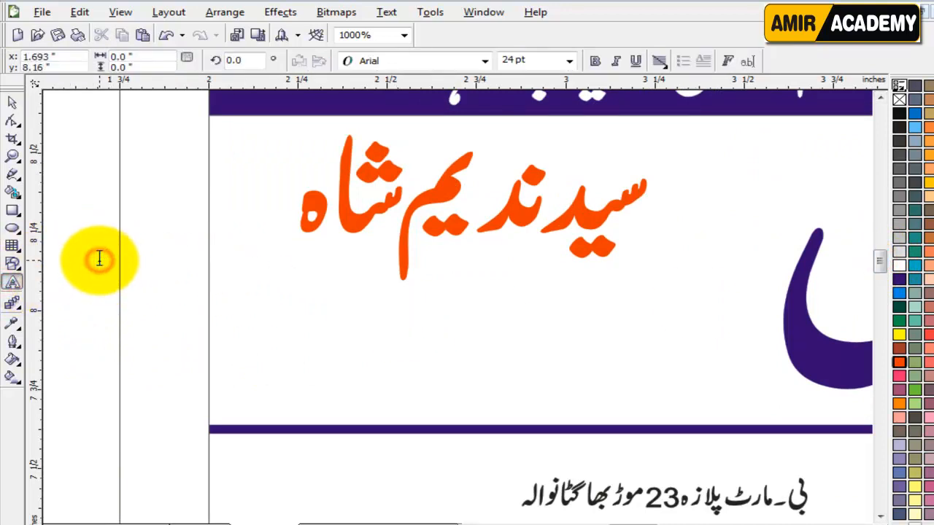
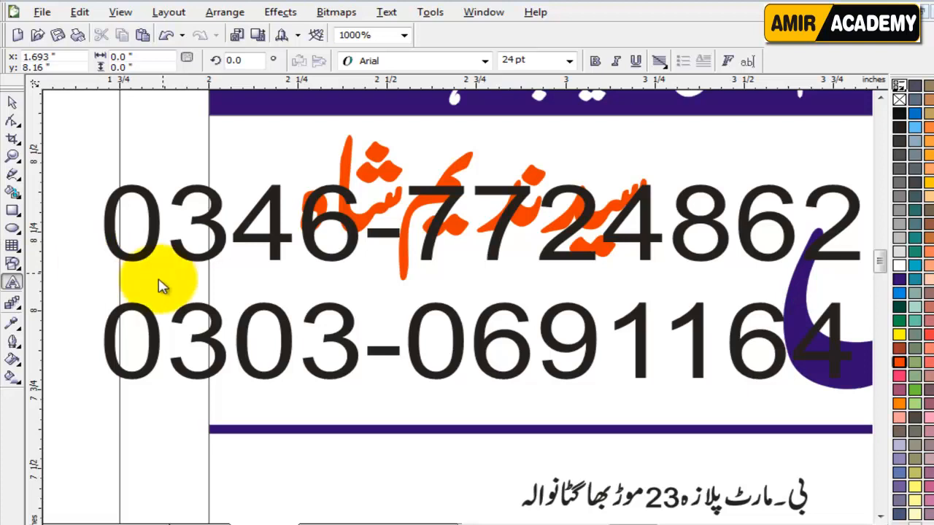
click(12, 102)
click(595, 64)
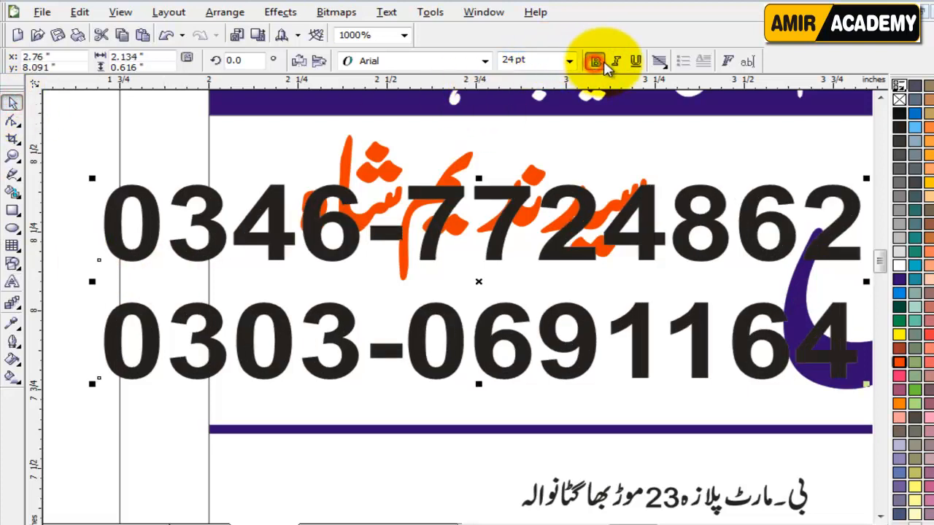
Step: Scale the phone numbers to about 15.8 pt and place them under the owner's name
drag(92, 383, 302, 332)
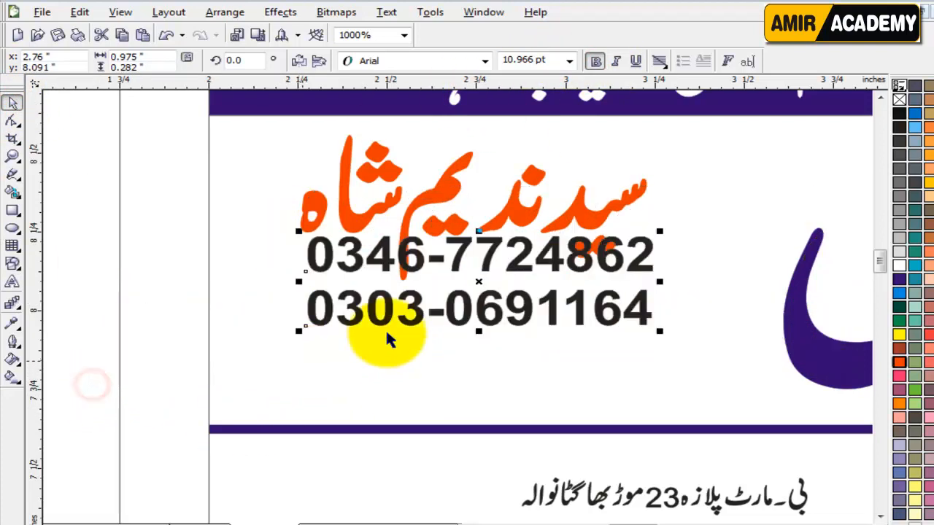
drag(442, 260, 410, 306)
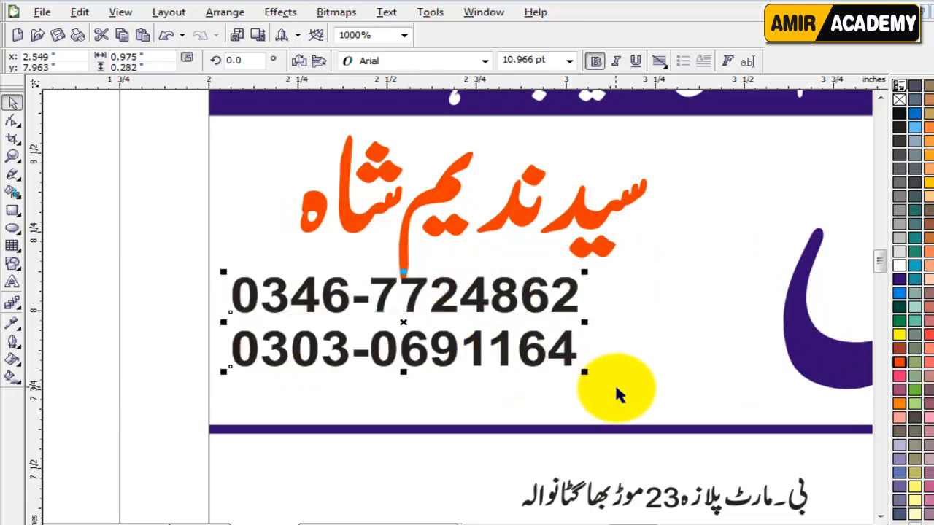
drag(590, 371, 696, 427)
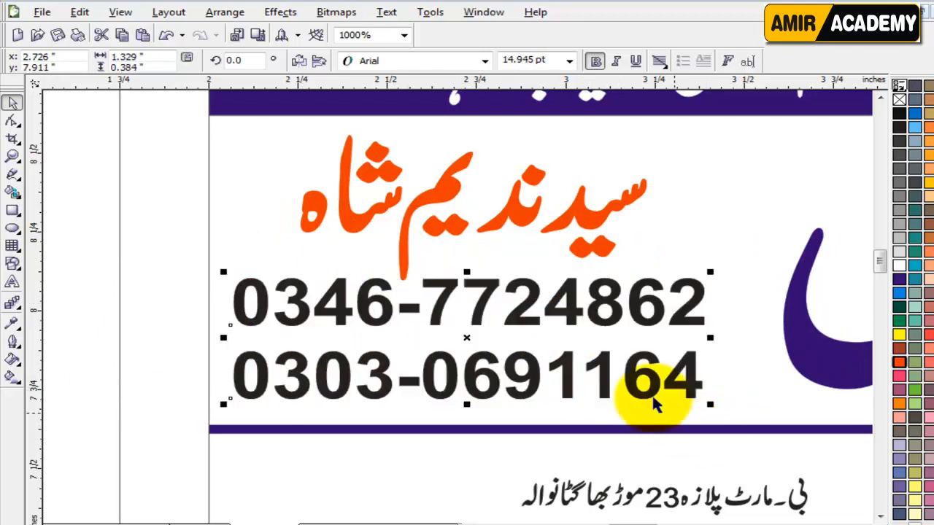
drag(571, 313, 571, 320)
drag(709, 276, 739, 260)
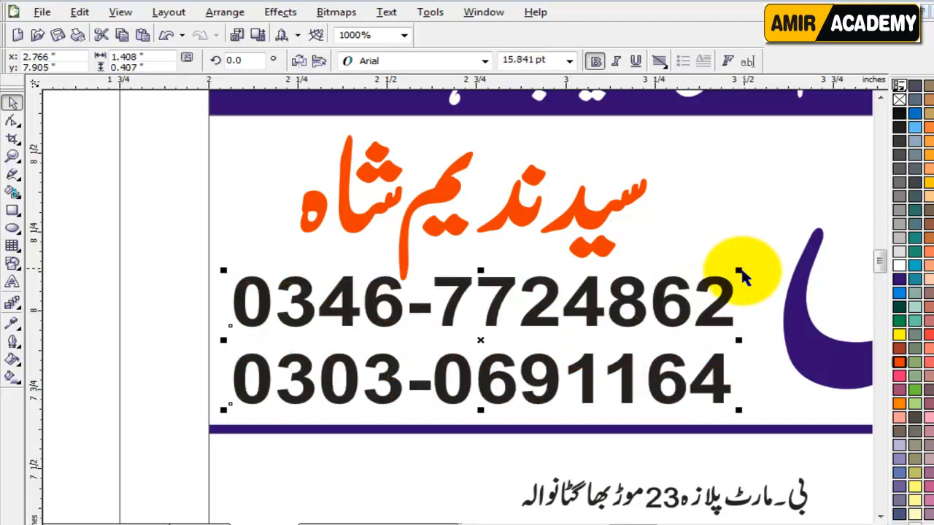
scroll(591, 367, down, 1)
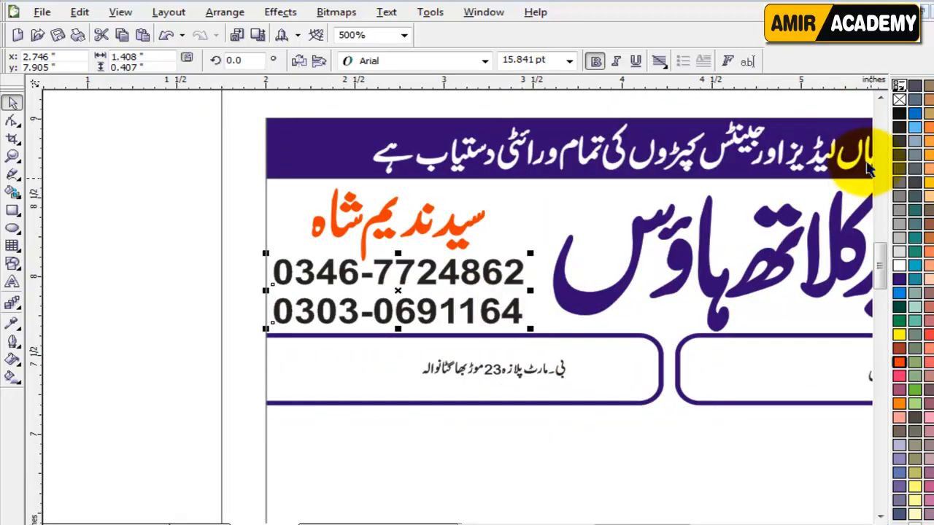
Step: Colour the owner's name and phone numbers green and nudge them slightly right
click(899, 361)
click(153, 358)
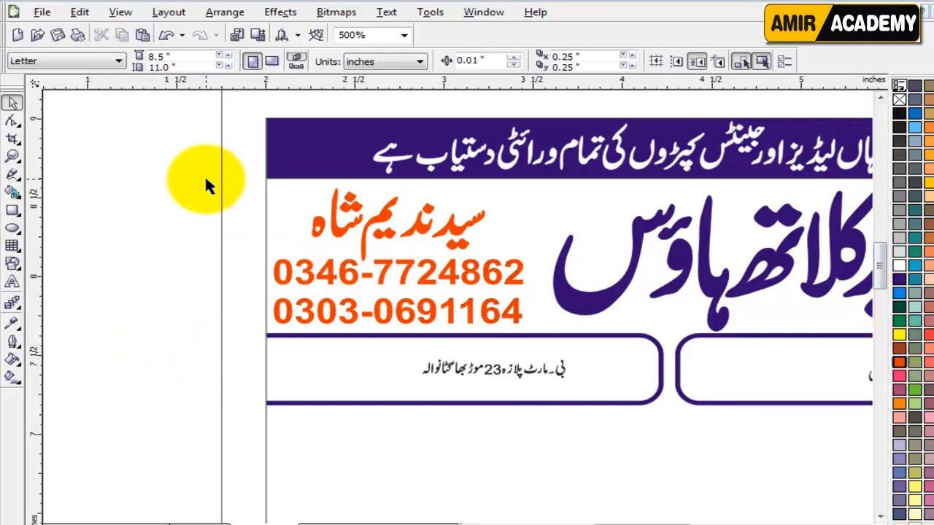
drag(204, 178, 550, 352)
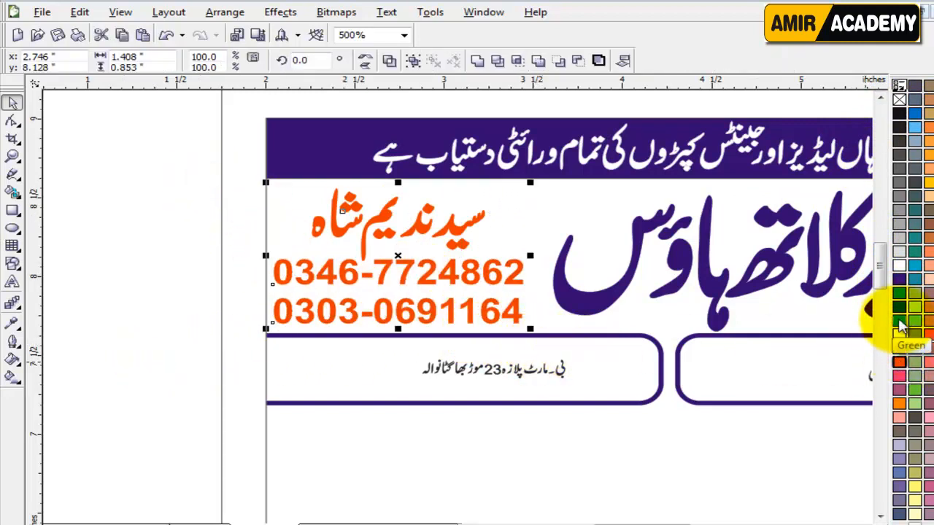
click(899, 323)
click(140, 362)
drag(146, 175, 544, 329)
key(Right)
key(Right)
key(Right)
click(87, 394)
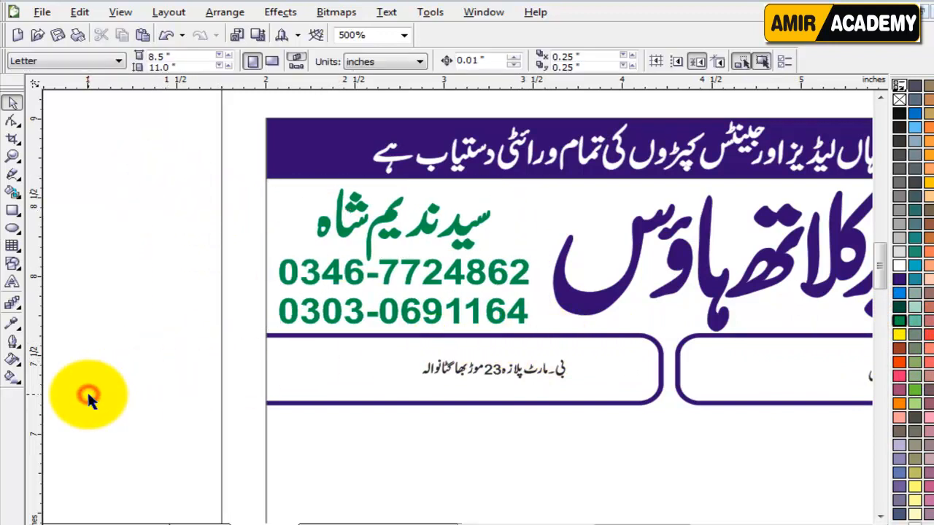
key(F4)
scroll(364, 205, up, 2)
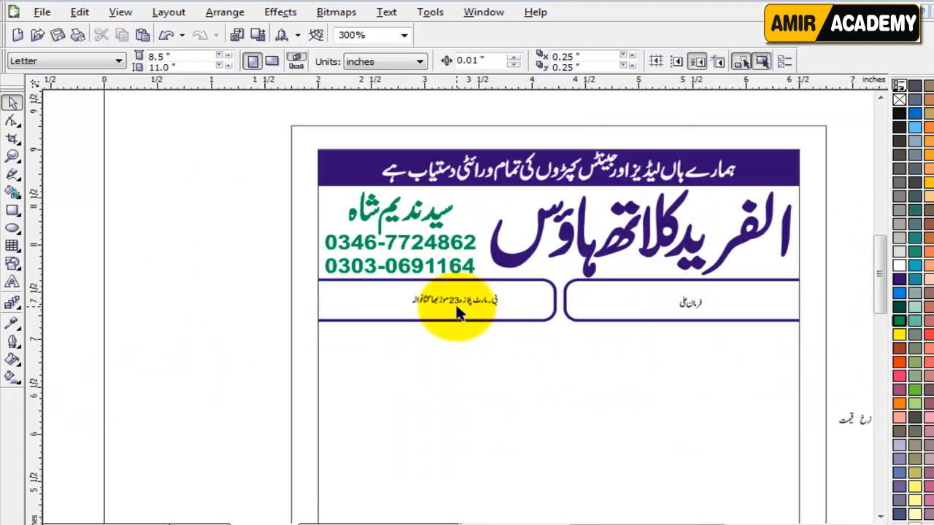
Step: Enlarge the address line to 166% to fill the left rounded box, then zoom out to the header
scroll(467, 308, up, 2)
click(481, 194)
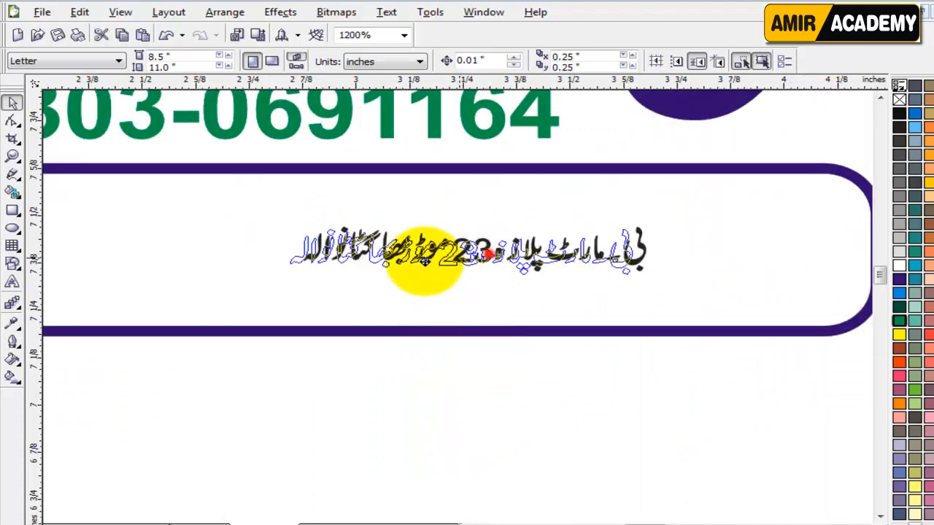
scroll(419, 299, down, 1)
drag(526, 269, 671, 254)
key(Left)
key(Left)
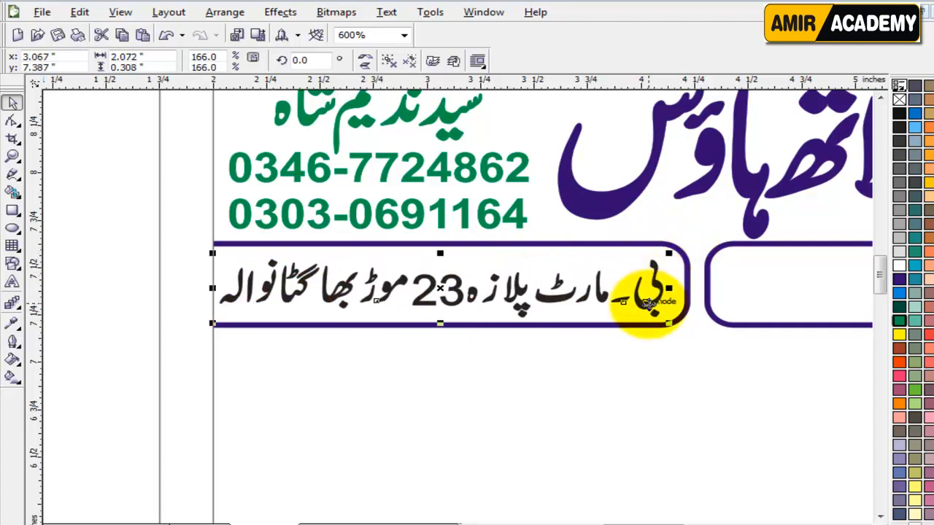
key(Up)
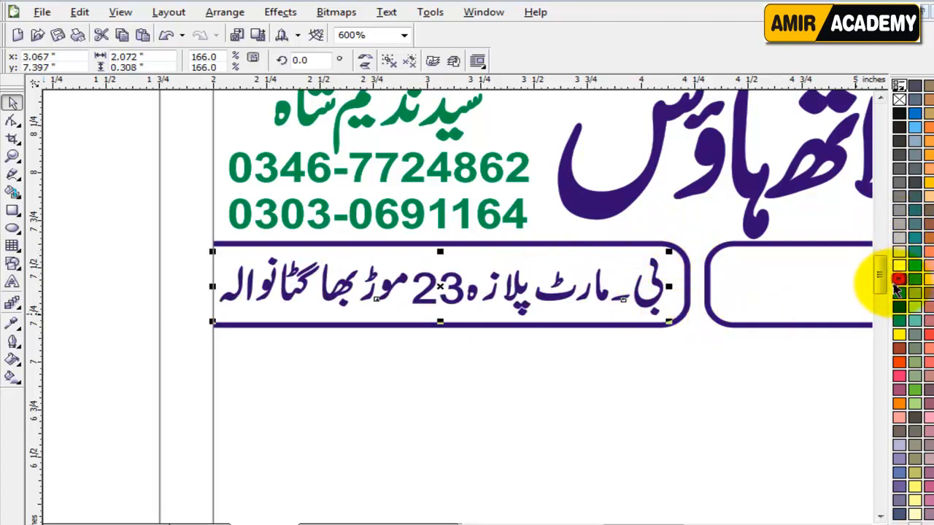
key(F3)
click(121, 358)
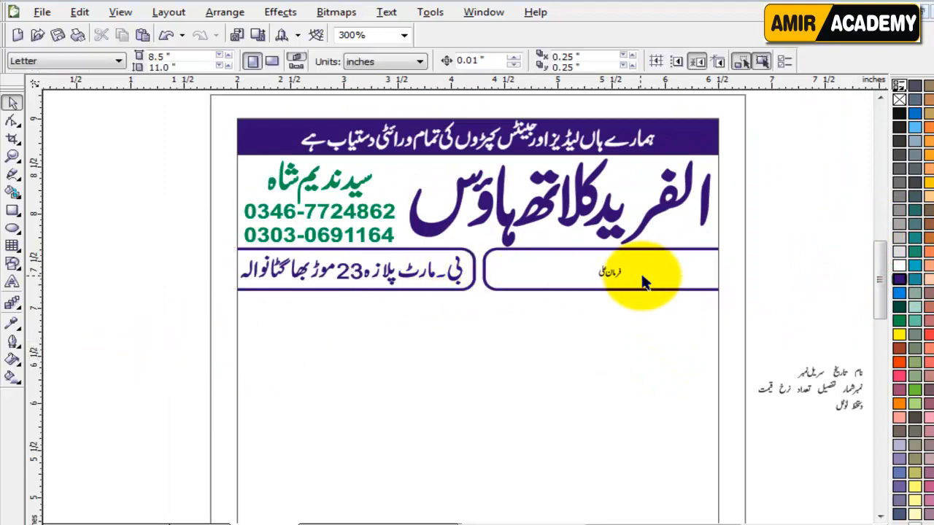
scroll(454, 309, up, 2)
scroll(223, 288, down, 2)
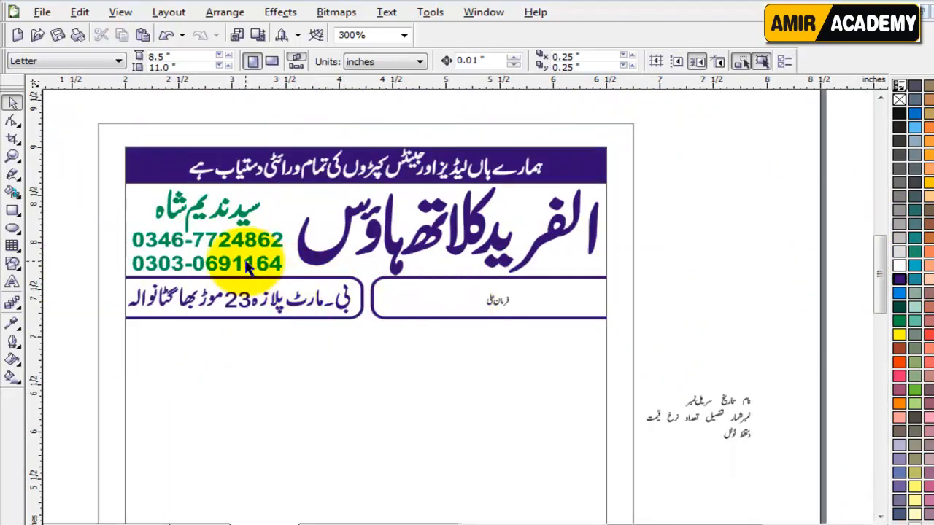
Step: Drop a copy of the two phone numbers into the right box and shrink it to fit
drag(248, 268, 479, 306)
right_click(479, 306)
scroll(473, 305, up, 2)
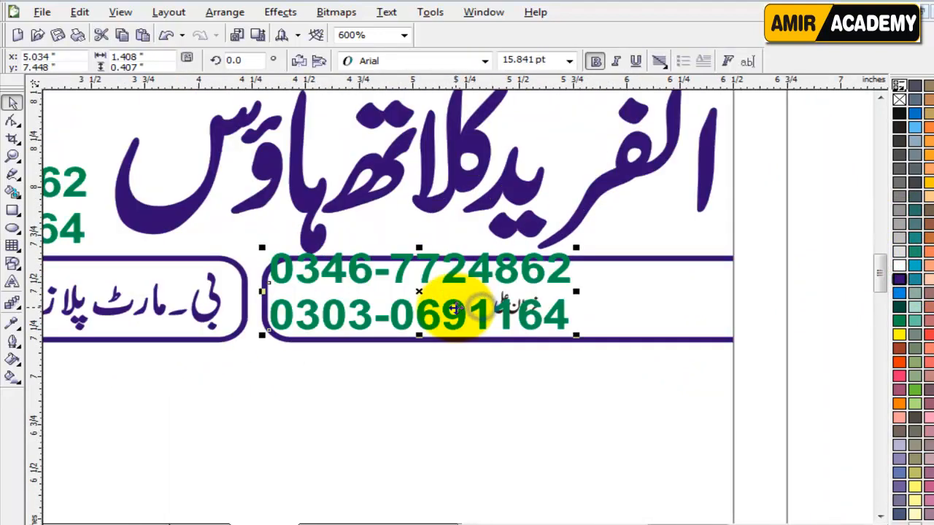
drag(693, 356, 616, 376)
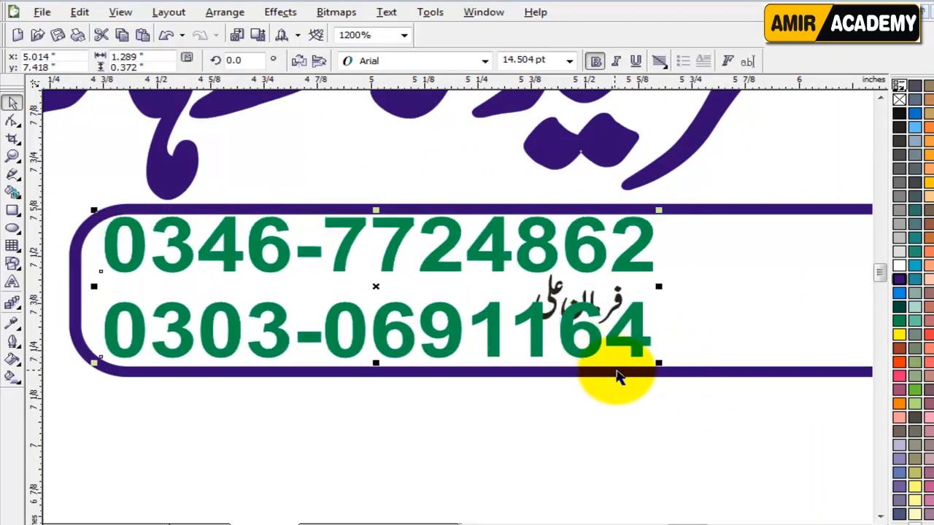
Step: Move the Urdu name into the blank area, enlarge it and tilt it about 1.9 degrees
drag(618, 297, 814, 301)
scroll(816, 308, down, 1)
scroll(453, 306, up, 1)
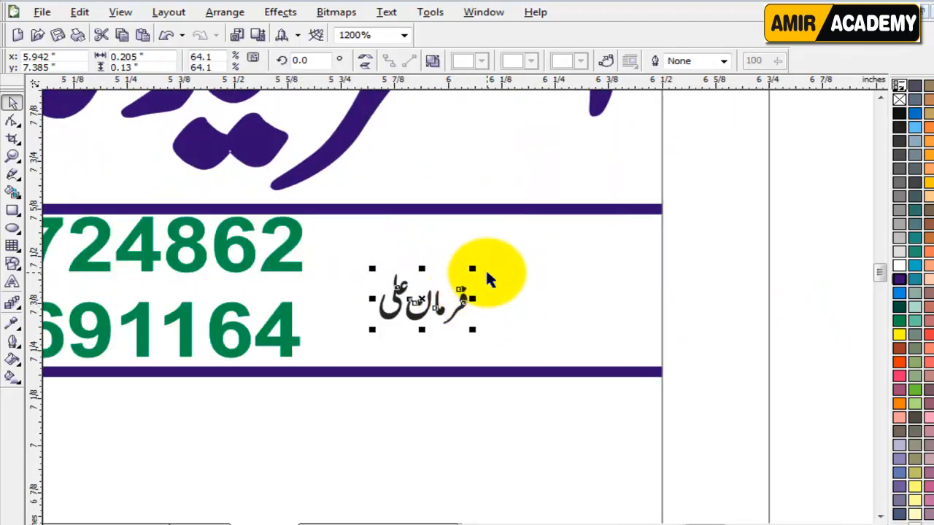
drag(471, 267, 570, 219)
click(539, 298)
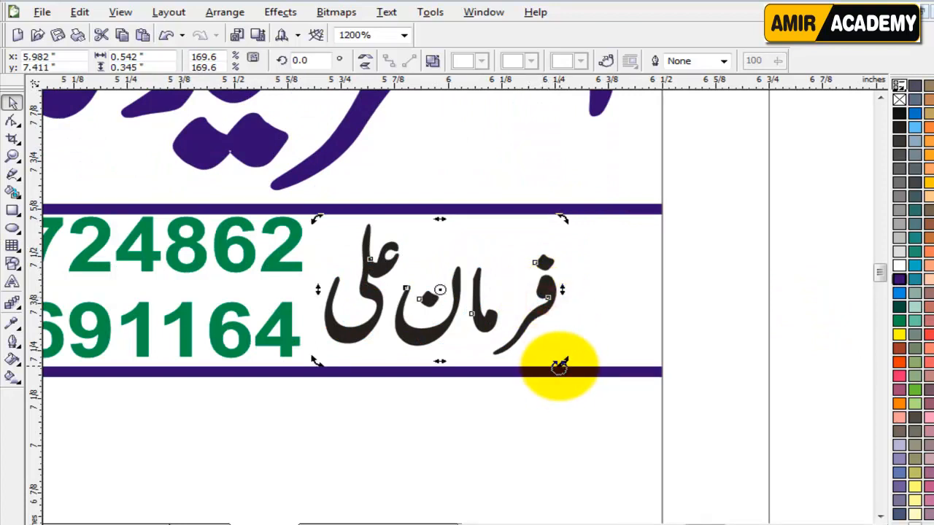
drag(559, 367, 570, 360)
Step: Nudge the Urdu name and copied phone numbers right, and colour the name dark purple
click(813, 295)
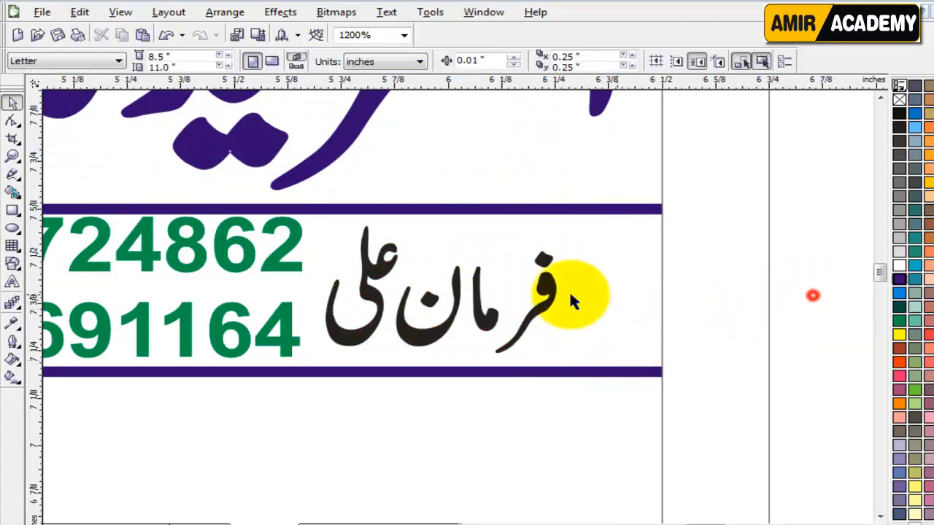
drag(489, 324, 513, 325)
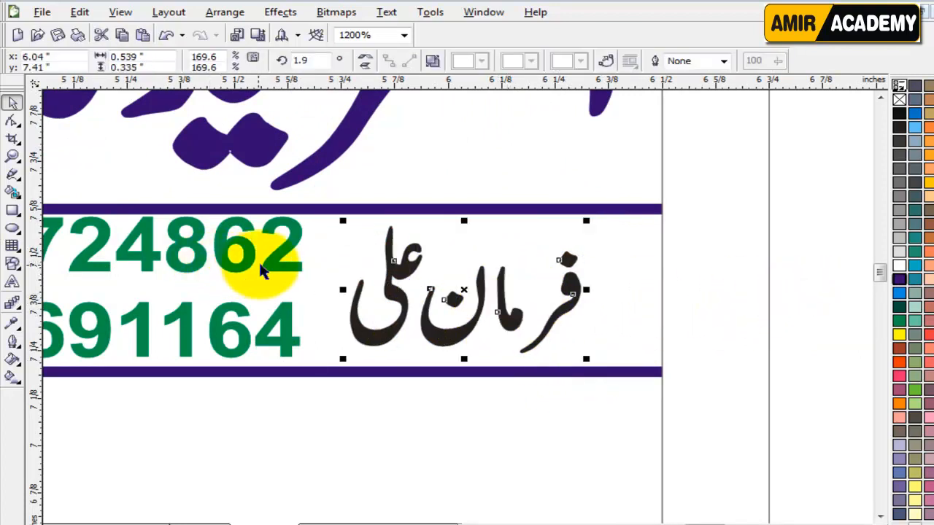
drag(262, 270, 295, 269)
click(409, 270)
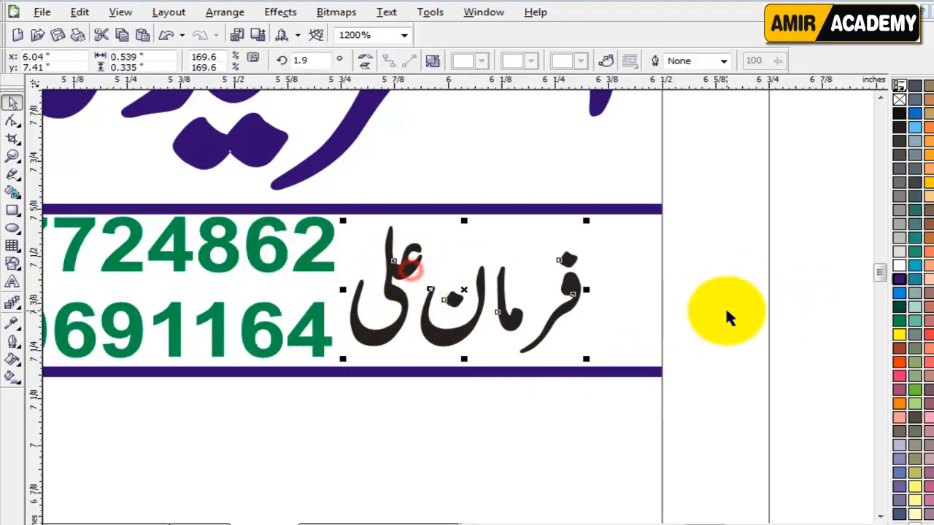
click(899, 280)
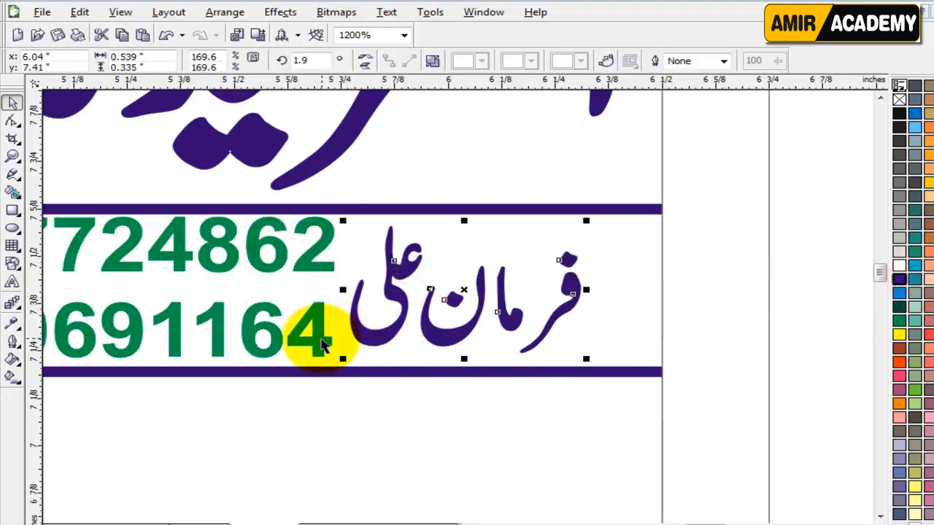
Step: Tighten the spacing between the copied phone-number lines and colour them dark blue
click(320, 336)
scroll(195, 348, down, 1)
scroll(446, 299, up, 2)
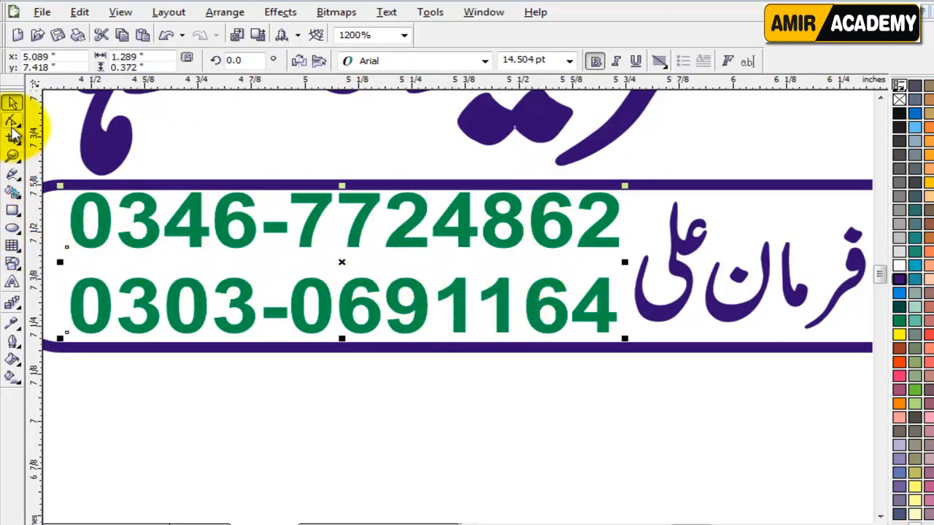
click(12, 122)
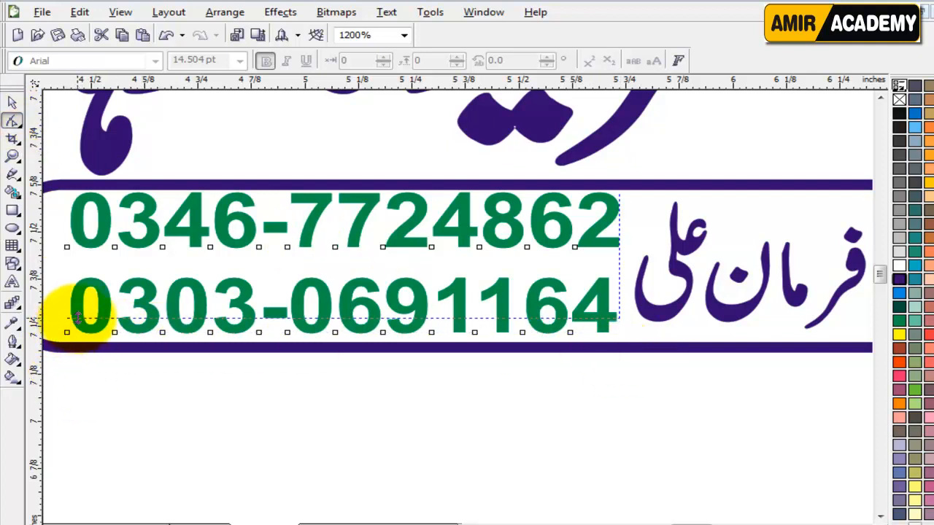
drag(75, 317, 74, 309)
click(12, 102)
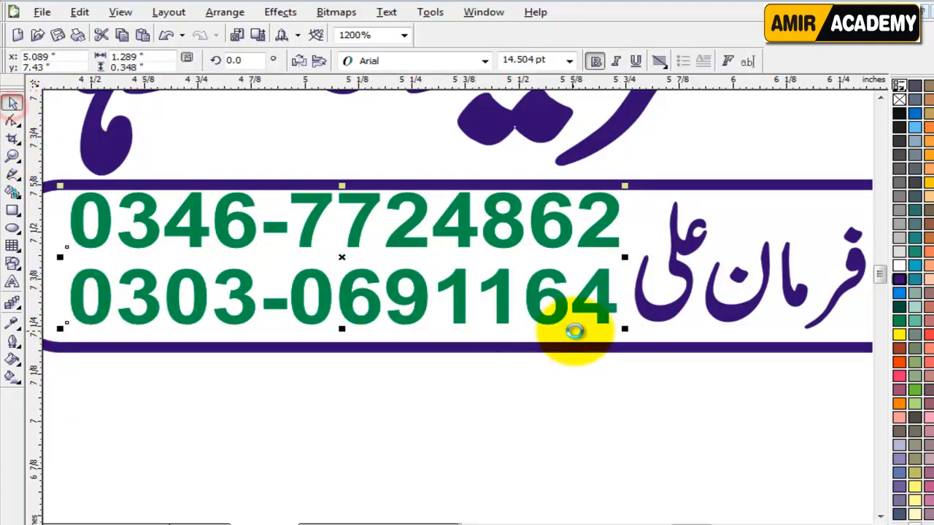
scroll(467, 324, down, 1)
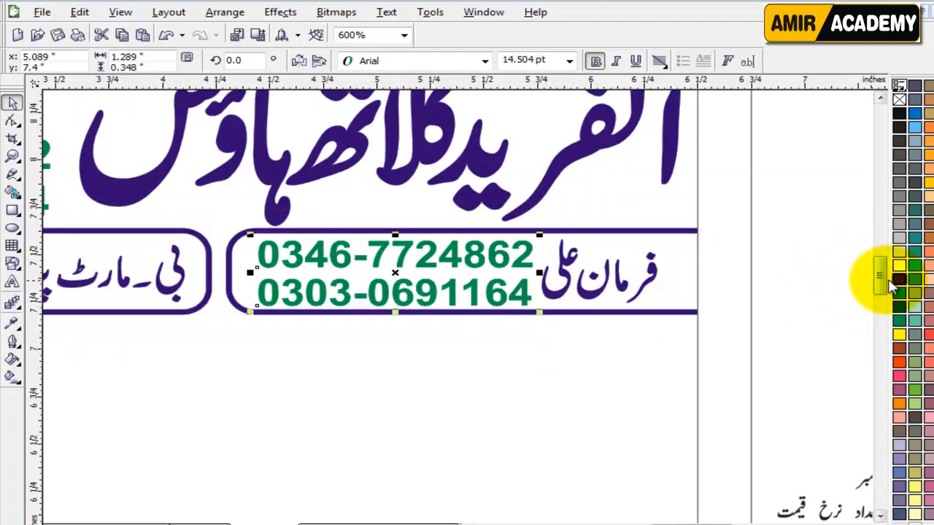
click(895, 280)
click(361, 364)
scroll(453, 304, down, 2)
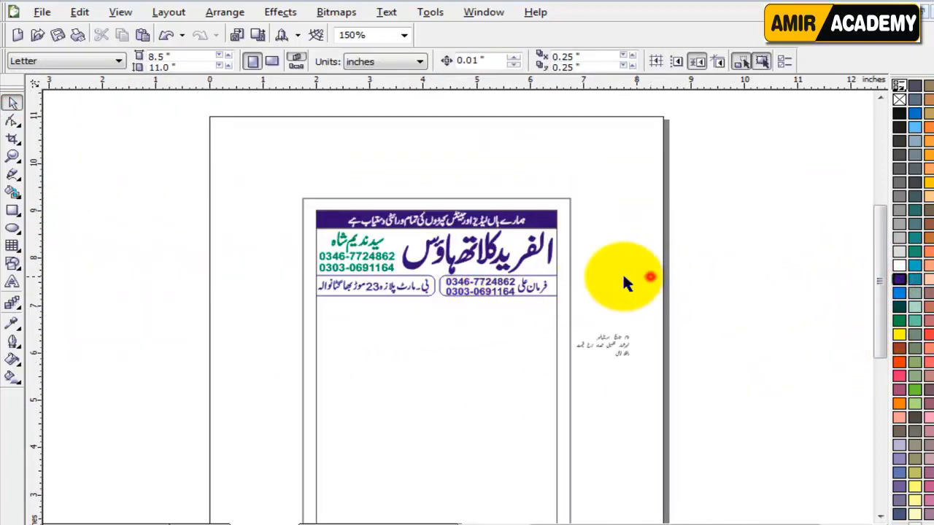
Step: Colour the large shop-title heading black
scroll(423, 245, up, 1)
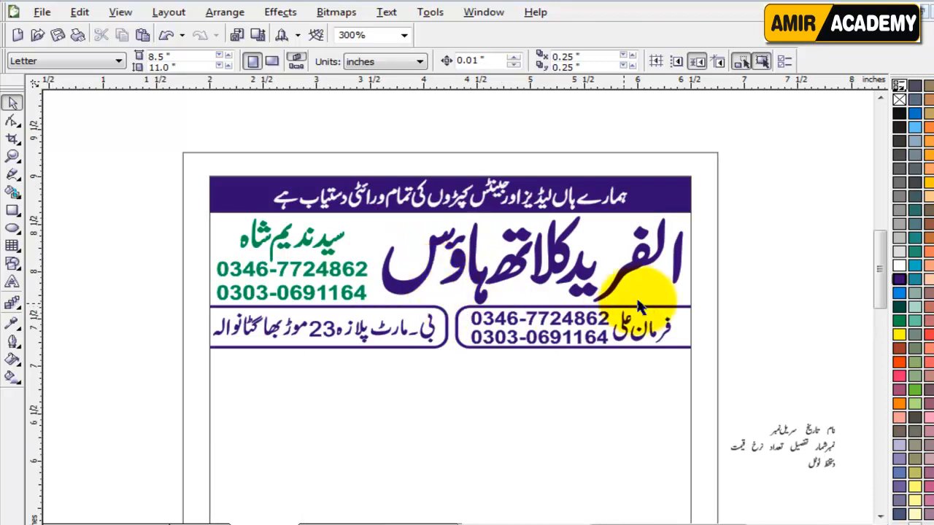
click(768, 287)
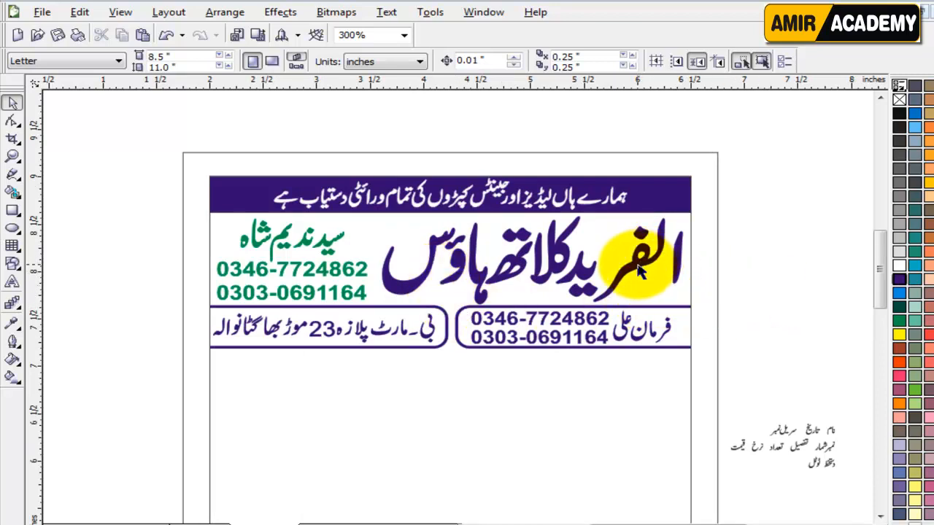
click(749, 277)
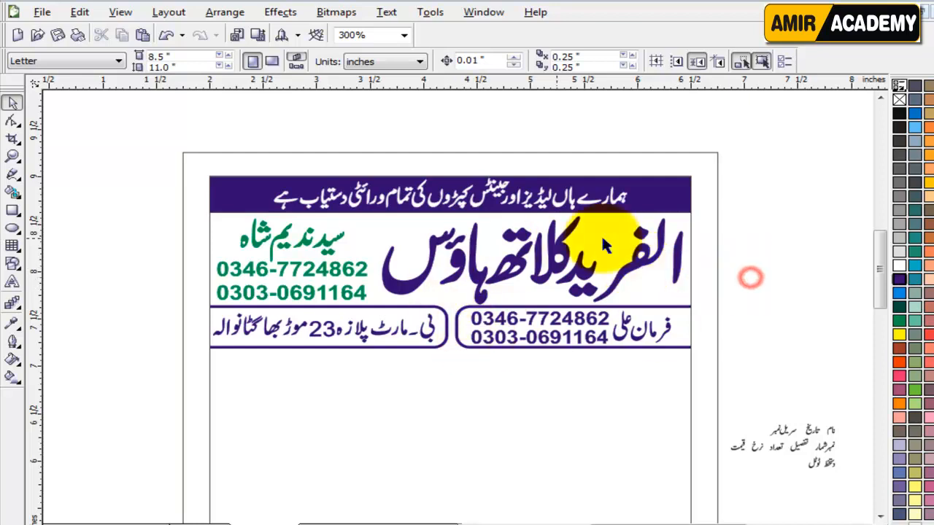
click(791, 324)
click(555, 237)
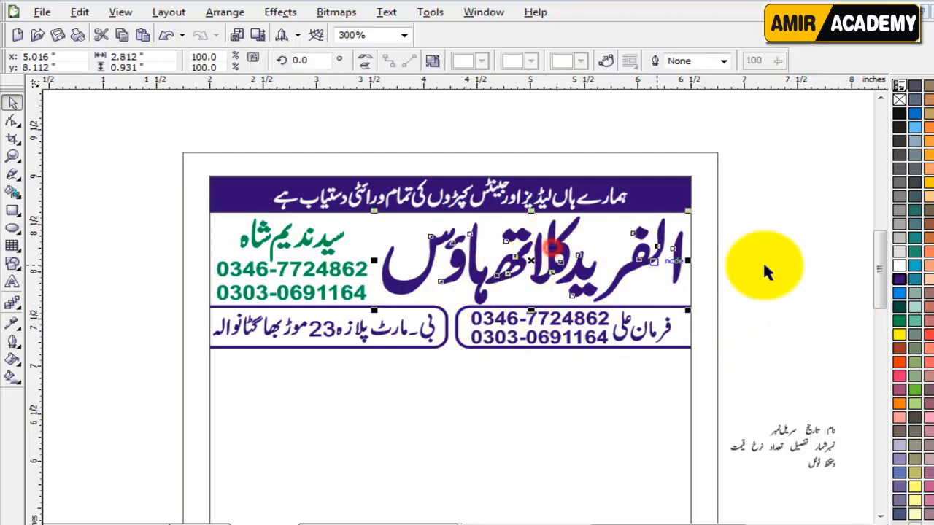
click(898, 114)
click(807, 285)
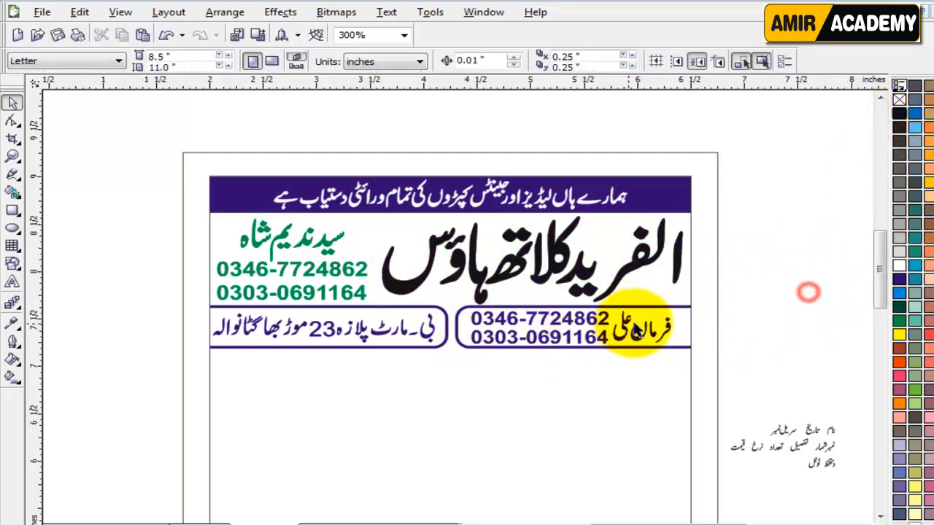
Step: Make both rounded info boxes and the purple top banner black
drag(751, 295, 175, 386)
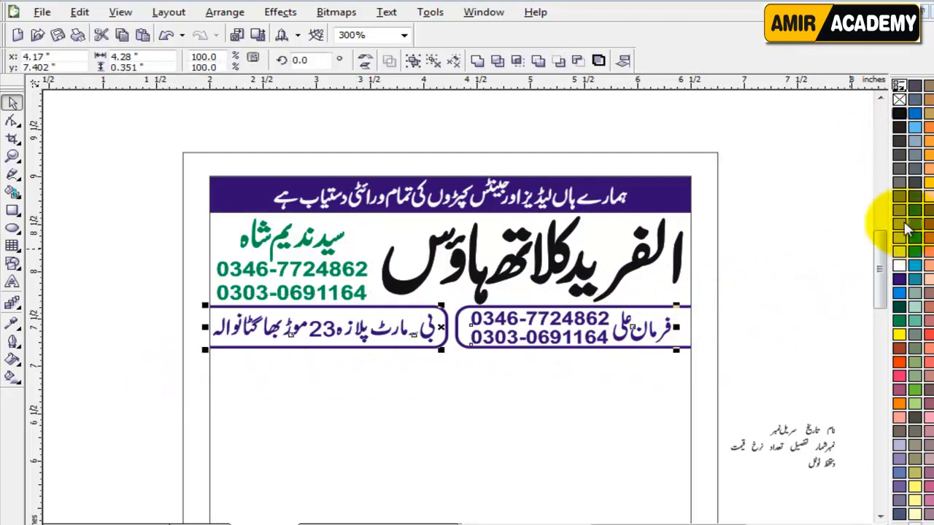
click(898, 114)
click(780, 319)
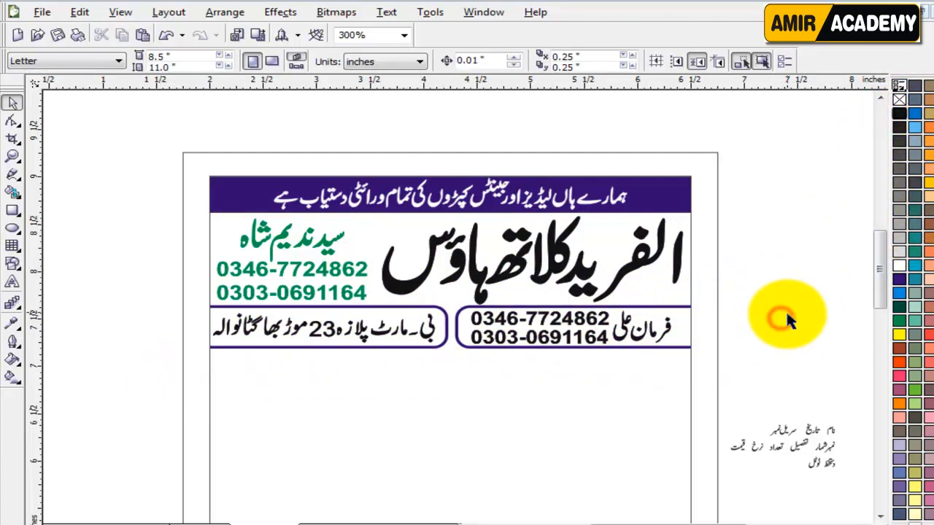
click(674, 194)
ctrl+click(674, 194)
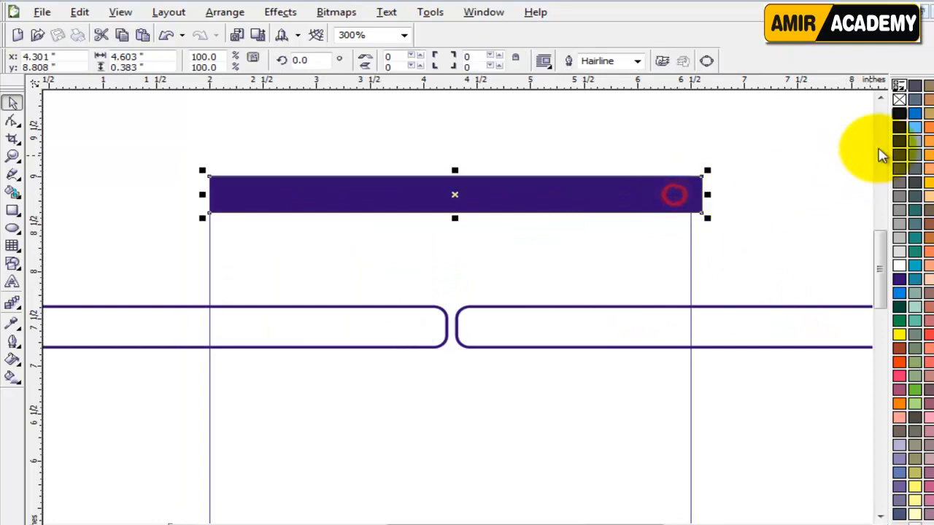
click(899, 114)
Step: Give both box outlines a black outline and recolour the green name and phone numbers black
click(763, 340)
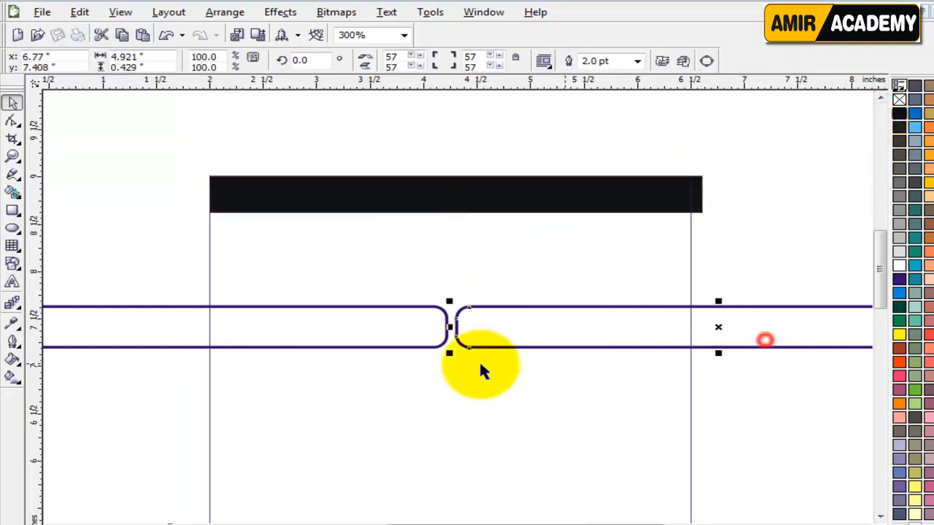
click(285, 334)
right_click(898, 114)
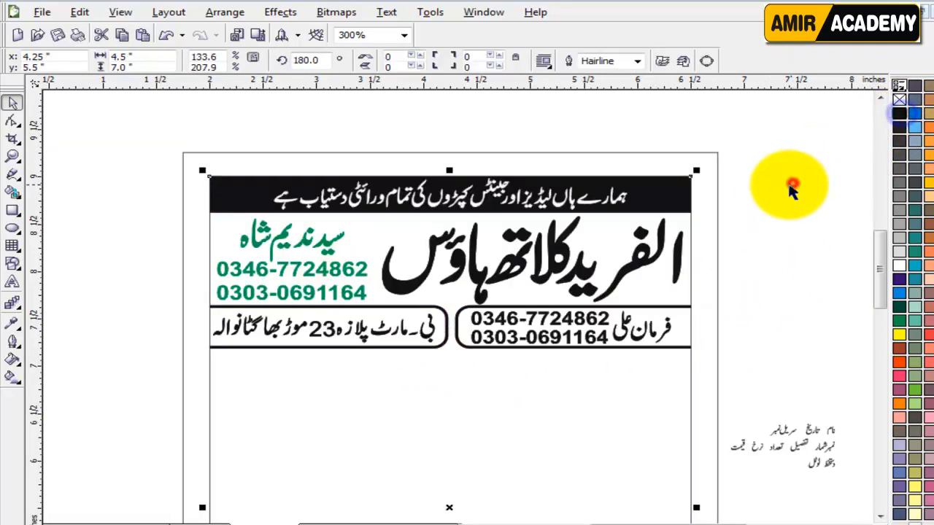
click(769, 211)
drag(162, 204, 343, 340)
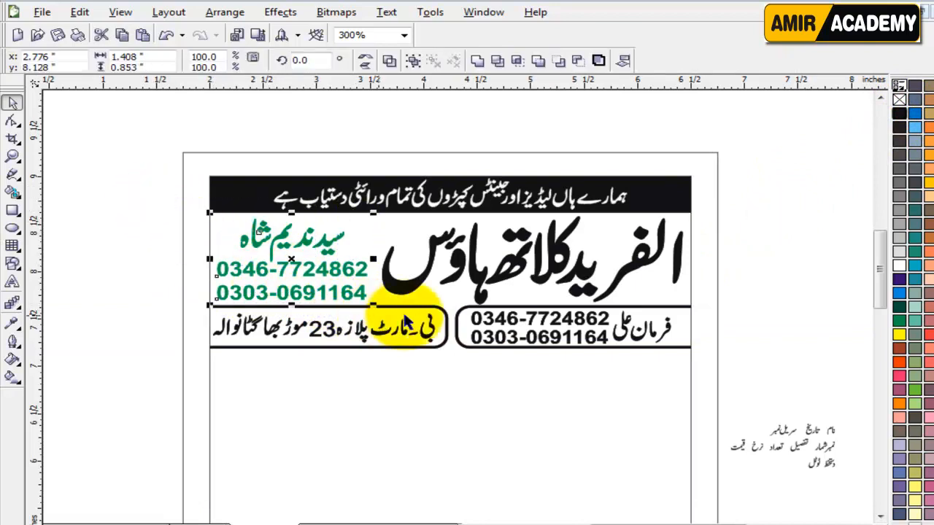
click(899, 115)
click(791, 276)
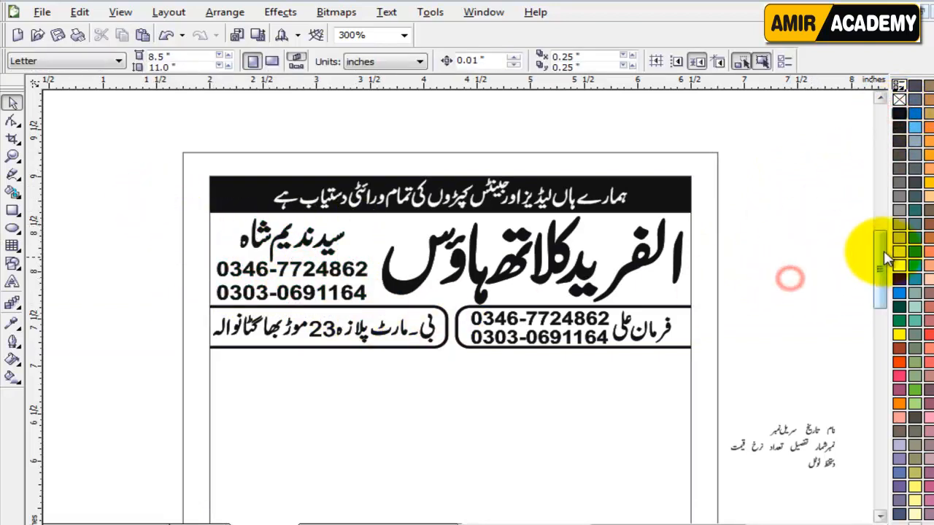
drag(878, 251, 880, 270)
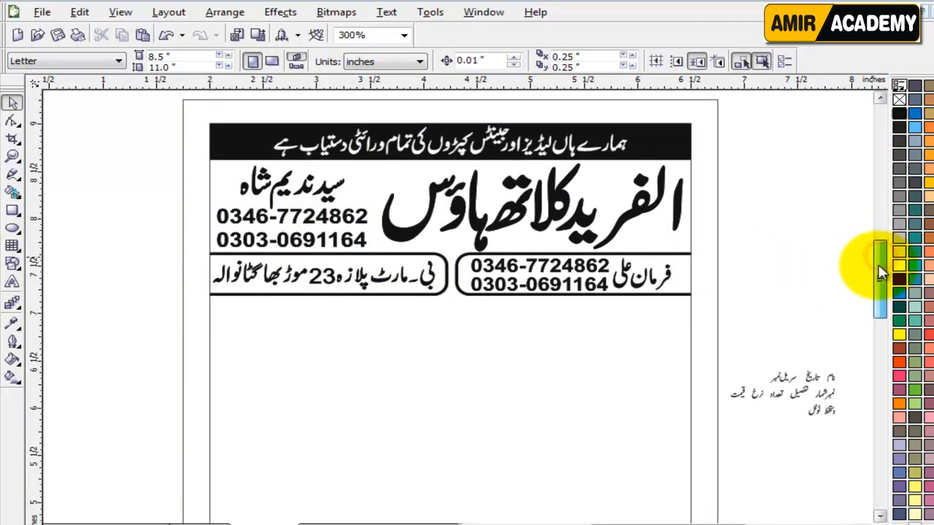
Step: Select the first line of small Urdu labels on the page
click(789, 291)
click(778, 293)
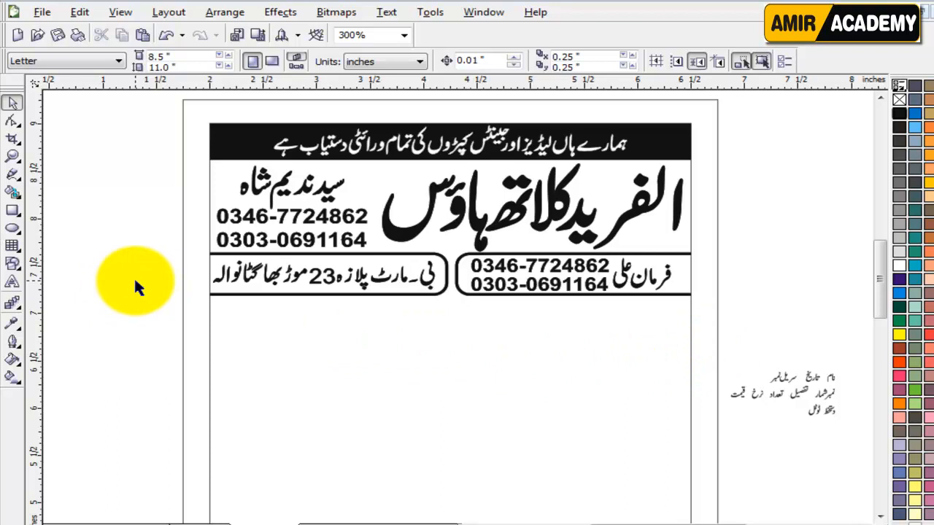
click(738, 235)
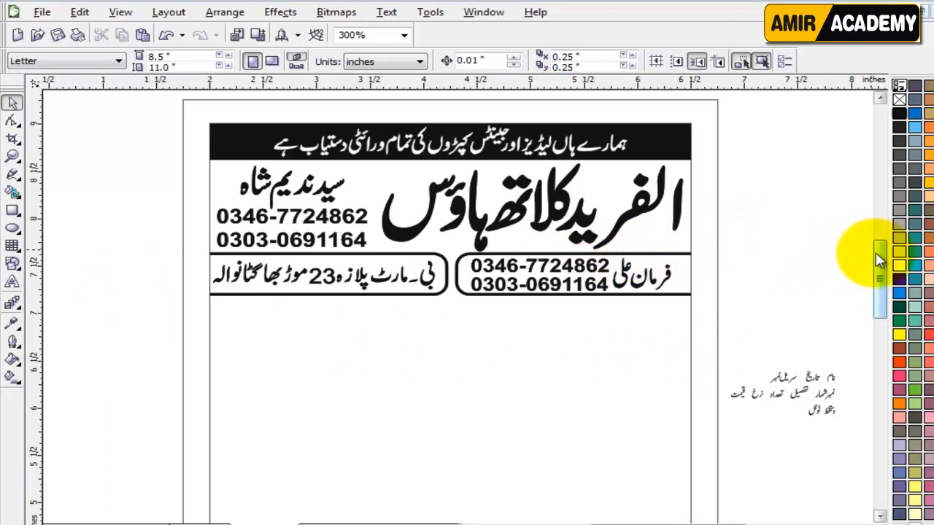
drag(875, 254, 875, 257)
click(834, 265)
click(112, 301)
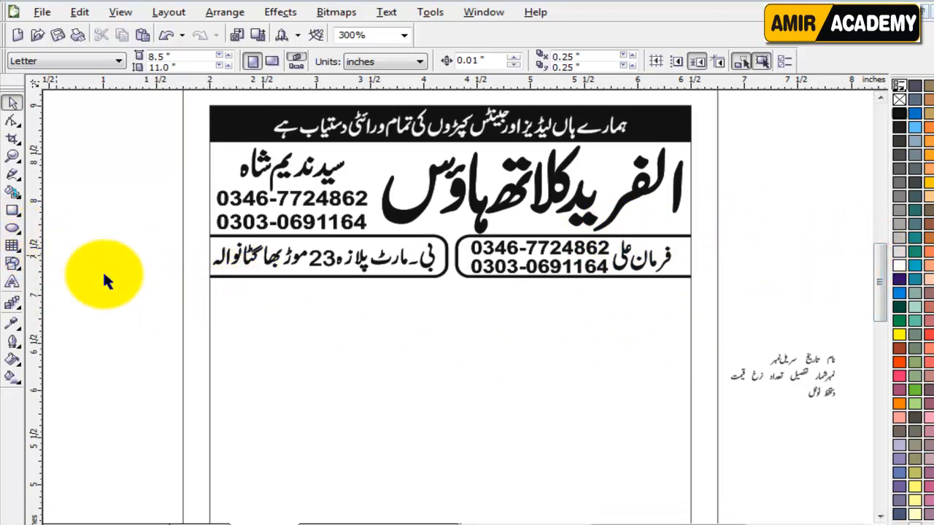
drag(876, 256, 875, 260)
click(855, 306)
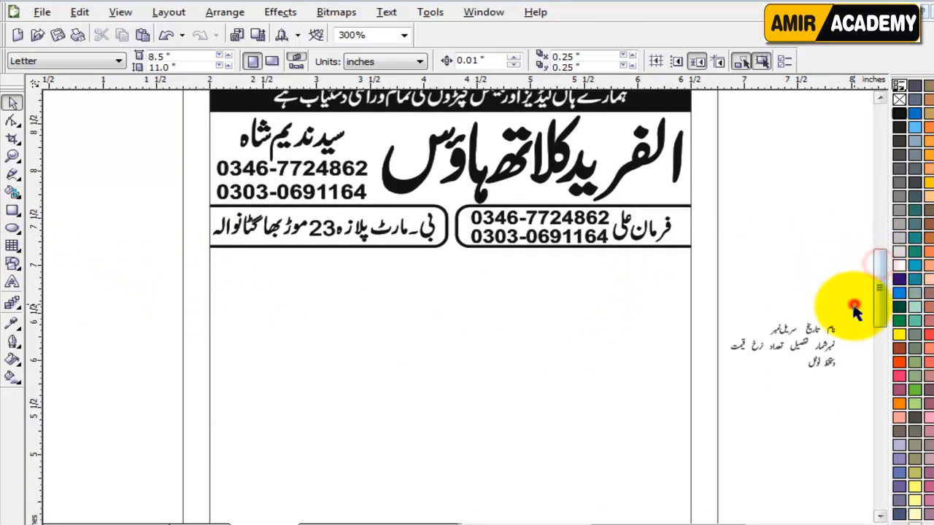
drag(848, 305, 313, 273)
click(766, 267)
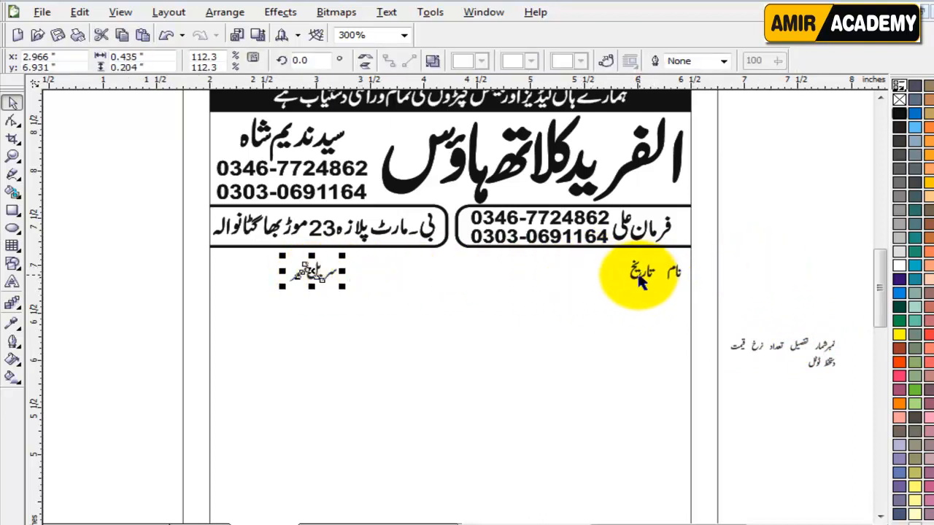
Step: Move سریل نمبر and تاریخ under the header and align them with نام in one row
drag(639, 271, 427, 269)
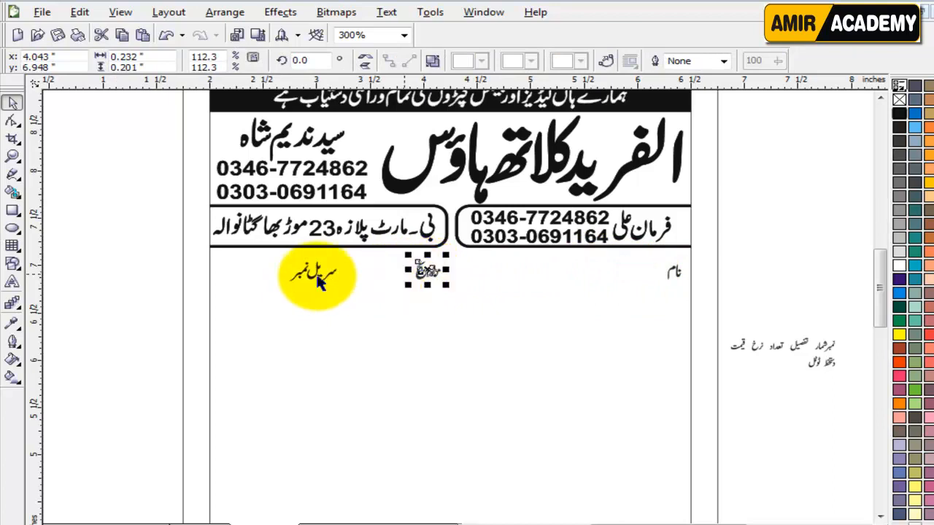
drag(136, 249, 470, 313)
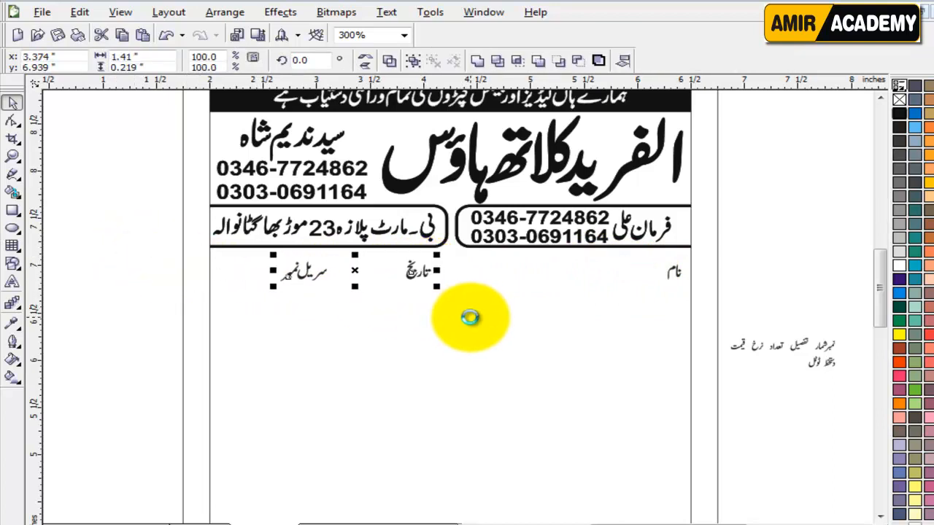
click(113, 325)
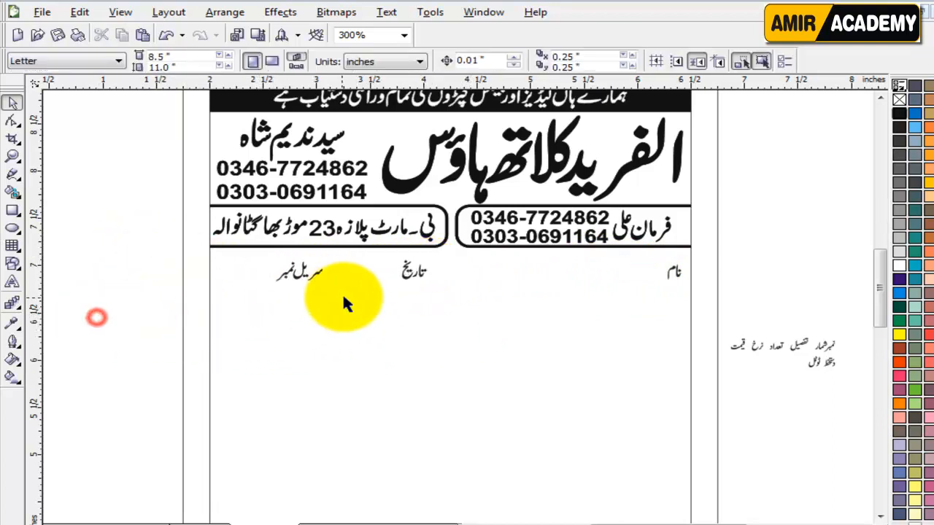
click(416, 271)
click(761, 271)
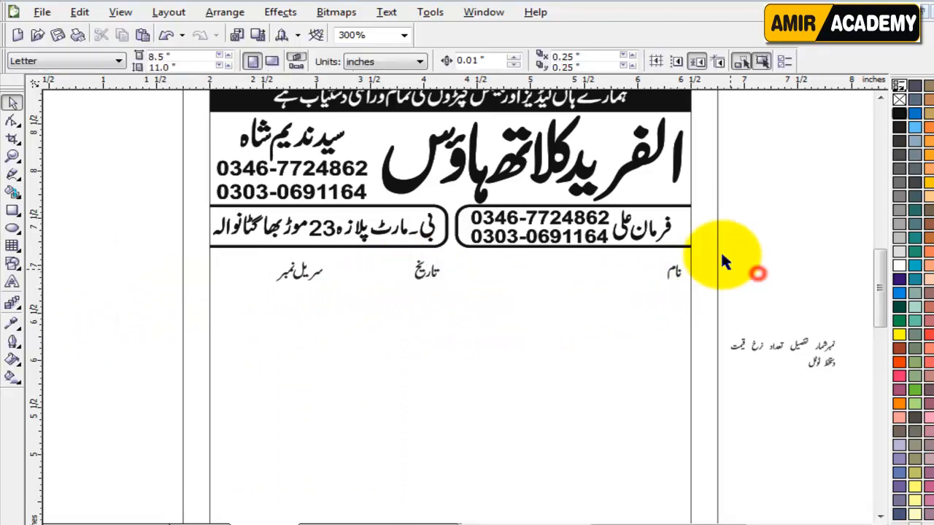
drag(733, 246, 204, 311)
key(e)
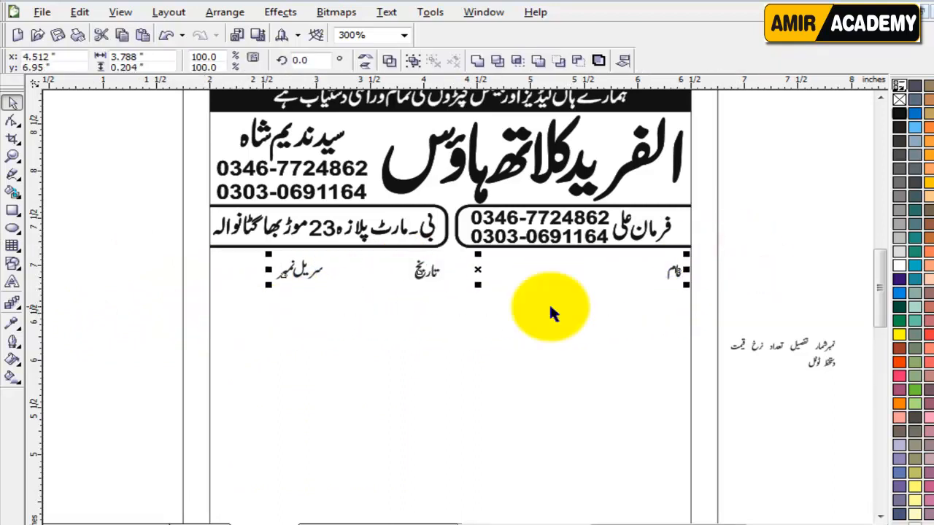
key(b)
click(736, 284)
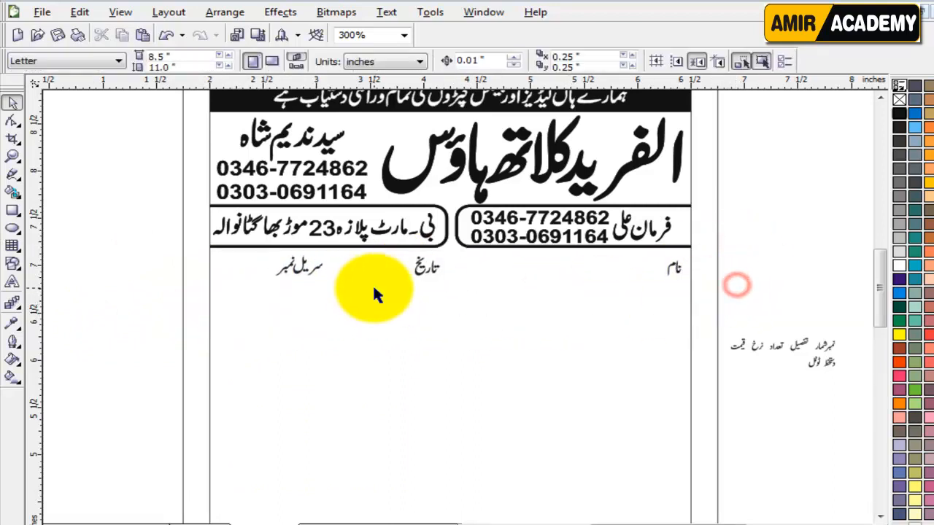
key(z)
drag(140, 236, 652, 313)
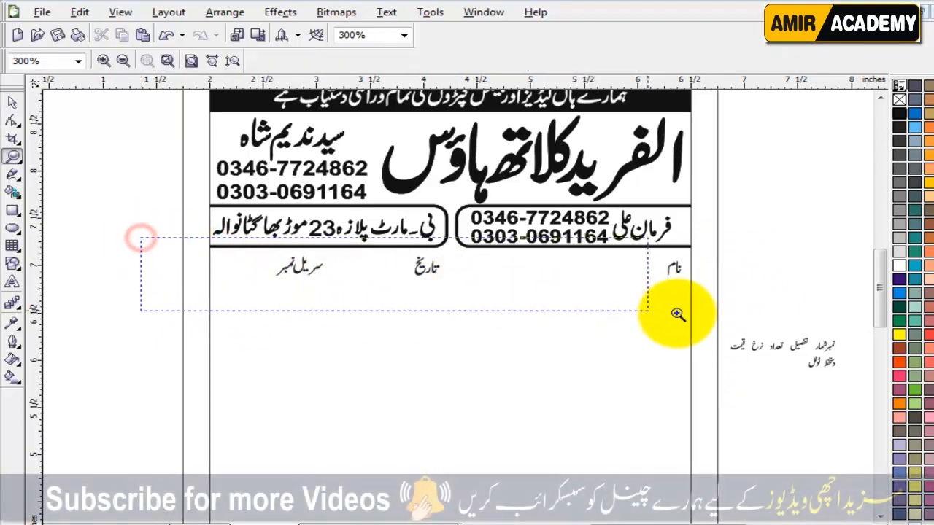
Step: Draw three straight freehand lines ending just before سریل نمبر, تاریخ and نام
click(15, 176)
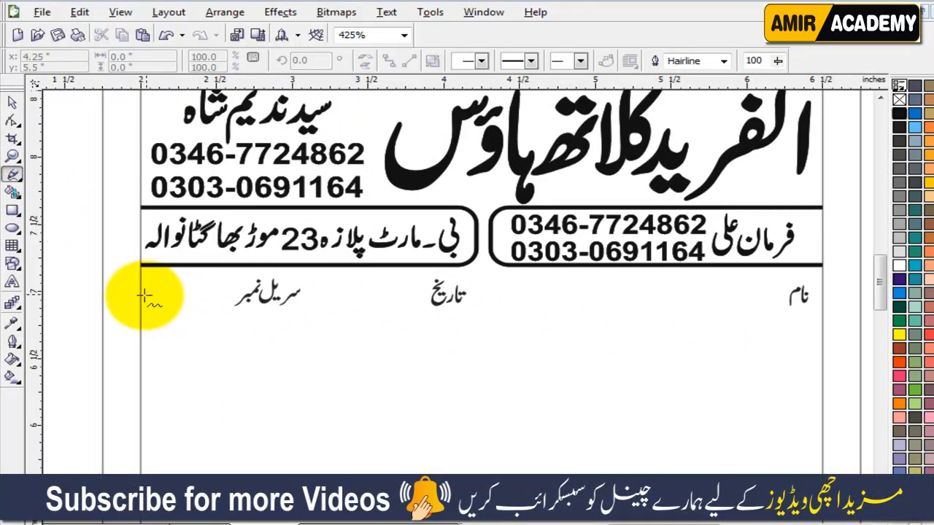
click(144, 296)
click(240, 296)
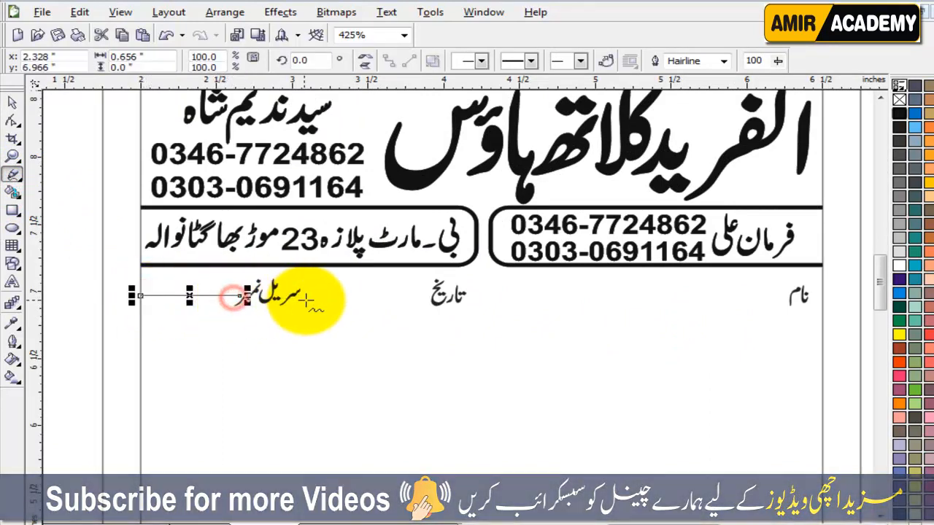
click(304, 299)
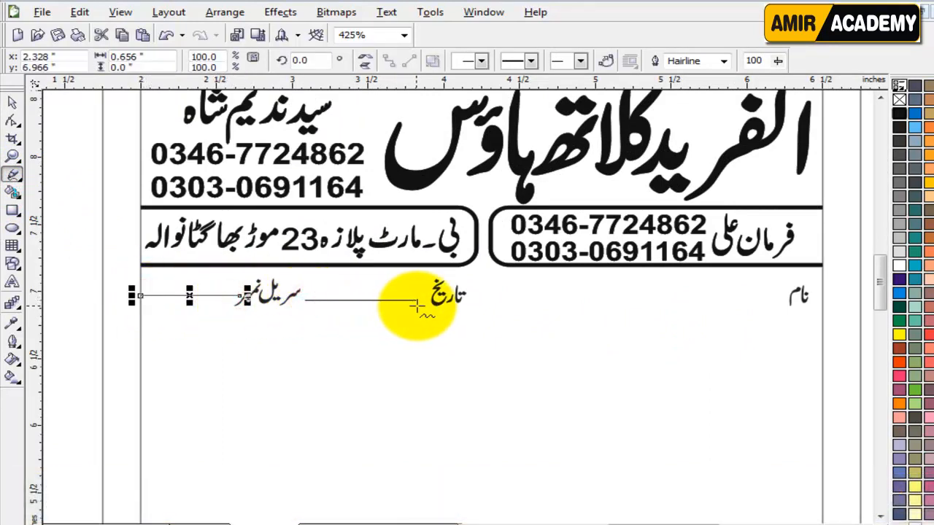
click(434, 300)
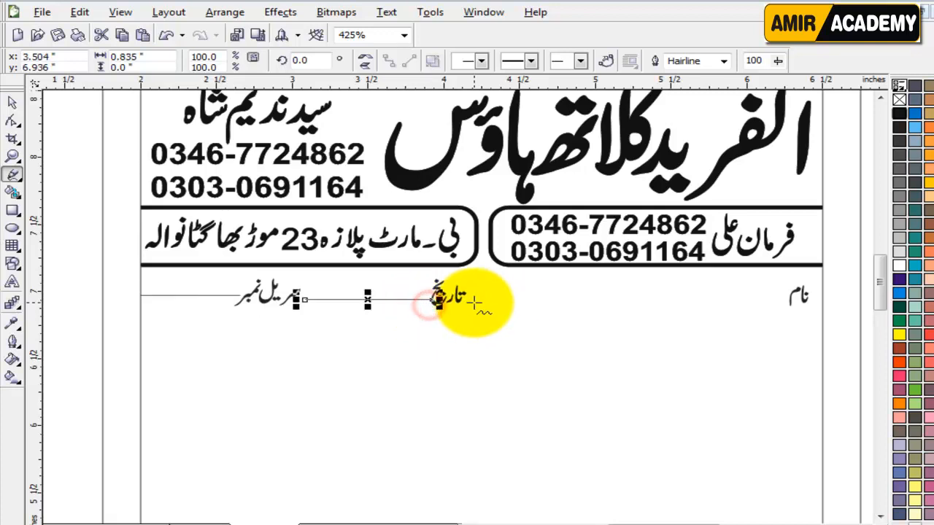
click(460, 299)
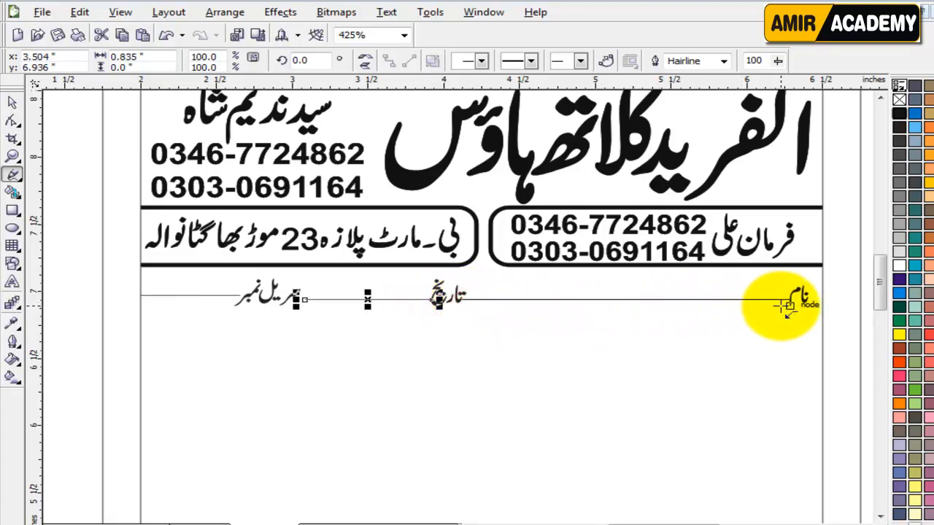
click(785, 307)
Step: Shift the selected fill-in lines so they line up with the labels
click(11, 102)
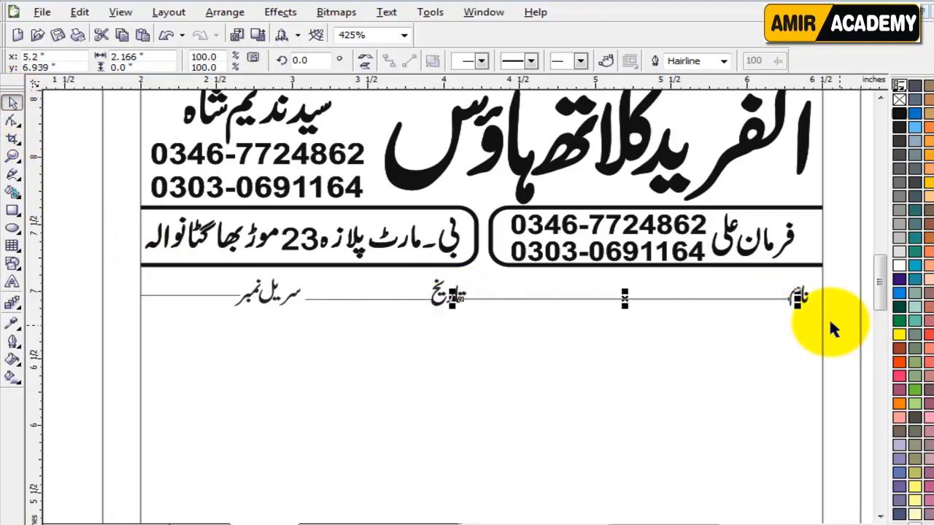
shift+click(381, 299)
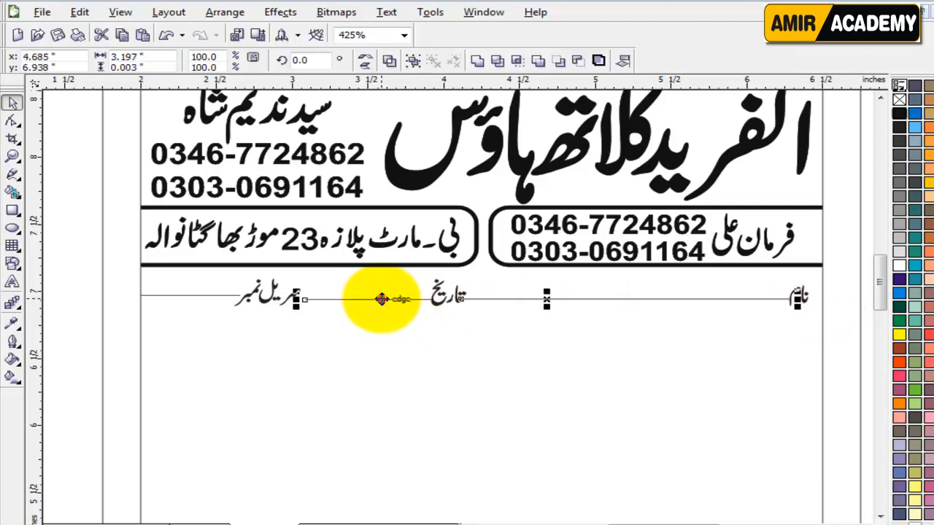
drag(223, 303, 312, 302)
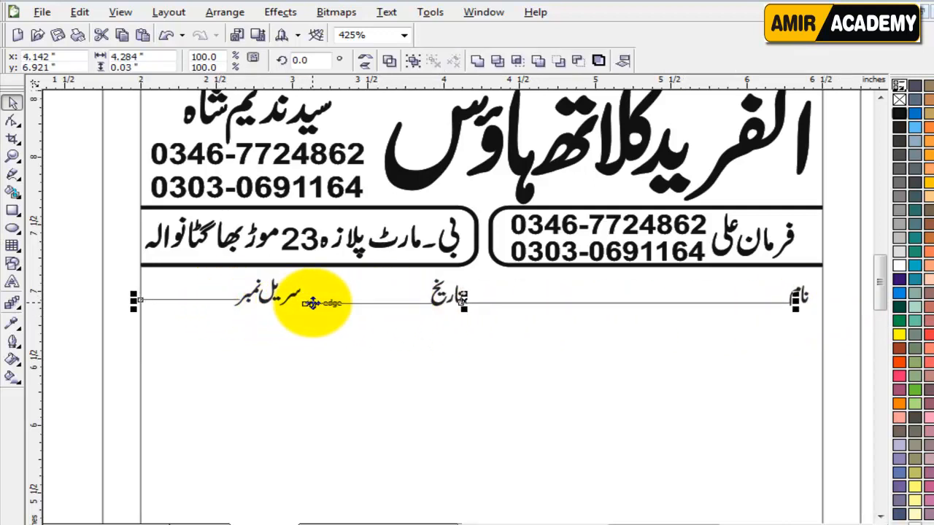
click(73, 356)
scroll(507, 307, up, 2)
Step: Adjust the end nodes of the fill-in lines, moving a left end slightly left
key(F10)
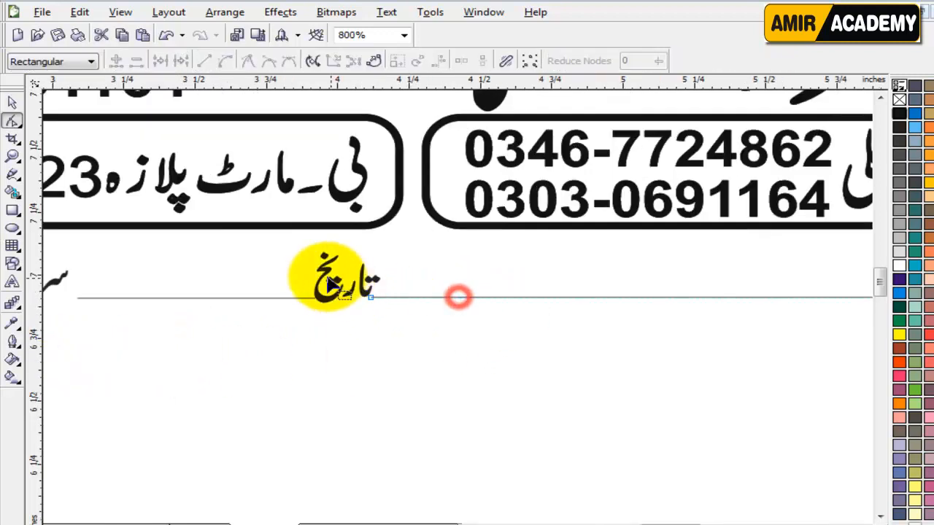
click(459, 297)
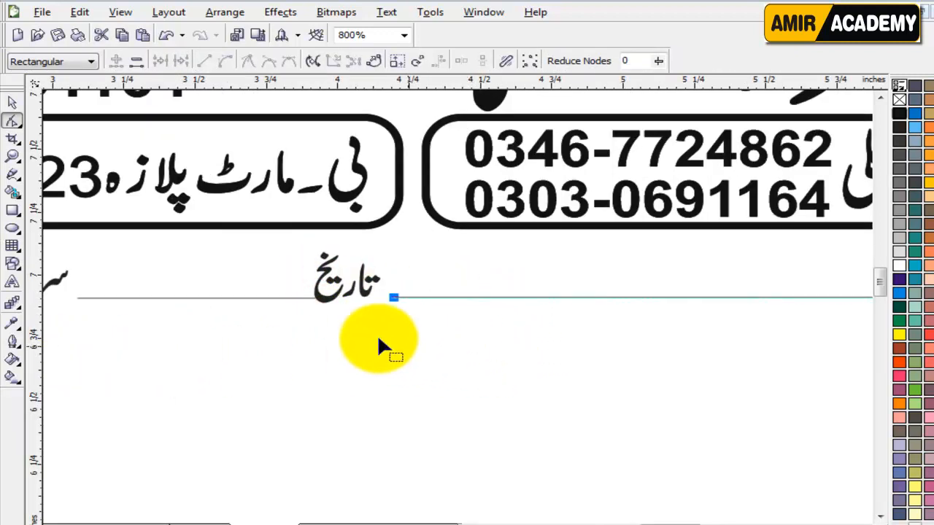
click(232, 298)
drag(283, 277, 366, 341)
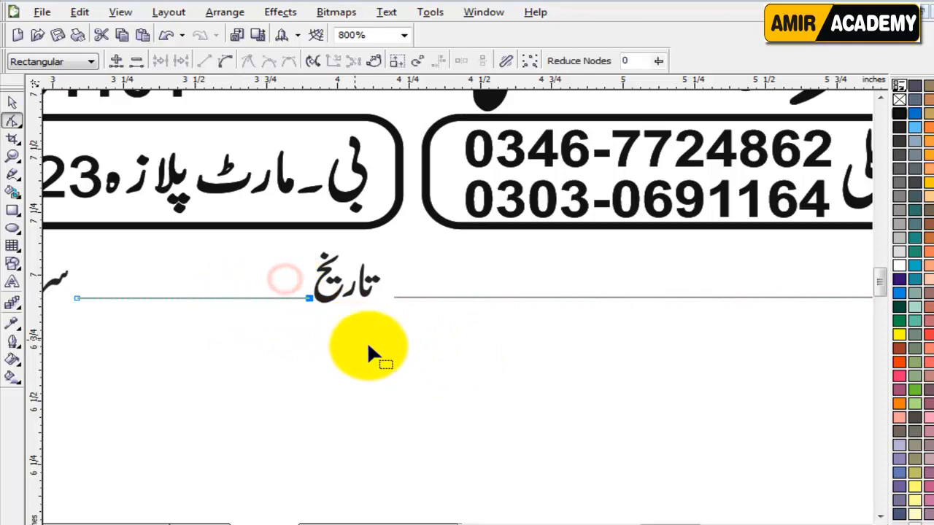
drag(46, 328, 62, 324)
key(Left)
key(Left)
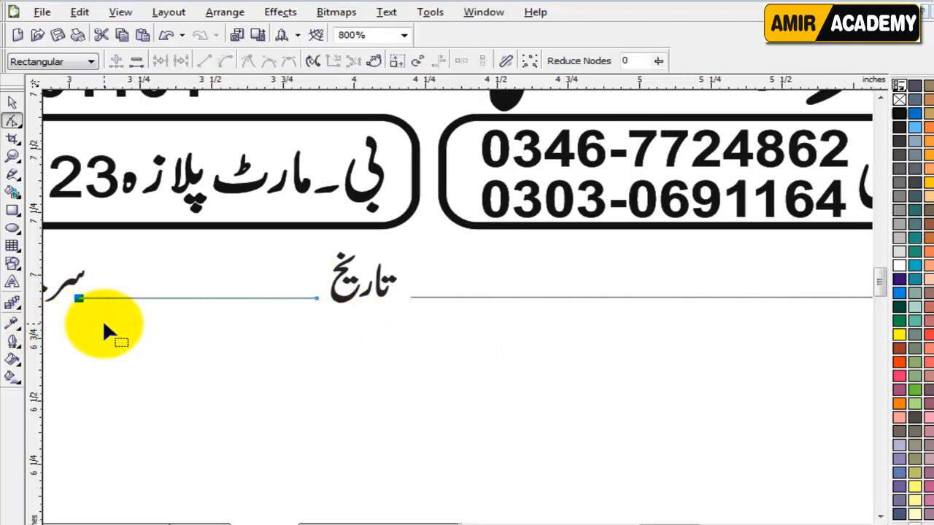
scroll(110, 313, down, 1)
scroll(414, 297, up, 1)
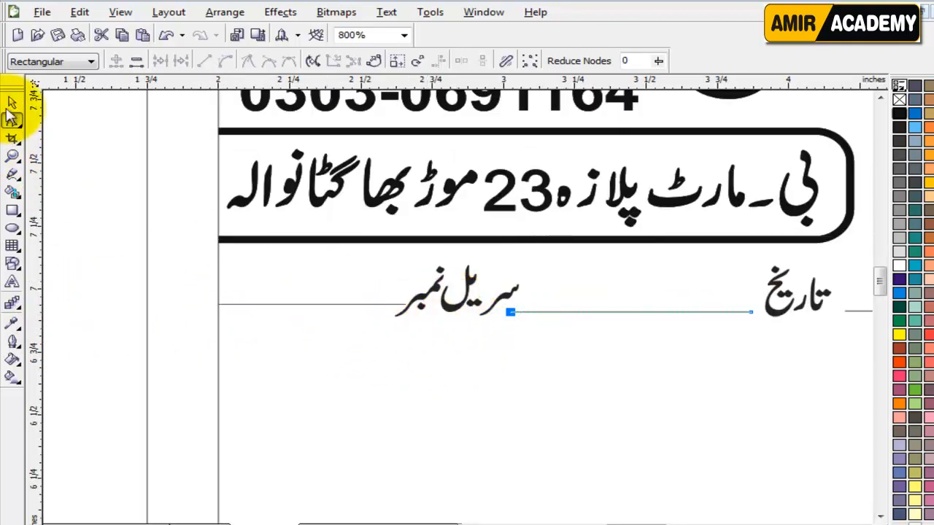
click(371, 304)
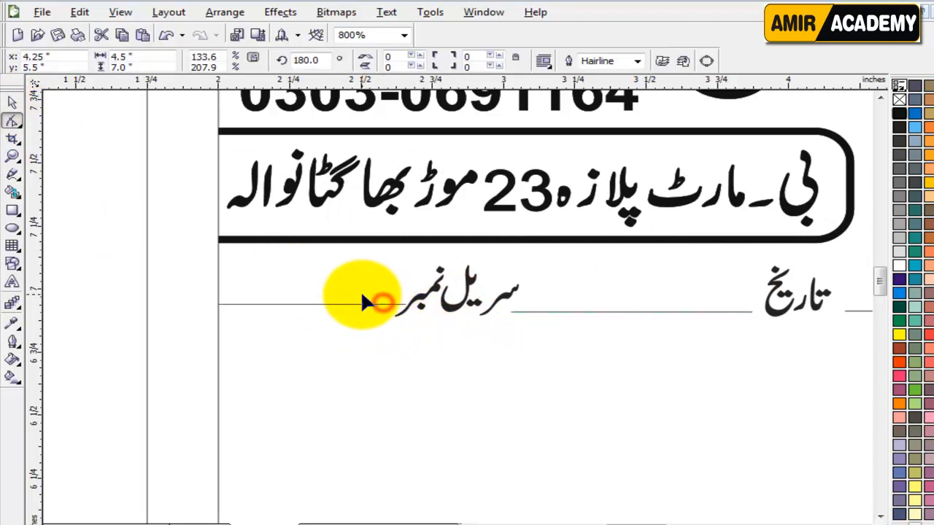
click(351, 304)
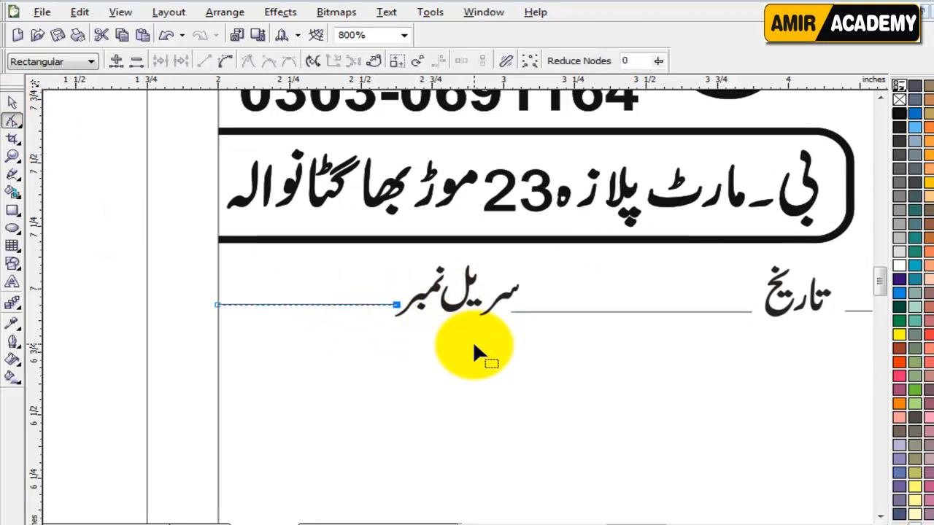
Step: Select all the fill-in lines in the label row
click(12, 103)
scroll(149, 212, down, 1)
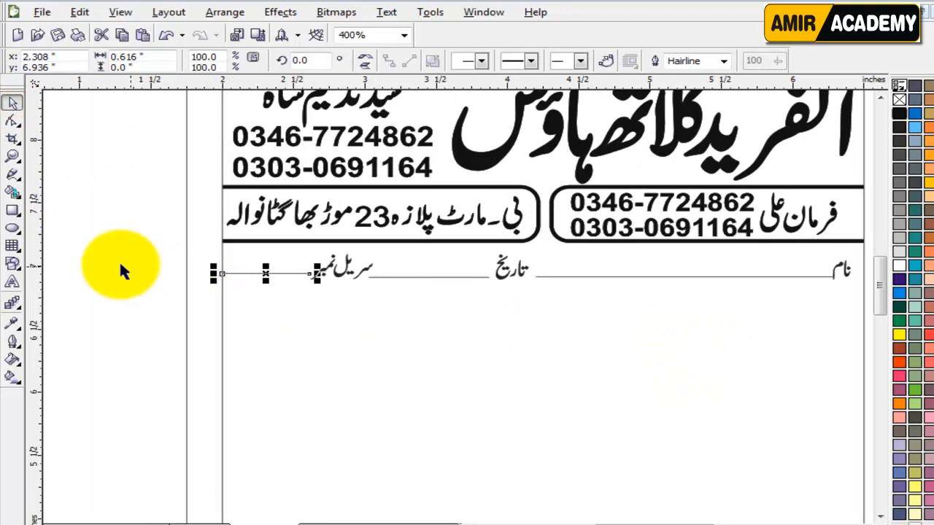
drag(120, 256, 795, 308)
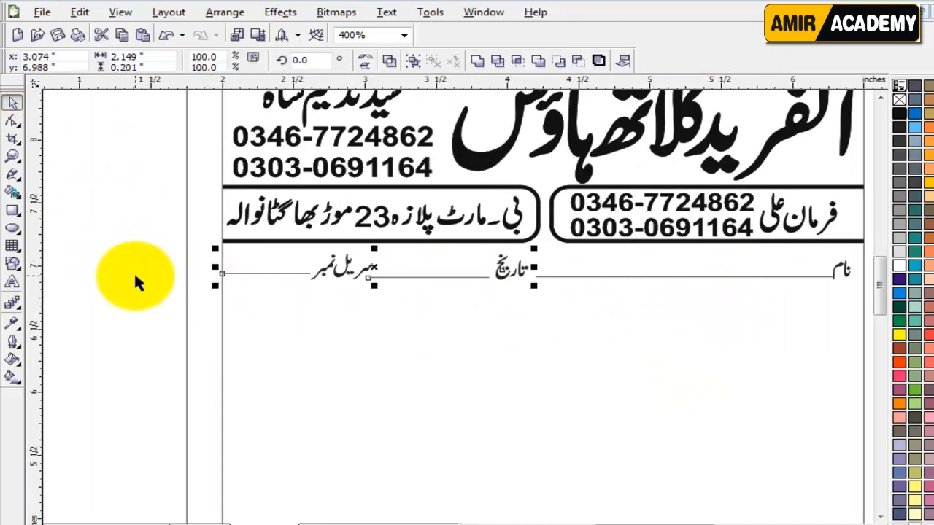
click(133, 273)
drag(179, 261, 839, 318)
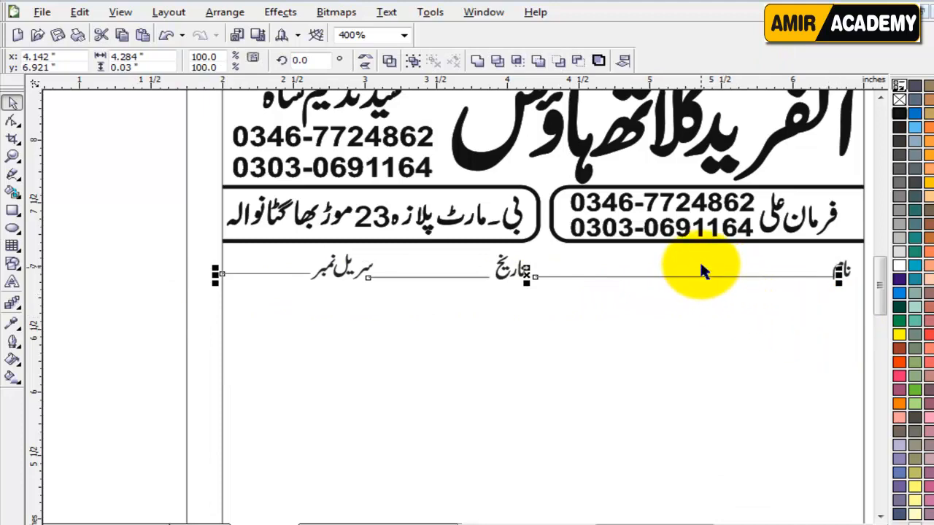
Step: Give the fill-in lines a 1.5 pt outline with round line ends and corners
key(F12)
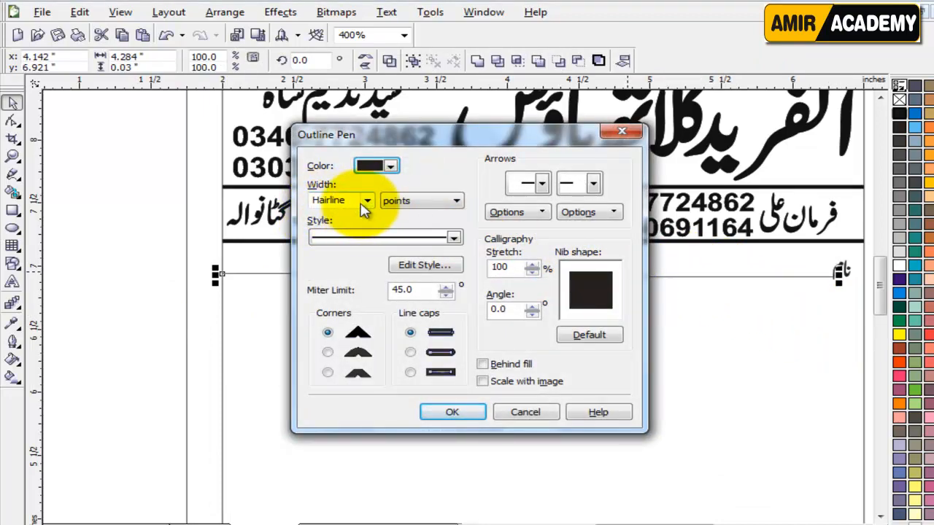
click(366, 202)
click(338, 247)
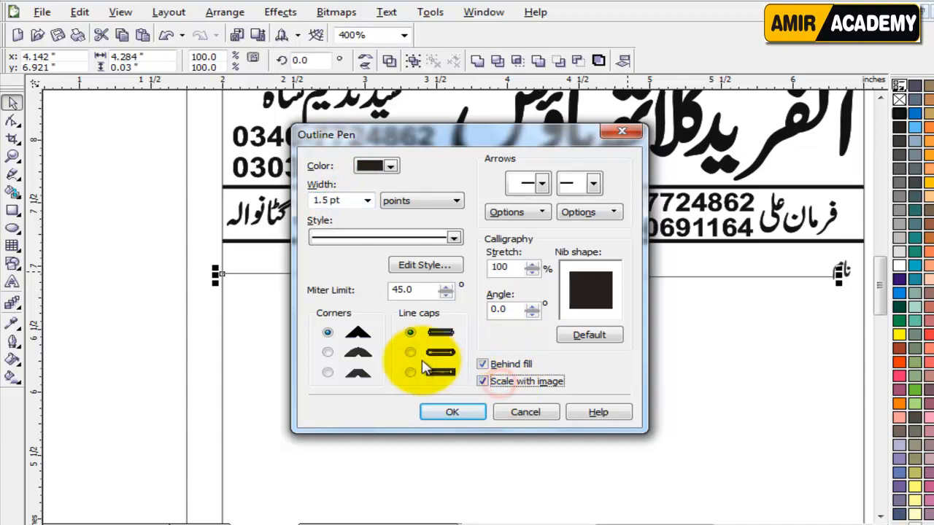
click(410, 353)
click(328, 353)
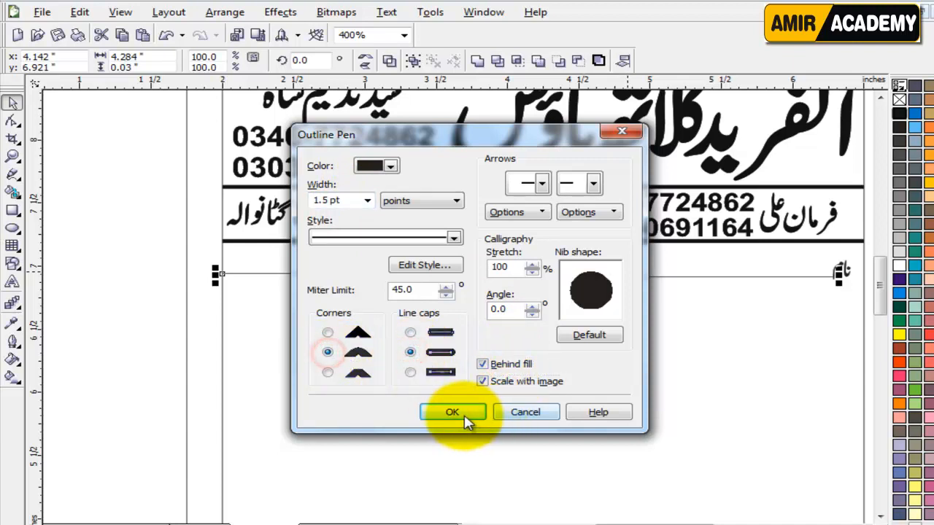
click(453, 413)
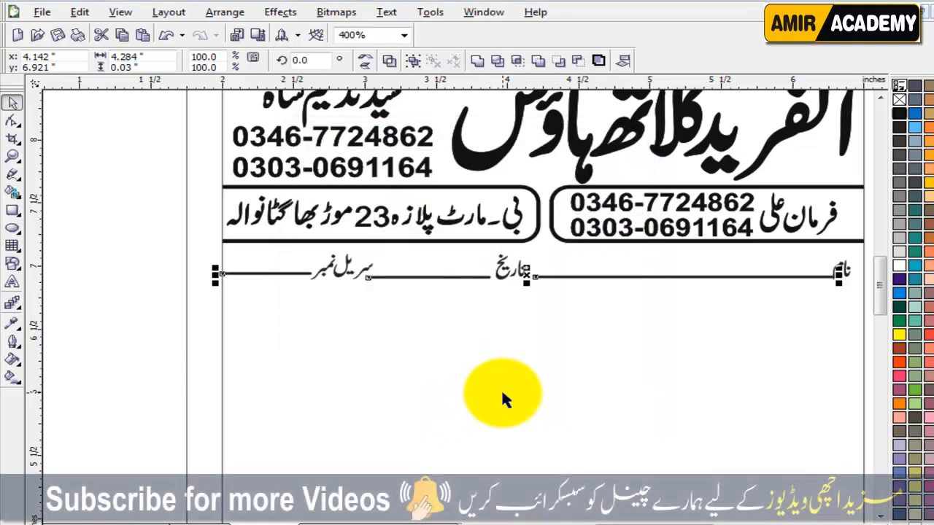
click(80, 336)
click(669, 277)
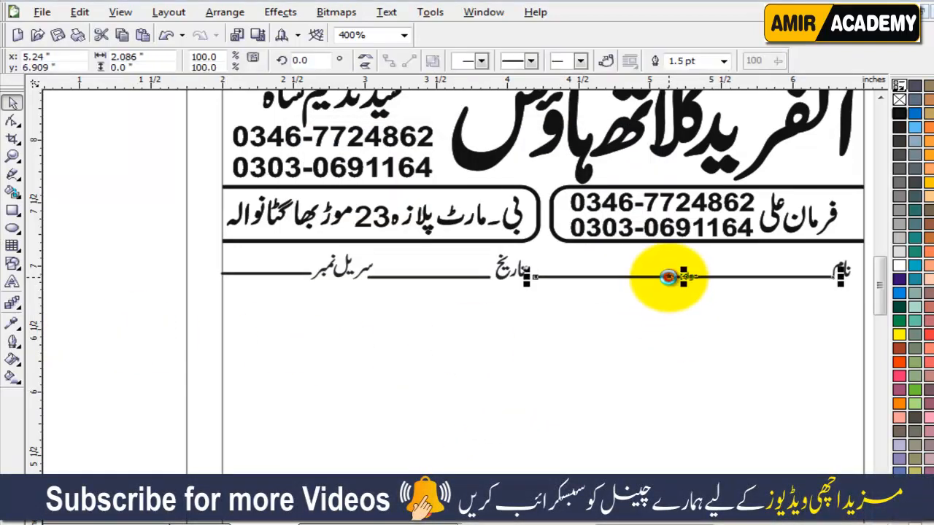
Step: Move the small Urdu label text beside the bill page
click(102, 406)
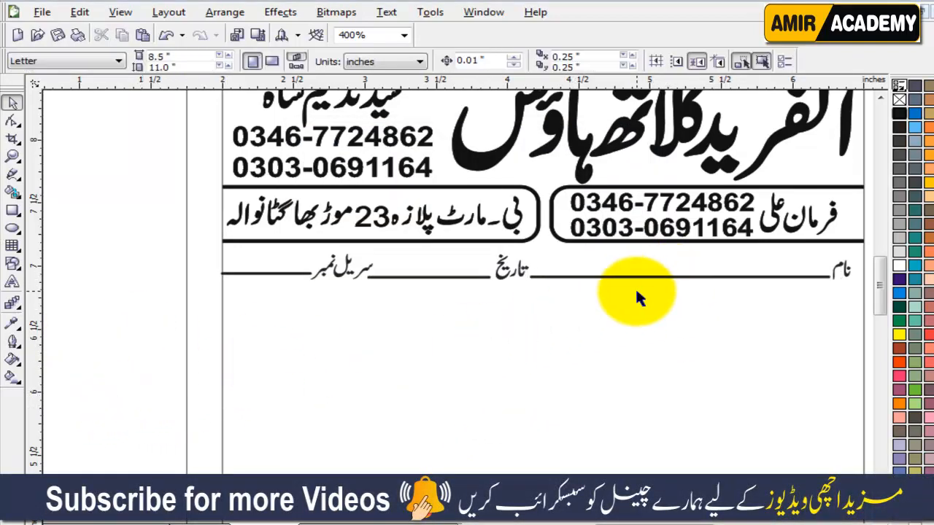
scroll(649, 299, down, 1)
click(606, 285)
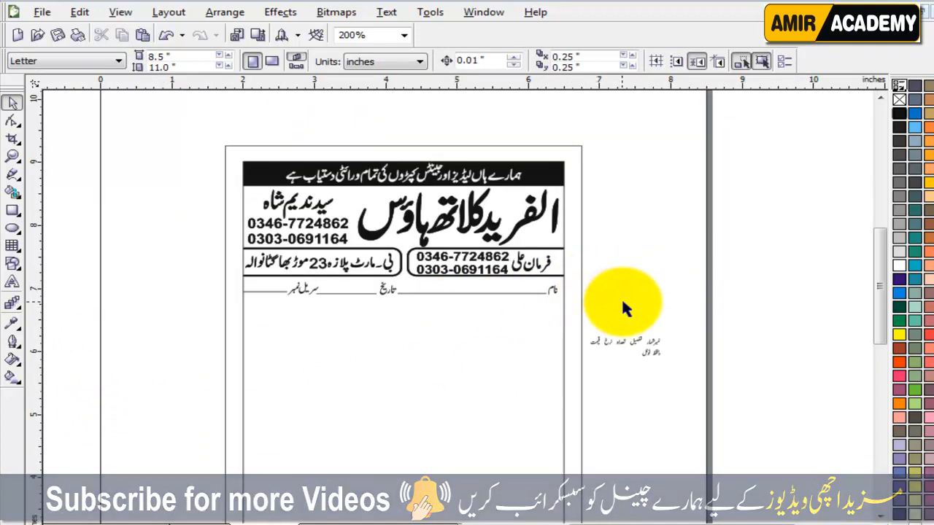
click(628, 304)
drag(688, 326, 575, 387)
drag(620, 340, 646, 314)
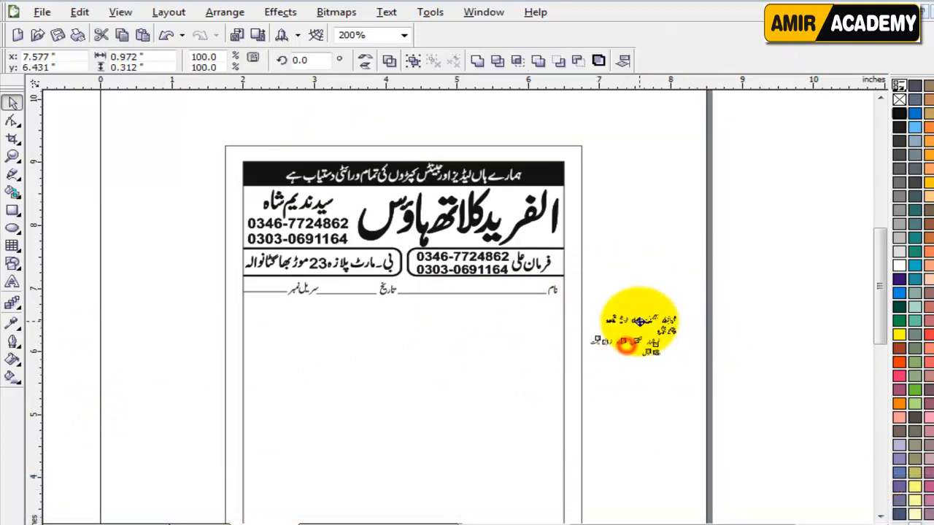
drag(884, 278, 881, 292)
click(652, 354)
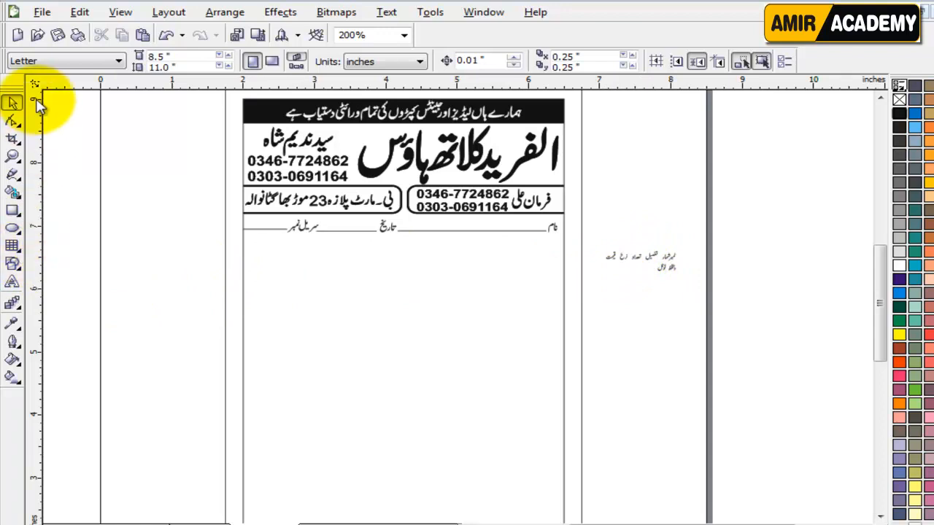
Step: Draw a 5×3 graph-paper grid below the name line
click(20, 253)
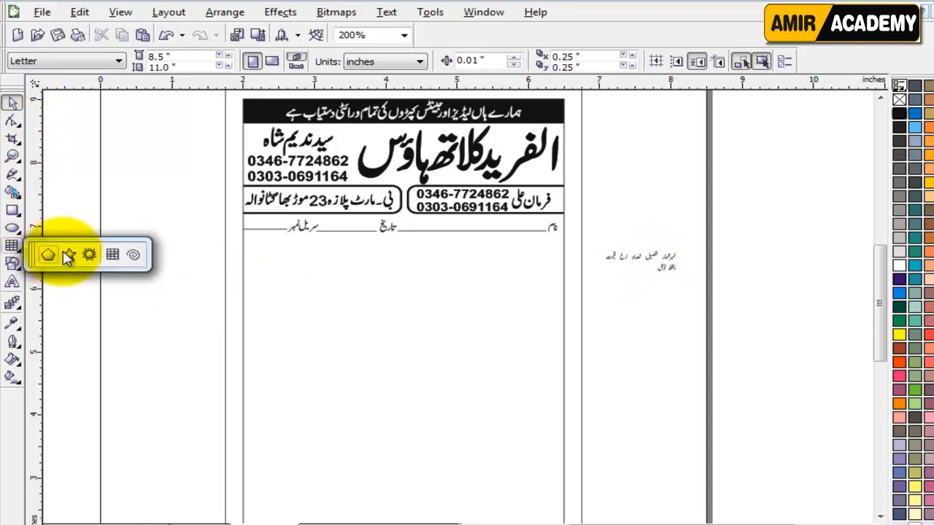
click(113, 254)
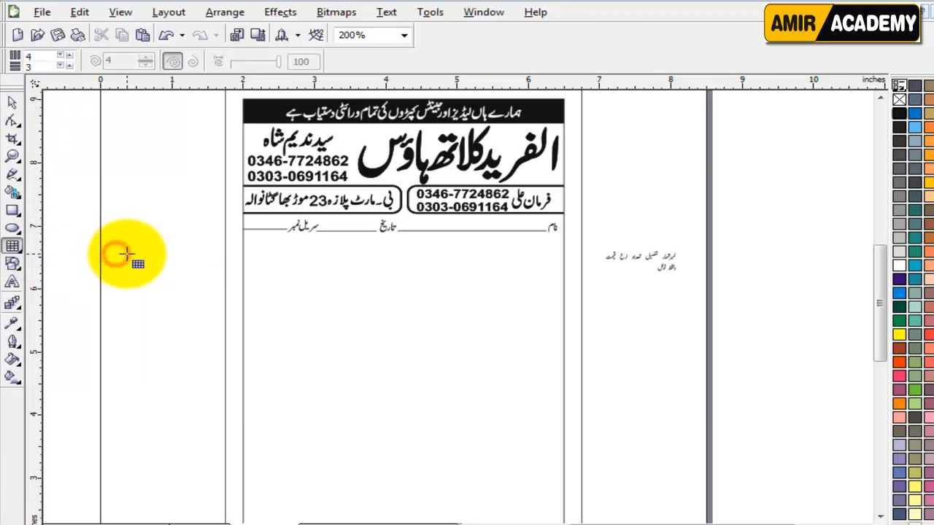
double_click(37, 57)
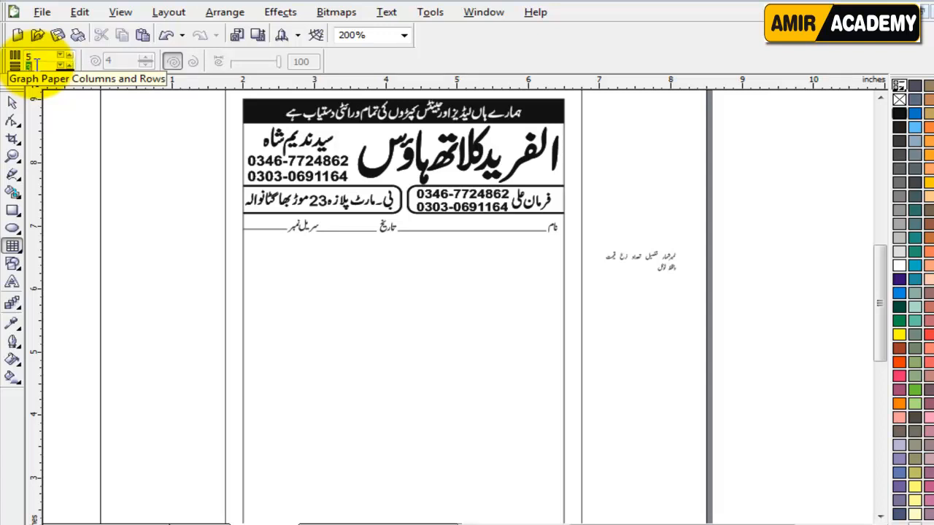
drag(253, 248, 379, 307)
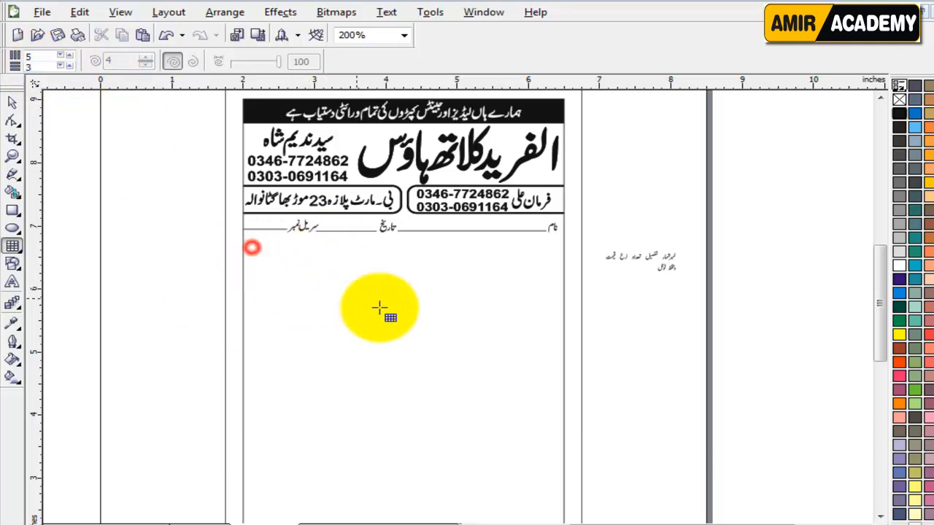
drag(255, 245, 499, 304)
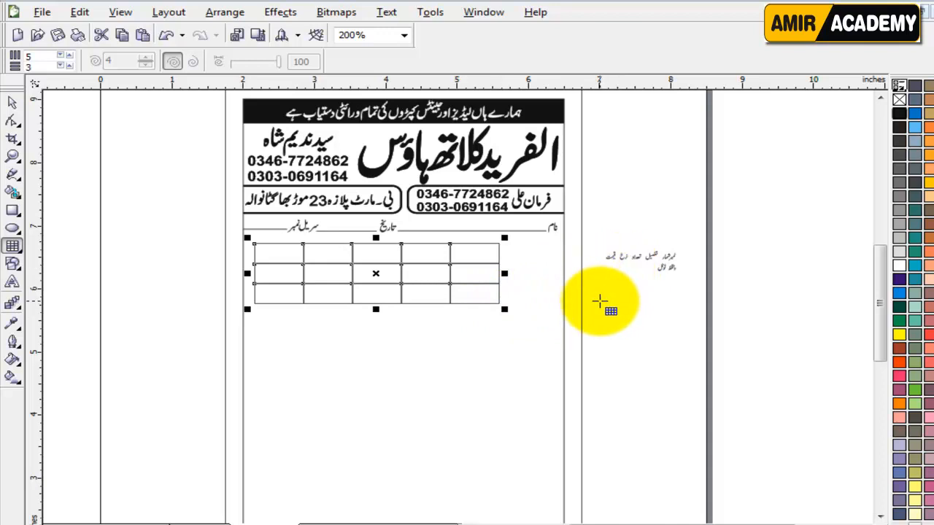
Step: Delete the graph-paper grid, leaving the area empty
click(12, 103)
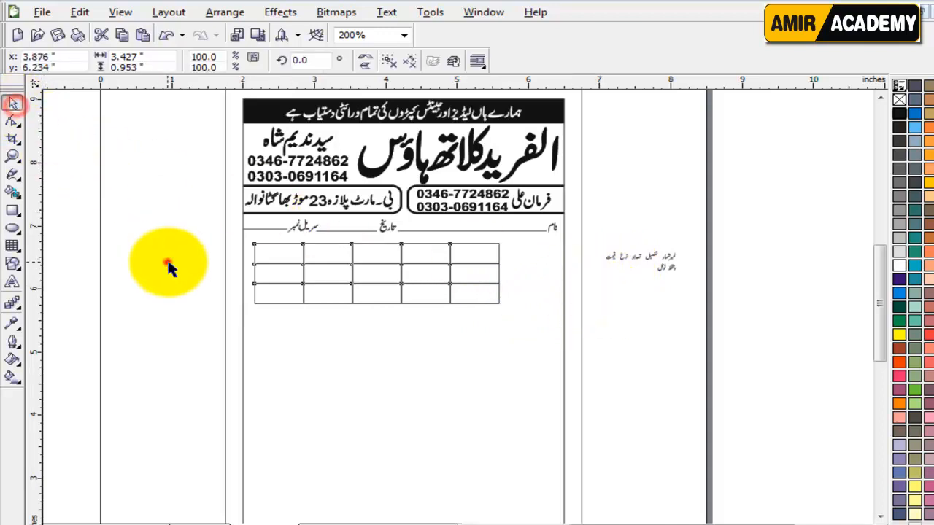
click(168, 269)
click(382, 267)
key(Delete)
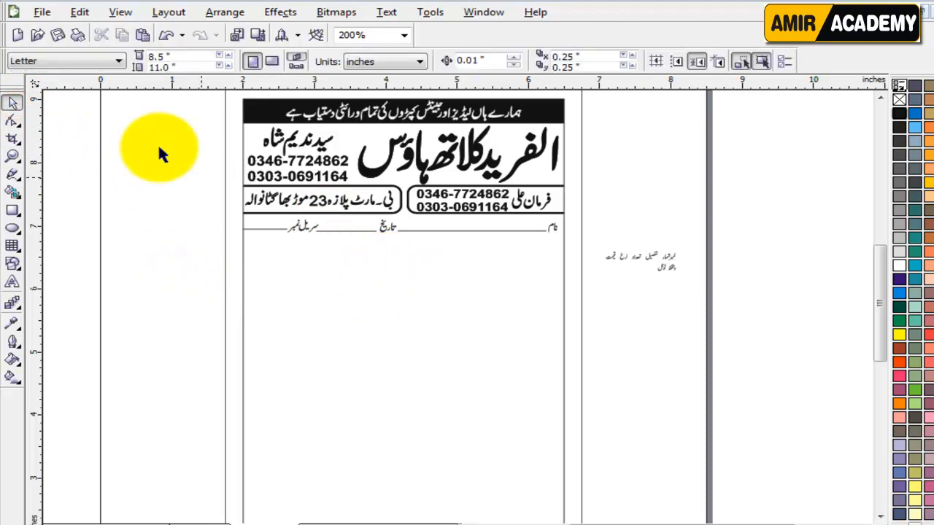
Step: Draw a 4-column table below the name line, sized to fit inside the page border
click(12, 246)
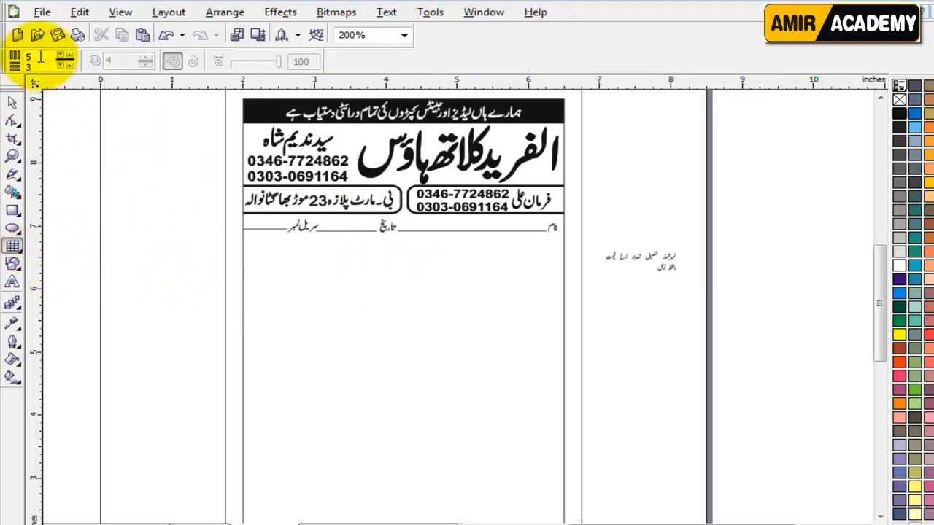
click(40, 57)
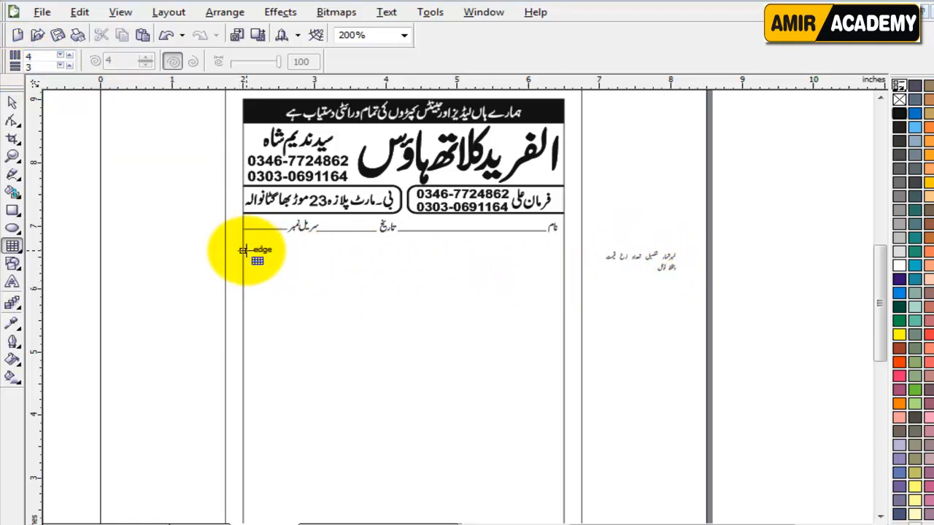
drag(249, 251, 534, 312)
mouse_move(524, 311)
mouse_down()
mouse_move(497, 305)
mouse_move(496, 314)
mouse_up()
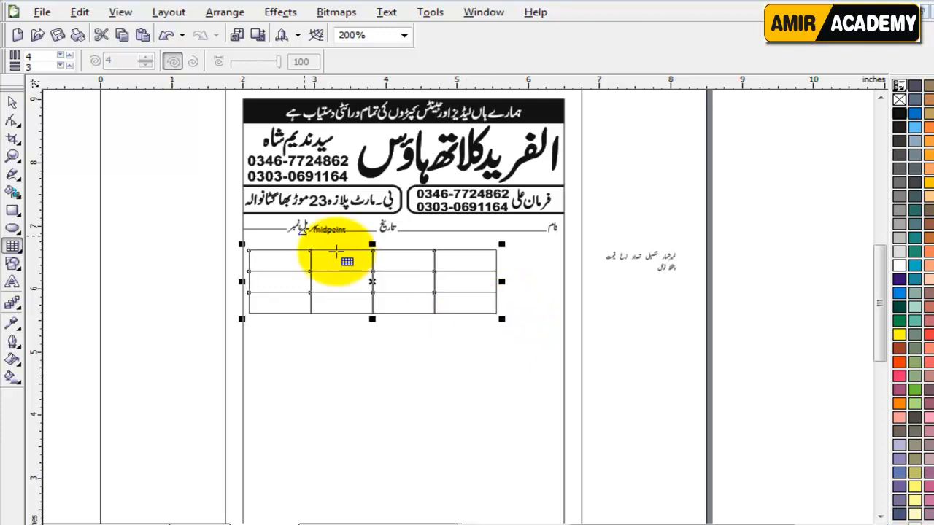
Step: Delete the table's bottom row, leaving two rows
click(13, 121)
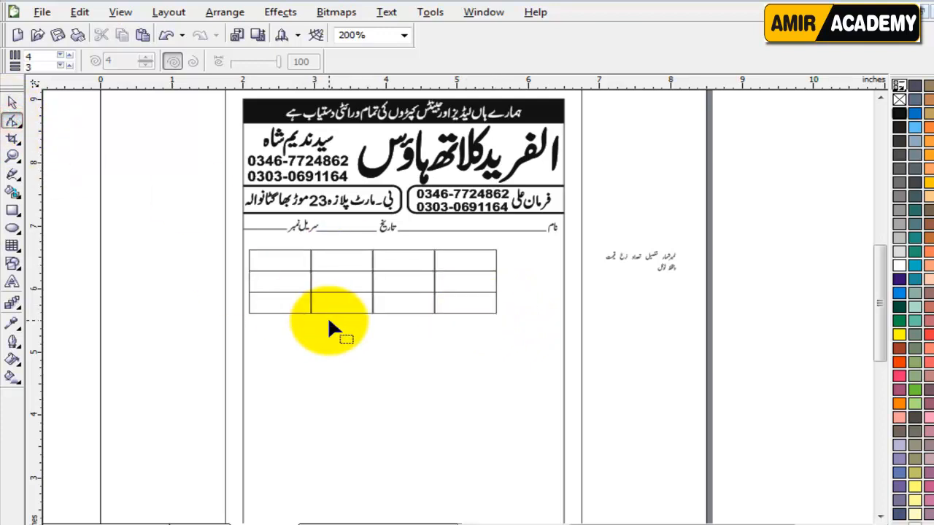
click(13, 105)
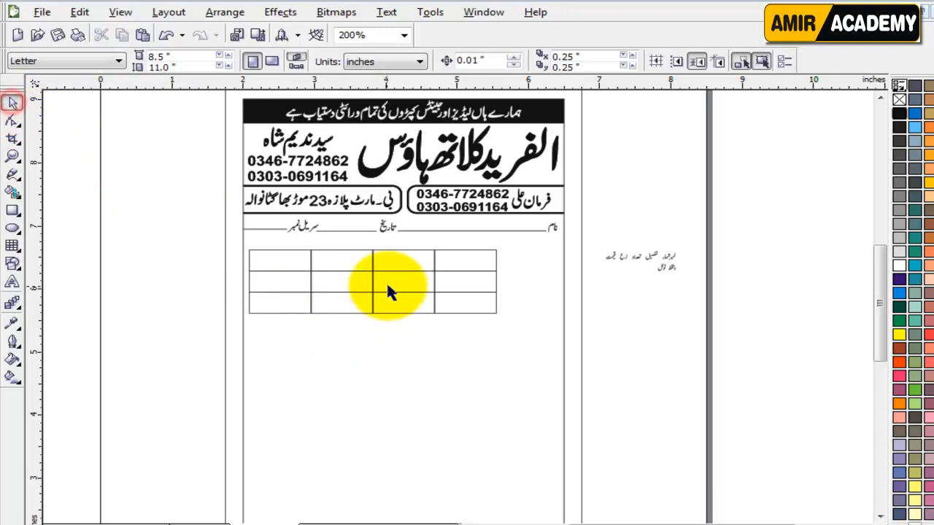
click(386, 285)
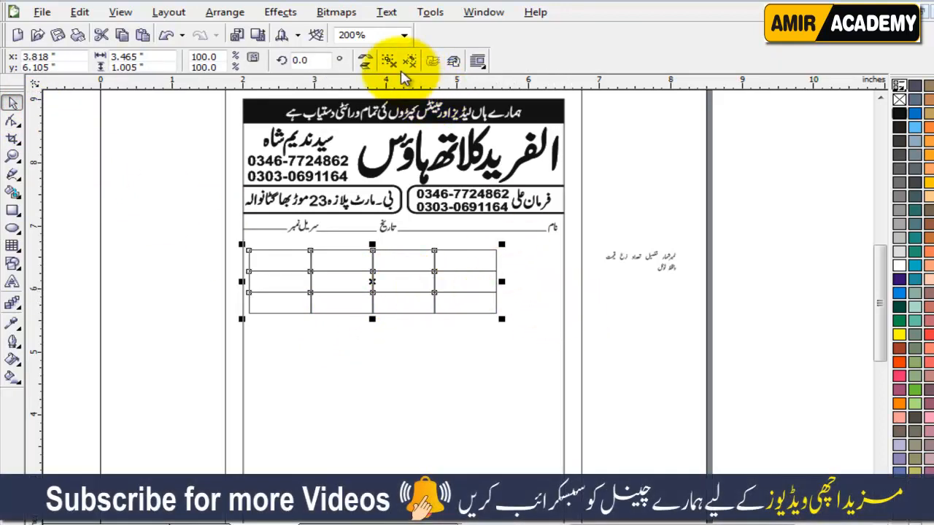
drag(660, 372, 212, 292)
key(Delete)
click(669, 364)
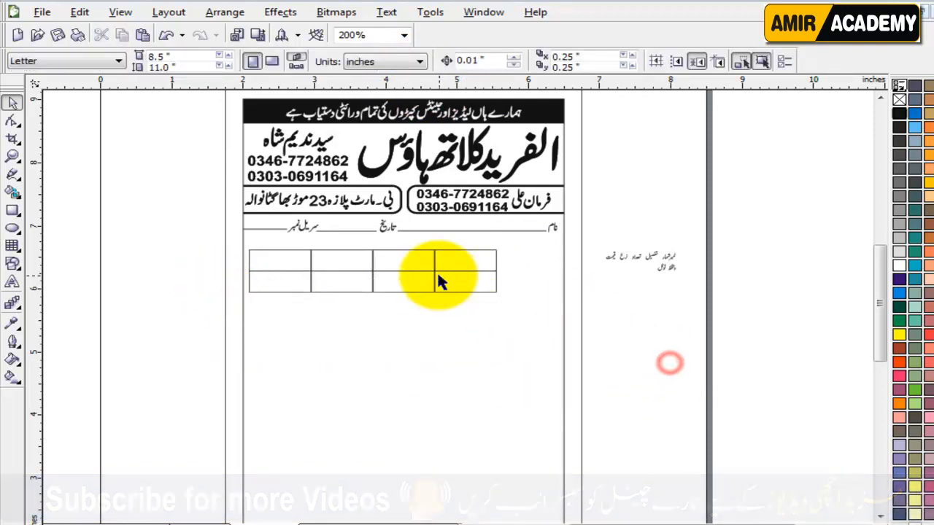
scroll(437, 270, up, 2)
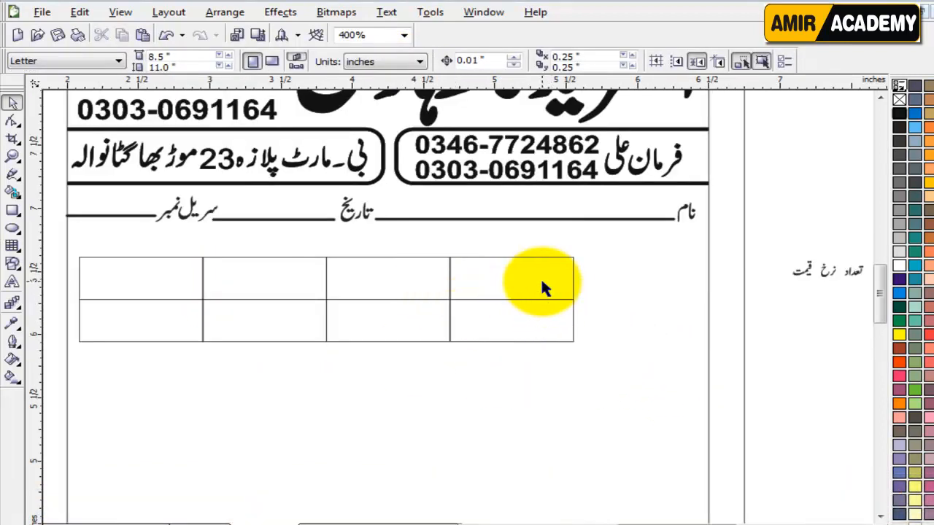
Step: Narrow the table's rightmost column and shift the left edge and first divider right
drag(55, 246, 649, 376)
click(12, 120)
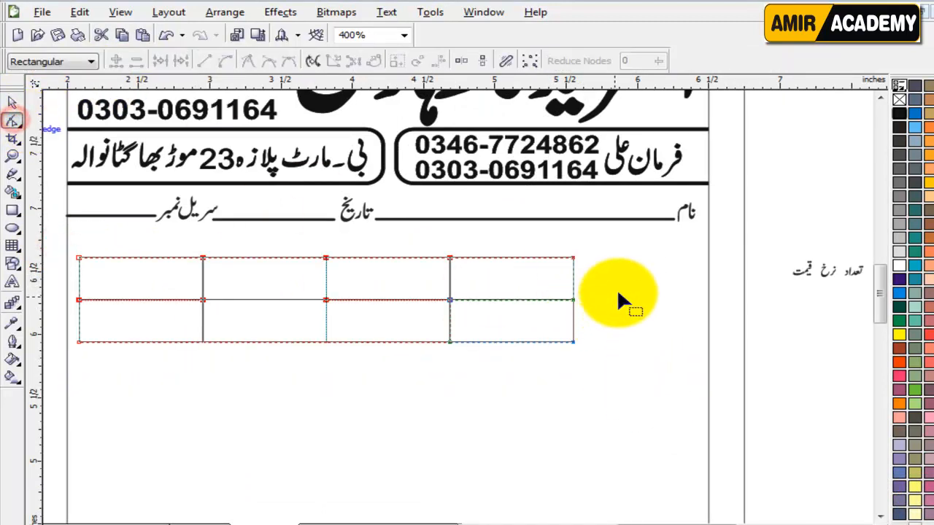
drag(560, 367, 520, 344)
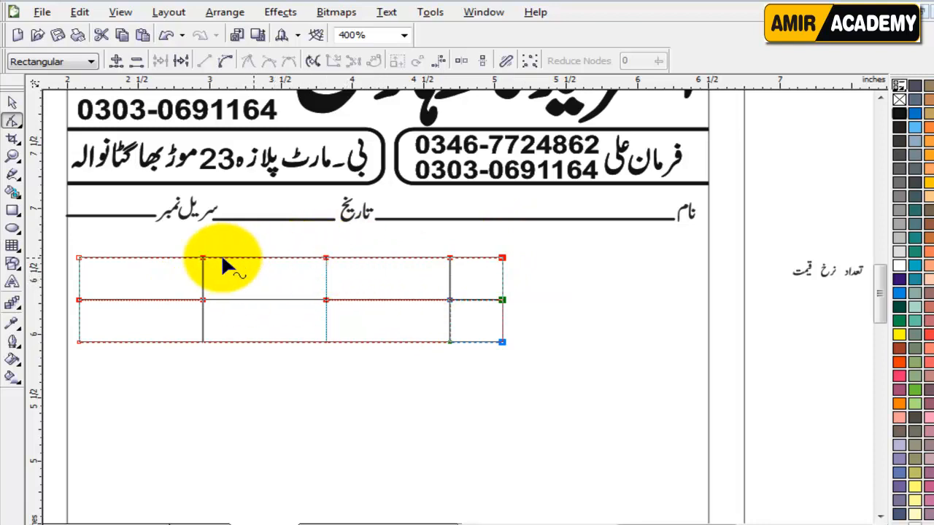
drag(72, 242, 229, 348)
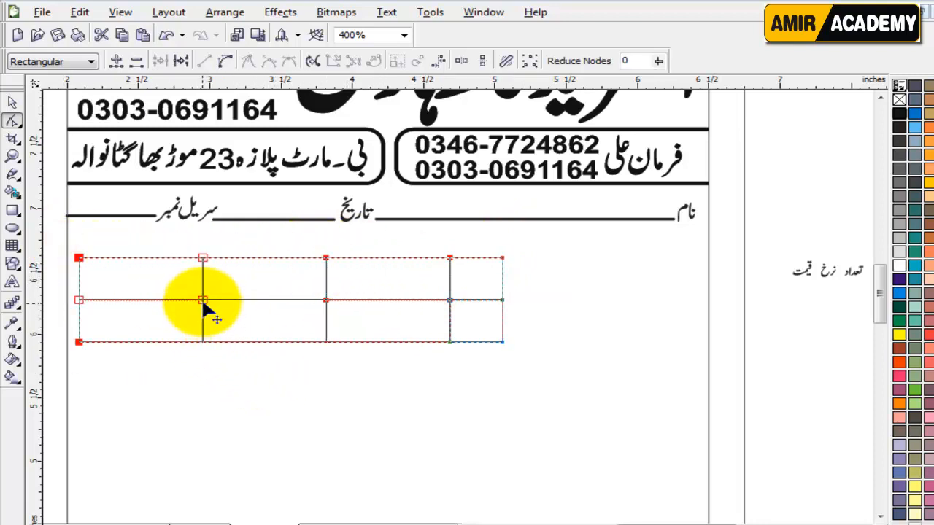
drag(203, 299, 245, 299)
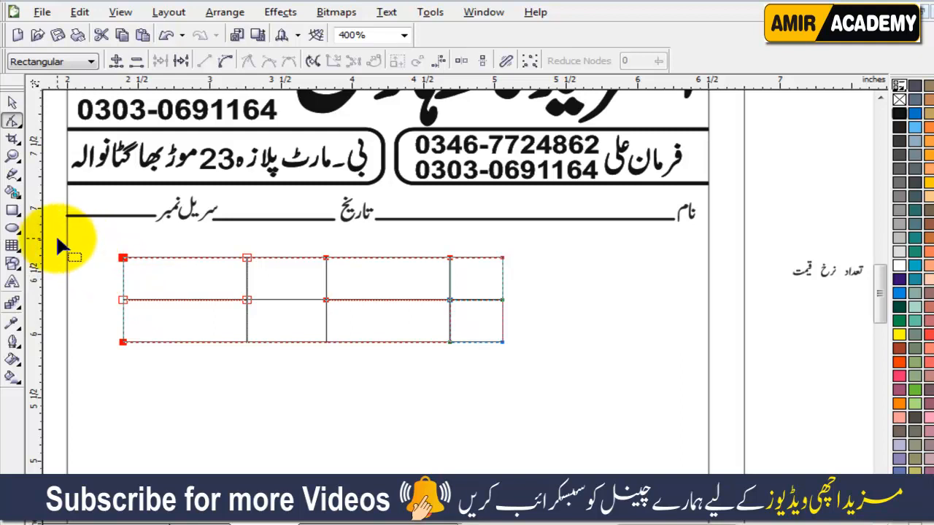
Step: Widen the third column outward and shift the left columns back left
drag(57, 239, 169, 377)
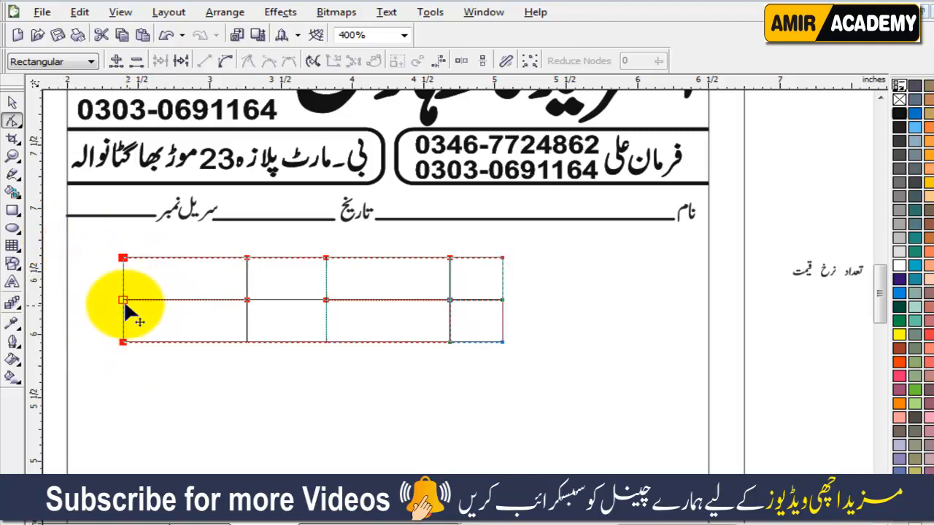
drag(112, 299, 110, 298)
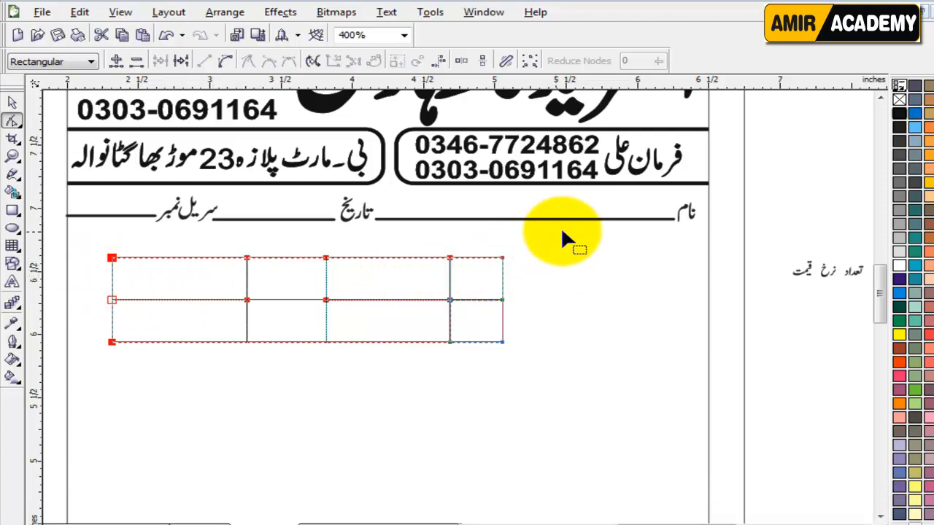
drag(562, 235, 417, 387)
drag(451, 304, 573, 303)
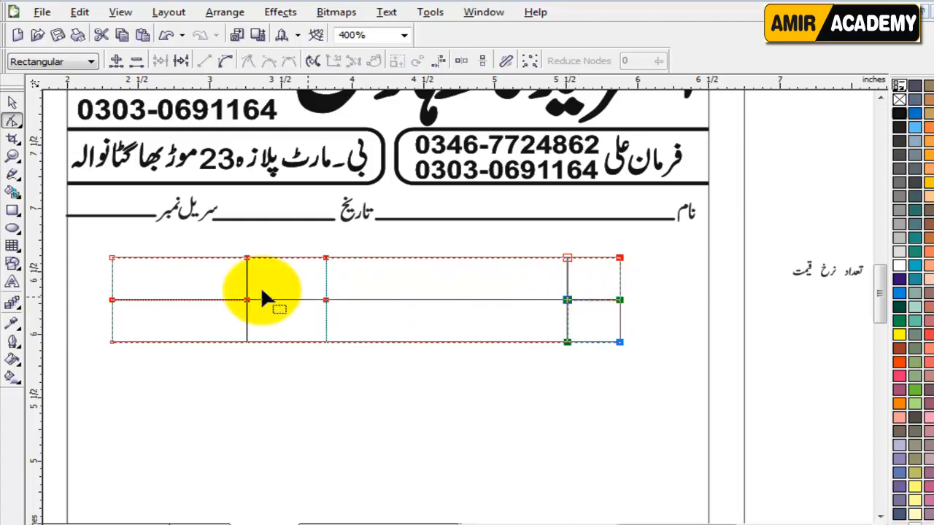
drag(60, 242, 401, 377)
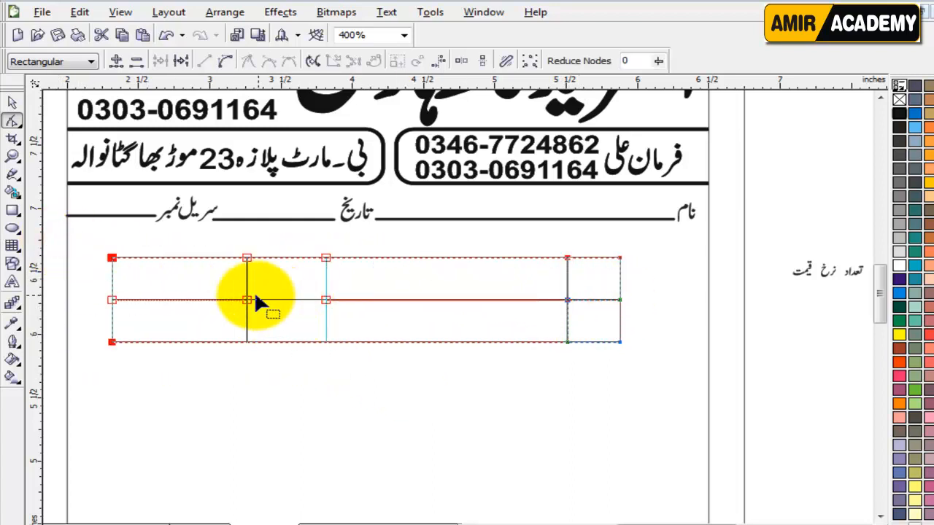
drag(248, 306, 219, 302)
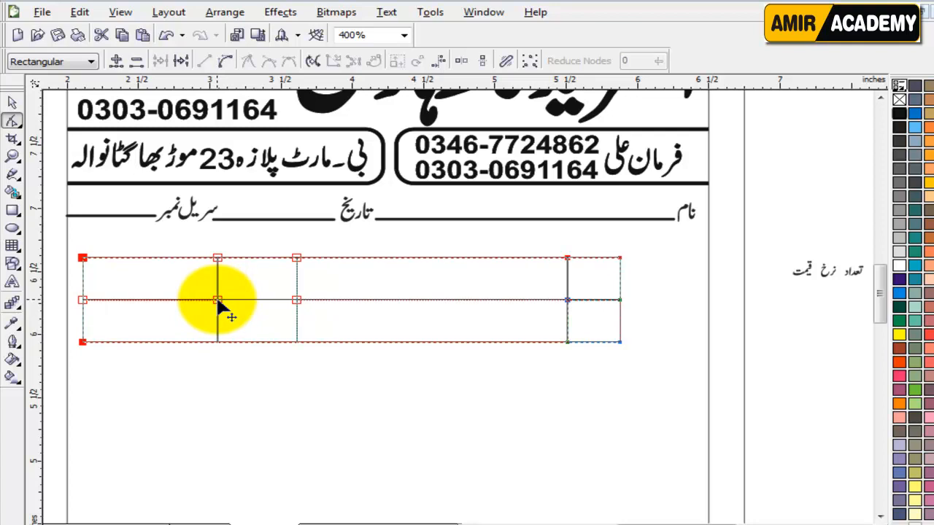
click(13, 102)
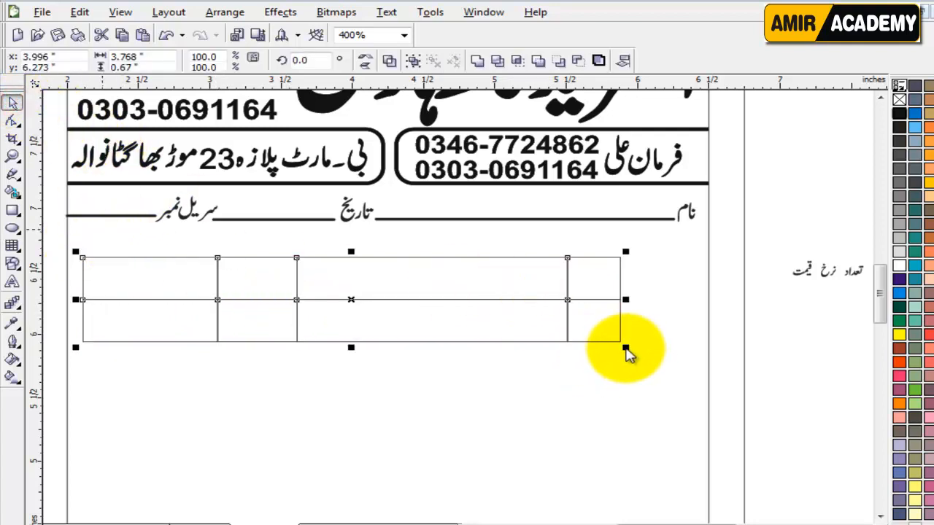
click(815, 365)
drag(775, 228, 73, 369)
drag(627, 349, 699, 361)
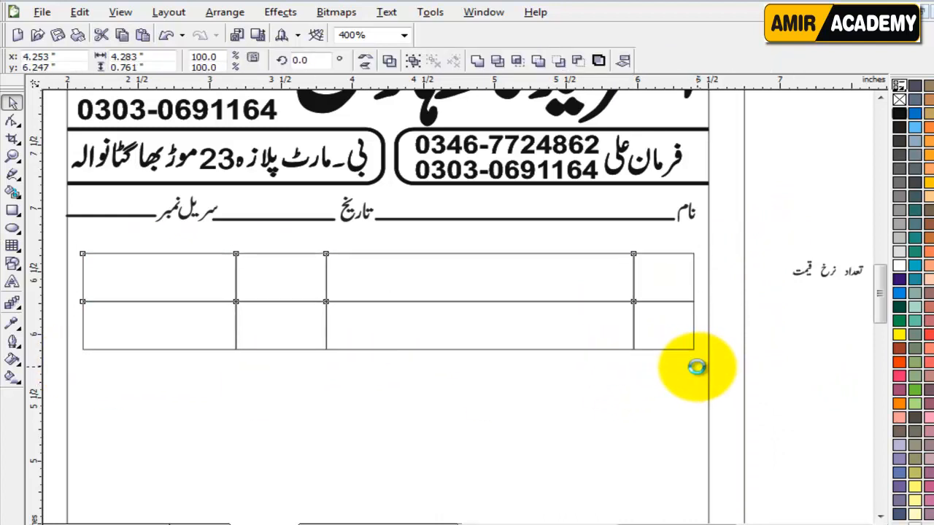
key(Up)
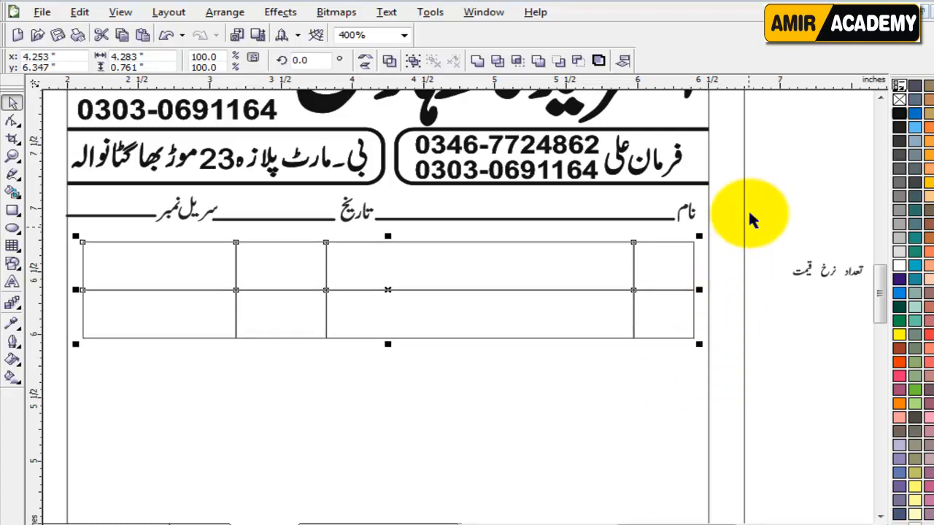
drag(807, 186, 18, 233)
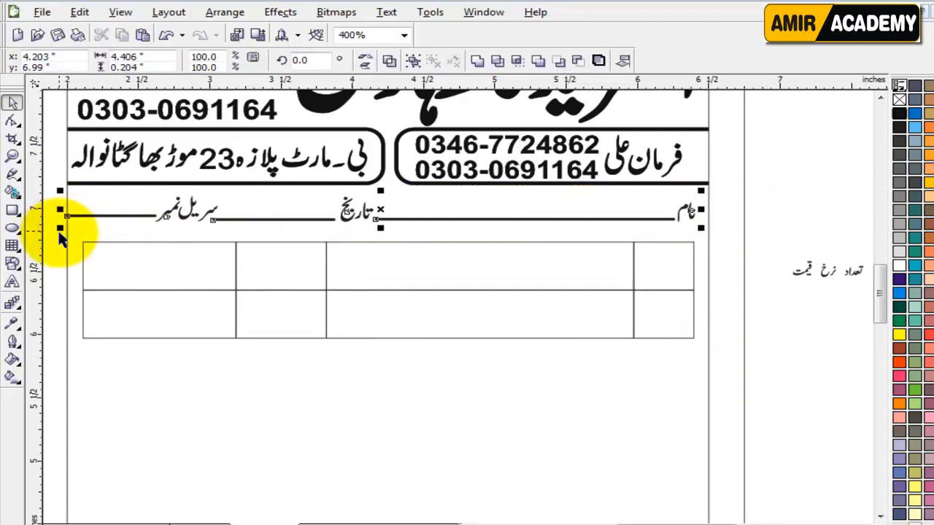
key(Down)
key(Down)
key(Down)
key(Down)
key(Down)
key(Down)
key(Down)
key(Down)
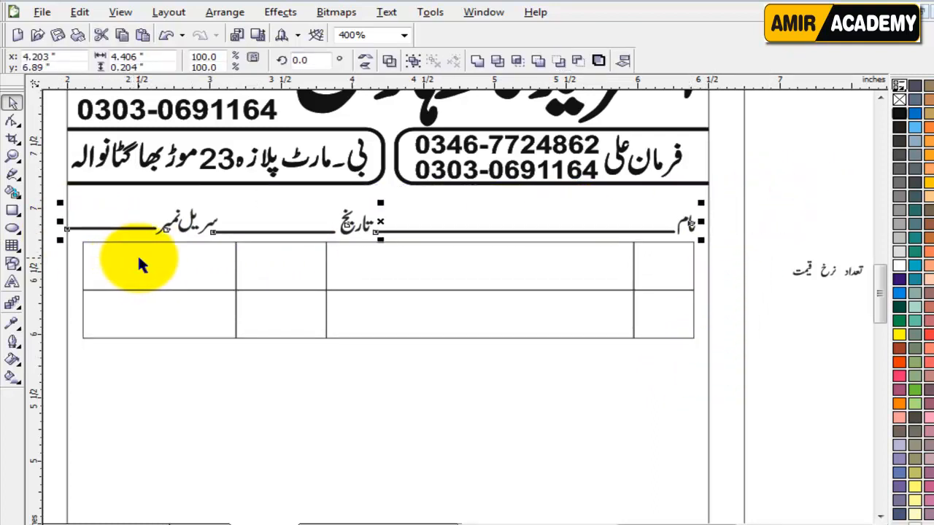
click(833, 396)
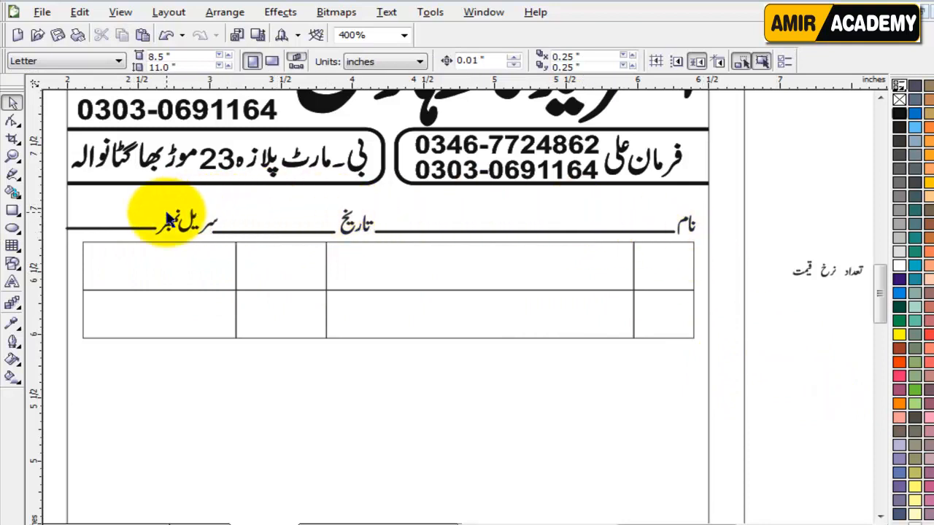
click(808, 219)
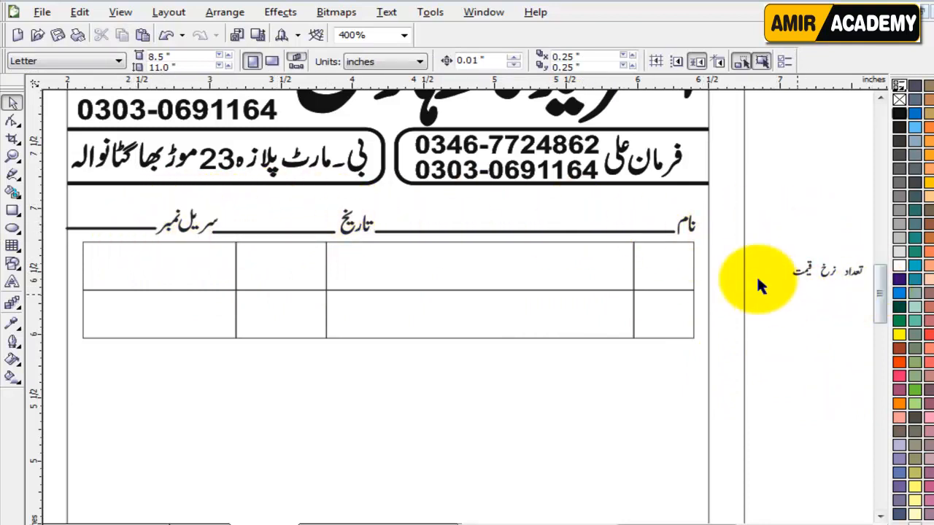
click(603, 232)
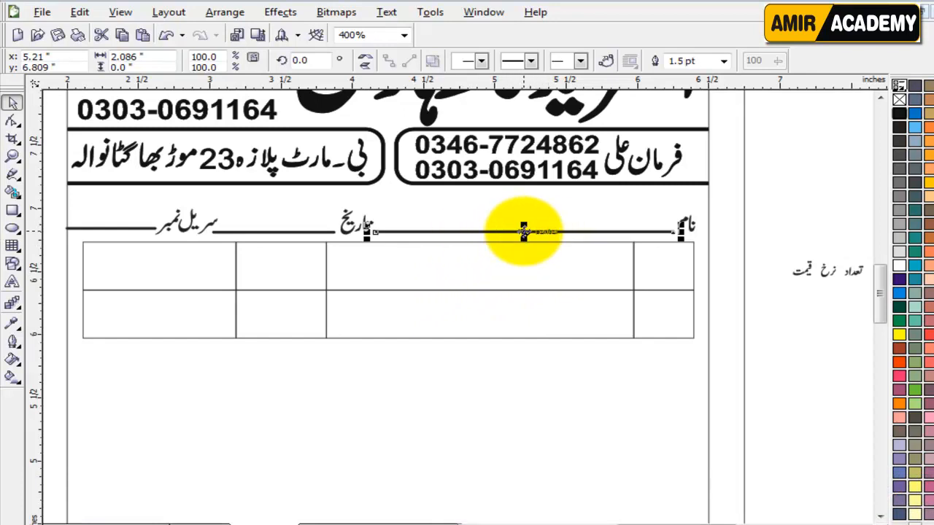
Step: Copy the name underline's thick outline onto every table cell and fill the cells white
drag(524, 233, 518, 266)
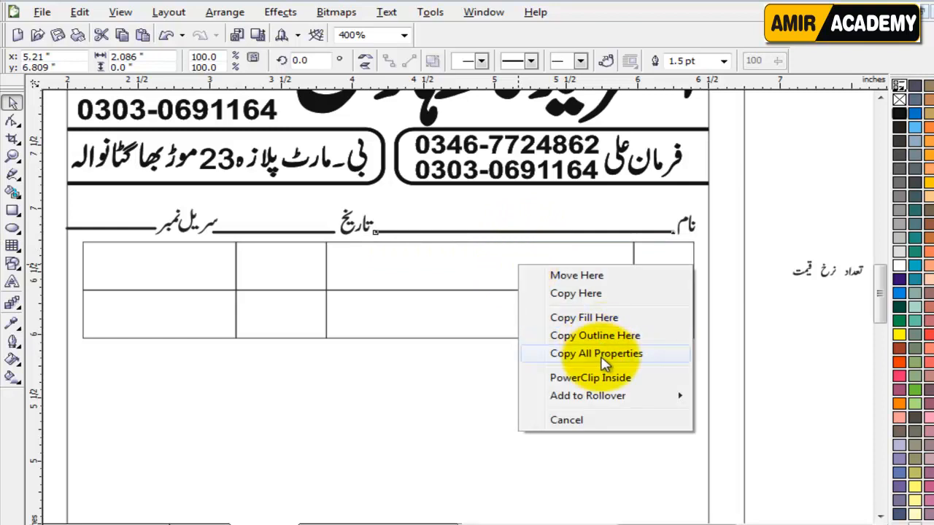
click(610, 354)
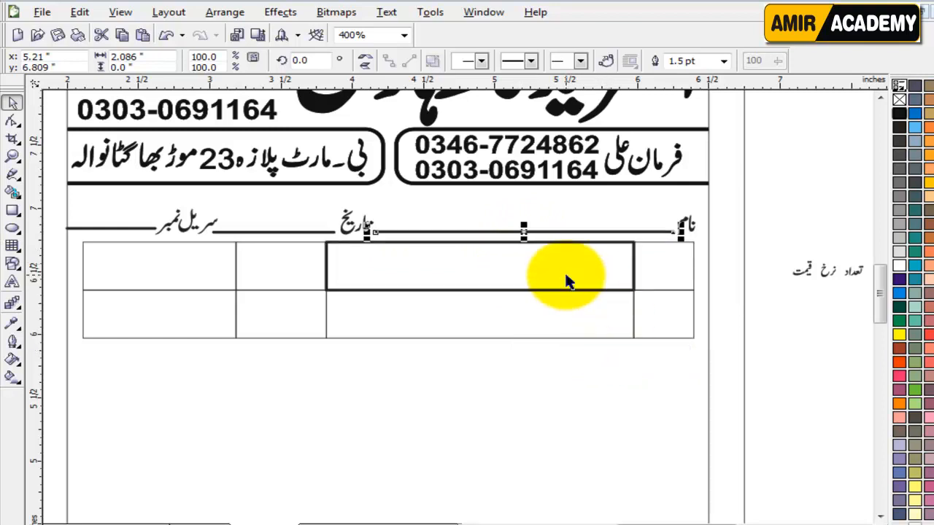
drag(758, 237, 49, 363)
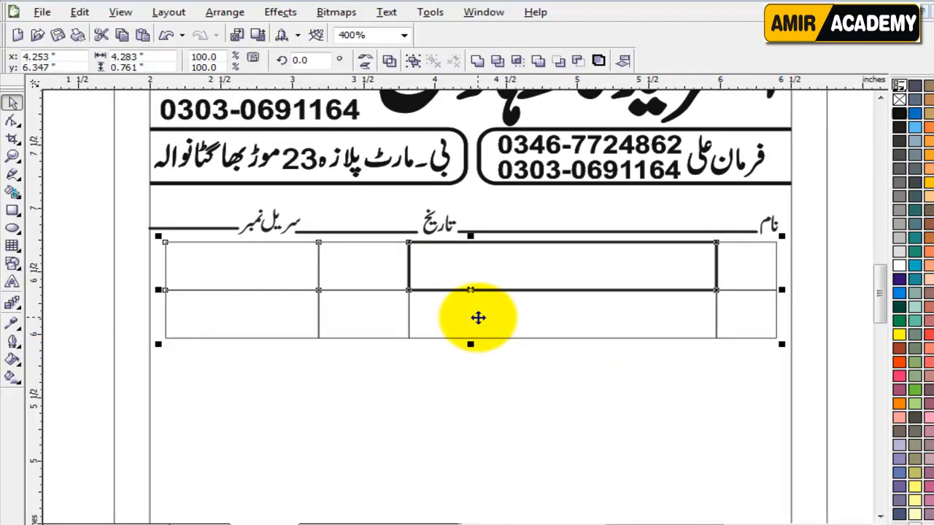
key(ctrl+r)
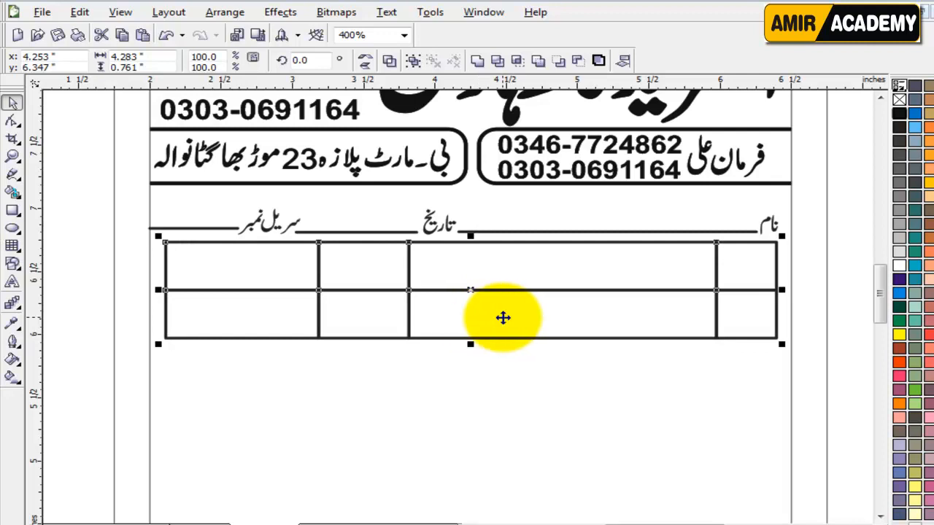
click(900, 266)
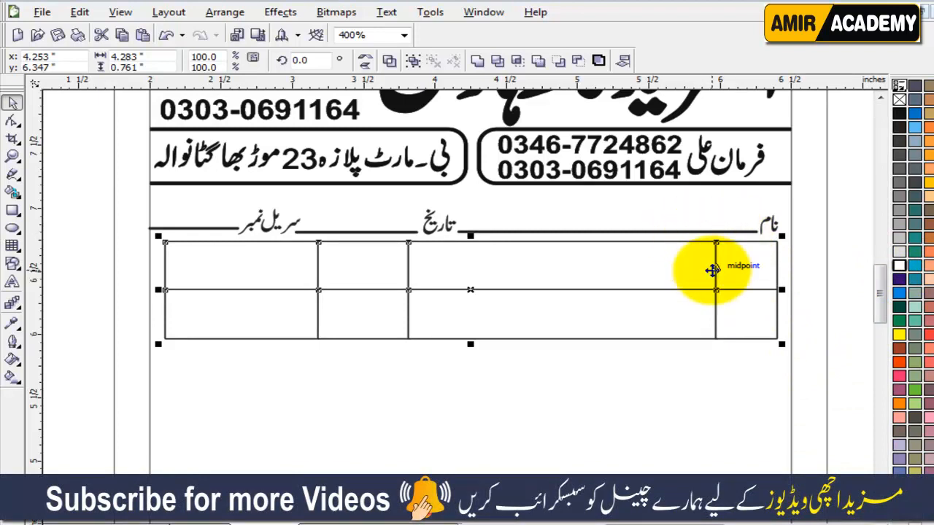
click(853, 300)
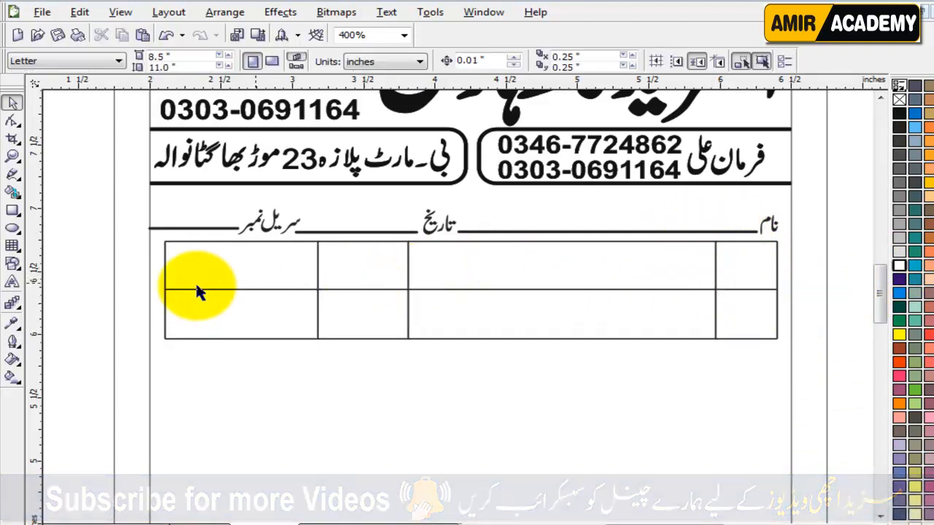
drag(100, 284, 836, 365)
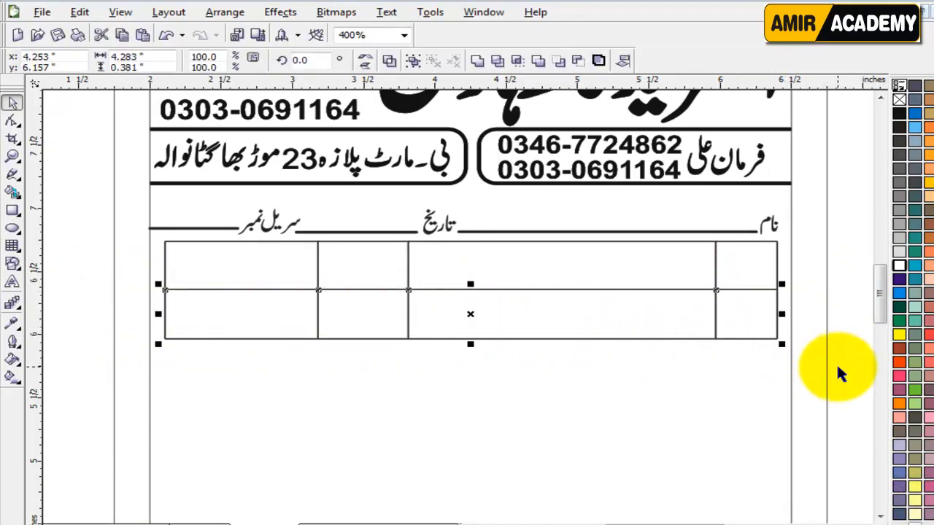
Step: Enlarge the Urdu column-label text lying beside the page
click(11, 121)
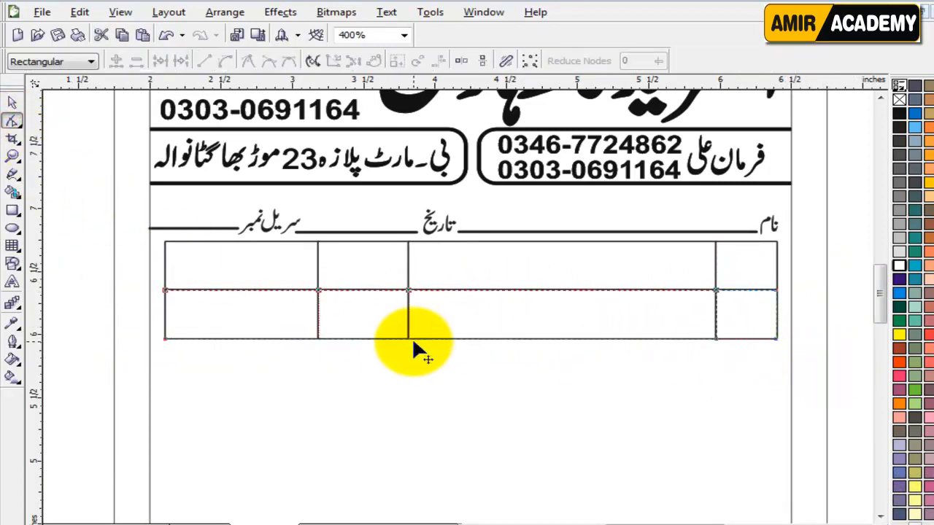
scroll(494, 340, down, 1)
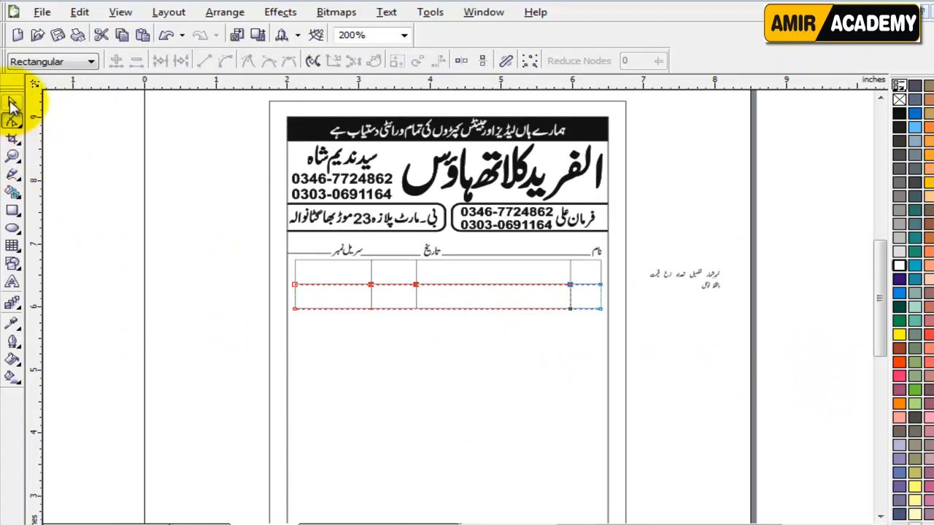
click(12, 102)
click(700, 348)
scroll(681, 292, up, 1)
drag(575, 243, 363, 337)
drag(538, 262, 573, 248)
click(463, 414)
Step: Place نمبرشمار in the rightmost heading cell
drag(701, 522, 666, 522)
click(733, 391)
click(769, 275)
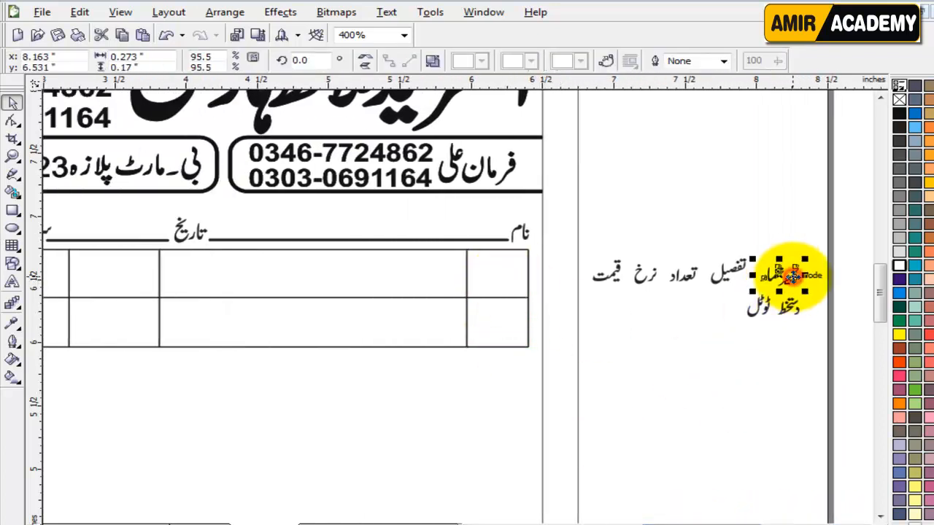
mouse_move(832, 225)
mouse_down()
mouse_move(651, 341)
mouse_move(573, 363)
mouse_up()
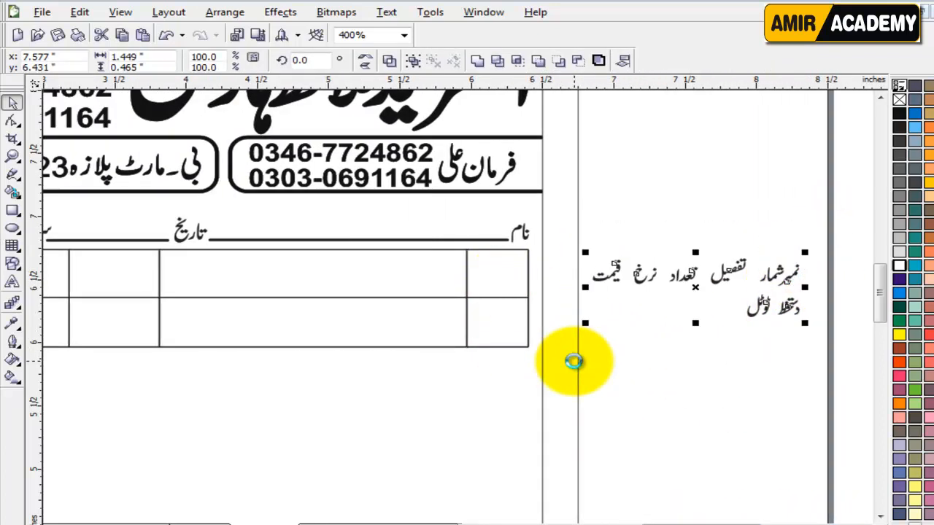
click(688, 414)
drag(781, 267, 795, 274)
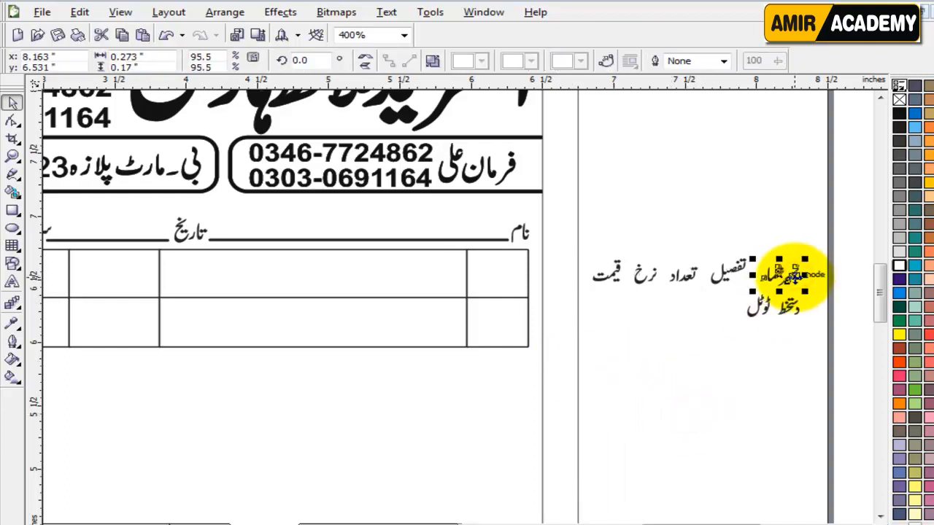
shift+click(505, 276)
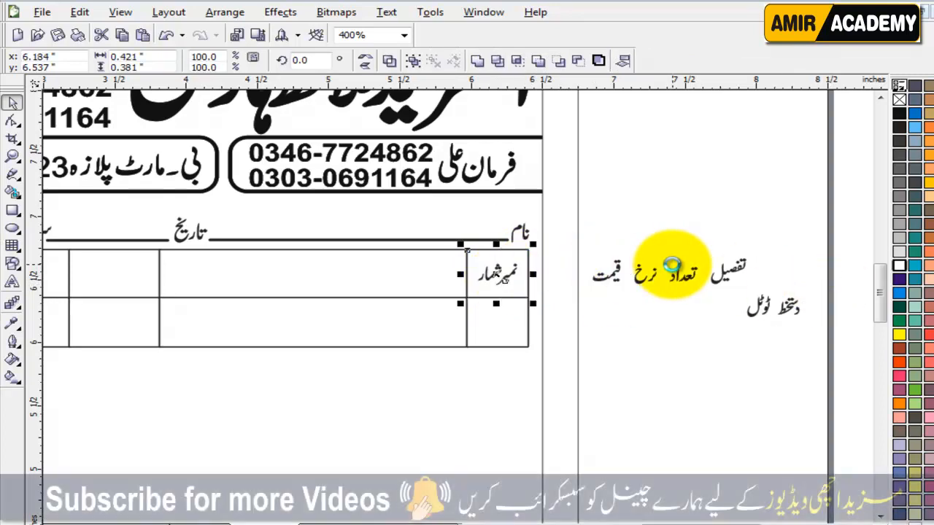
click(672, 352)
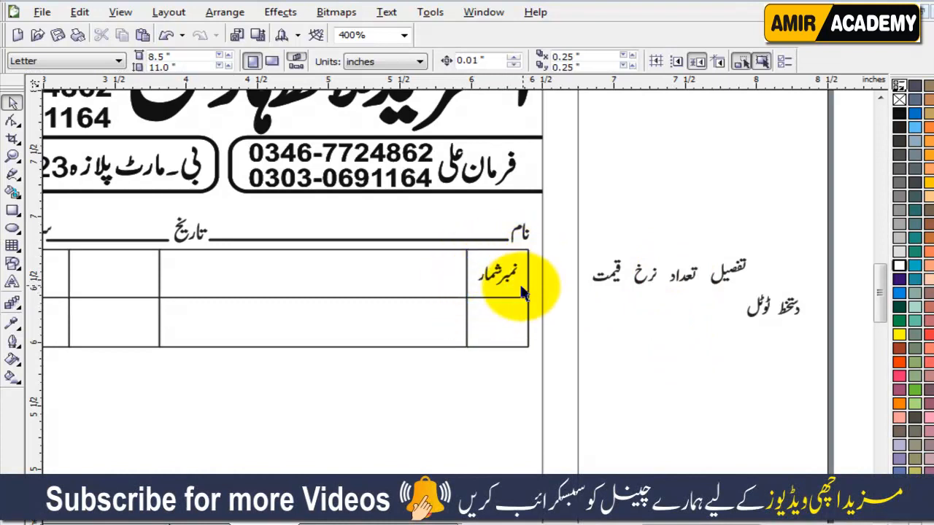
Step: Centre تفصیل, تعداد and قیمت in their own heading cells
click(744, 273)
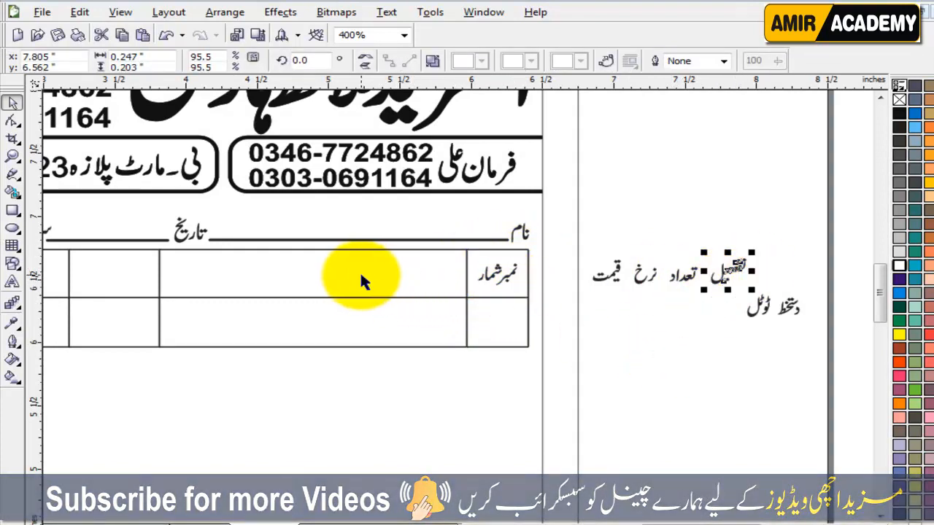
shift+click(355, 274)
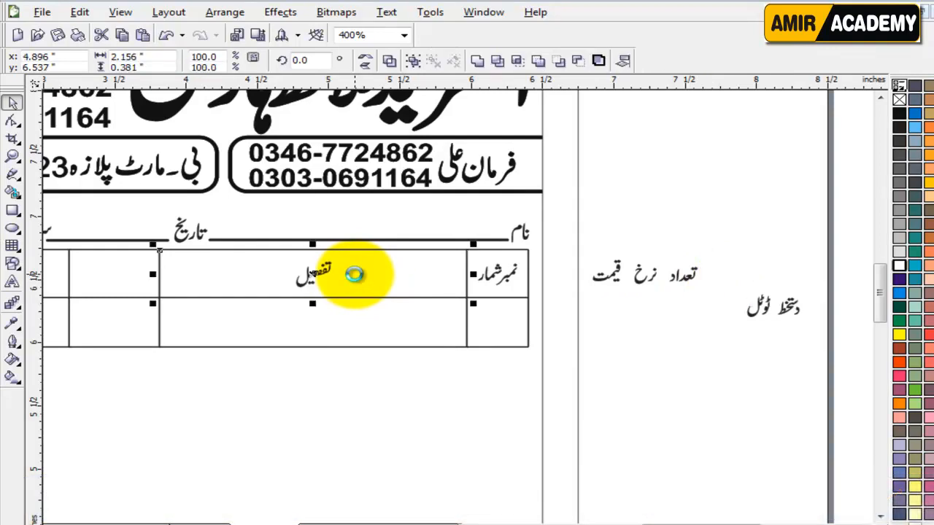
click(613, 364)
click(677, 274)
shift+click(112, 271)
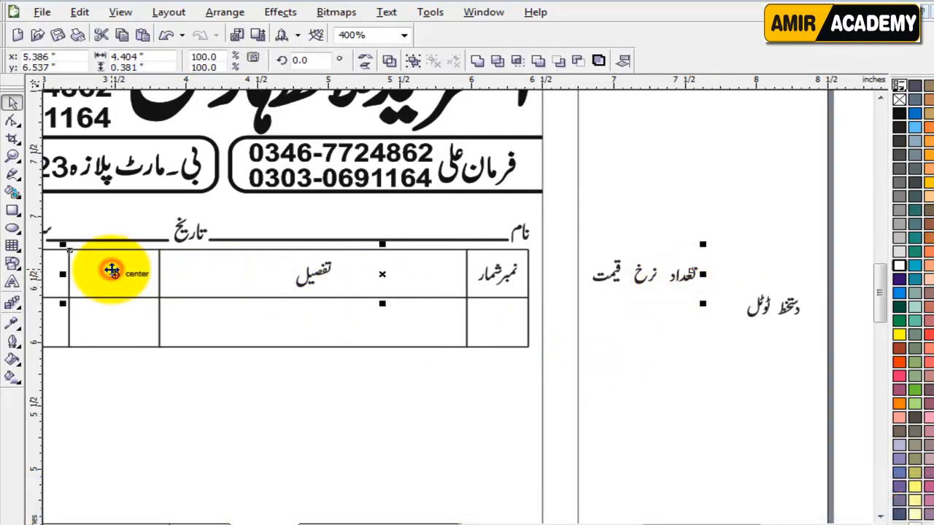
key(c)
scroll(741, 458, left, 1)
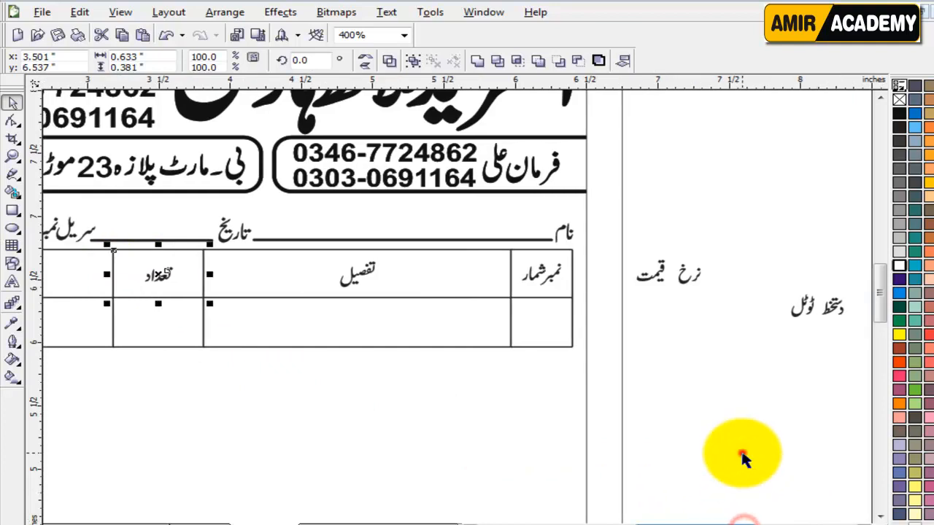
click(742, 458)
click(658, 272)
shift+click(78, 264)
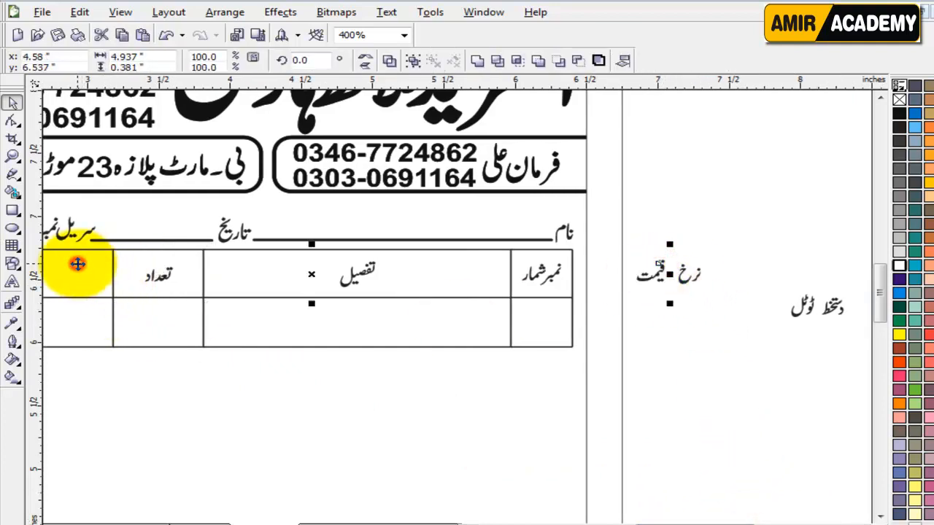
click(693, 423)
Step: Move the دستخط ٹوٹل text down and to the left, out of the way
drag(725, 250, 654, 304)
click(668, 318)
drag(750, 248, 857, 383)
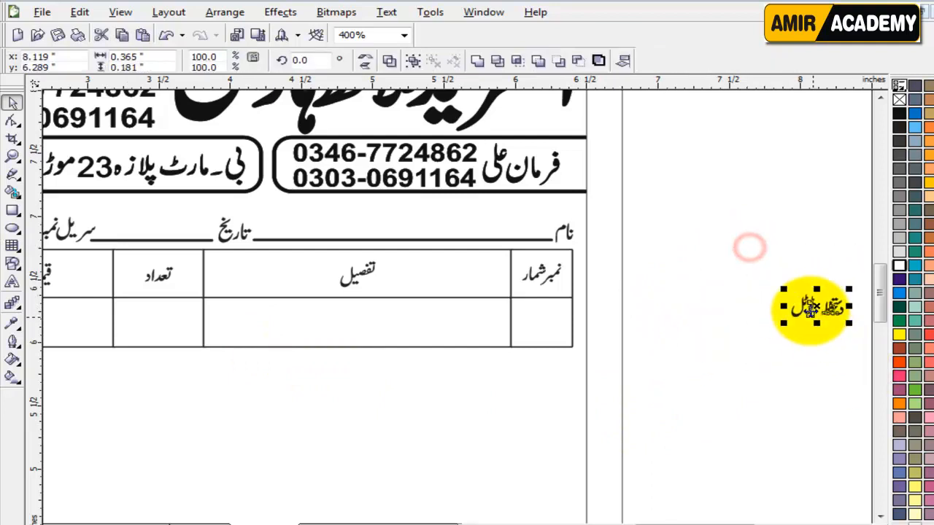
drag(813, 307, 711, 453)
scroll(342, 423, down, 1)
click(652, 260)
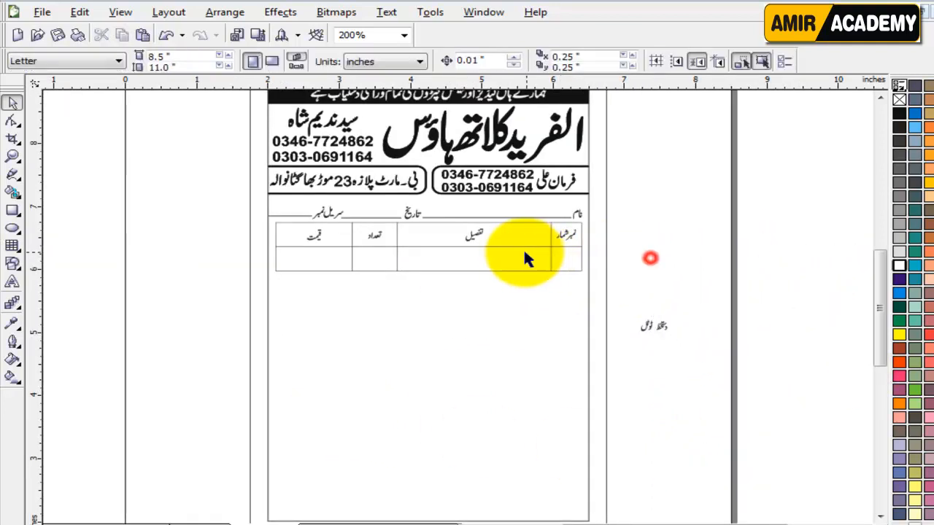
scroll(431, 293, up, 1)
scroll(300, 222, up, 1)
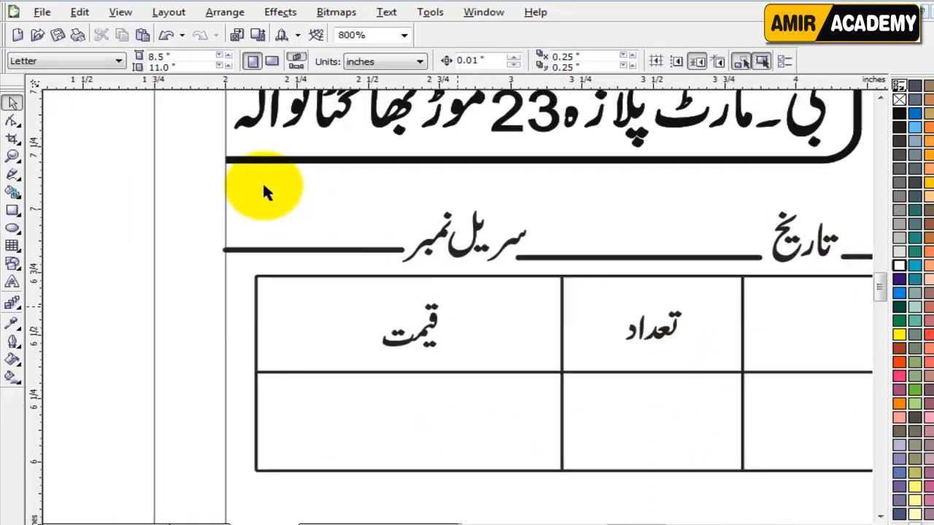
Step: Enlarge قیمت and repeat the same scale on تعداد, تفصیل and نمبرشمار
click(434, 318)
drag(445, 298, 470, 281)
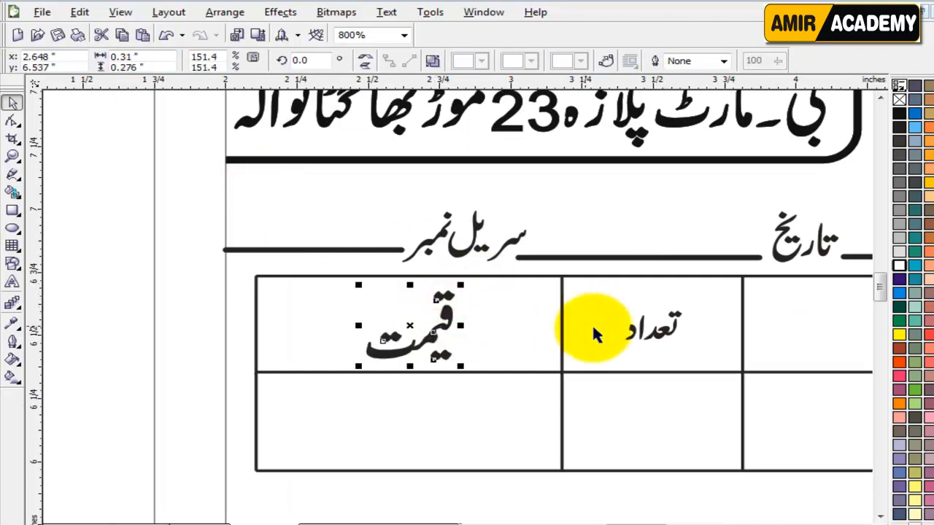
click(656, 330)
key(ctrl+r)
key(F3)
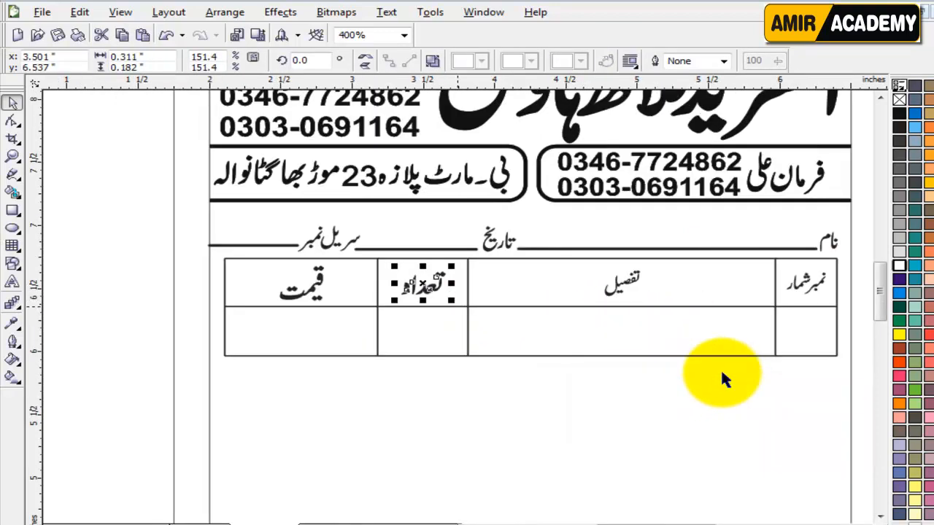
click(630, 280)
key(ctrl+r)
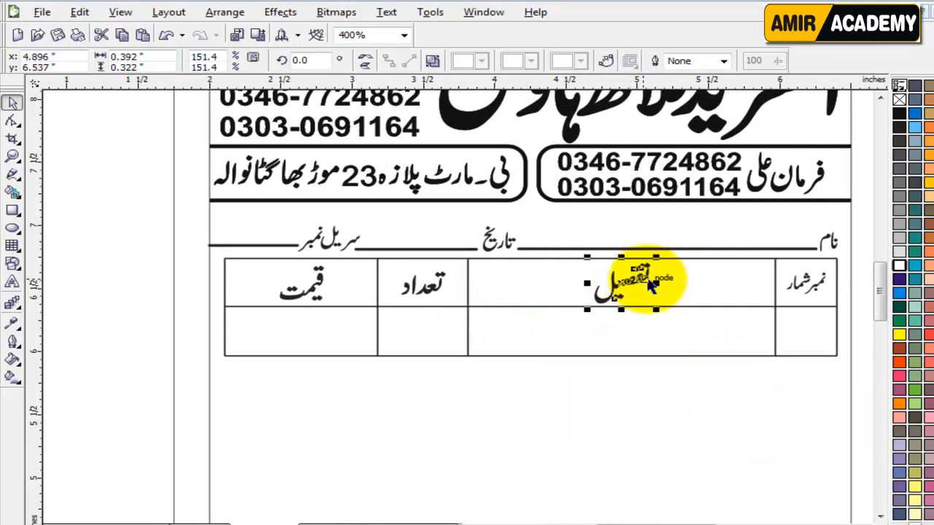
key(ctrl+r)
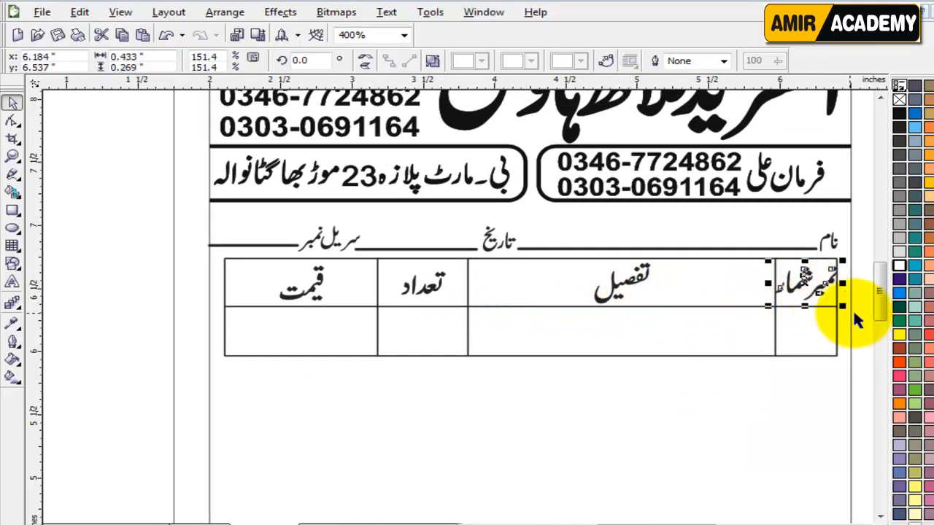
click(855, 304)
scroll(807, 286, up, 2)
Step: Shrink نمبرشمار to fit its cell and repeat on تفصیل, تعداد and قیمت
click(425, 308)
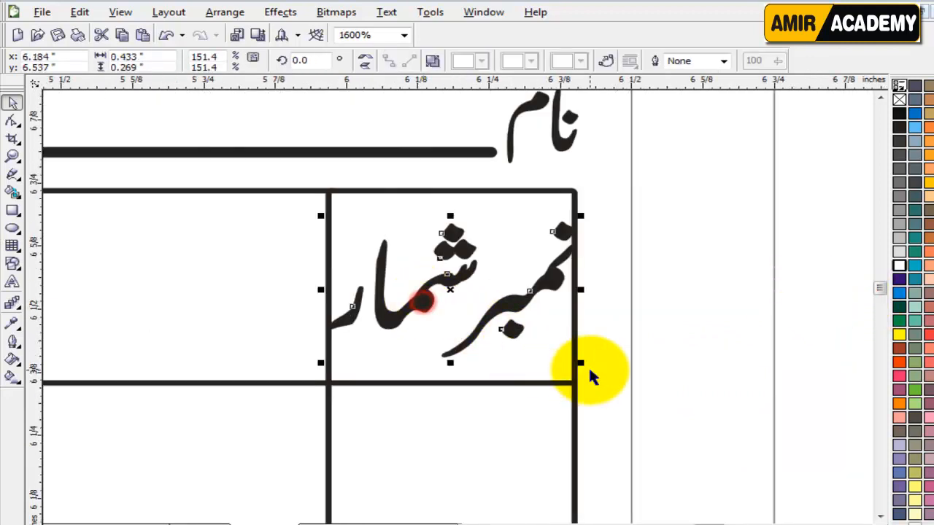
mouse_move(575, 360)
mouse_down()
mouse_move(562, 365)
mouse_move(560, 352)
mouse_up()
scroll(342, 352, down, 1)
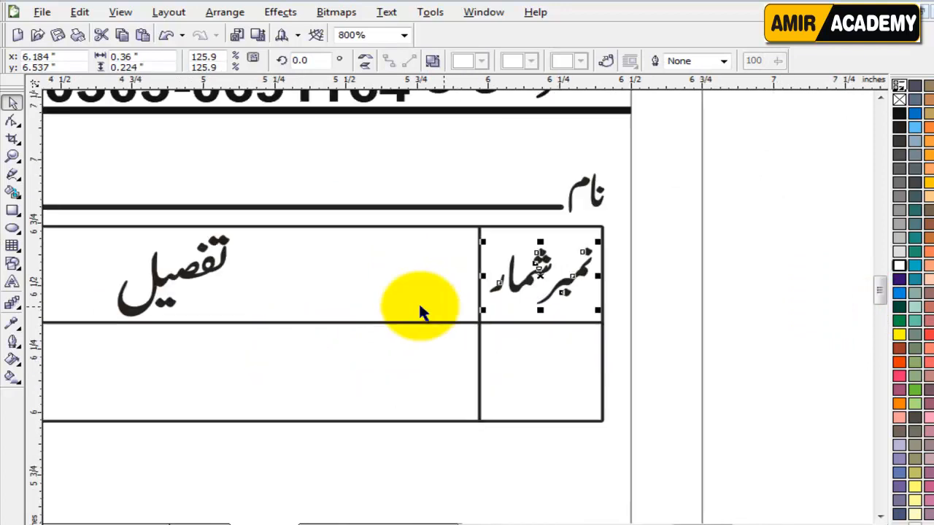
key(ctrl+r)
scroll(165, 306, down, 1)
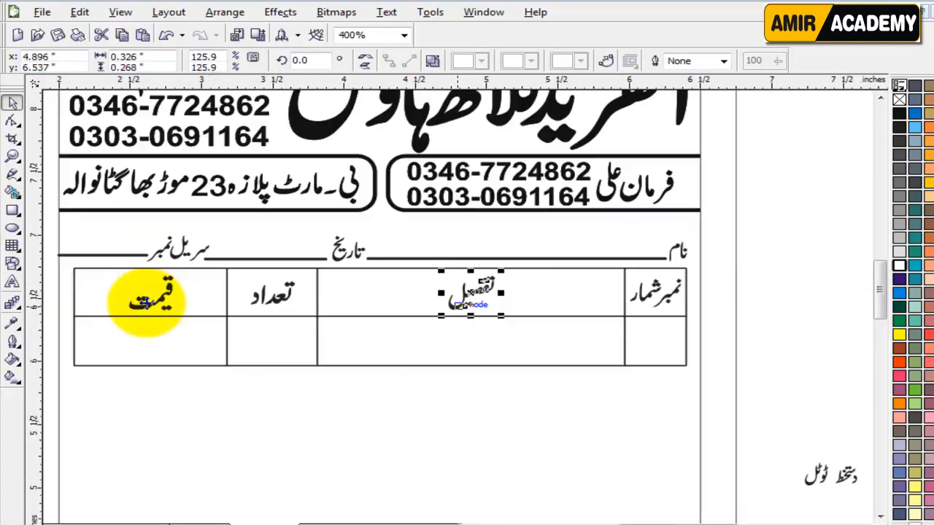
click(283, 299)
key(ctrl+r)
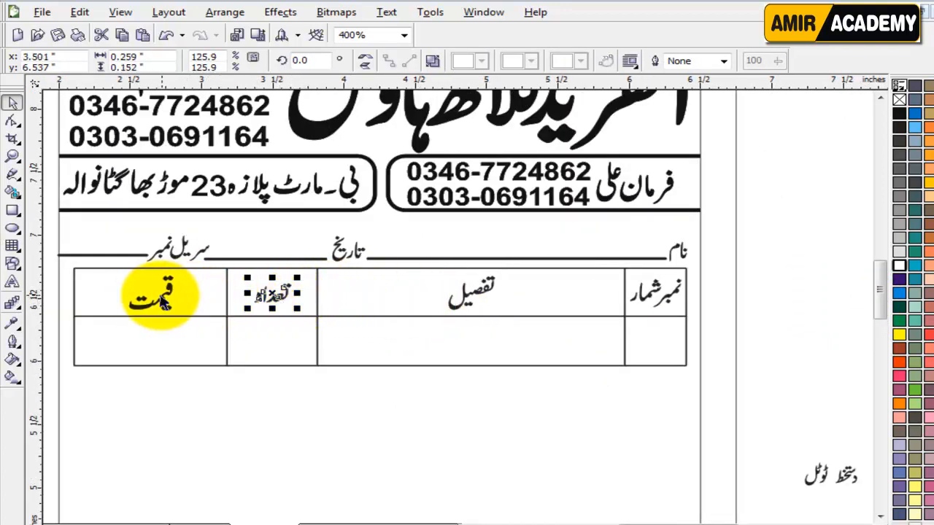
click(152, 299)
key(ctrl+r)
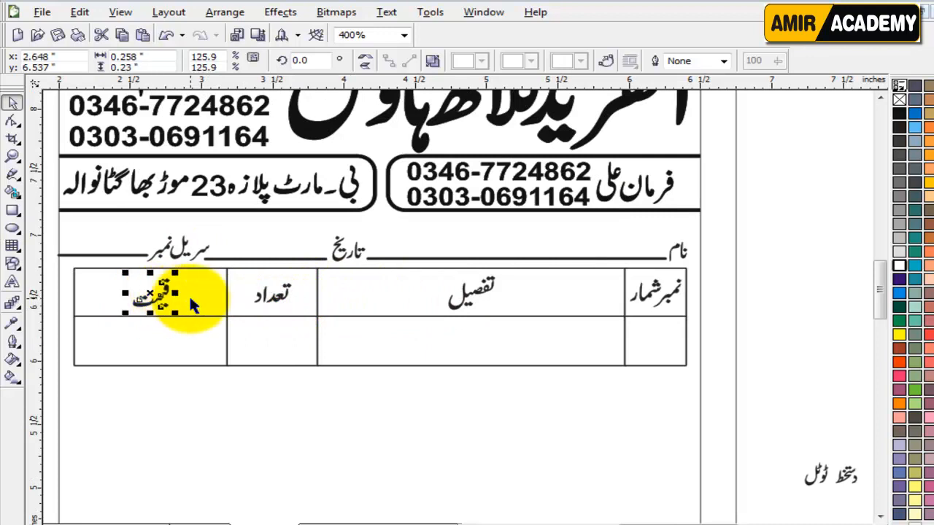
click(775, 312)
drag(877, 289, 879, 301)
scroll(467, 314, down, 1)
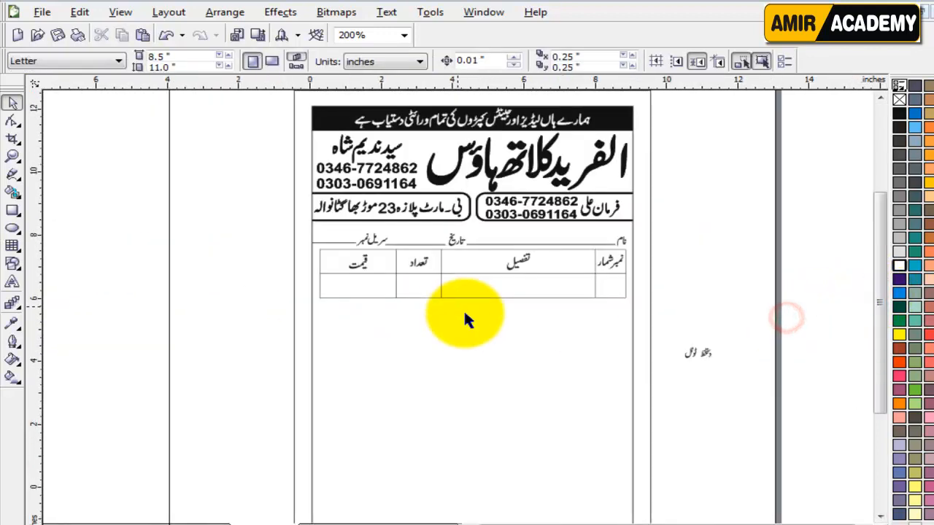
Step: Copy the empty four-cell table row to the bottom of the page
scroll(471, 317, down, 1)
key(z)
drag(332, 257, 348, 273)
key(F4)
drag(272, 256, 646, 504)
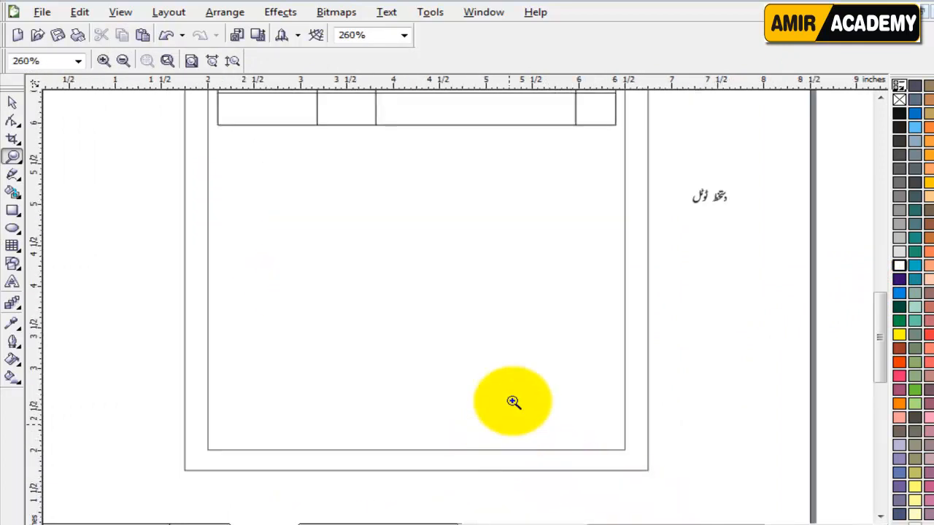
click(14, 122)
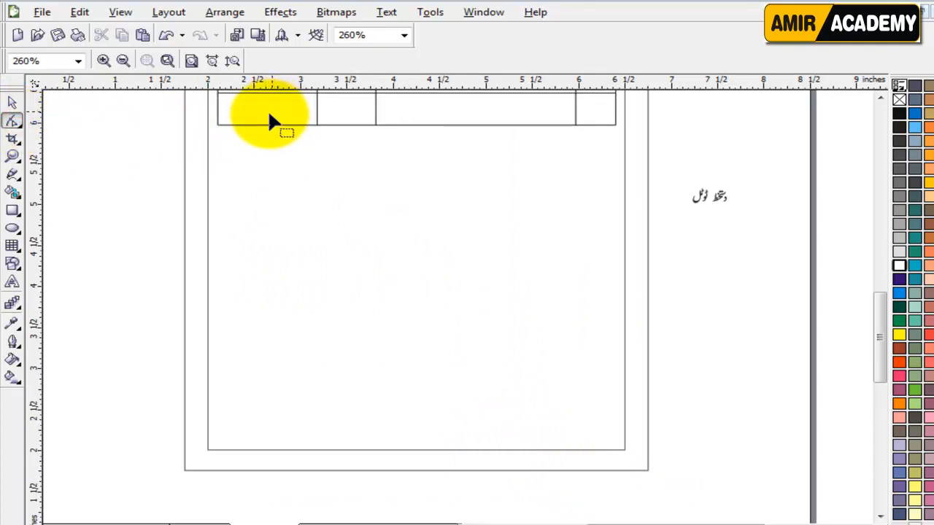
click(13, 102)
click(277, 118)
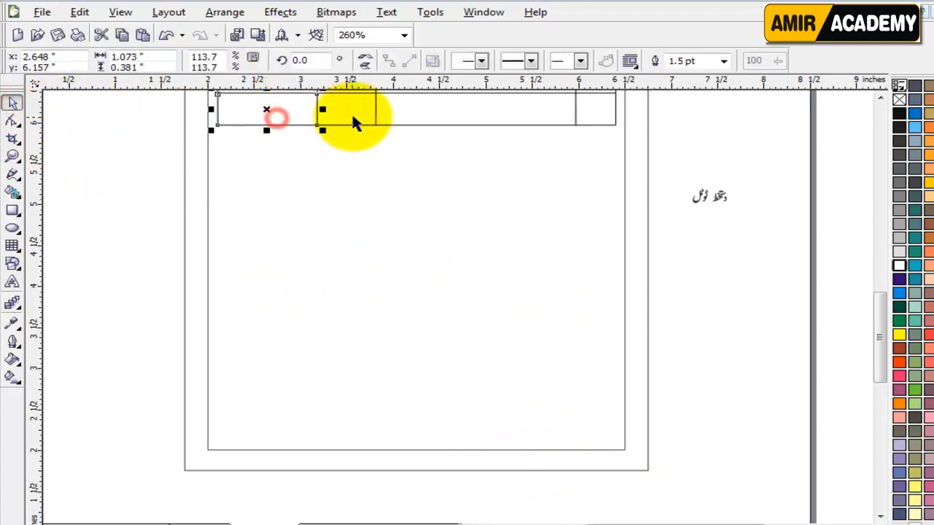
shift+click(354, 119)
shift+click(473, 115)
shift+click(605, 116)
drag(469, 111, 468, 428)
Step: Delete the middle and last cells of the copied row, leaving two cells
right_click(468, 428)
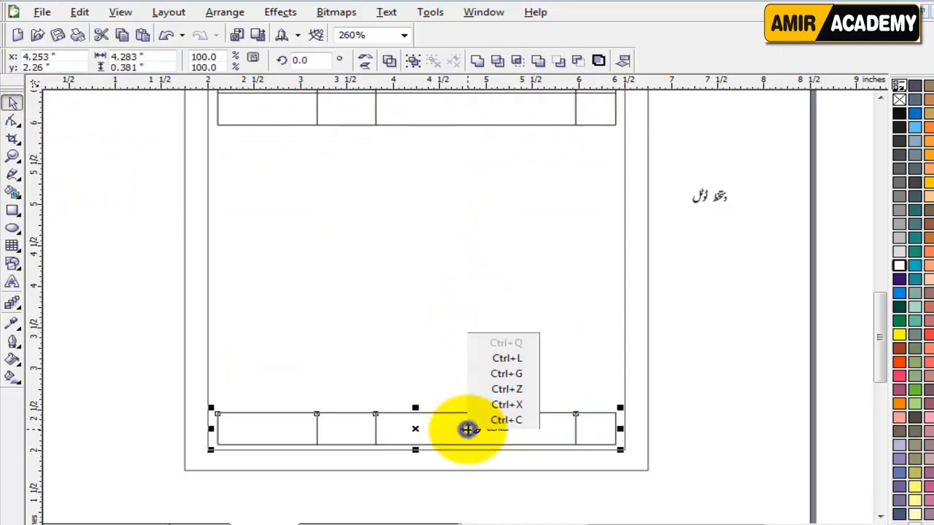
mouse_move(698, 431)
click(711, 471)
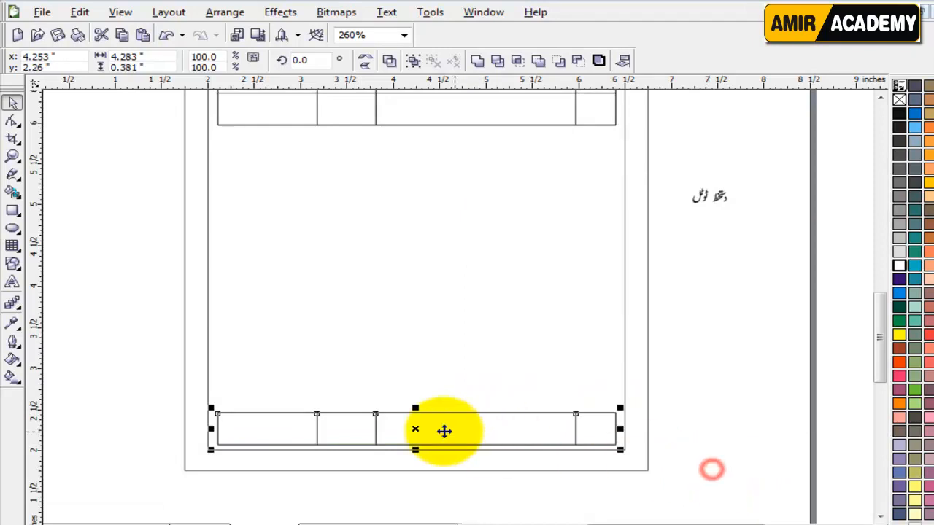
click(135, 401)
click(411, 425)
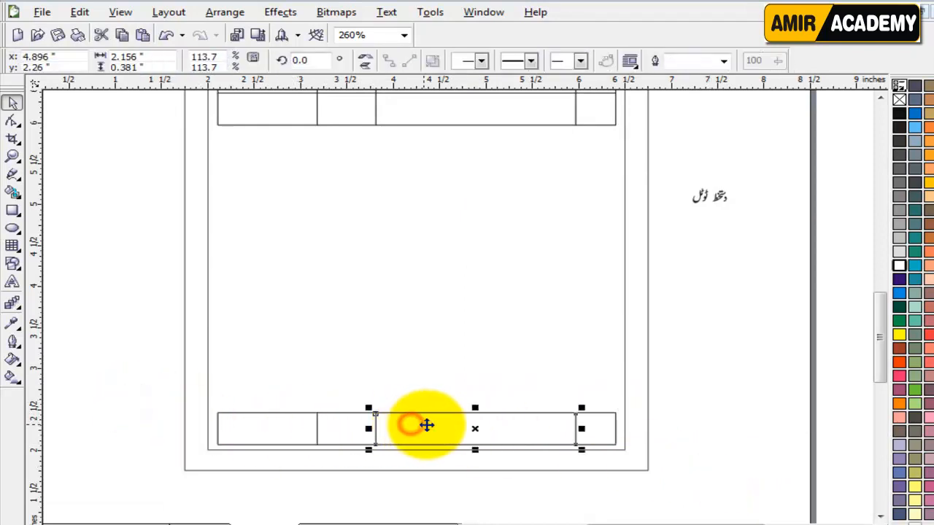
key(Delete)
click(596, 427)
key(Delete)
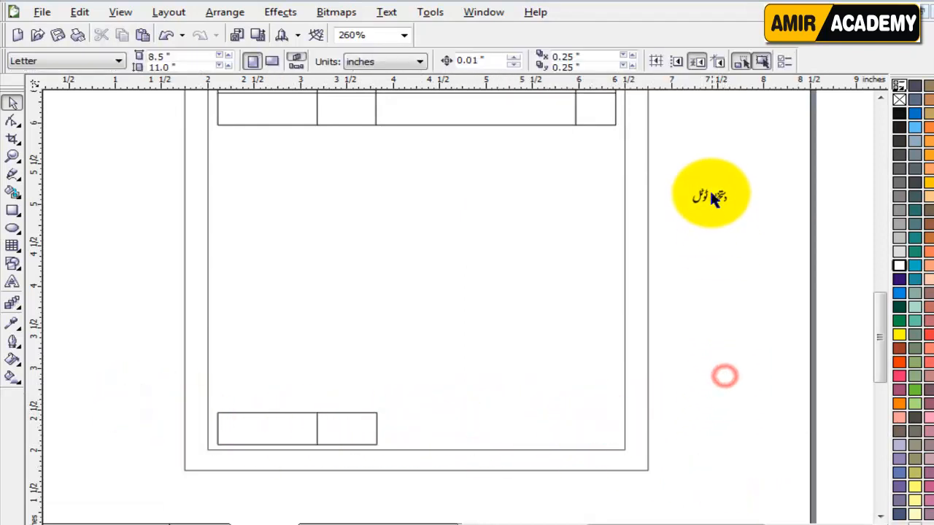
Step: Put ٹوٹل in the bottom row's right cell at about 151%, with دستخط below the form
drag(771, 166, 670, 233)
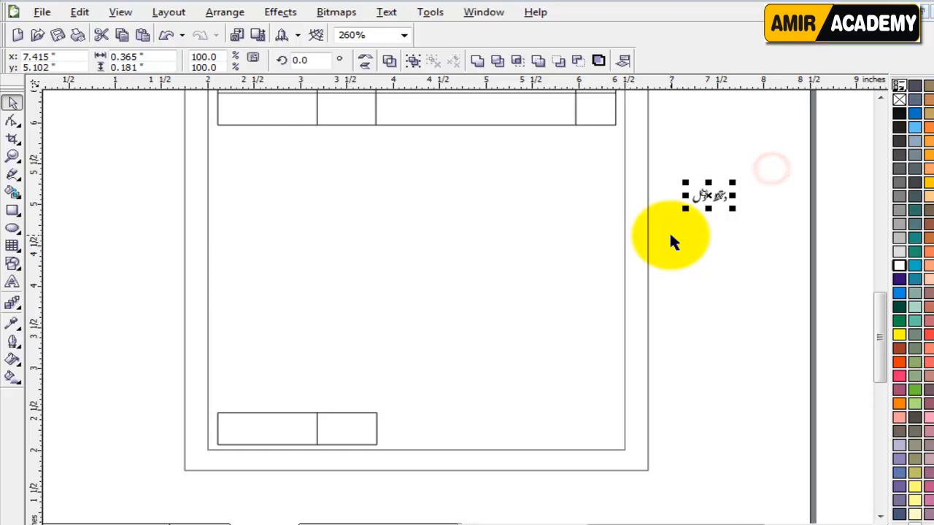
click(779, 315)
drag(700, 197, 360, 425)
click(705, 412)
drag(718, 198, 672, 450)
scroll(349, 427, up, 2)
click(458, 306)
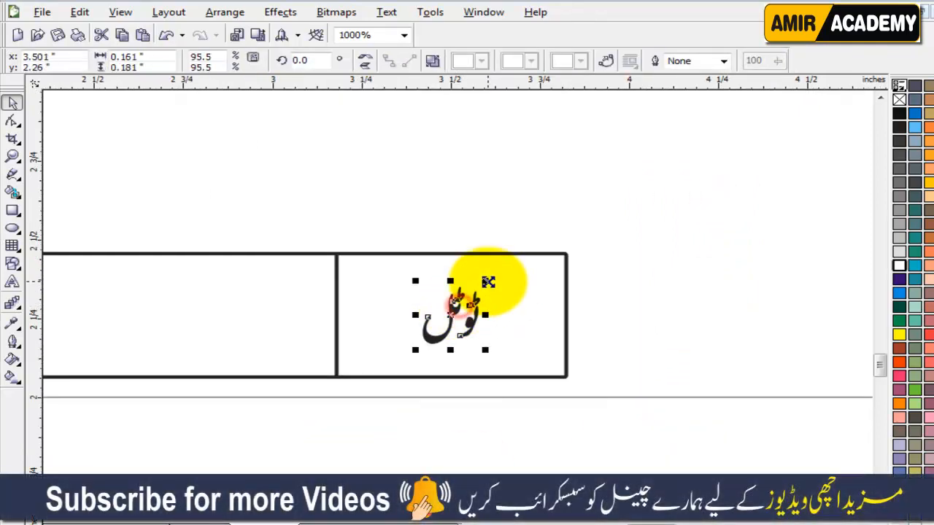
drag(486, 277, 515, 262)
scroll(483, 334, down, 2)
scroll(430, 380, down, 2)
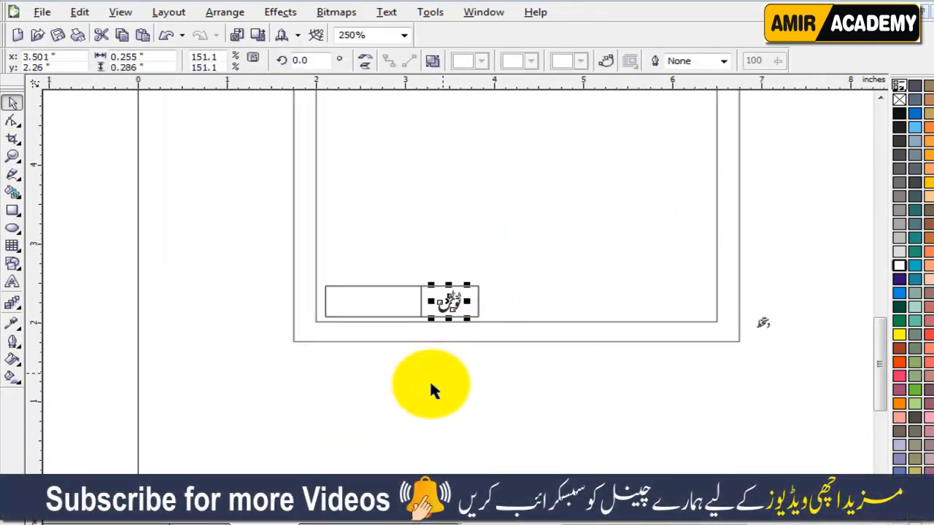
click(428, 380)
scroll(428, 380, down, 1)
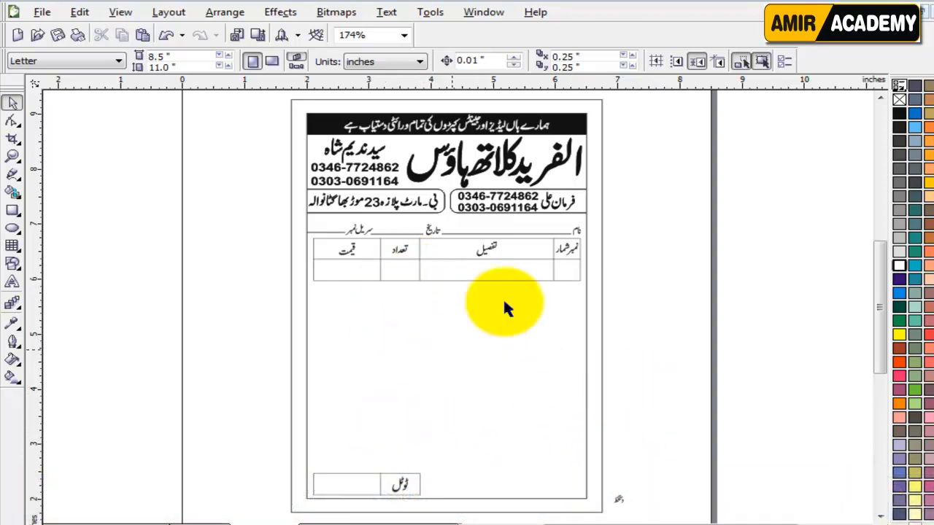
Step: Pull a horizontal guide down to the top of the totals row
click(716, 377)
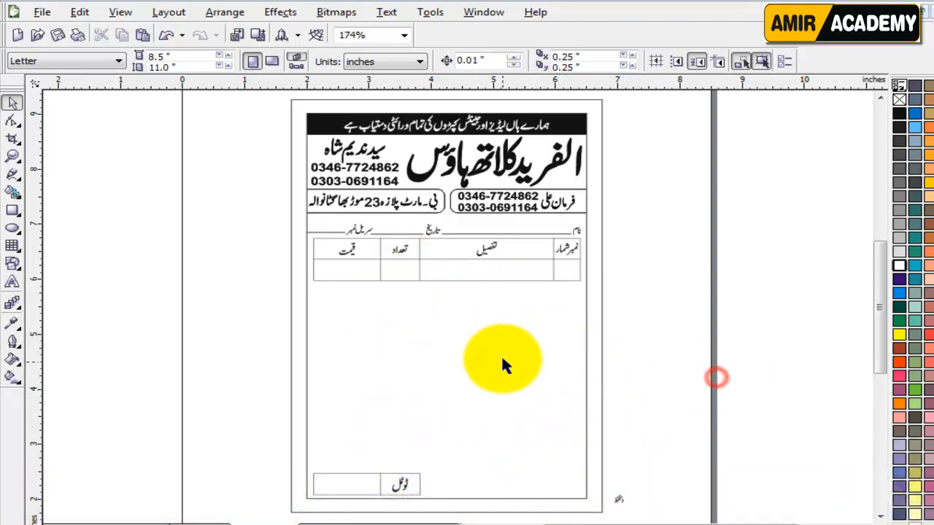
click(648, 361)
drag(567, 89, 519, 474)
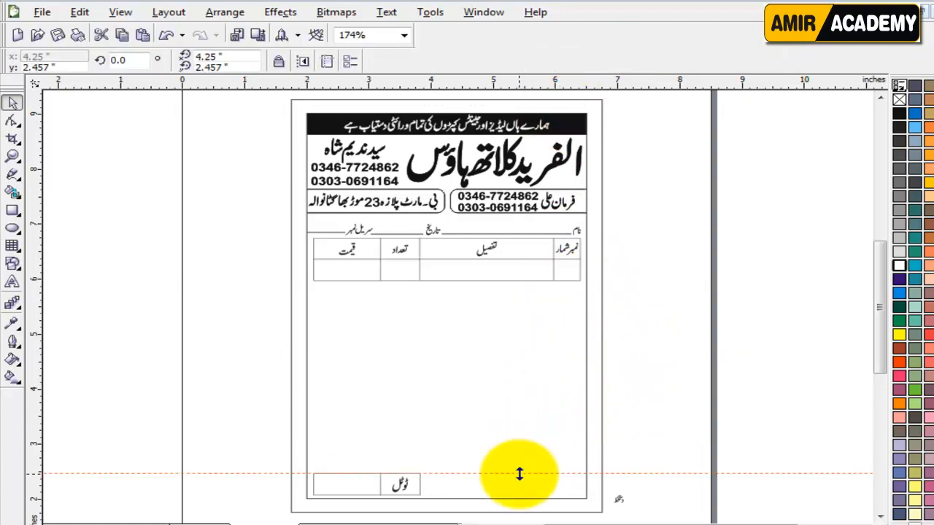
click(656, 449)
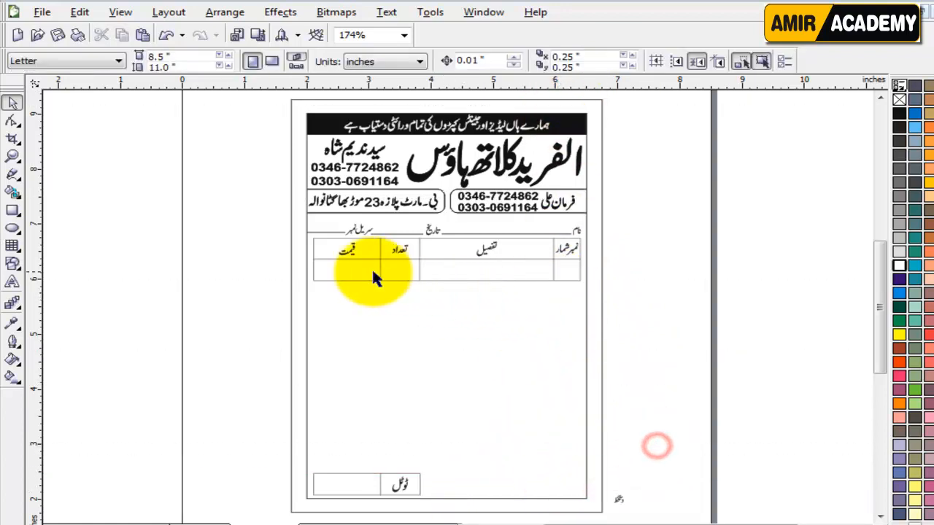
Step: Drag the four blank cells' bottom edges down to the totals row's top edge
click(340, 268)
shift+click(411, 271)
shift+click(502, 271)
shift+click(576, 277)
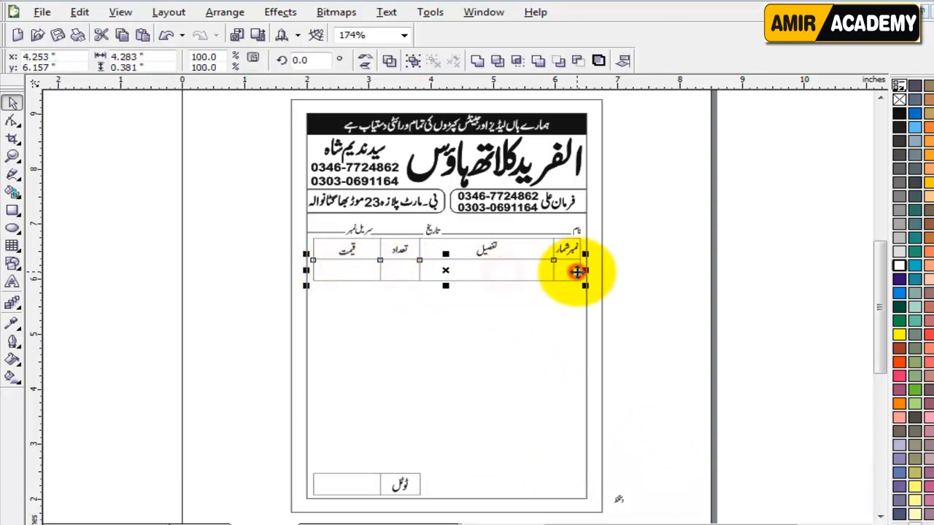
click(11, 120)
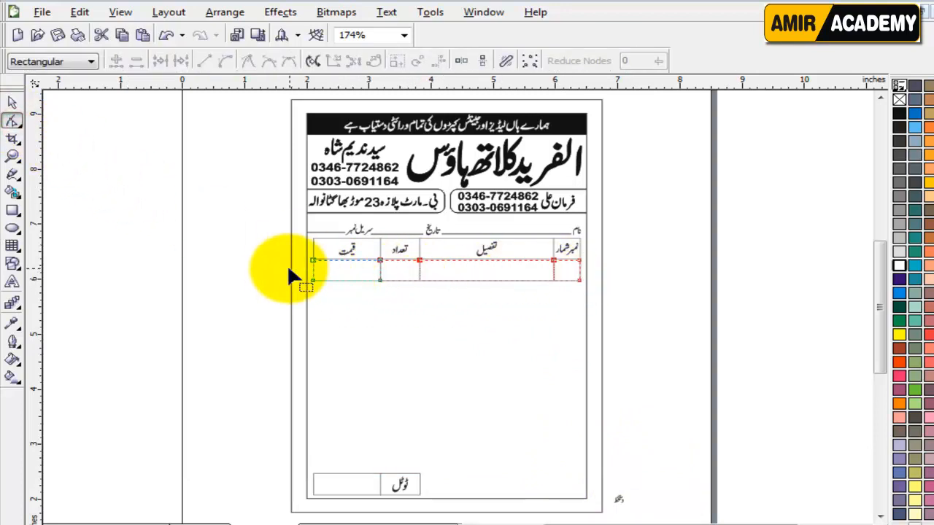
drag(277, 268, 624, 308)
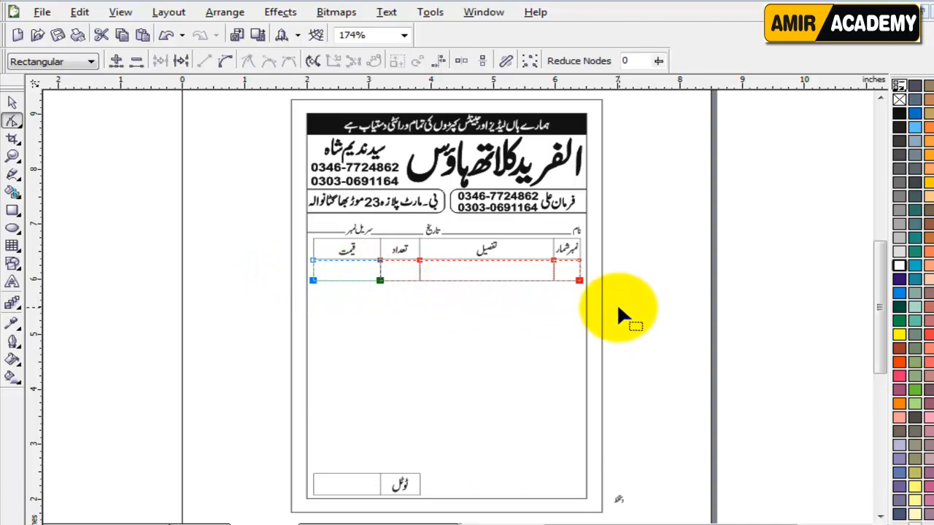
scroll(456, 308, up, 3)
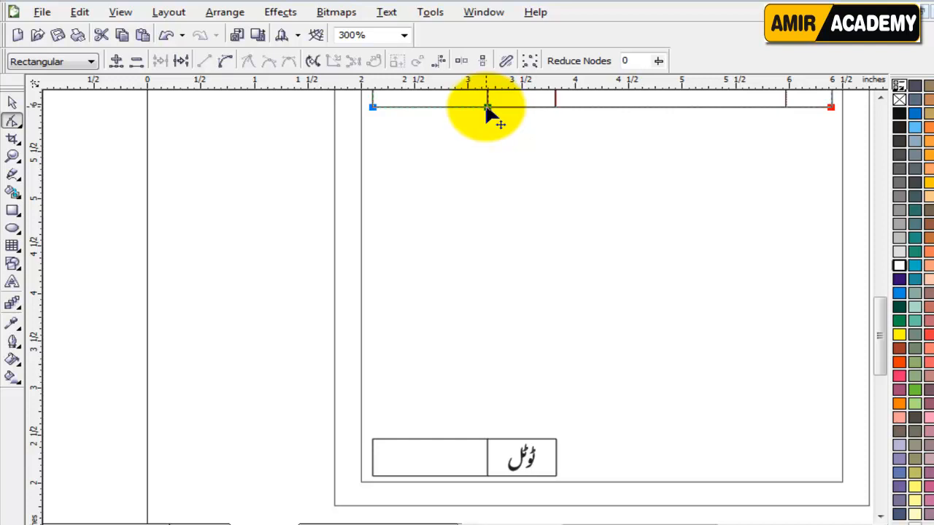
drag(486, 105, 487, 441)
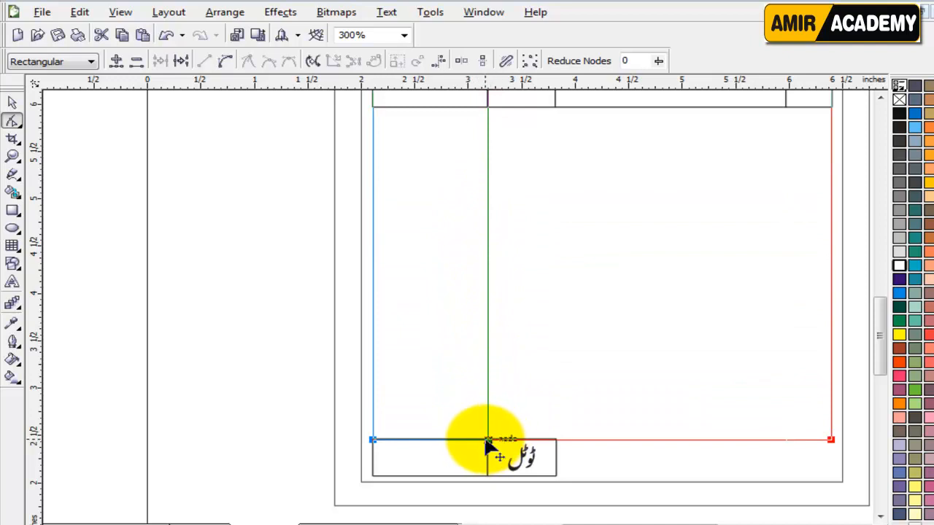
drag(486, 442, 486, 444)
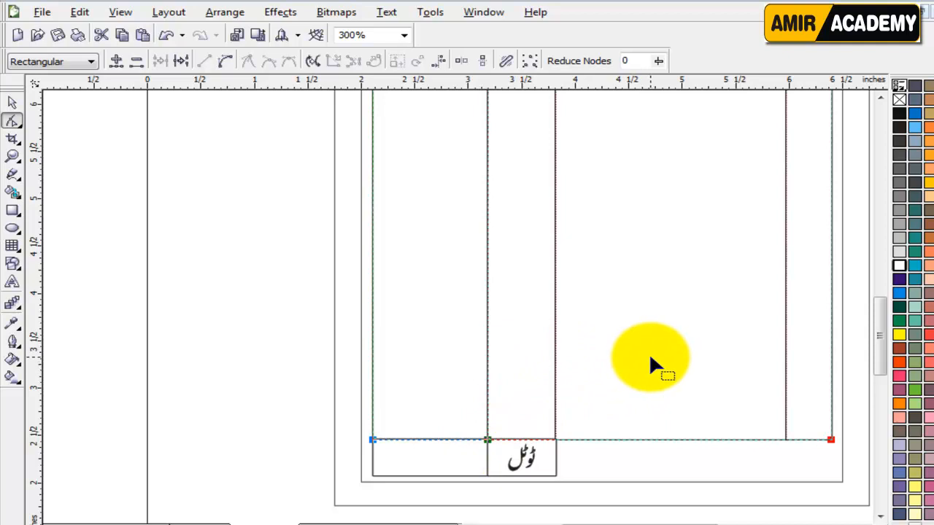
key(F3)
click(13, 104)
click(240, 229)
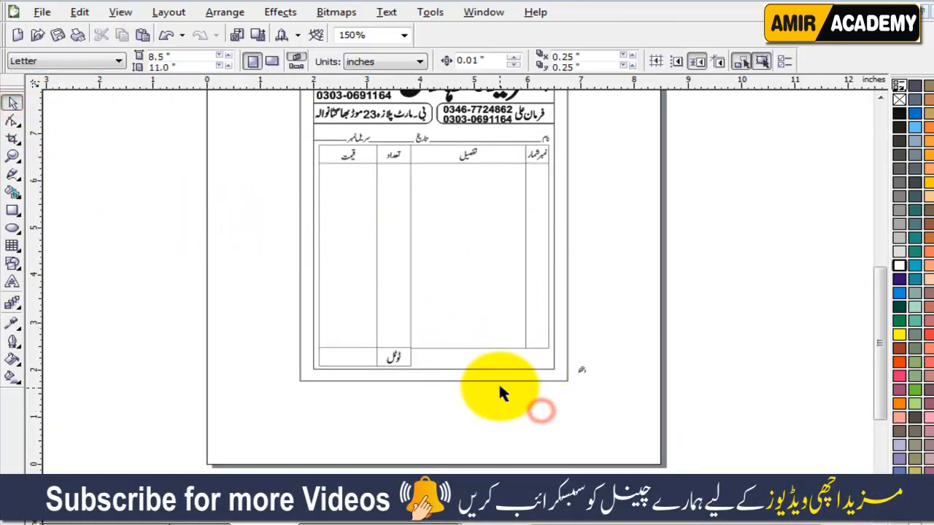
Step: Move the دستخط label into the bottom row and enlarge it to about 132%
scroll(461, 312, up, 1)
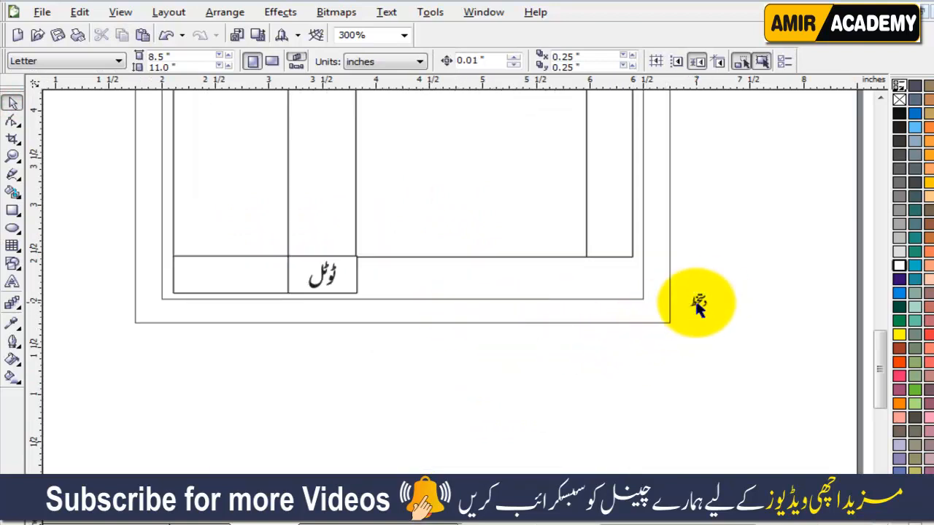
drag(698, 303, 576, 284)
scroll(576, 285, up, 2)
drag(537, 259, 555, 246)
scroll(460, 318, down, 2)
scroll(456, 312, down, 1)
click(600, 282)
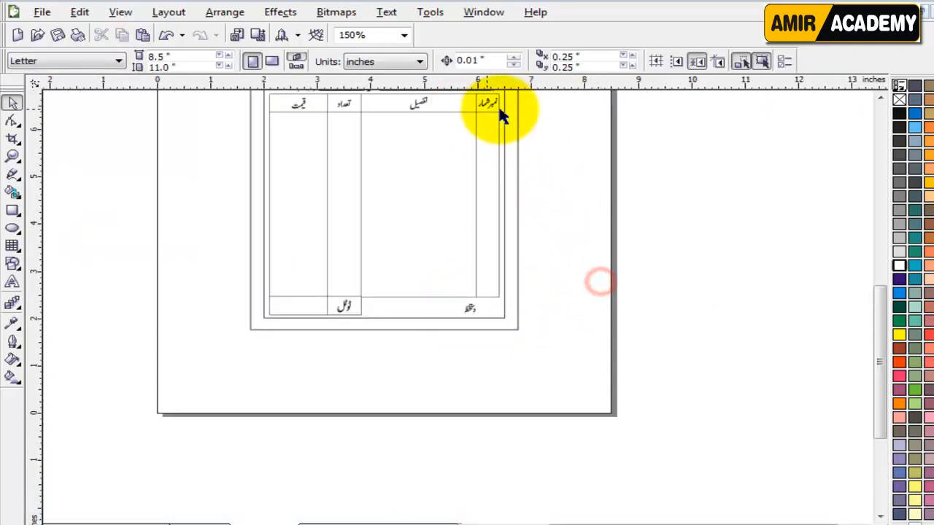
Step: Bring the short blank line from near تاریخ beside دستخط as the signature line
click(723, 102)
scroll(545, 200, up, 1)
click(544, 200)
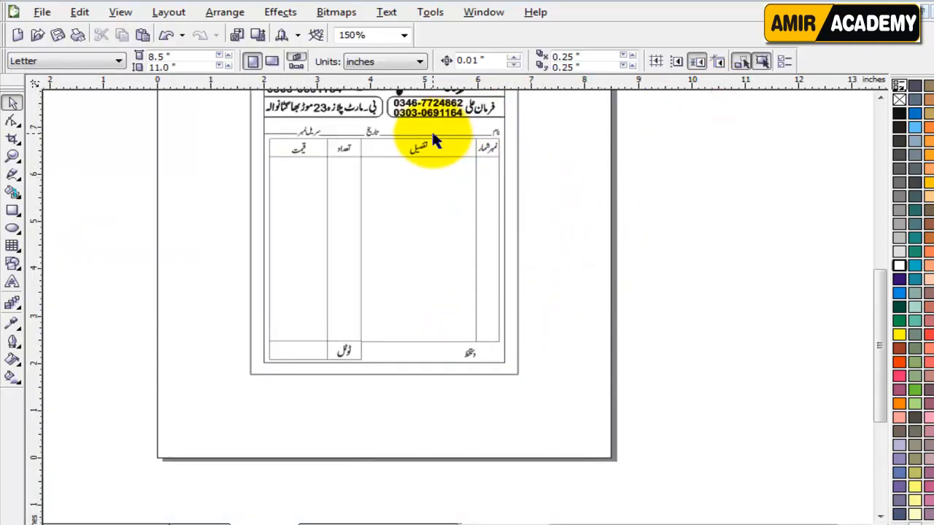
click(351, 139)
drag(351, 139, 427, 355)
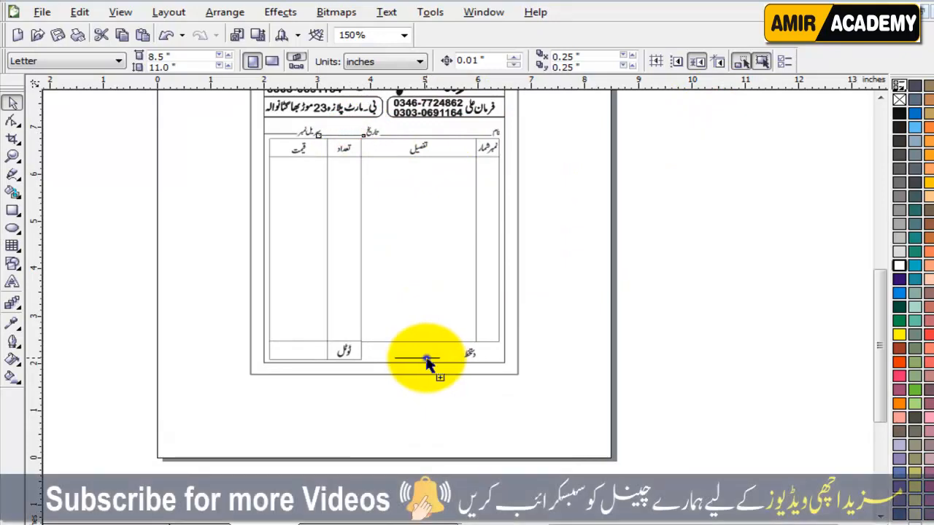
scroll(431, 360, up, 3)
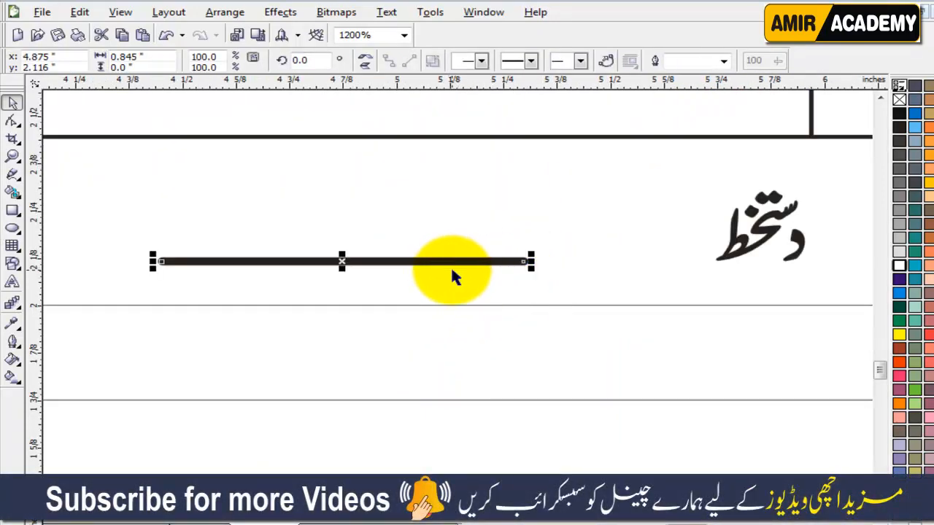
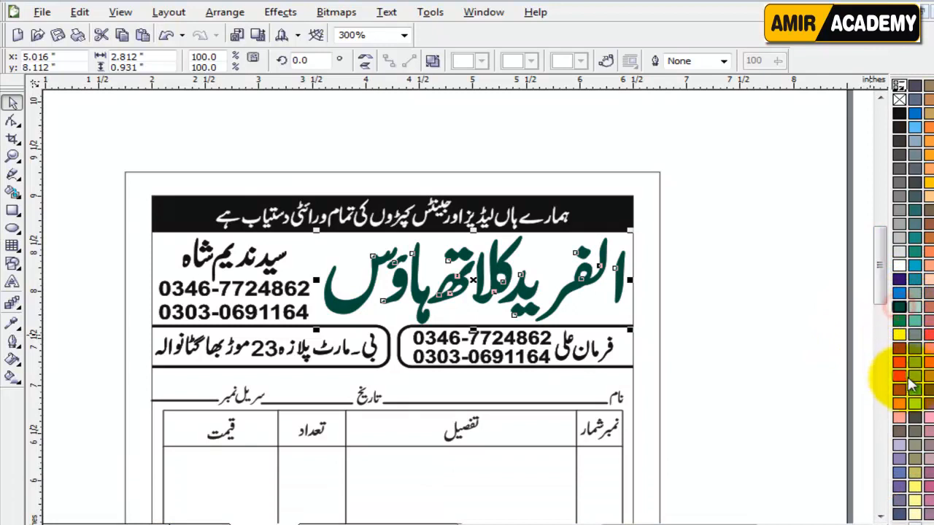
Step: Fill the Urdu shop title dark purple after trying orange-red and blue
click(899, 364)
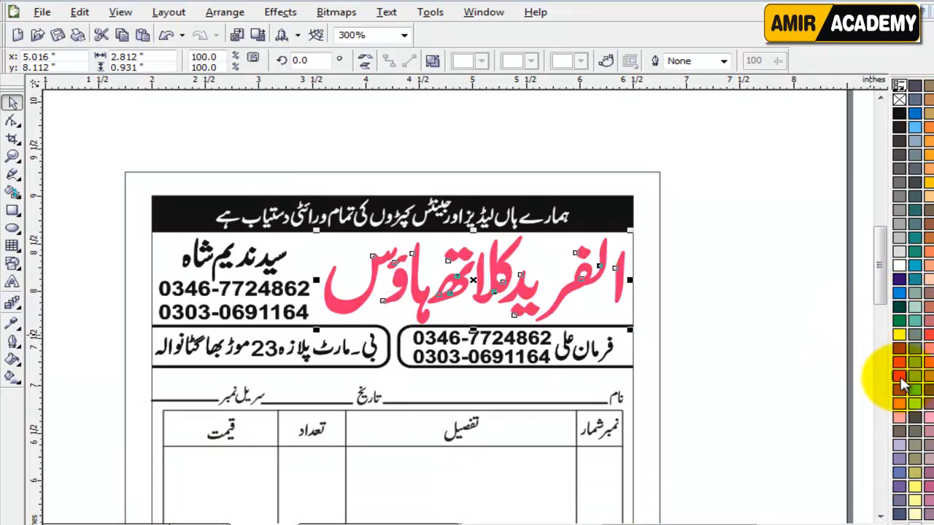
click(899, 294)
click(753, 401)
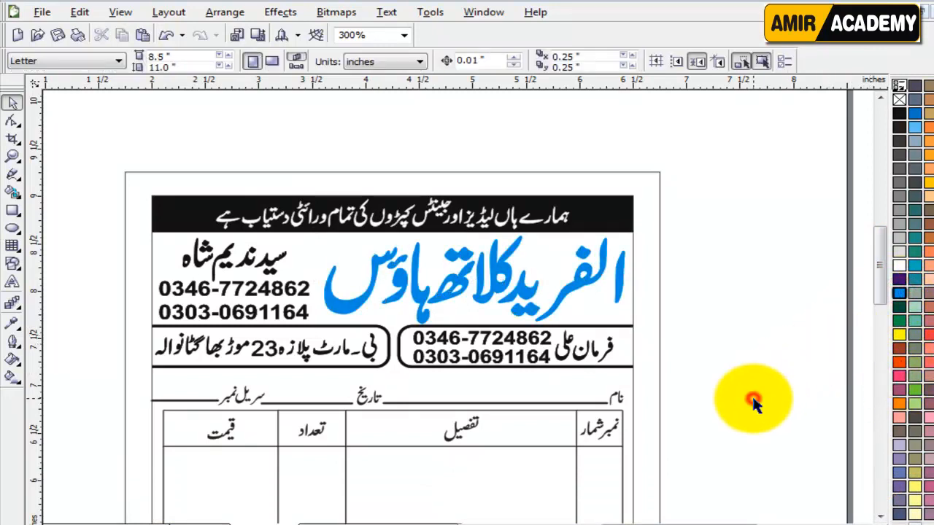
click(528, 292)
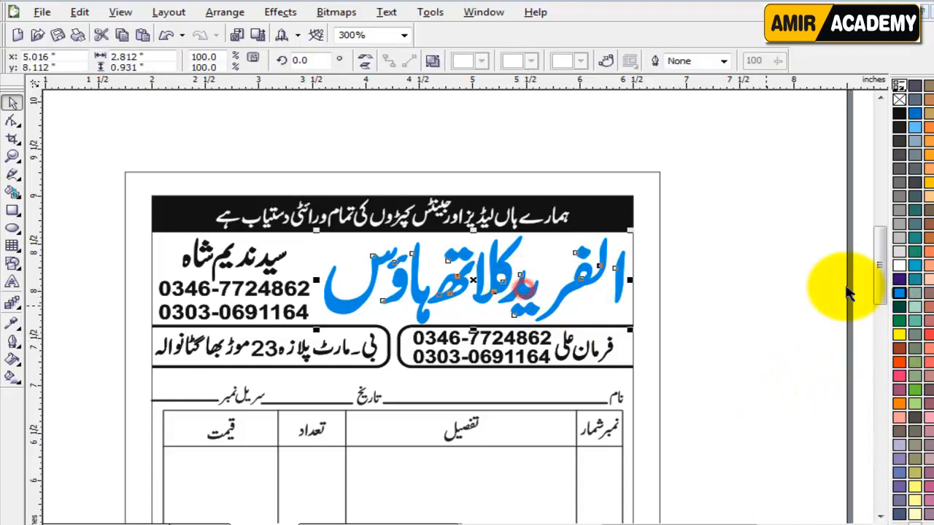
click(899, 285)
click(780, 382)
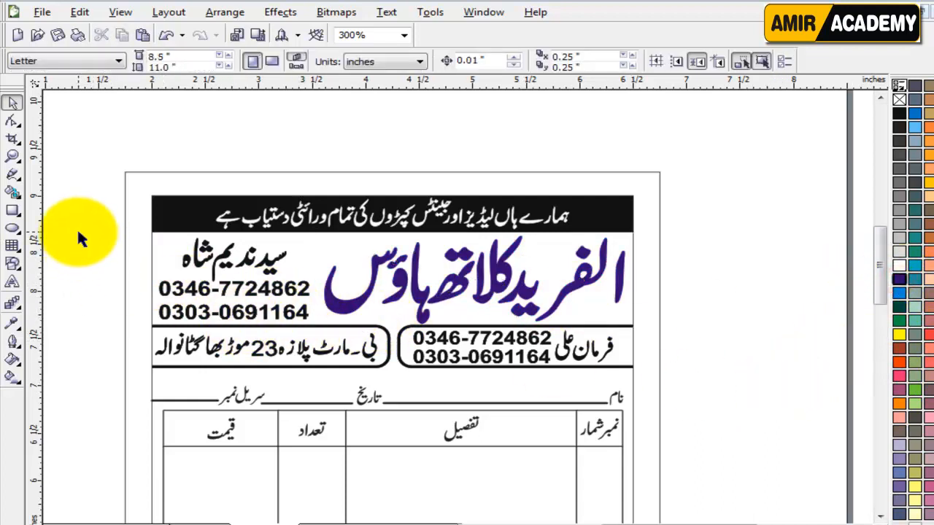
Step: Make the name and phone numbers beside the title green instead of pink
drag(80, 232, 352, 333)
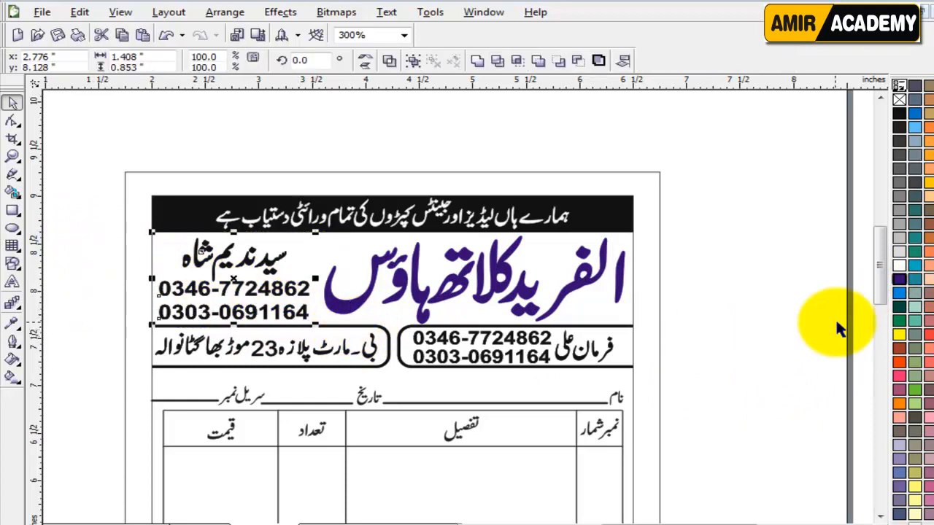
click(899, 377)
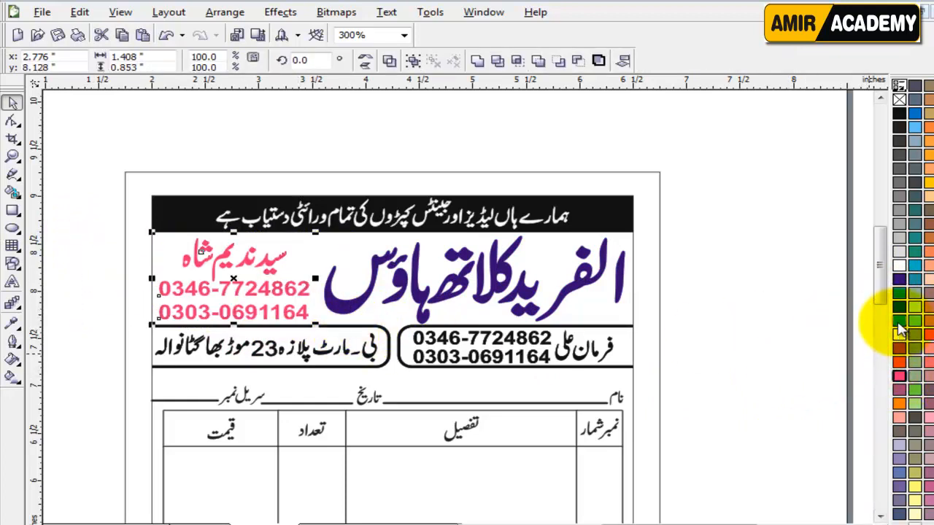
click(900, 328)
click(786, 364)
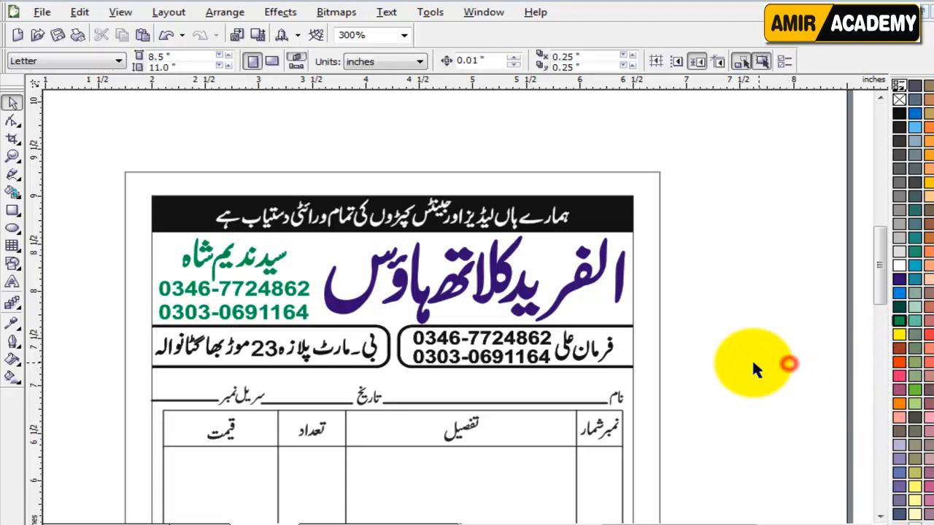
click(729, 326)
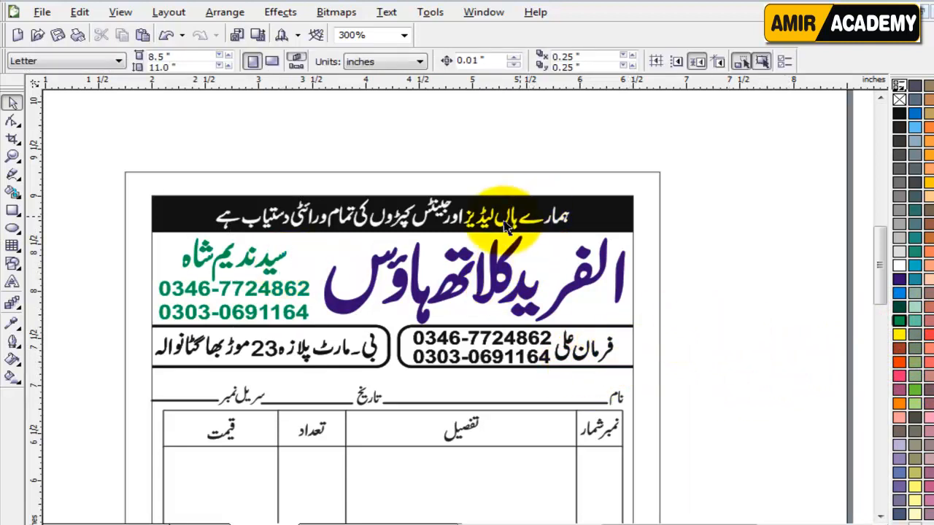
Step: Fill the black header bar purple and remove its outline
click(595, 226)
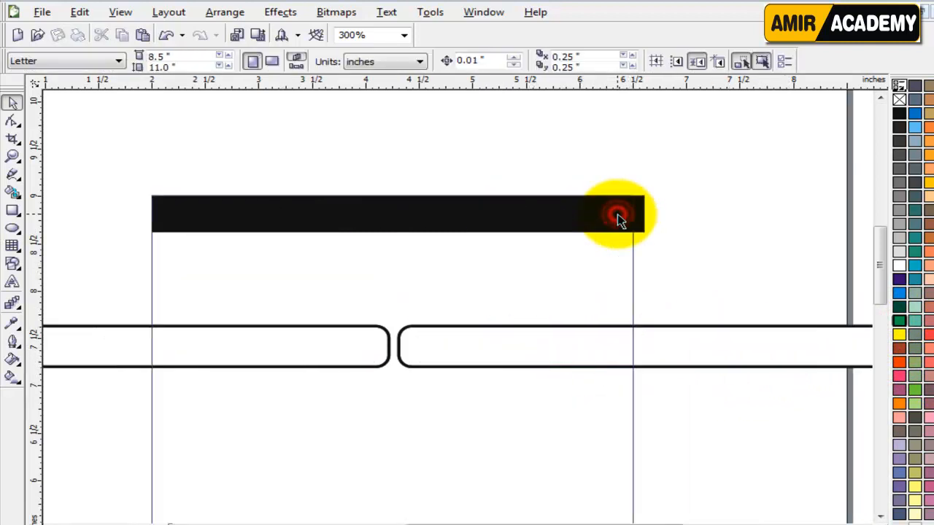
click(617, 217)
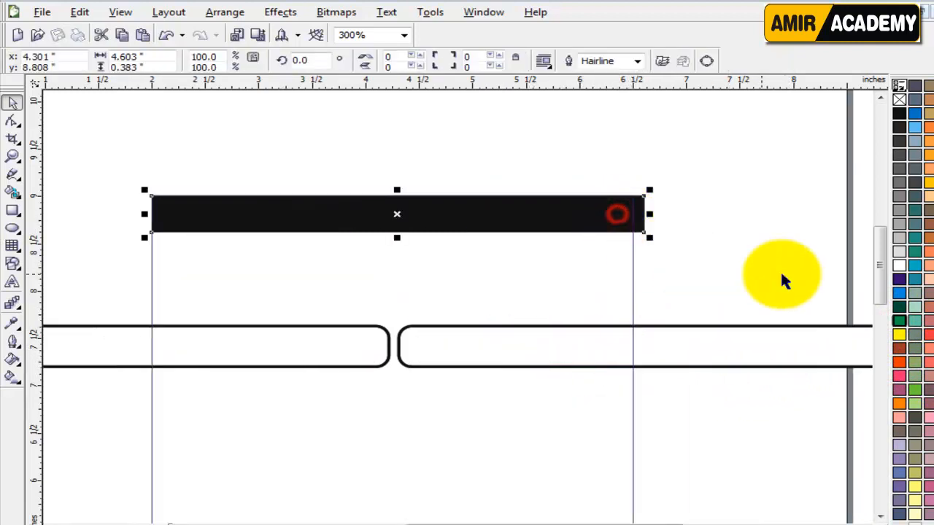
click(902, 286)
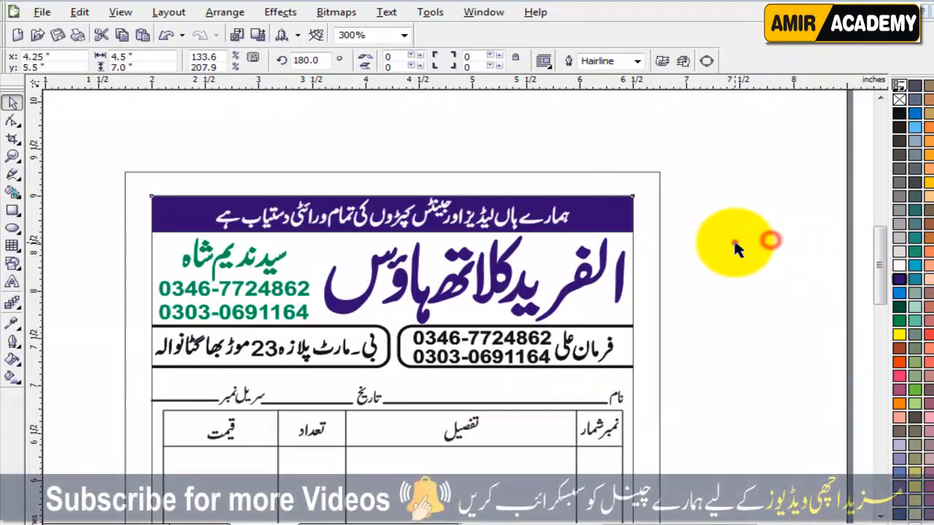
click(734, 245)
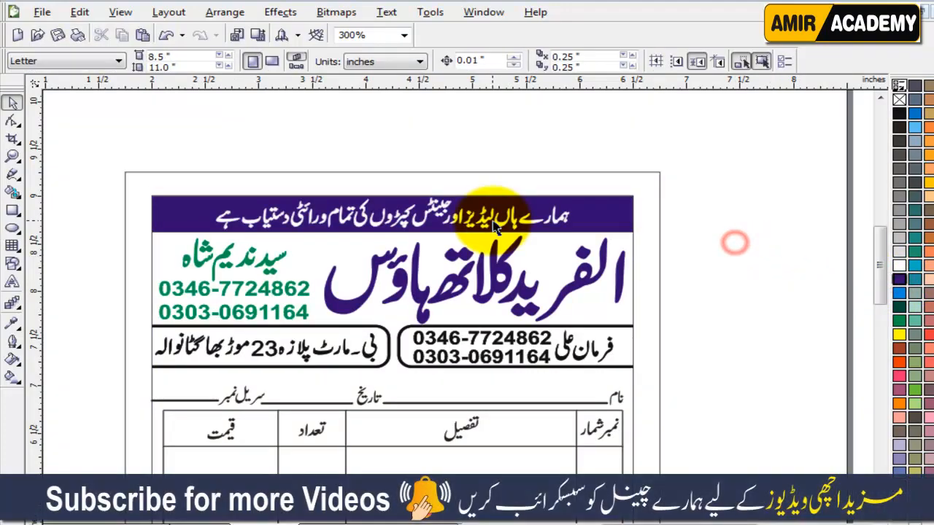
click(720, 261)
click(620, 212)
click(617, 215)
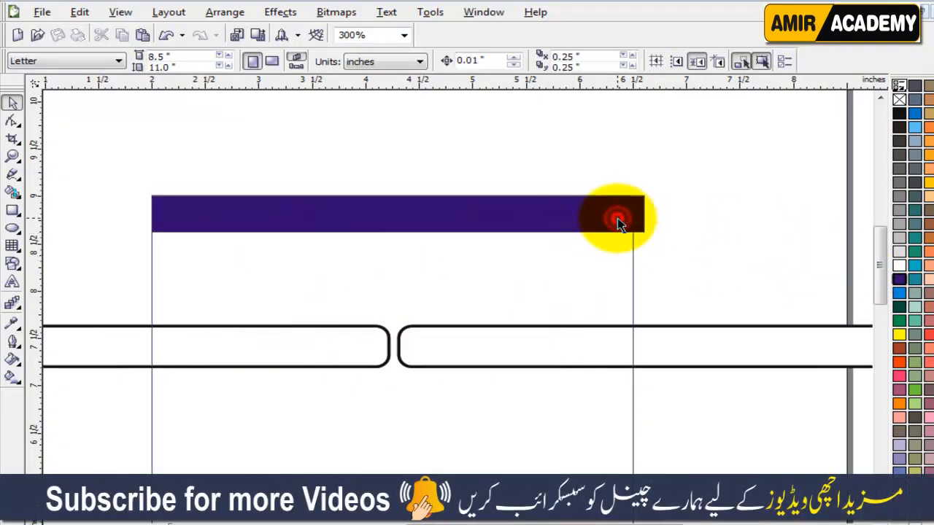
right_click(899, 99)
click(737, 276)
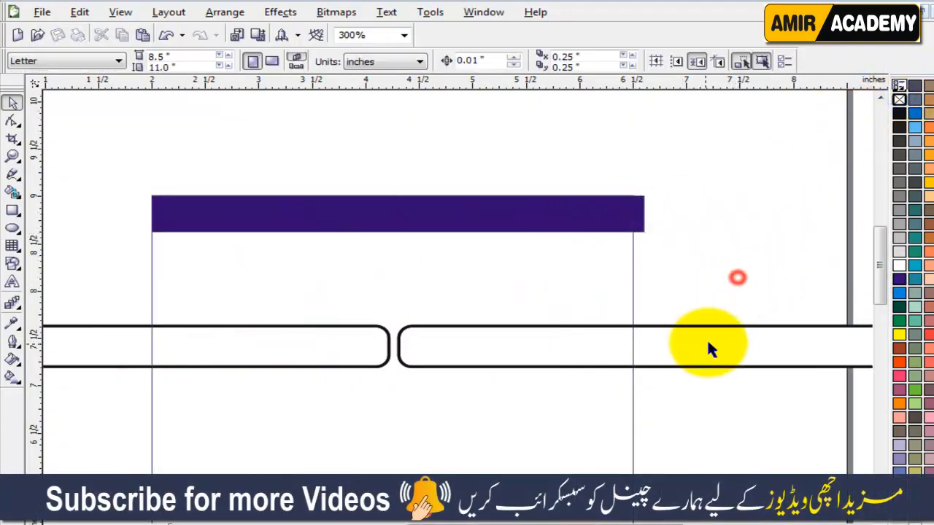
Step: Give both rounded contact boxes green outlines
click(709, 341)
shift+click(308, 346)
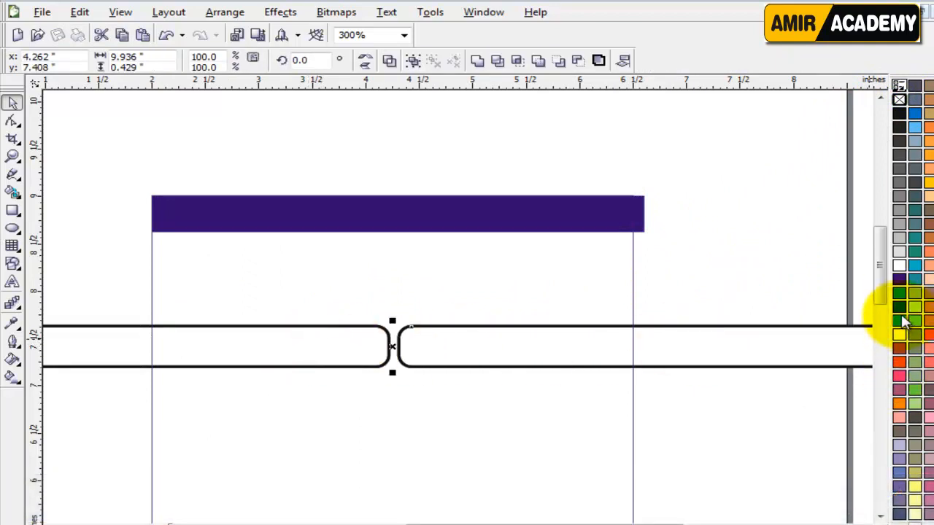
right_click(899, 321)
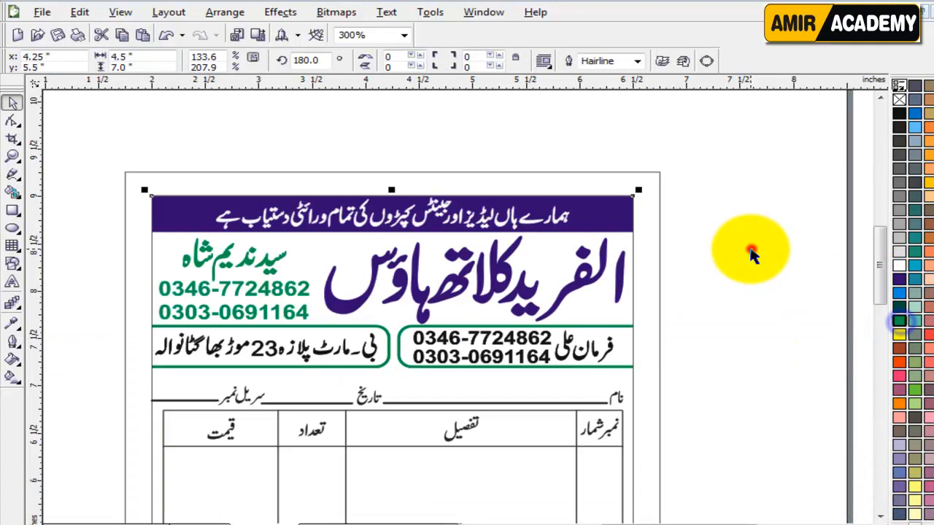
click(751, 253)
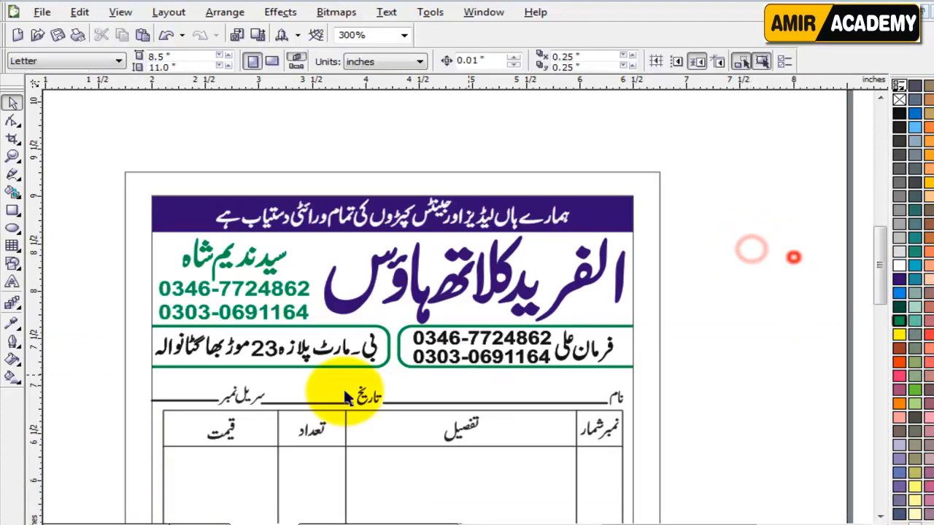
Step: Colour the address and phone-number text inside the boxes purple
click(310, 348)
shift+click(496, 344)
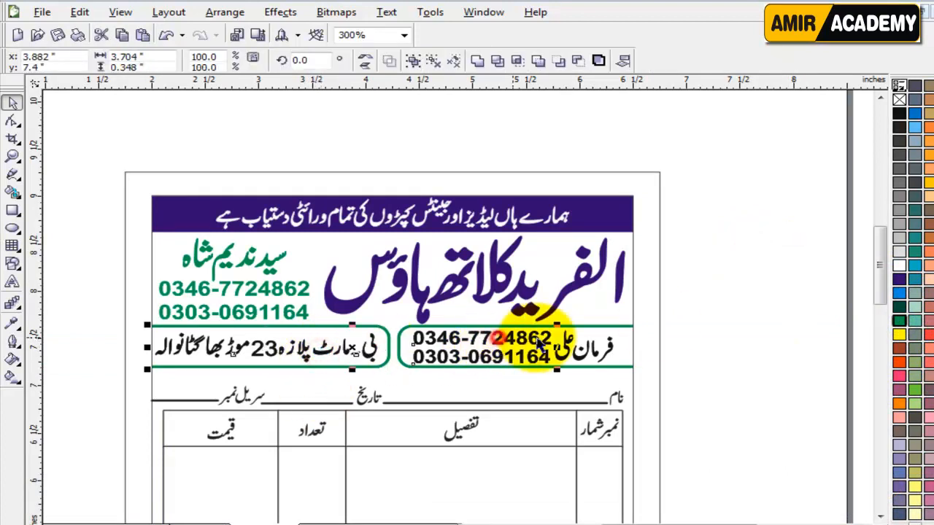
click(898, 279)
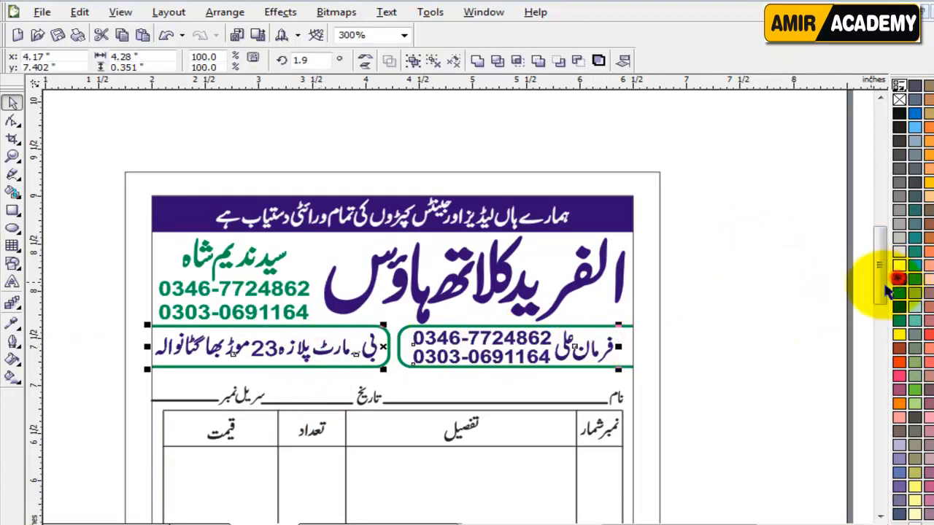
click(767, 378)
click(727, 296)
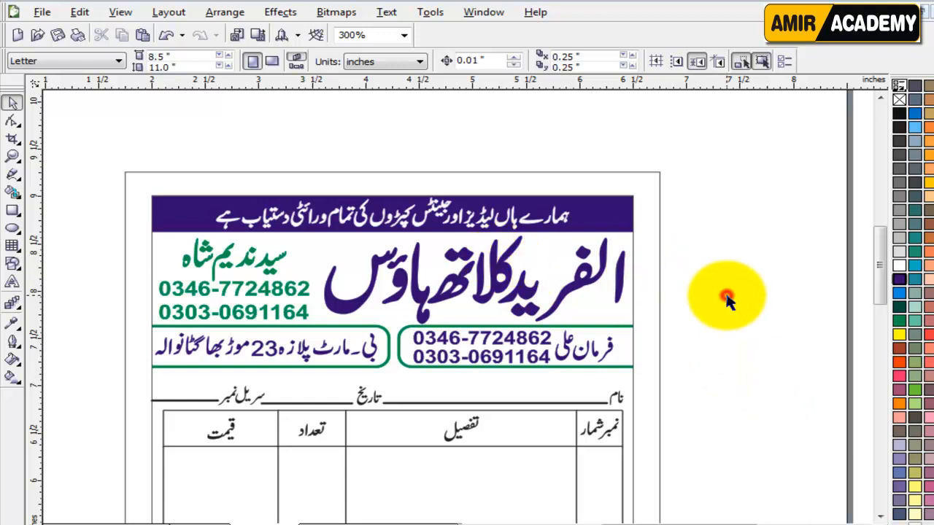
drag(879, 247, 775, 310)
drag(693, 168, 87, 206)
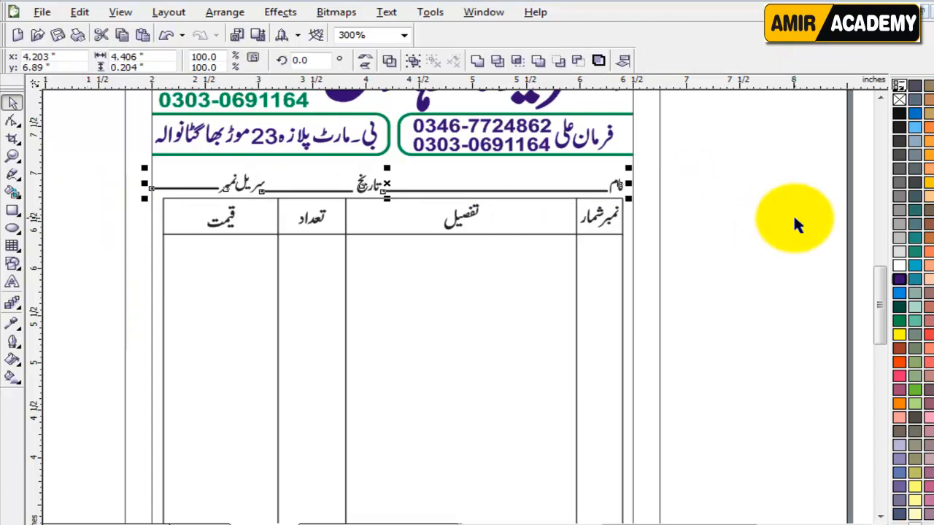
Step: Make the form's label lines green
click(734, 296)
click(303, 198)
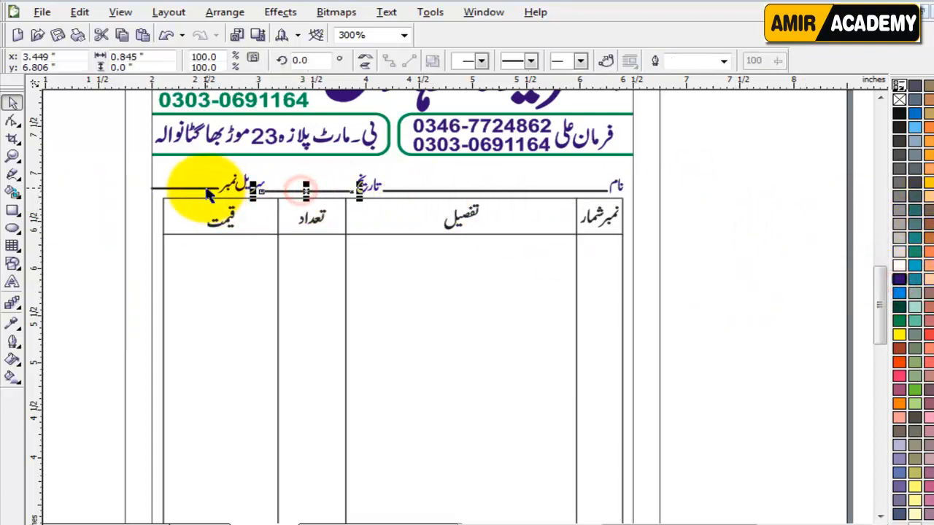
click(206, 188)
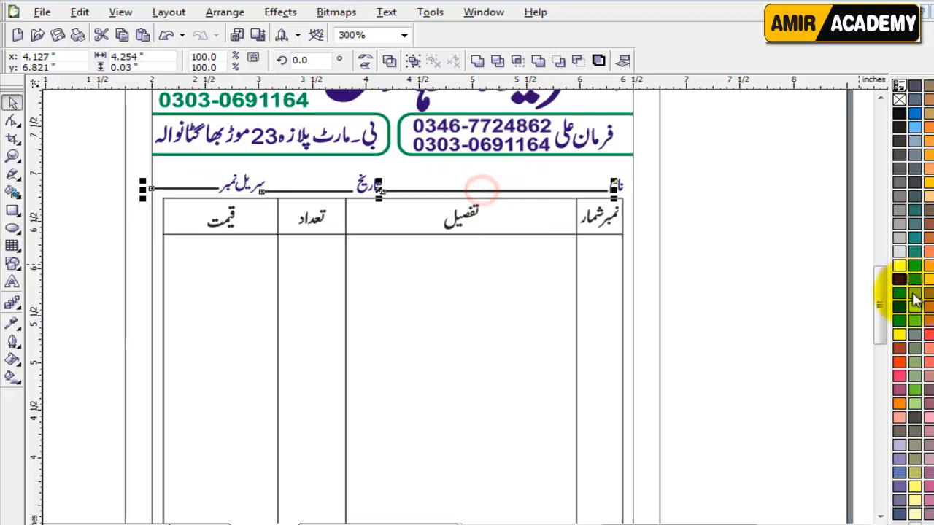
click(898, 326)
click(778, 317)
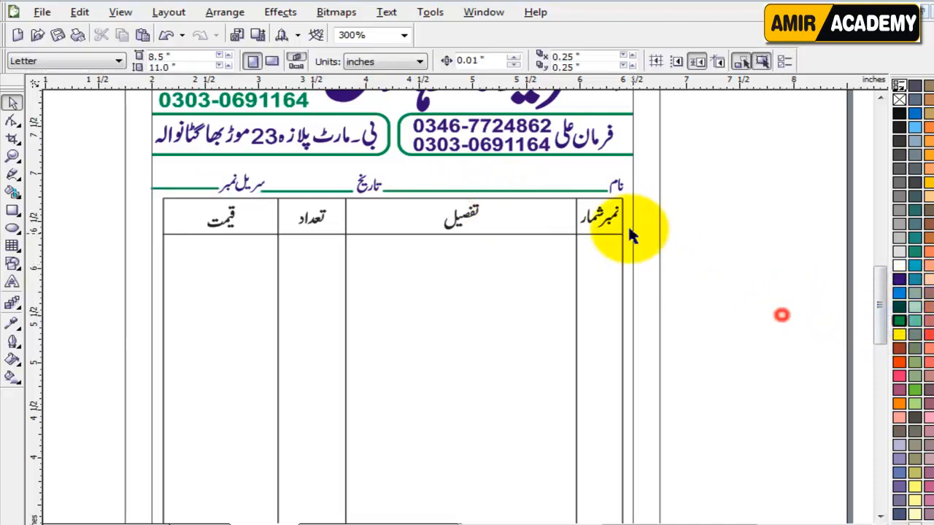
Step: Fill the قیمت, تعداد and تفصیل header cells dark purple and widen the نمبر شمار cell leftward
click(186, 210)
shift+click(334, 227)
shift+click(394, 218)
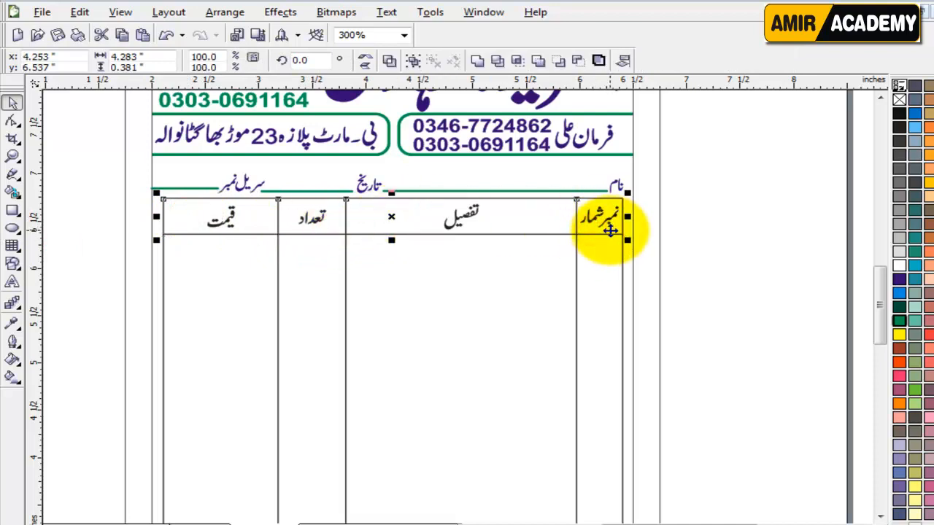
click(898, 279)
click(777, 272)
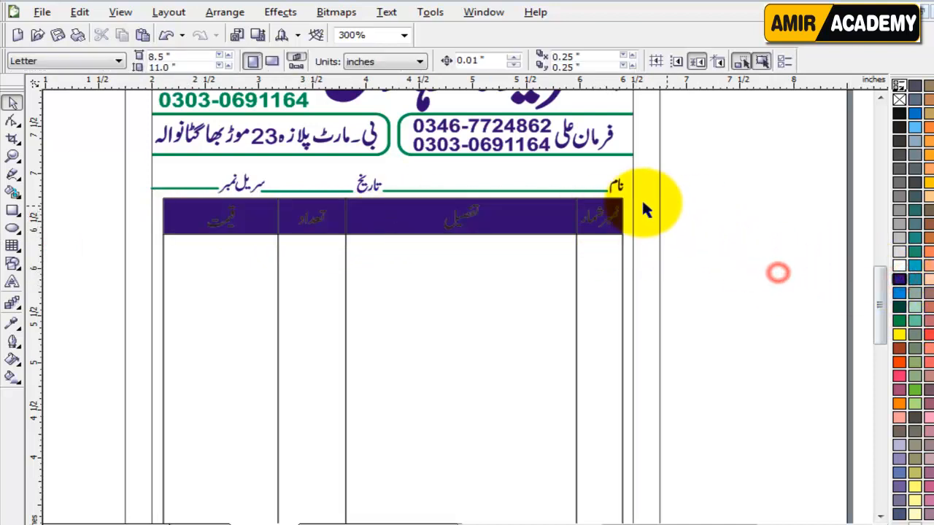
click(600, 212)
drag(576, 216, 291, 222)
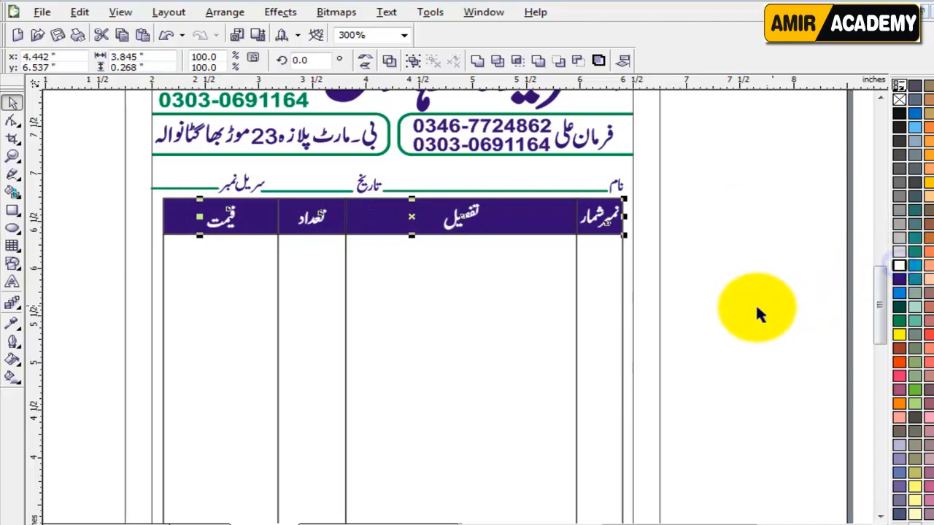
click(755, 303)
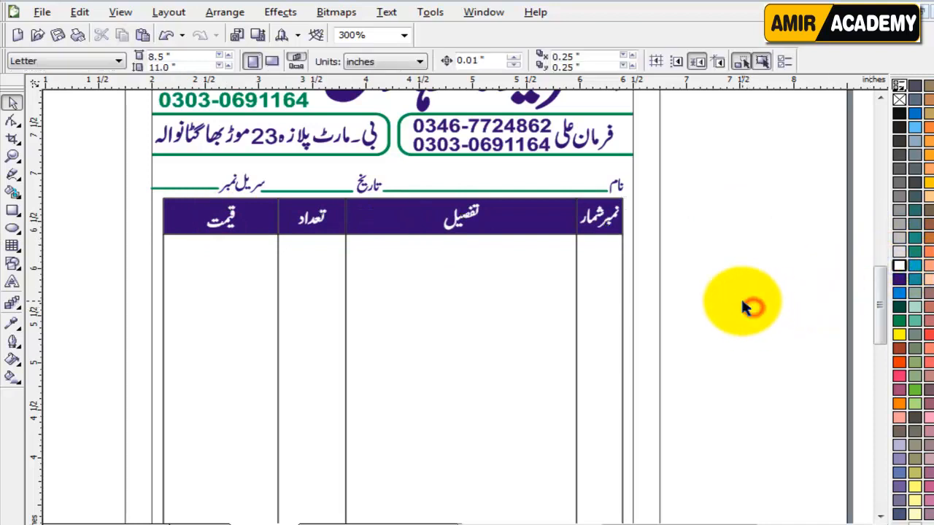
Step: Turn the outlines of all four table columns green
click(593, 283)
shift+click(436, 313)
shift+click(313, 328)
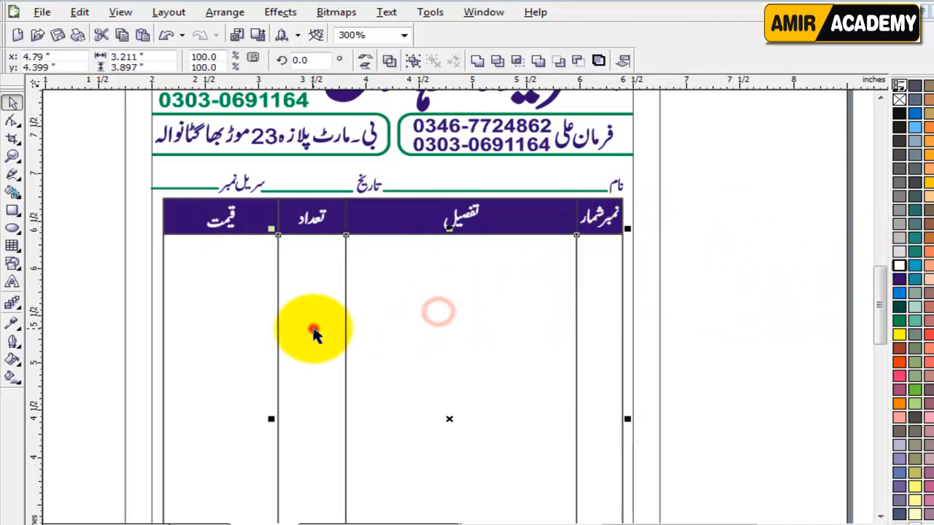
shift+click(226, 332)
right_click(899, 323)
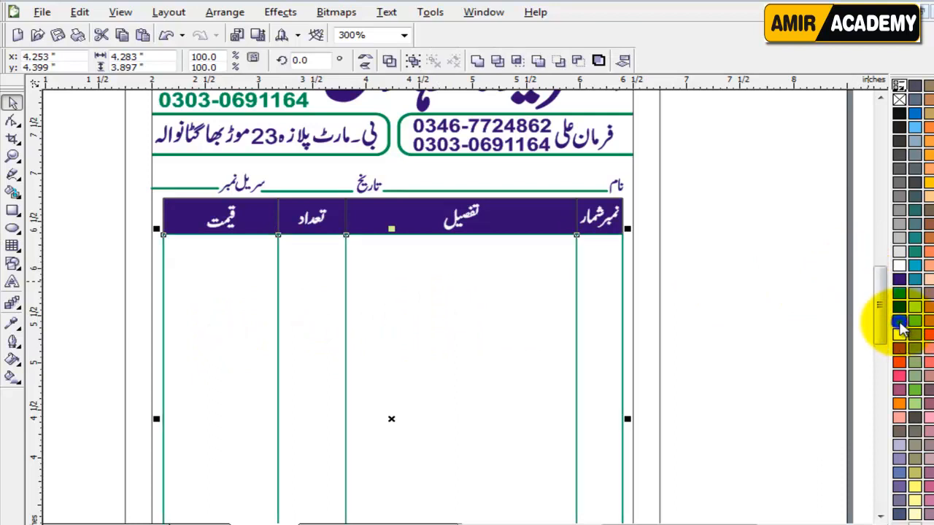
Step: Make the تفصیل and نمبر شمار header cells' outlines white
click(734, 316)
click(534, 220)
scroll(534, 219, up, 3)
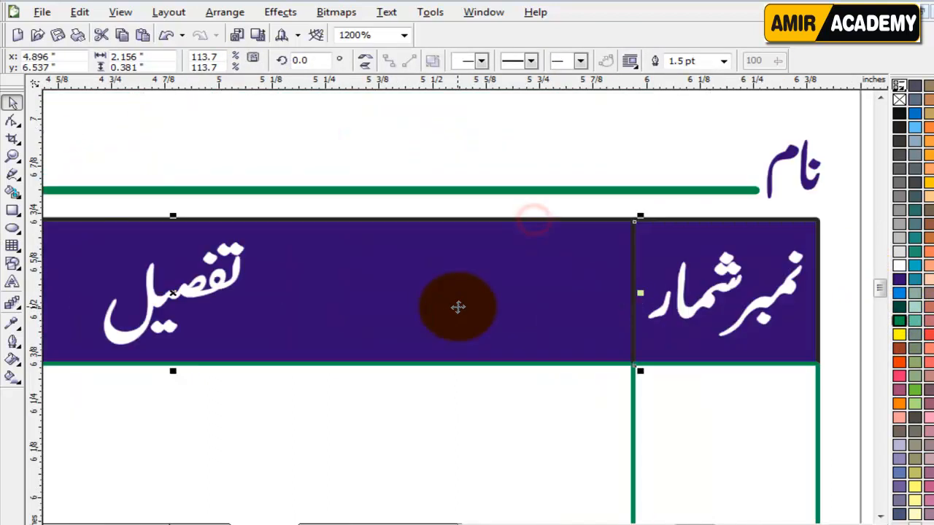
shift+click(679, 227)
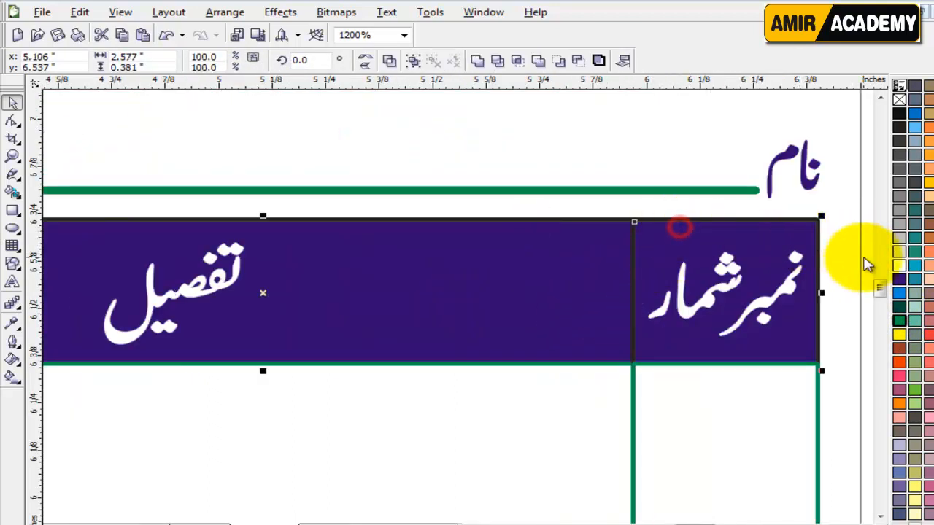
right_click(898, 320)
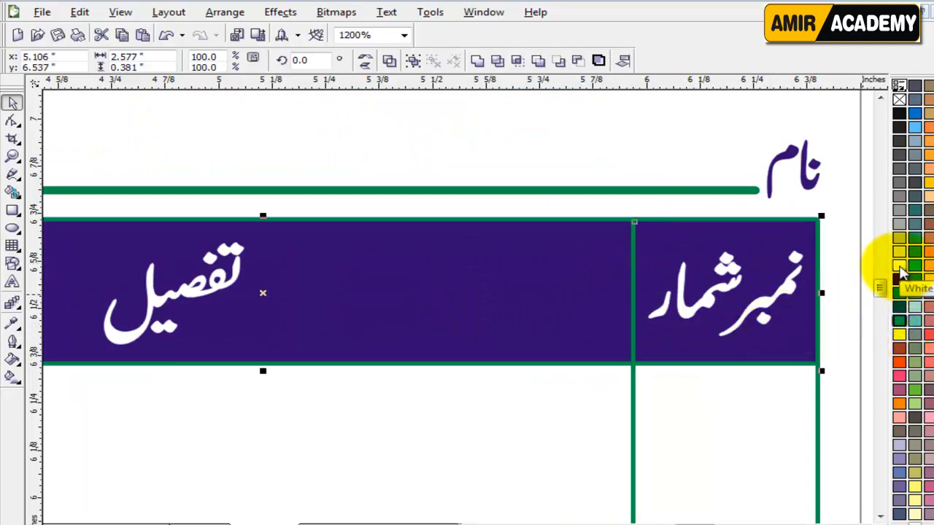
right_click(902, 271)
scroll(459, 313, down, 2)
scroll(427, 294, up, 1)
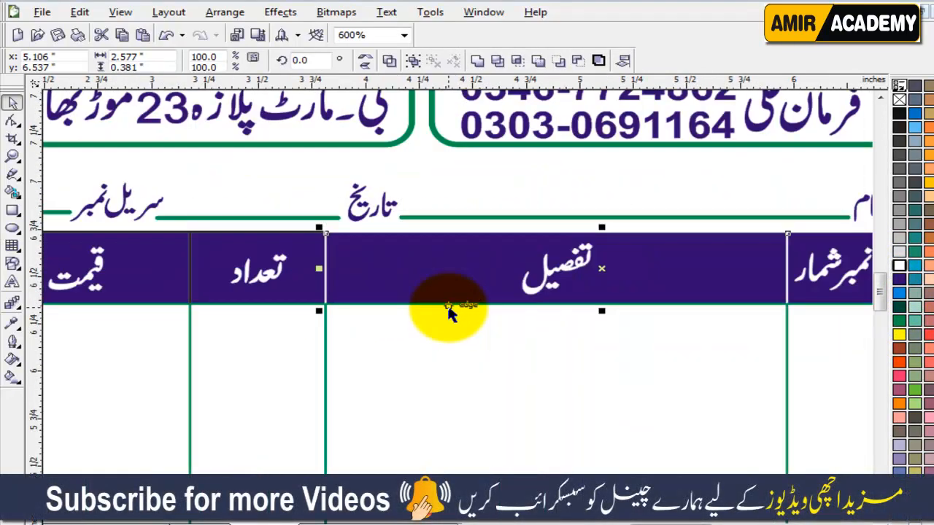
Step: Set the outline width of all four header cells to 2 pt
click(196, 271)
shift+click(142, 270)
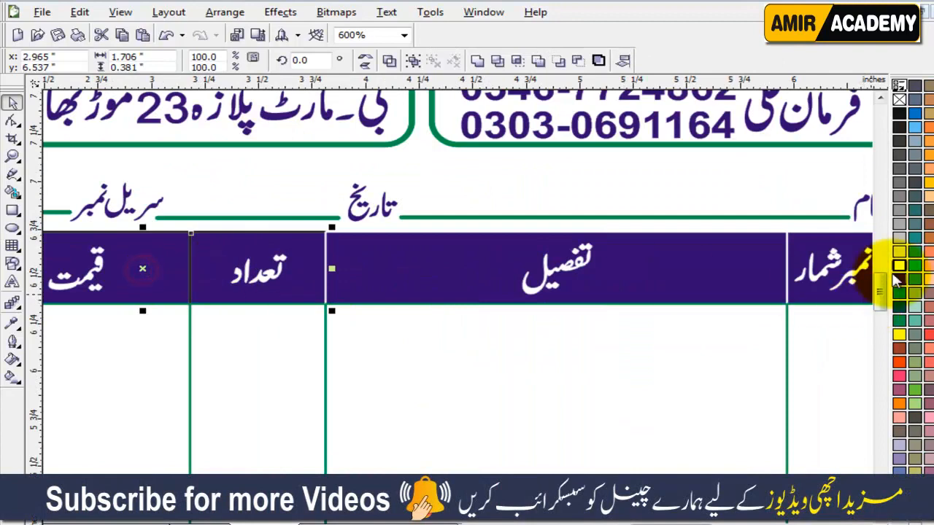
click(415, 274)
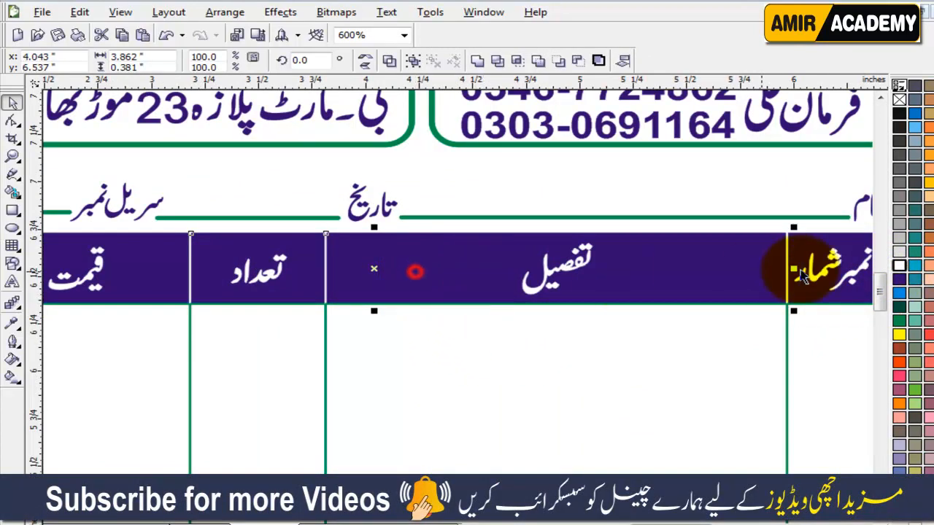
shift+click(819, 242)
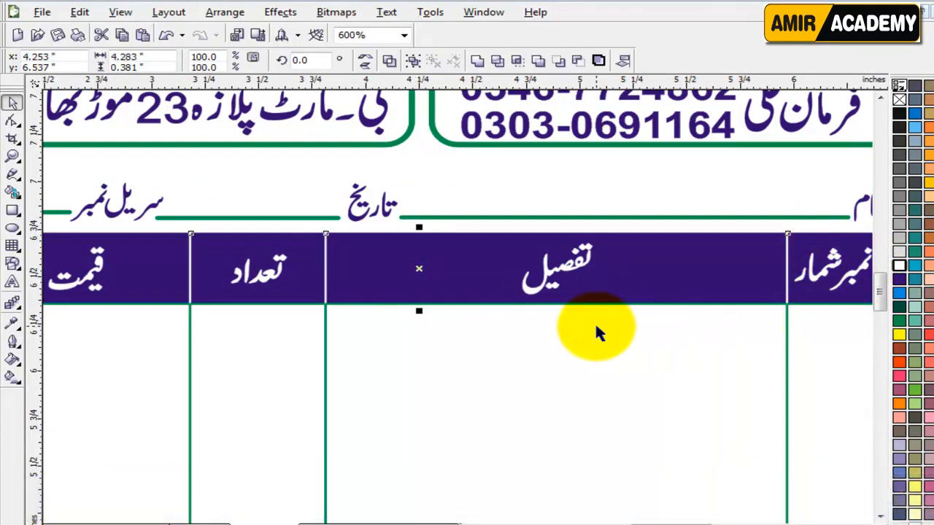
key(F3)
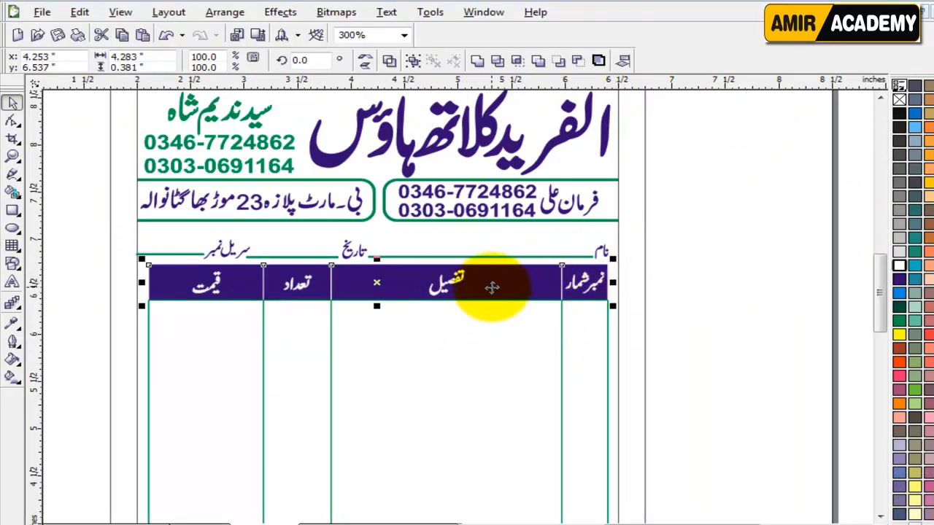
key(F12)
double_click(337, 203)
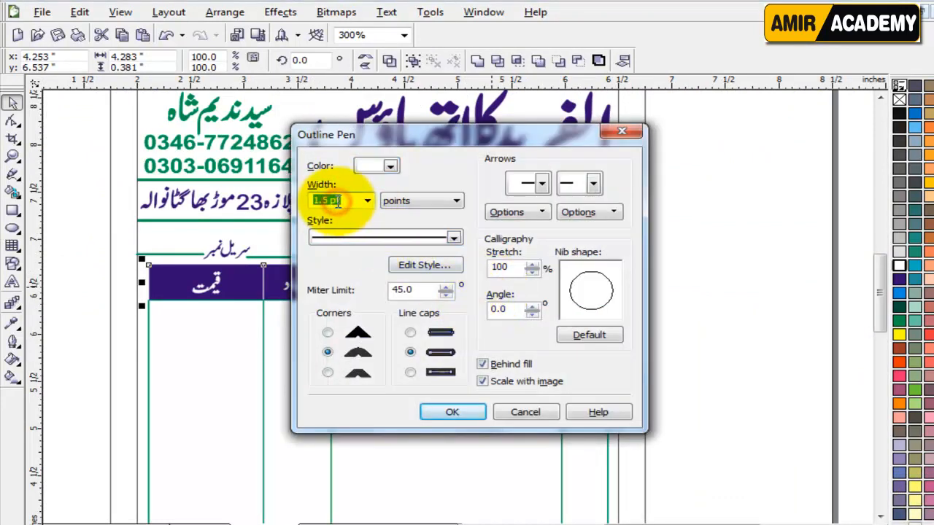
text(2)
key(Return)
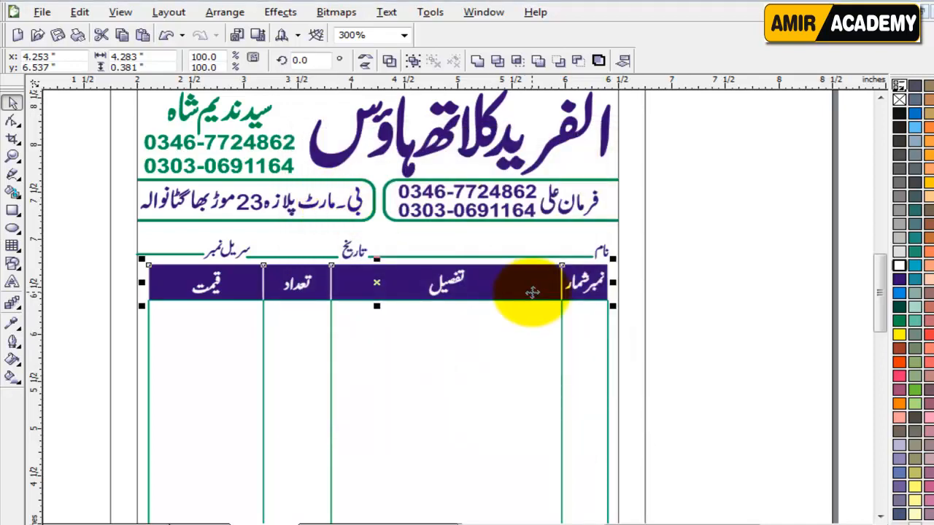
Step: Marquee-select the table header and lines together, then deselect to review
scroll(528, 298, up, 2)
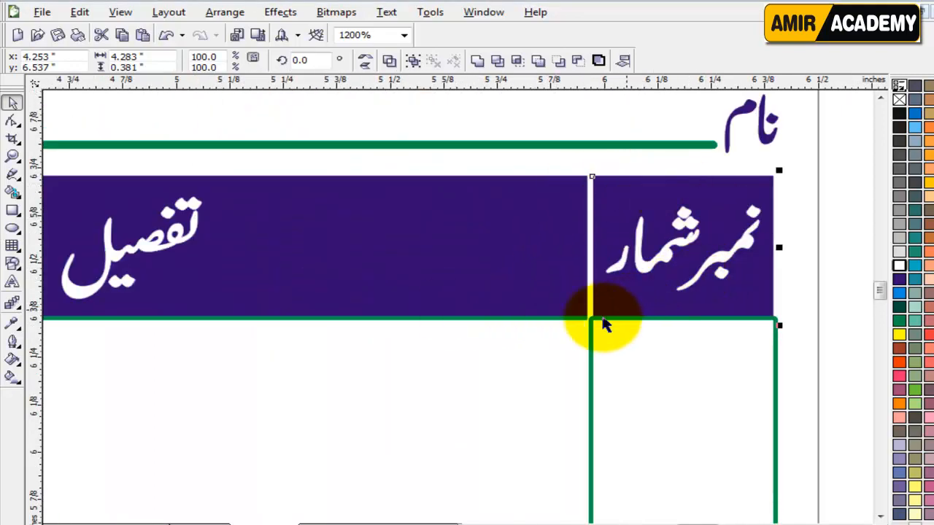
scroll(487, 337, down, 1)
scroll(565, 307, down, 1)
click(688, 287)
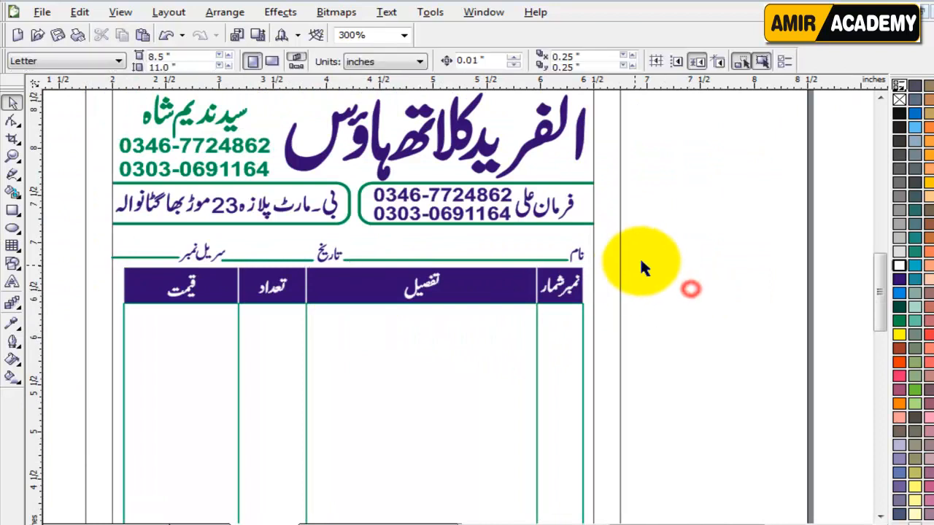
drag(643, 257, 97, 326)
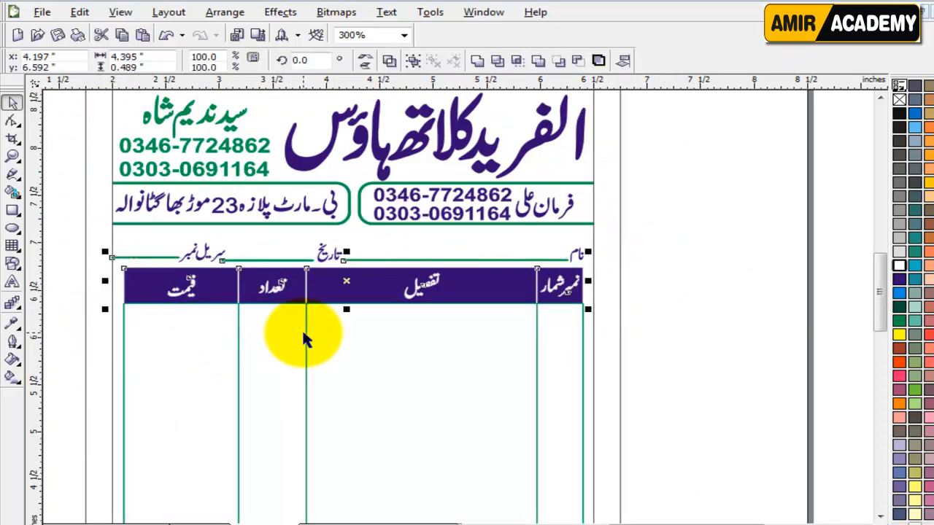
click(679, 293)
drag(677, 242, 70, 332)
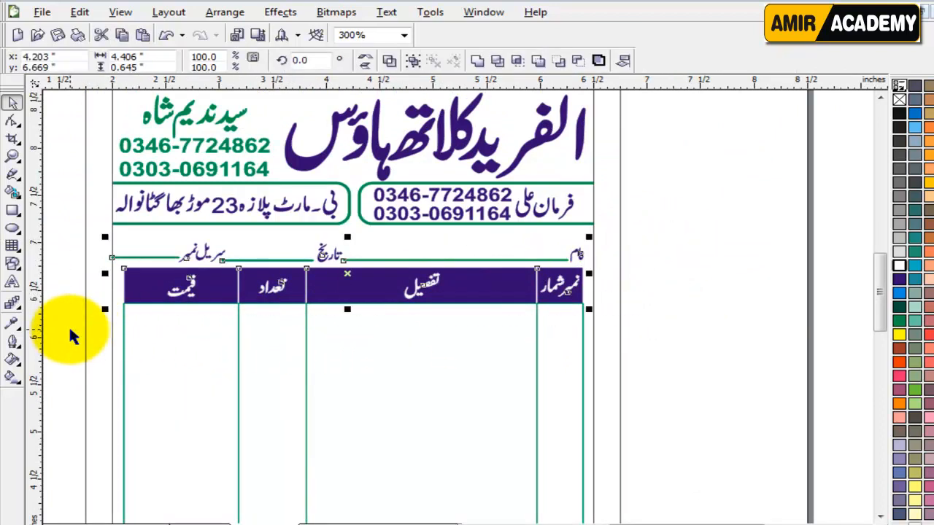
click(677, 326)
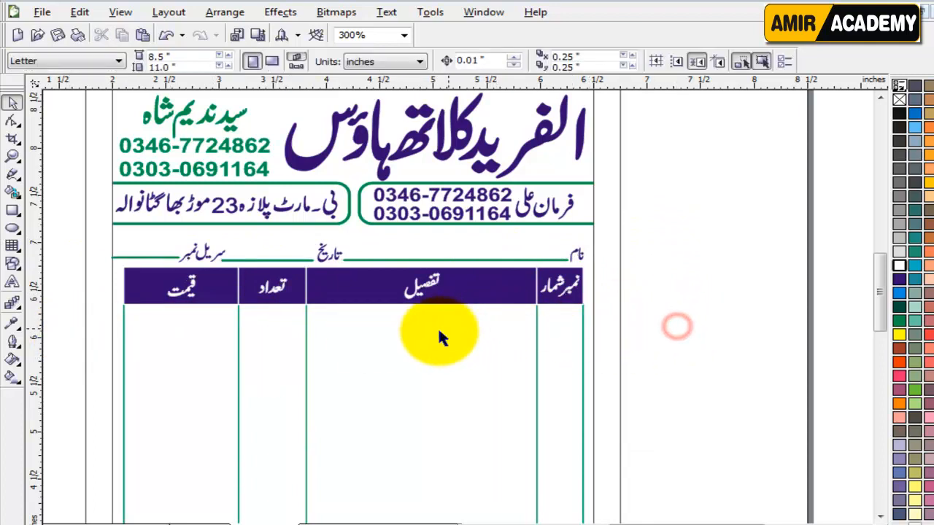
scroll(437, 338, up, 2)
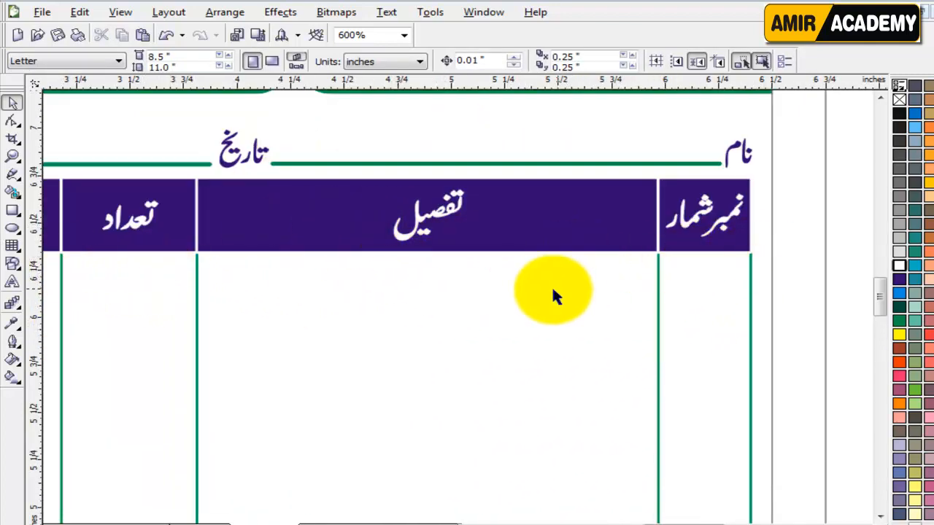
scroll(551, 295, down, 2)
Step: Change all four table columns' outlines to dark purple
key(shift+F4)
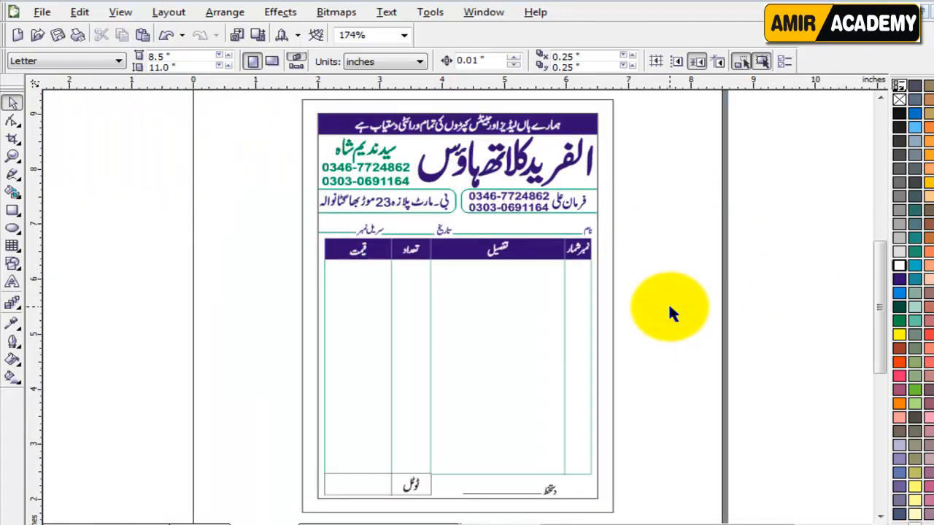
key(F8)
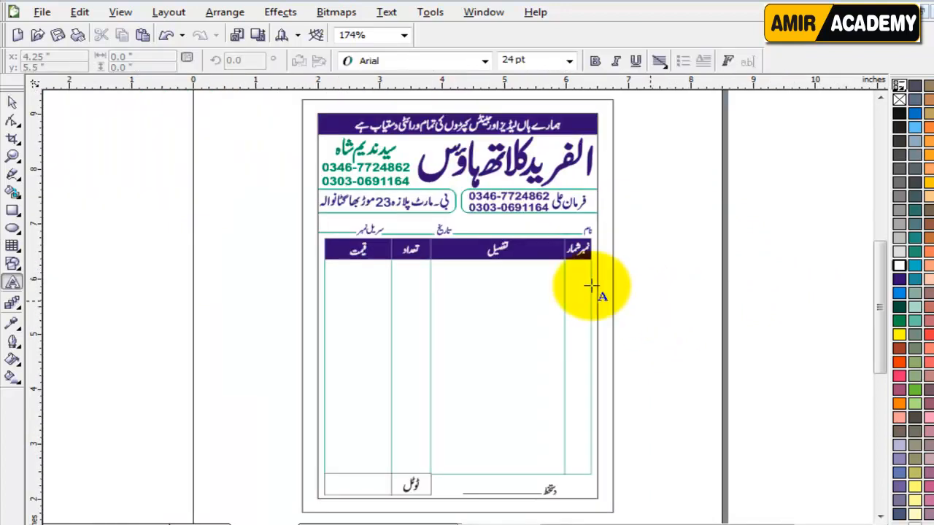
click(15, 103)
click(690, 299)
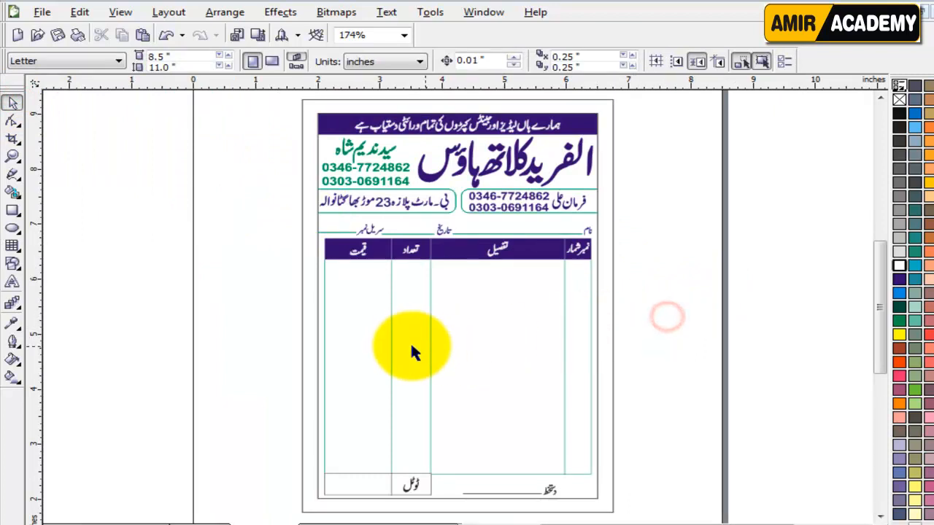
click(371, 361)
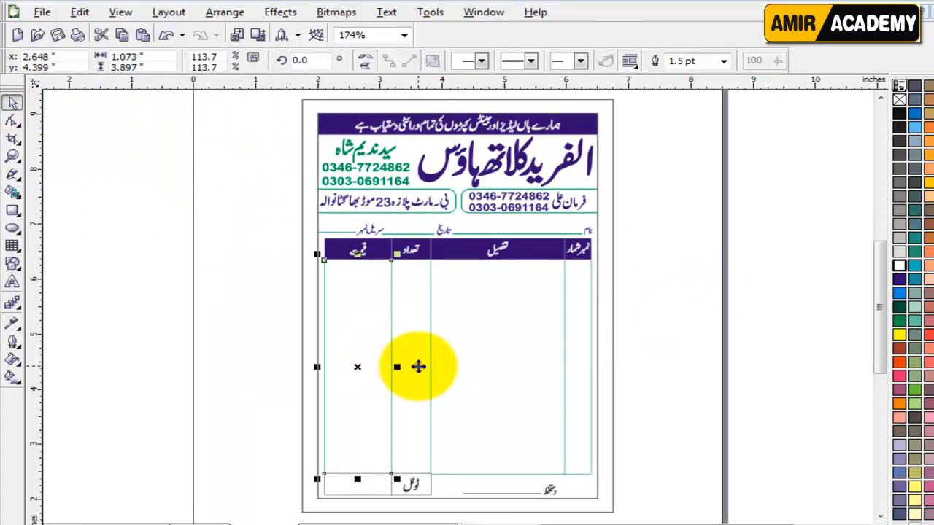
shift+click(415, 367)
shift+click(521, 358)
shift+click(582, 330)
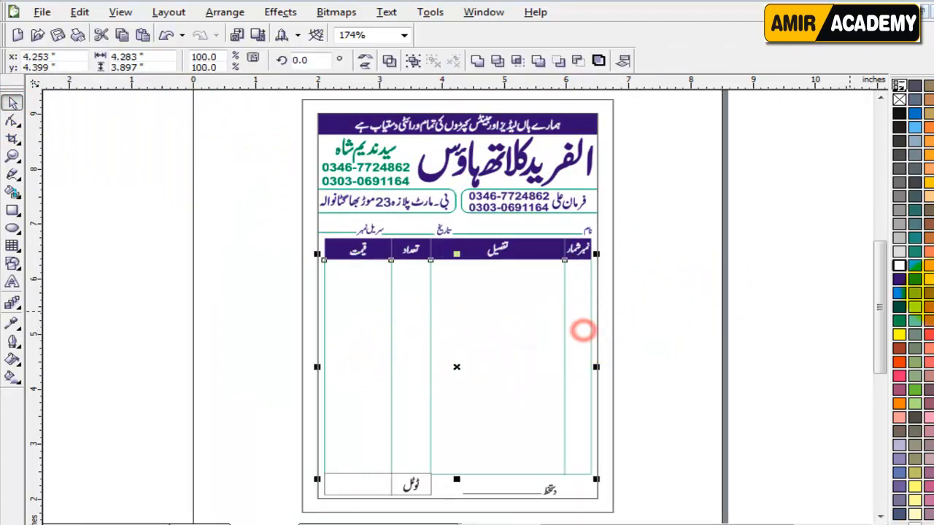
right_click(899, 278)
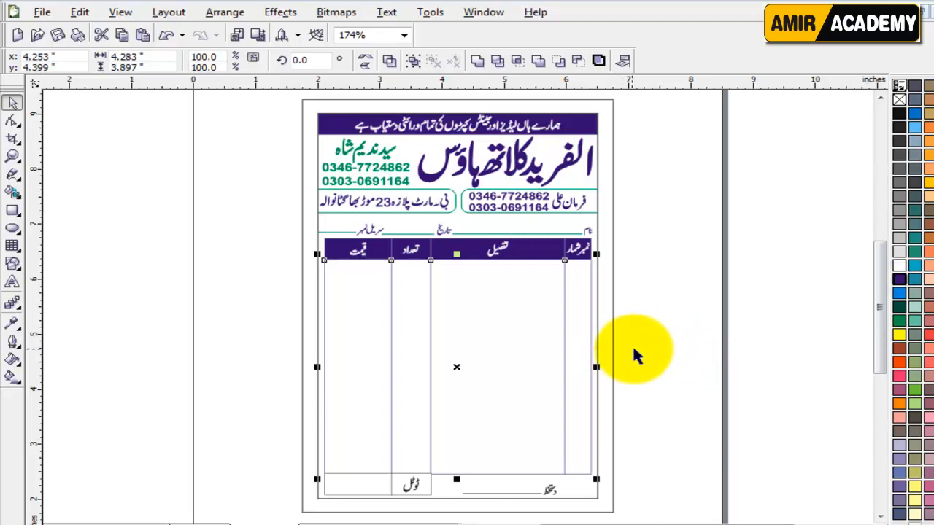
Step: Thicken the table columns' outline to 2.0 pt
key(F12)
text(2)
key(Return)
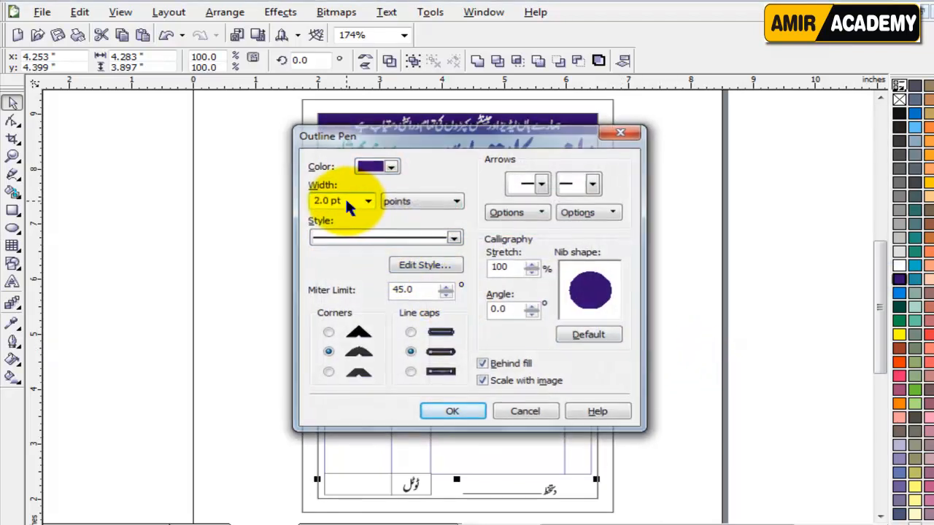
click(670, 353)
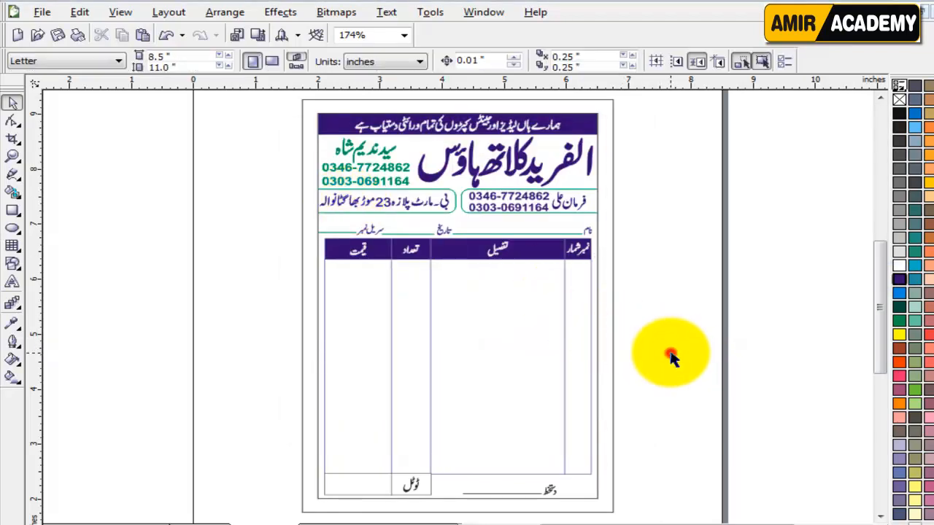
click(662, 438)
scroll(474, 500, up, 2)
Step: Colour the ٹوٹل total label dark blue and select its surrounding cell
click(425, 337)
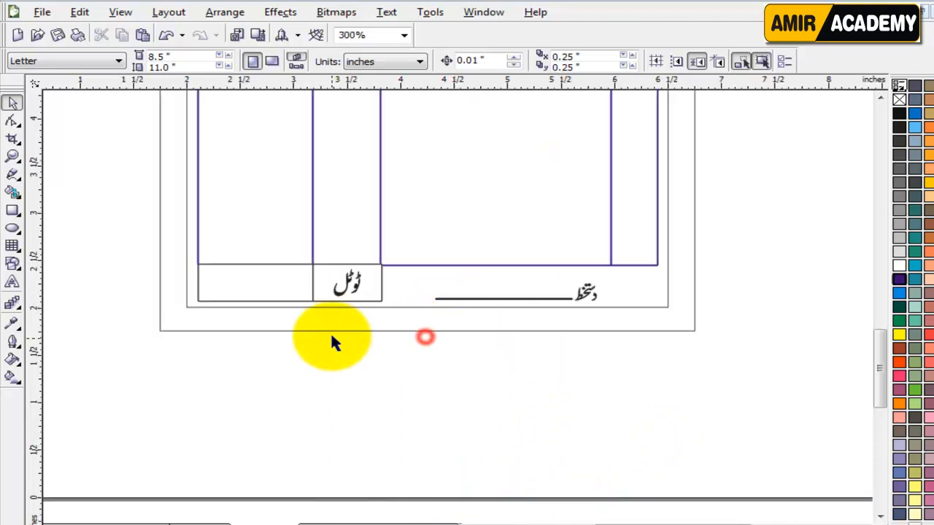
click(290, 280)
click(323, 344)
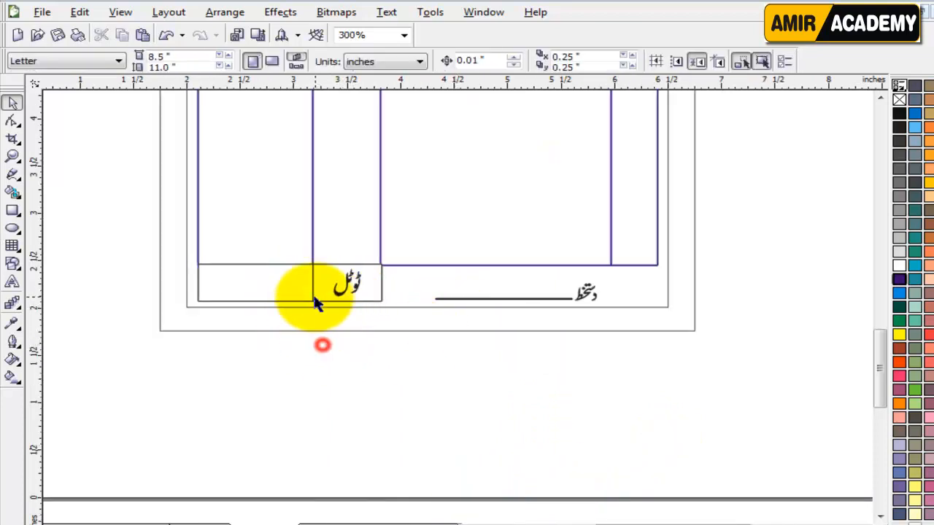
click(348, 285)
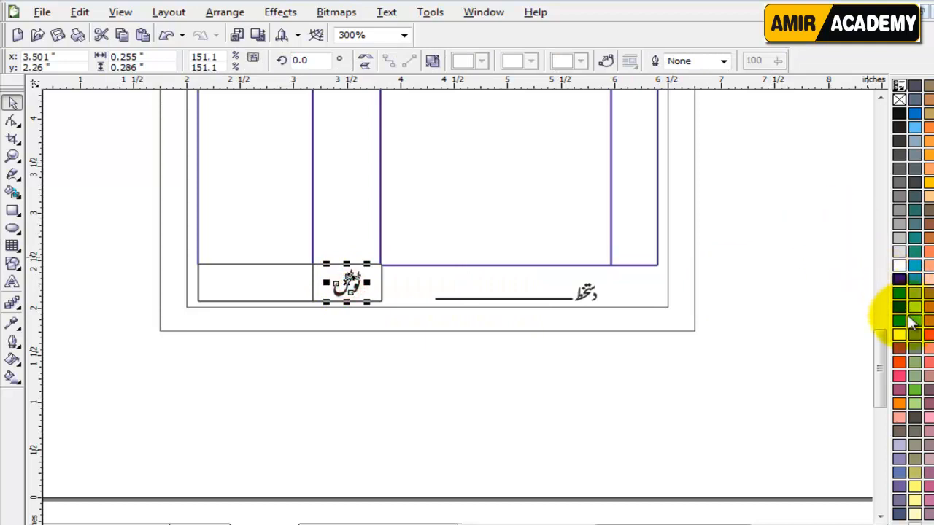
click(900, 283)
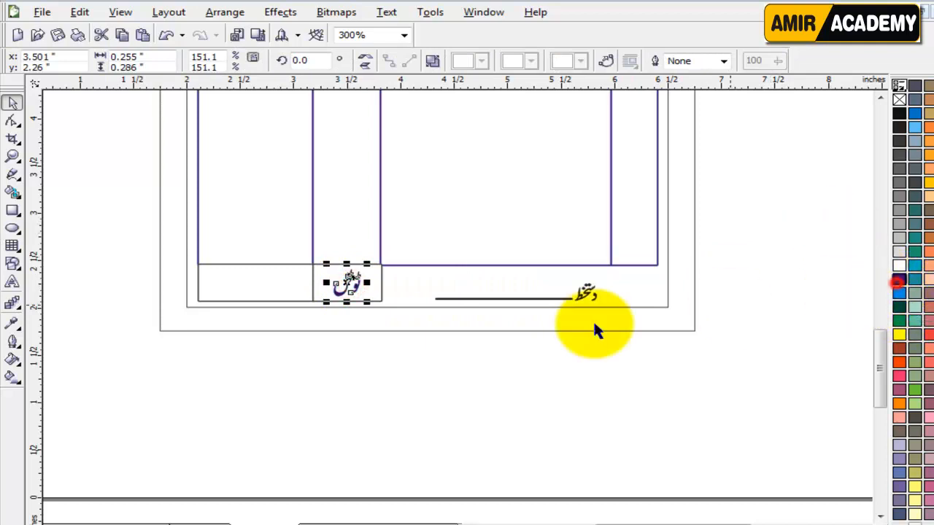
click(437, 348)
click(379, 291)
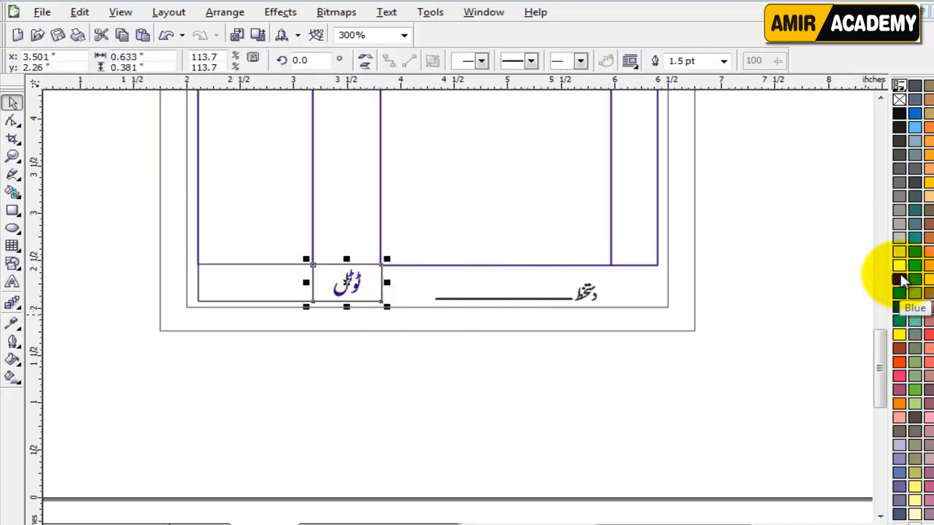
click(372, 396)
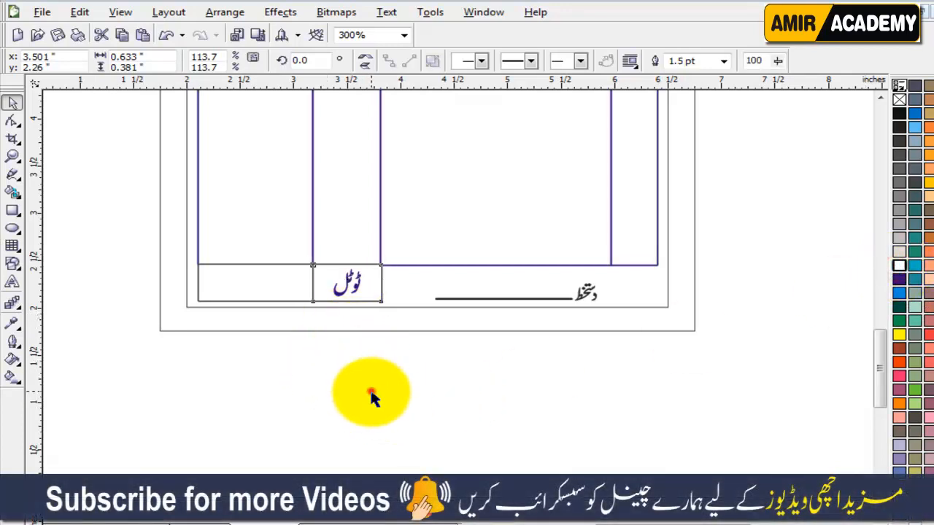
Step: Change the ٹوٹل label text to white
scroll(409, 350, up, 1)
scroll(396, 215, up, 1)
click(344, 208)
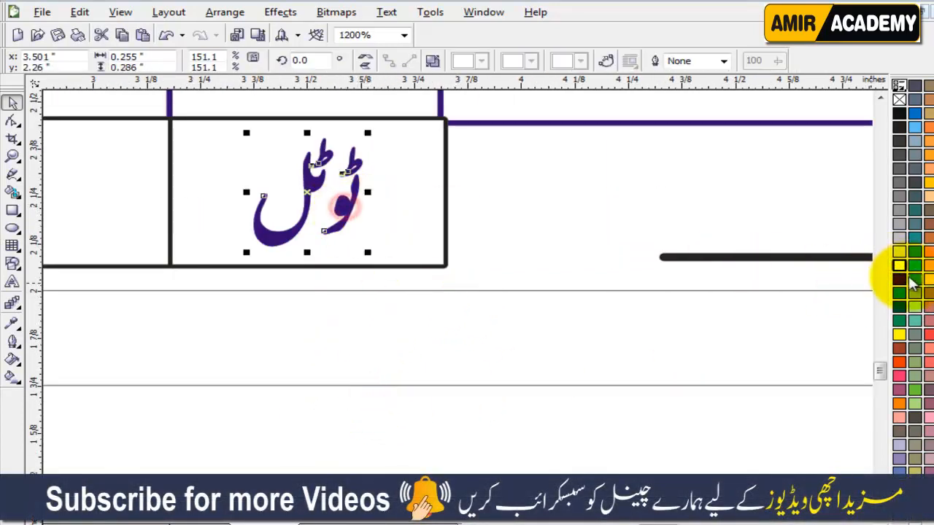
click(898, 266)
click(446, 450)
Step: Fill the total cell dark purple with a white outline
click(440, 254)
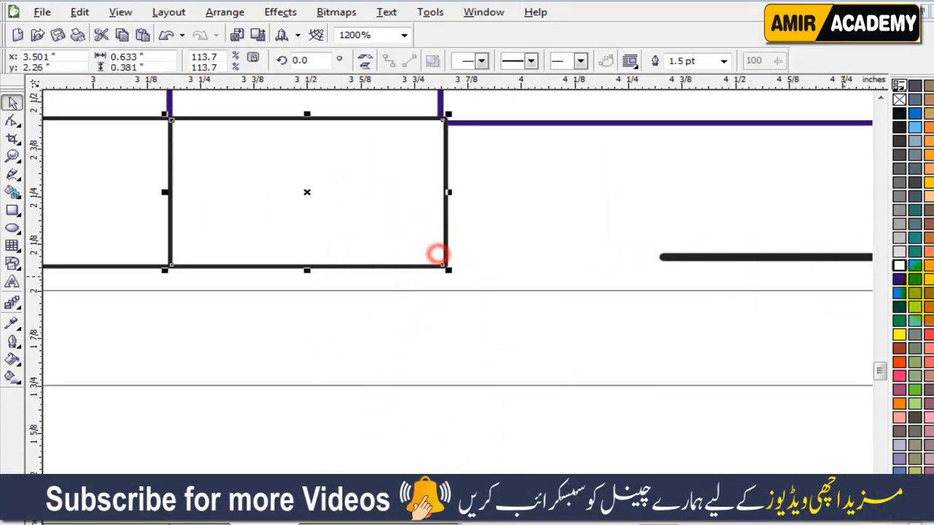
click(899, 278)
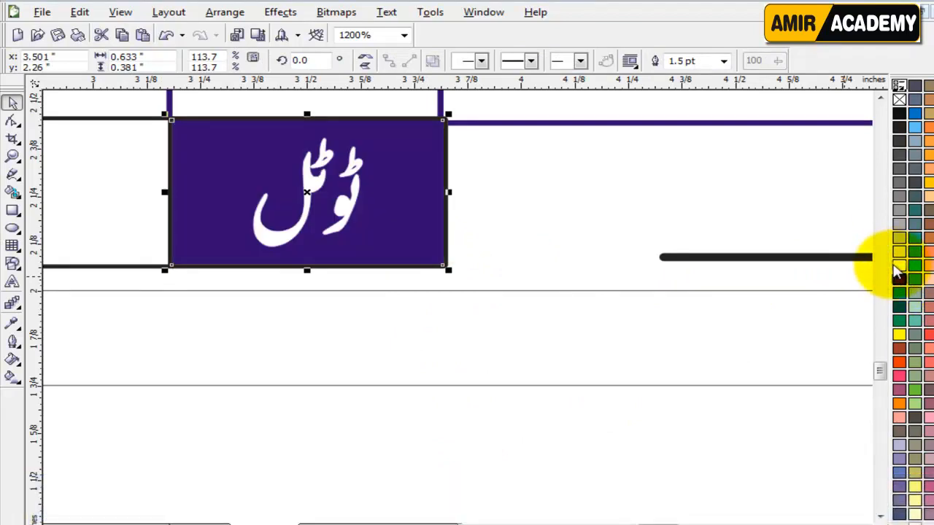
right_click(895, 267)
click(397, 423)
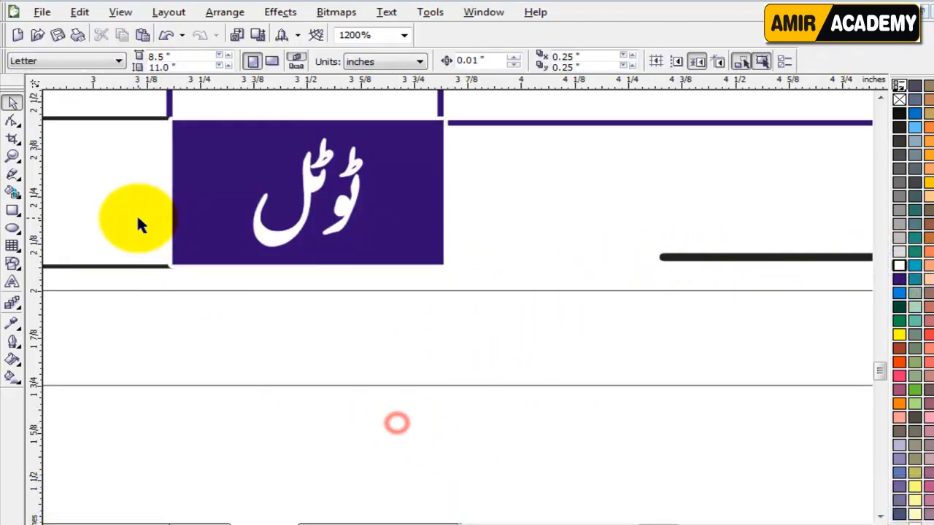
Step: Select the left cell of the total row beside the ٹوٹل box
click(138, 218)
scroll(458, 313, down, 2)
click(362, 416)
click(268, 292)
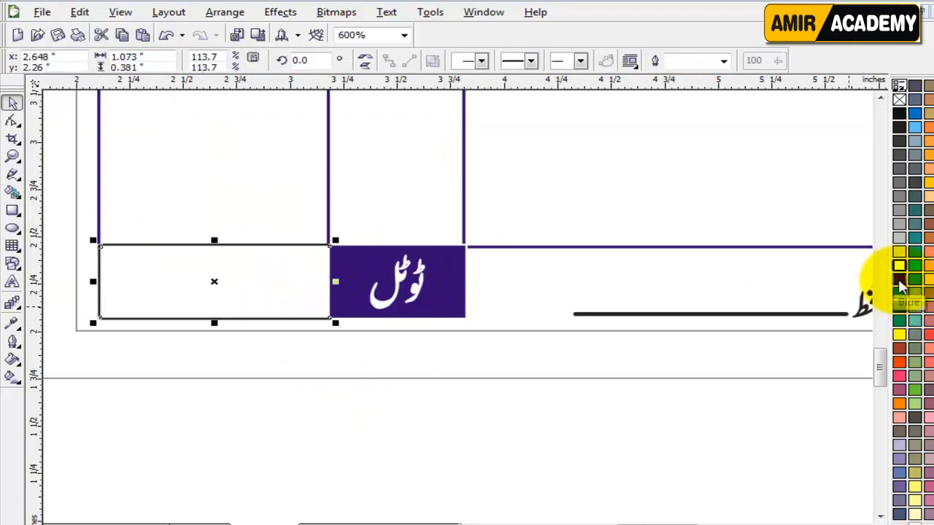
click(307, 438)
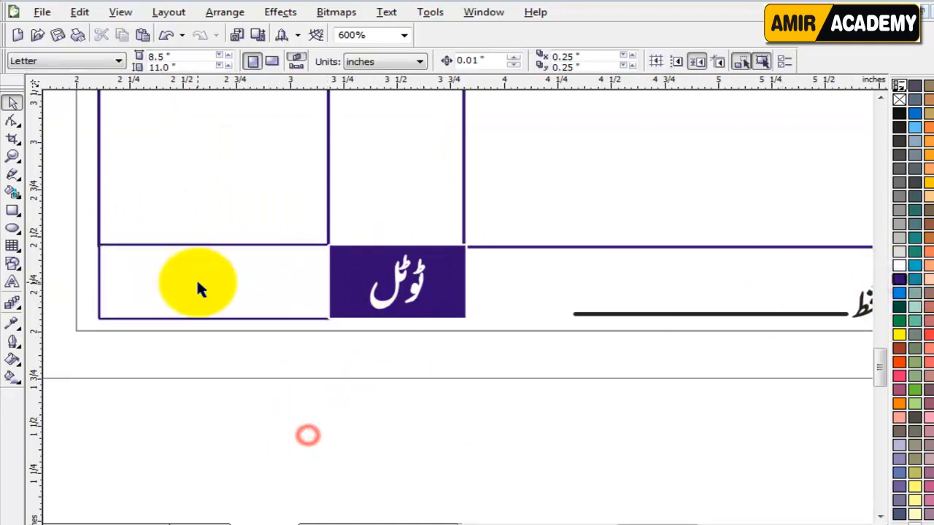
scroll(722, 323, down, 1)
Step: Colour the دستخط signature label dark purple and zoom out to view the whole bill
click(500, 299)
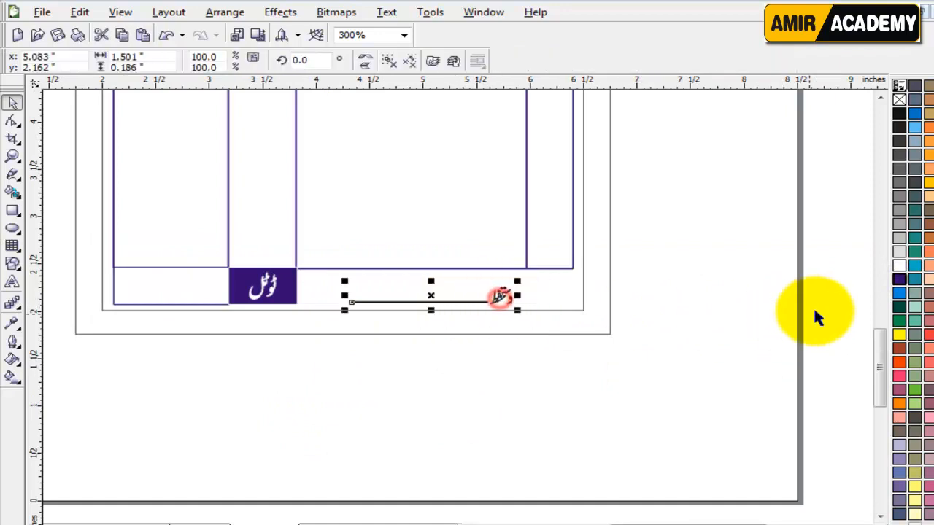
click(900, 280)
click(554, 405)
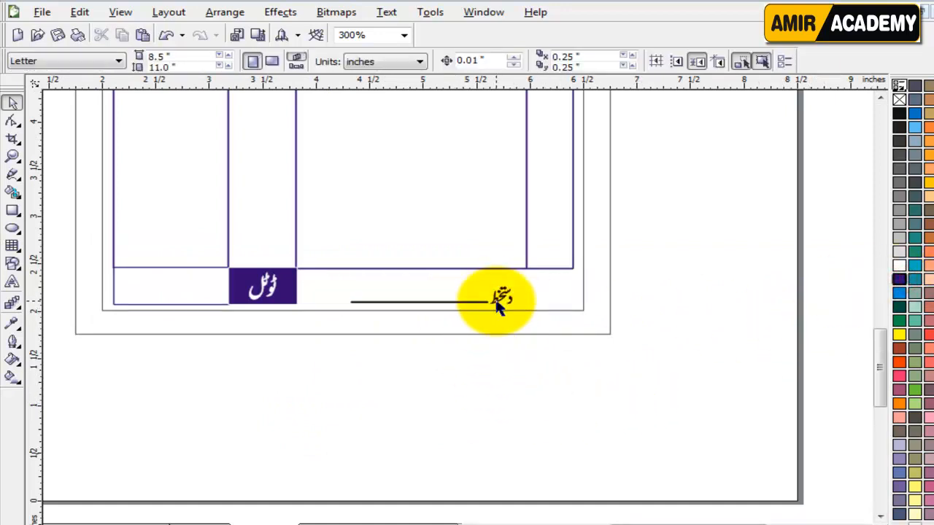
key(F4)
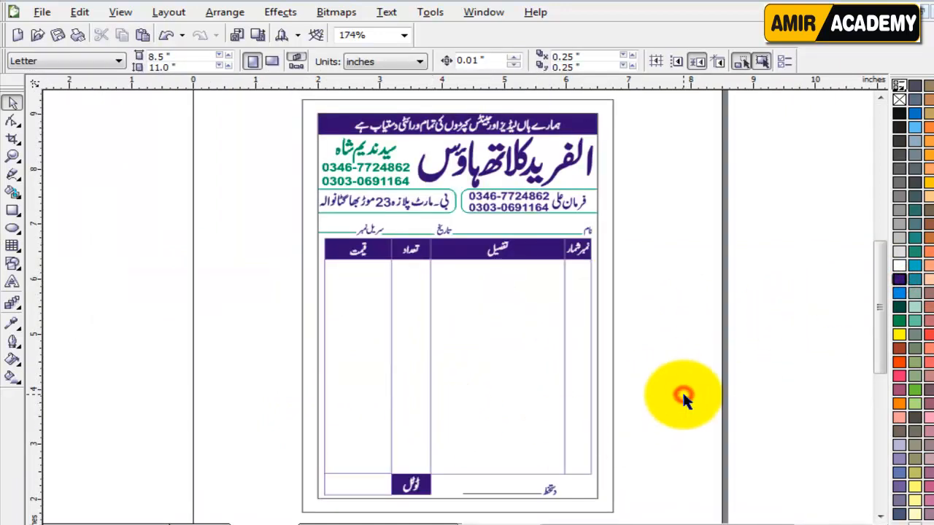
key(F3)
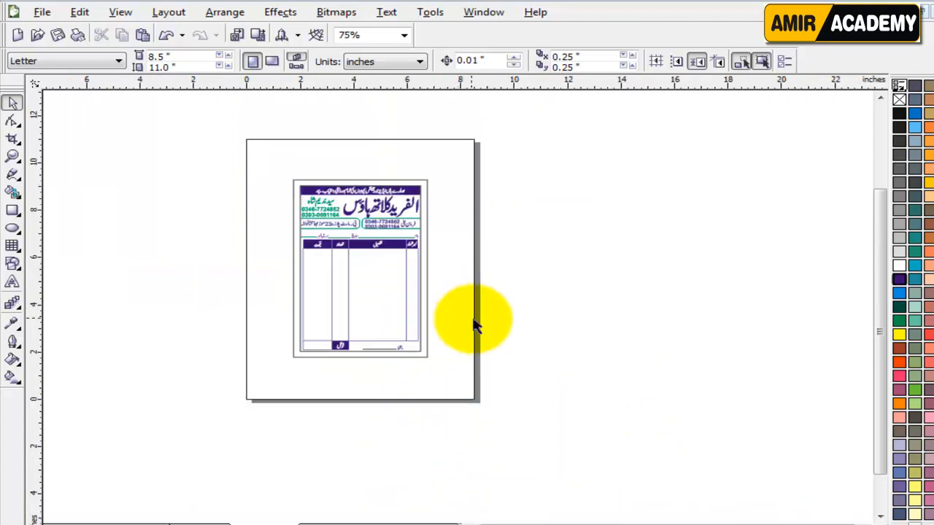
key(F4)
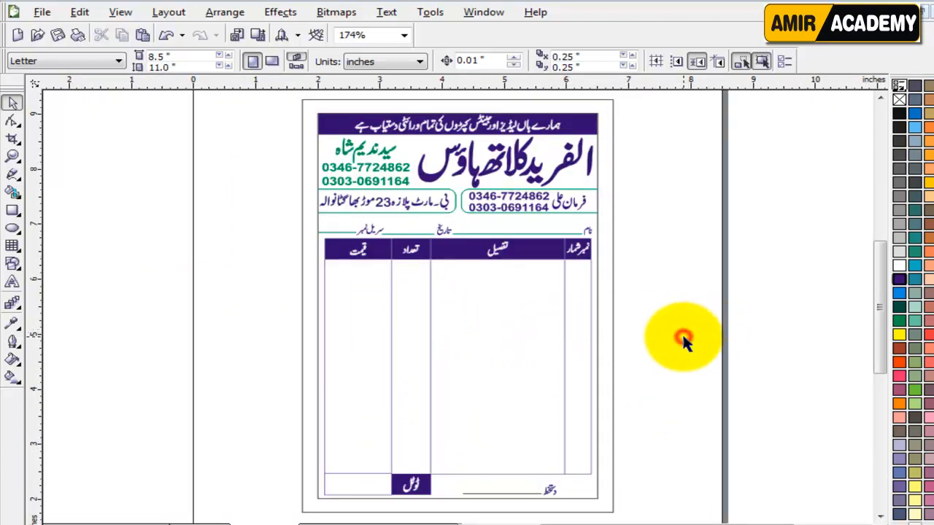